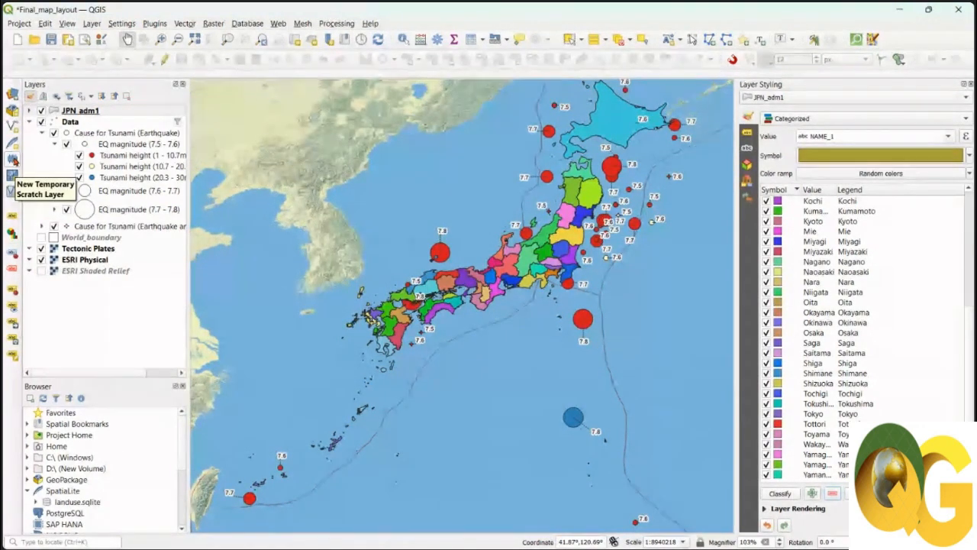
Create a temporary scratch layer named Study area with polygon geometry in EPSG:4326 - WGS 84
{"action": "left_click", "coordinate": [13, 161]}
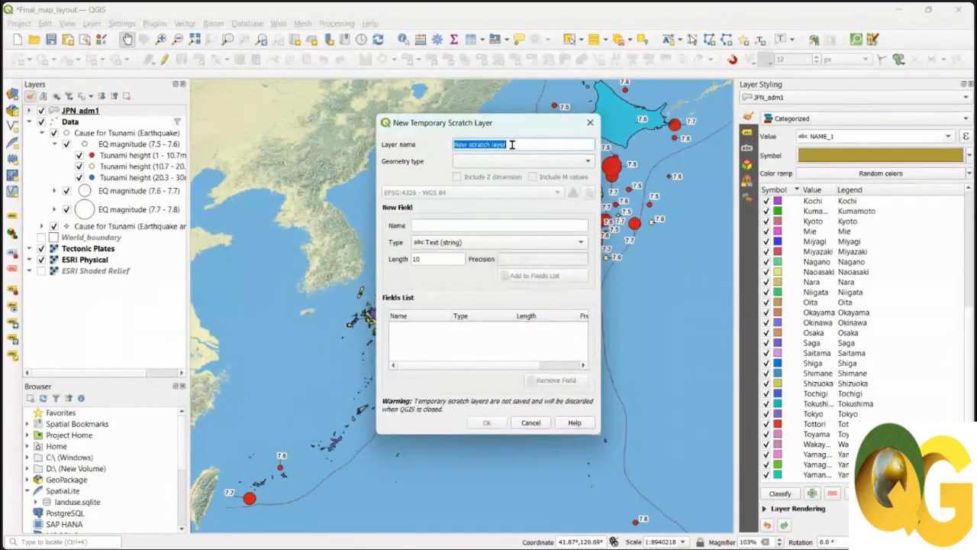
{"action": "type", "text": "AOI"}
{"action": "key", "text": "BackSpace"}
{"action": "key", "text": "BackSpace"}
{"action": "key", "text": "BackSpace"}
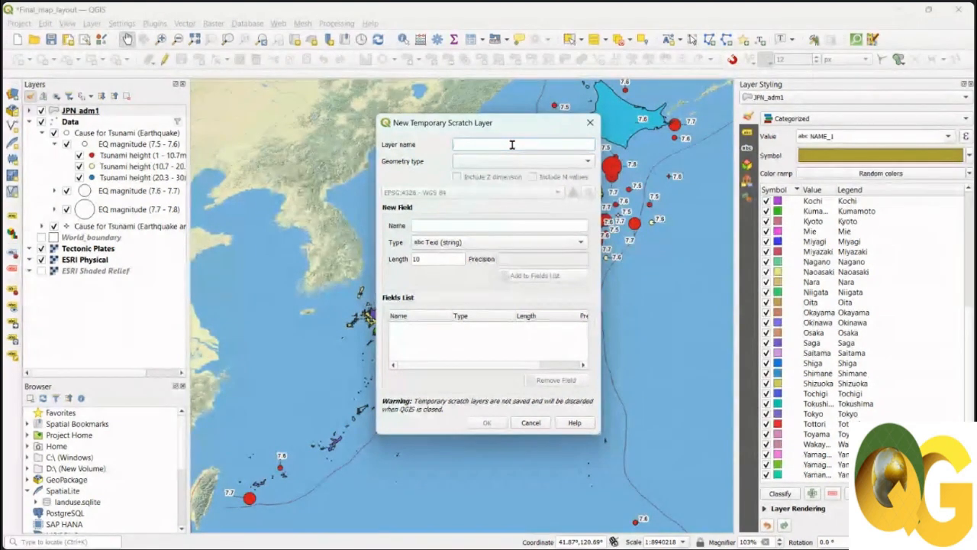
{"action": "type", "text": "Study"}
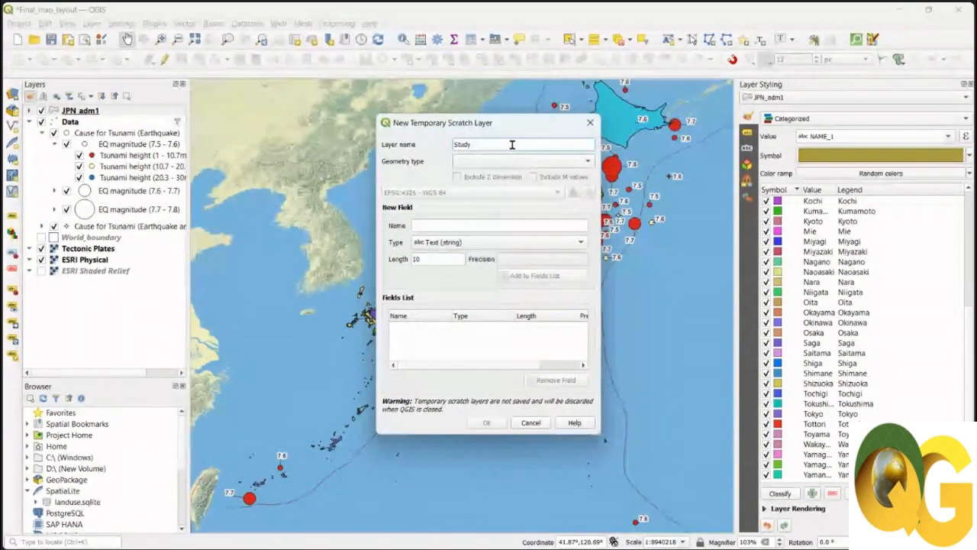
{"action": "type", "text": " area"}
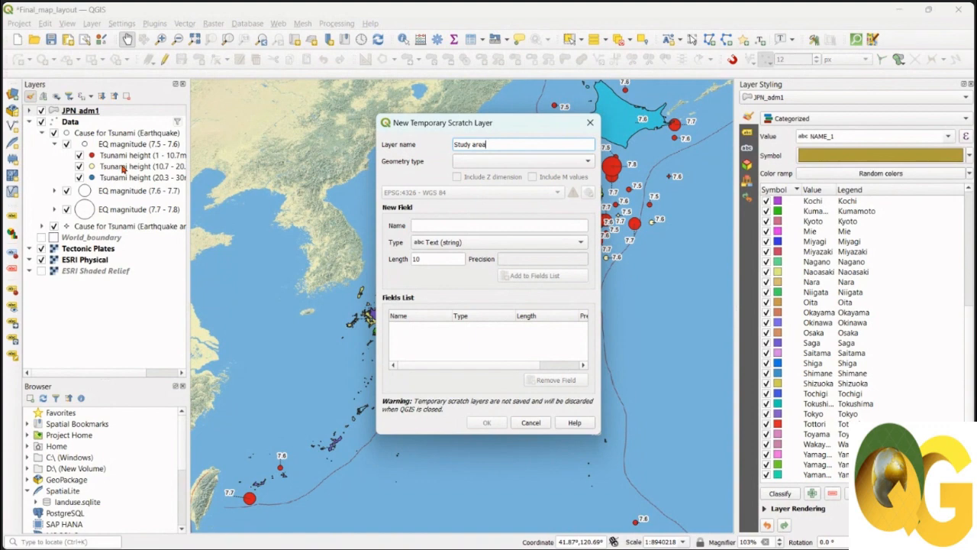
{"action": "left_click", "coordinate": [522, 163]}
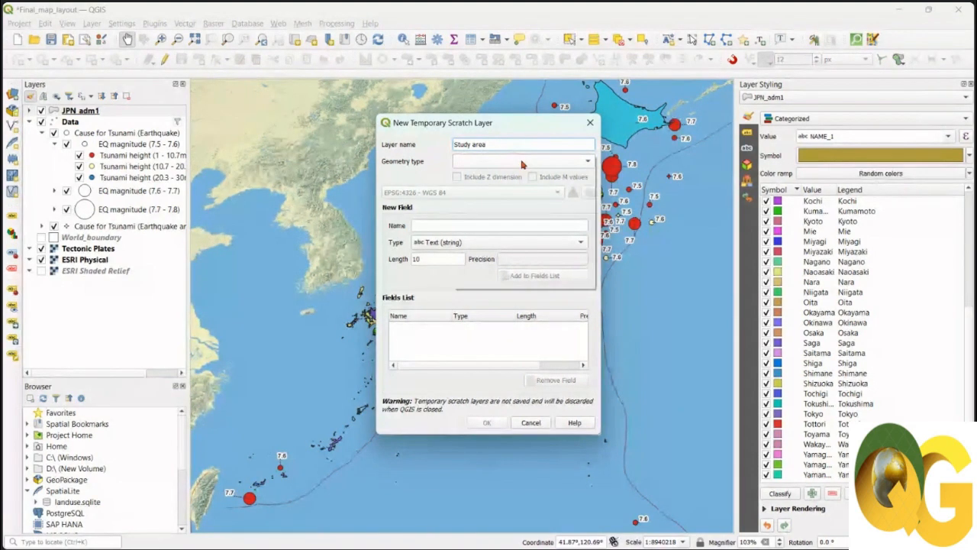
{"action": "left_click", "coordinate": [525, 214]}
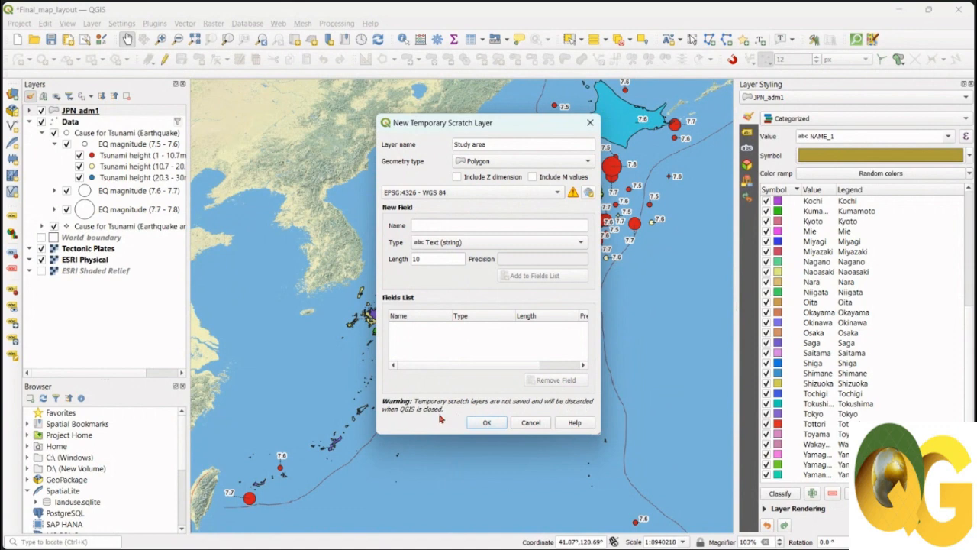
{"action": "left_click", "coordinate": [487, 423]}
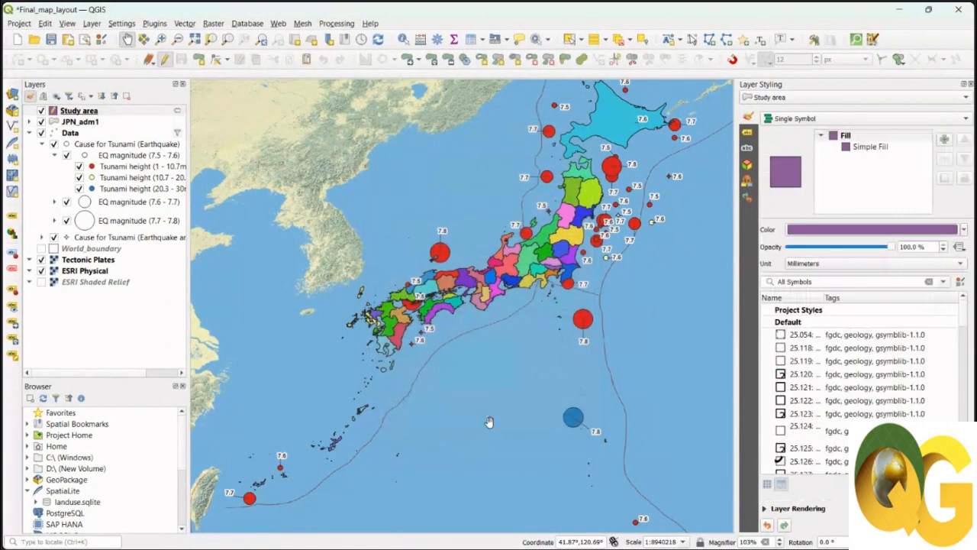
Digitize a large two-point circle polygon in the Study area layer, from the sea northwest of central Japan to the Pacific in the southeast
{"action": "left_click", "coordinate": [104, 112]}
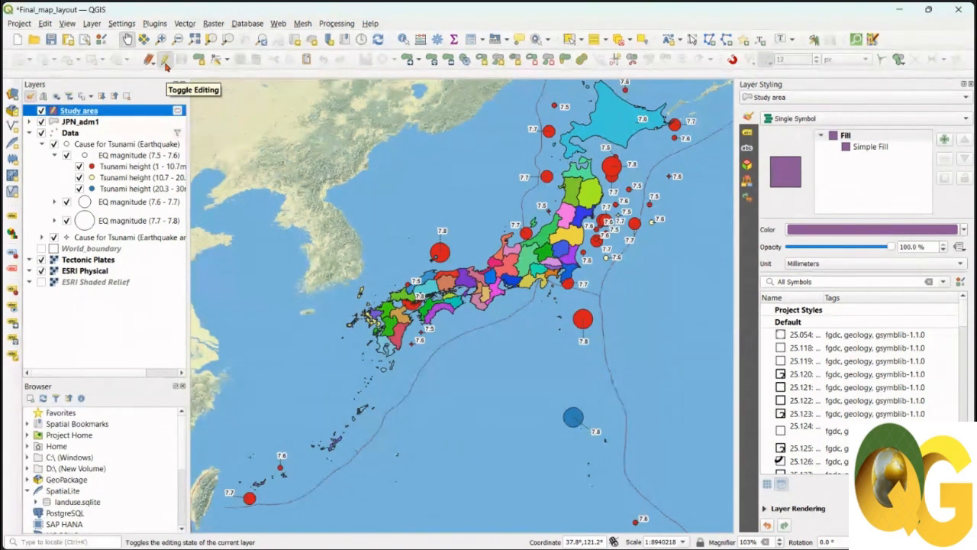
{"action": "left_click", "coordinate": [164, 61]}
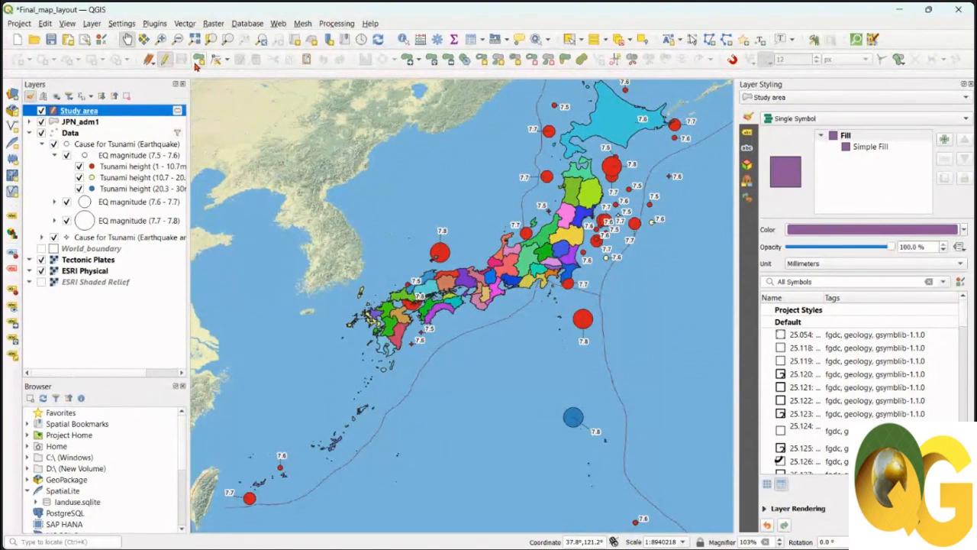
{"action": "left_click", "coordinate": [196, 66]}
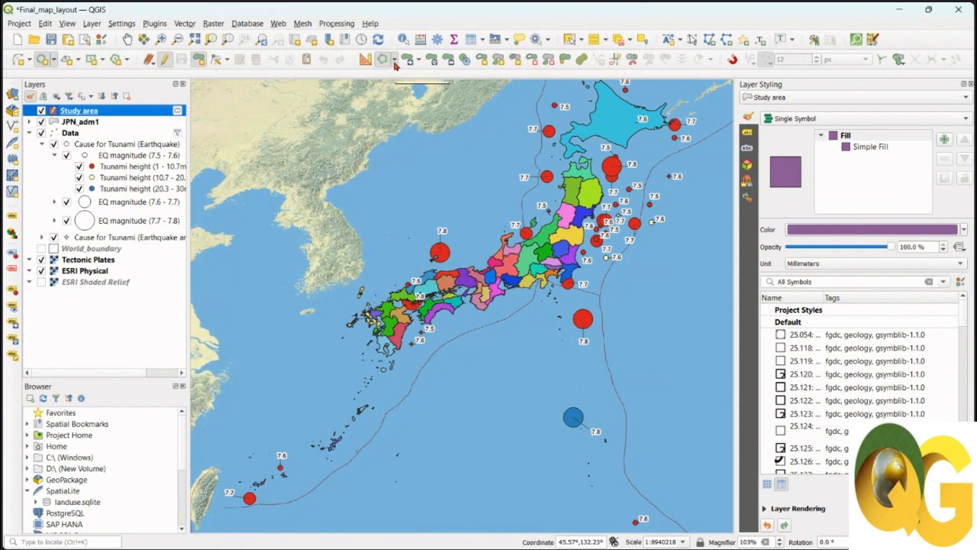
{"action": "left_click", "coordinate": [394, 61]}
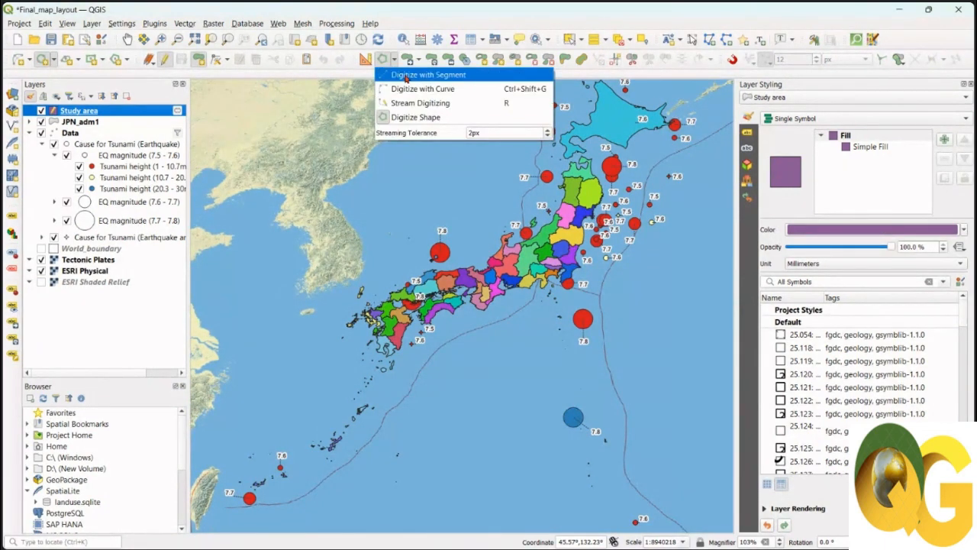
{"action": "left_click", "coordinate": [419, 118]}
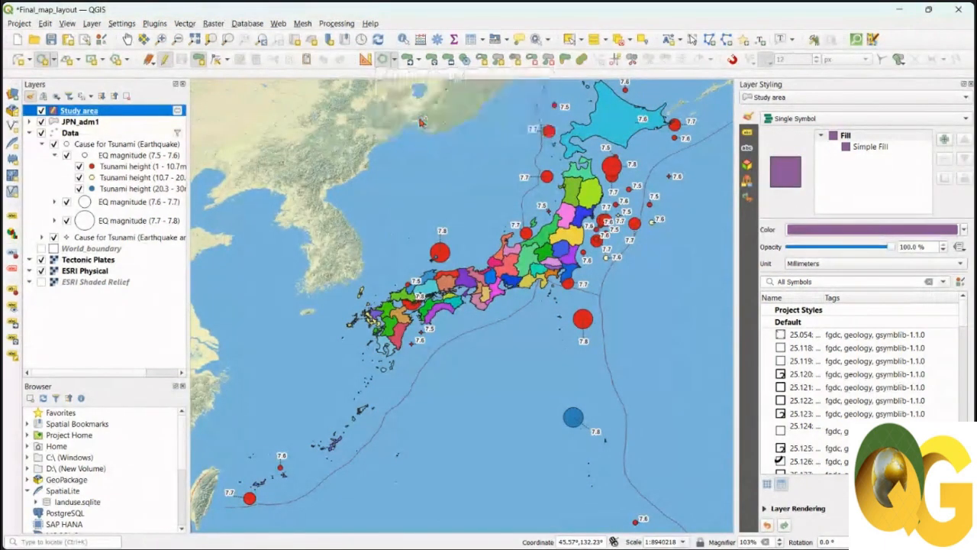
{"action": "left_click", "coordinate": [391, 62]}
{"action": "left_click", "coordinate": [405, 117]}
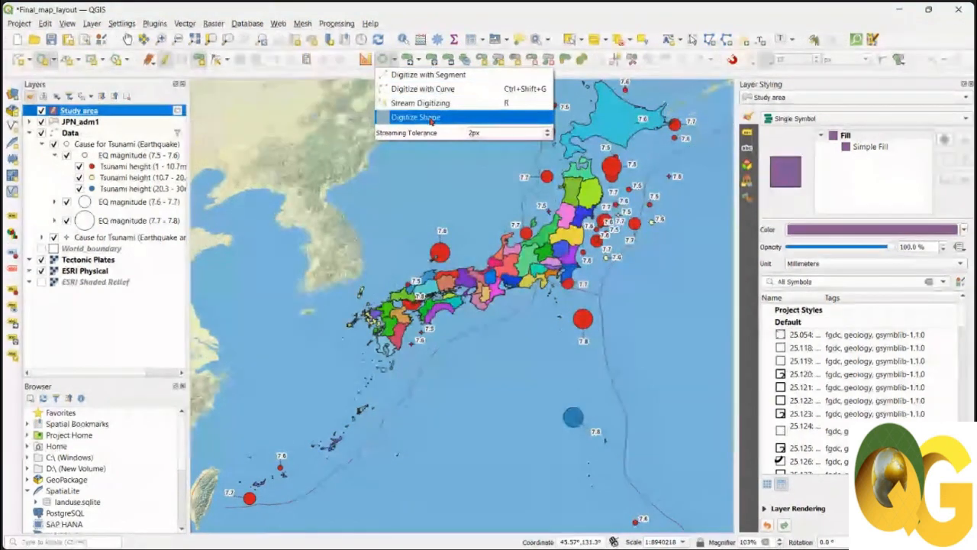
{"action": "left_click", "coordinate": [362, 75]}
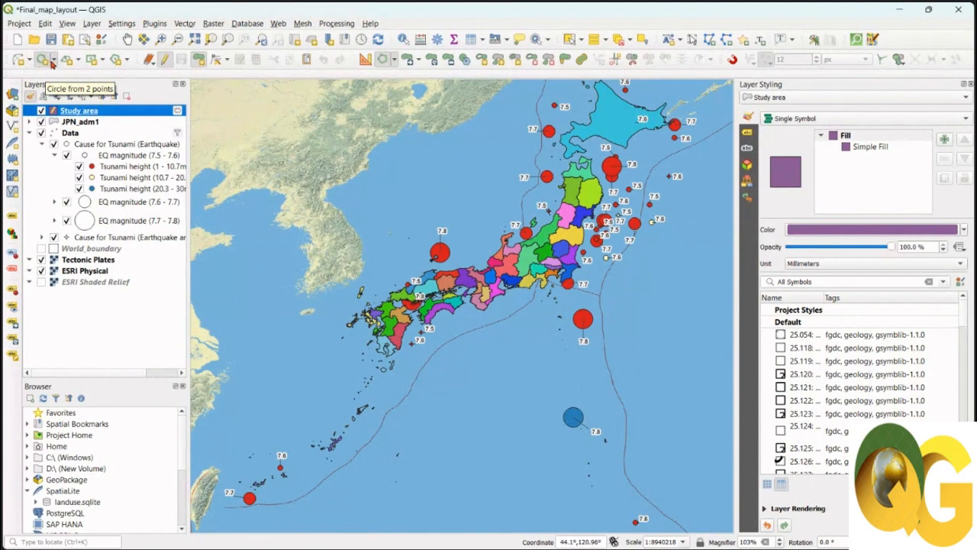
{"action": "left_click", "coordinate": [53, 60]}
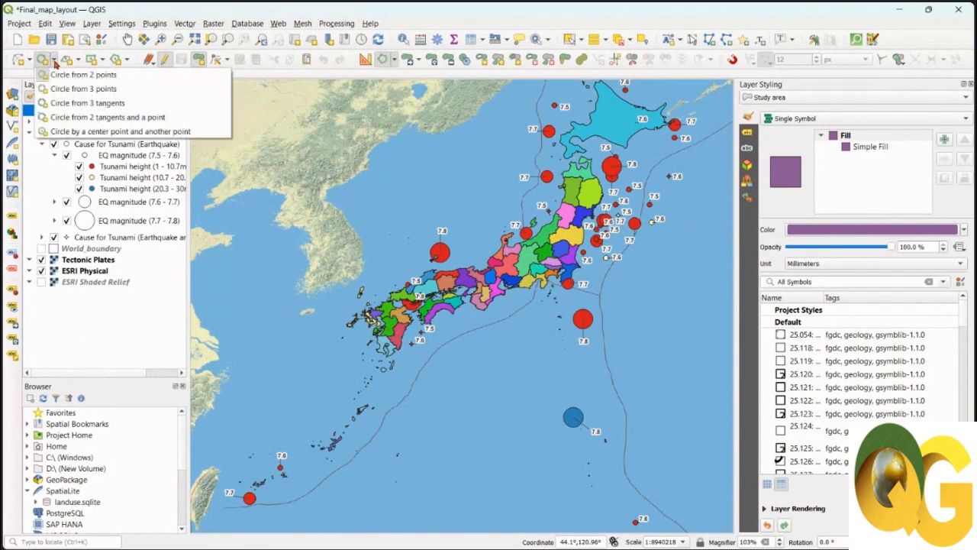
{"action": "left_click", "coordinate": [121, 130]}
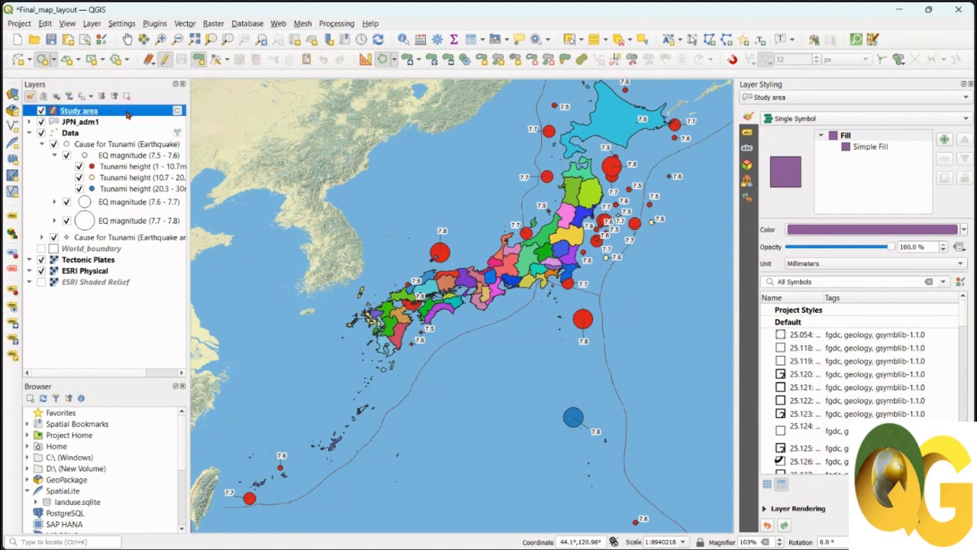
{"action": "left_click", "coordinate": [465, 213]}
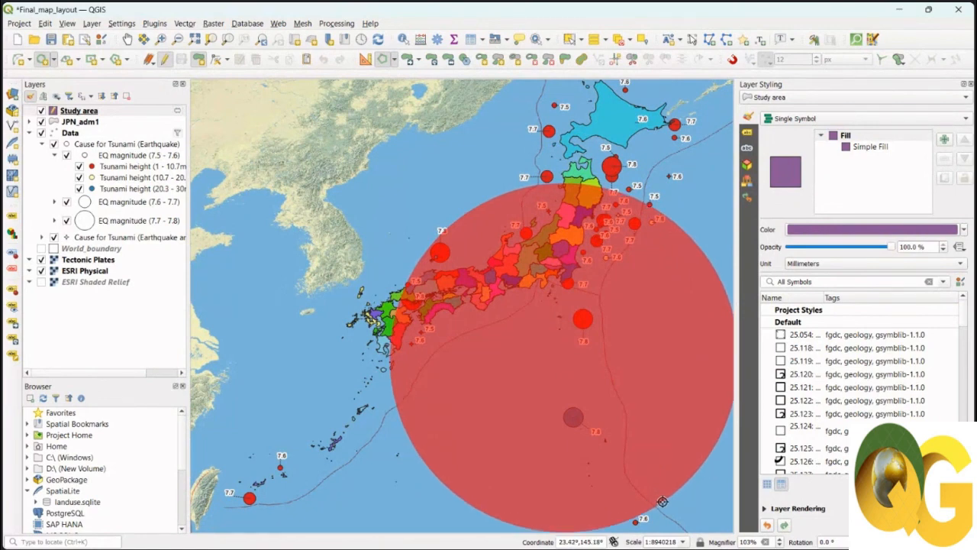
{"action": "left_click", "coordinate": [663, 502]}
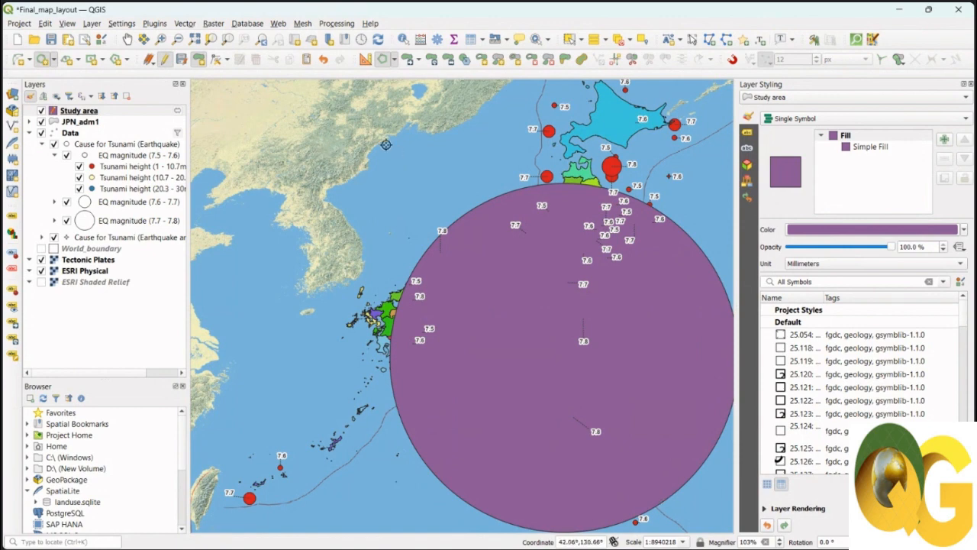
Save the edits of the Study area layer and end its editing session
{"action": "left_click", "coordinate": [129, 112]}
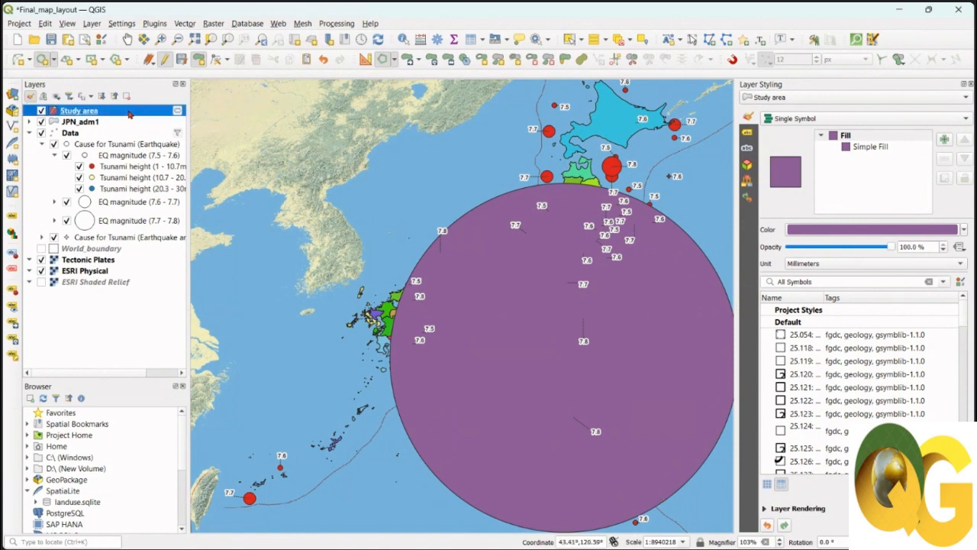
{"action": "left_click", "coordinate": [182, 61]}
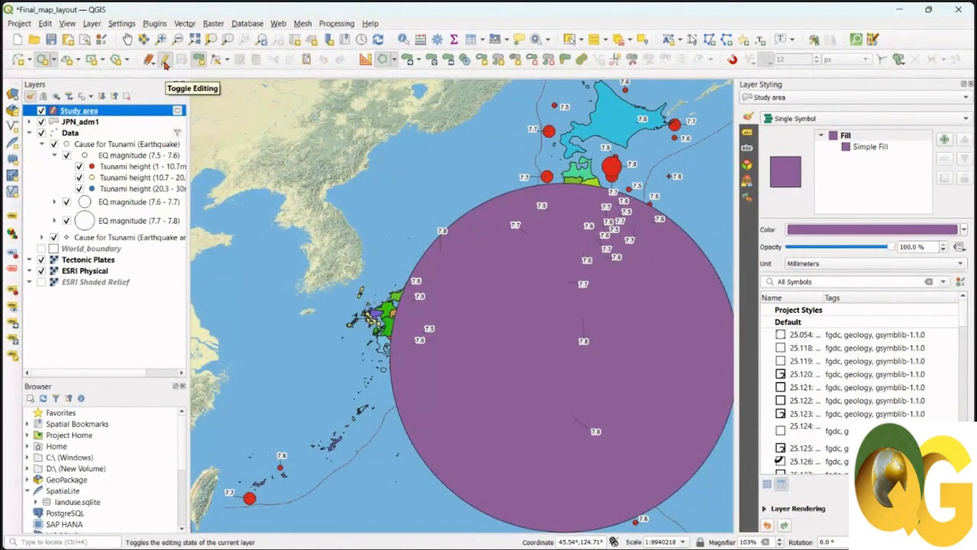
{"action": "left_click", "coordinate": [165, 61]}
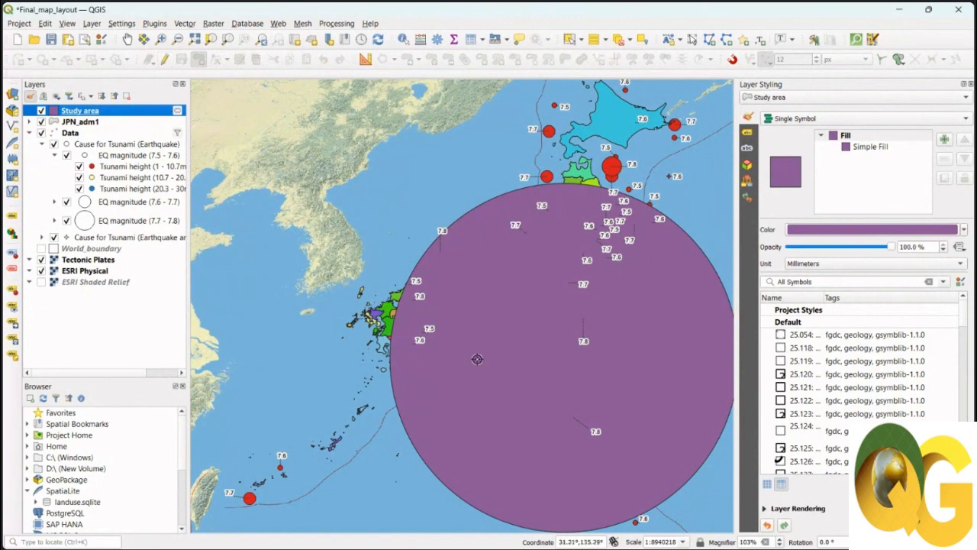
Give the Study area layer's simple fill a transparent fill colour
{"action": "left_click", "coordinate": [867, 149]}
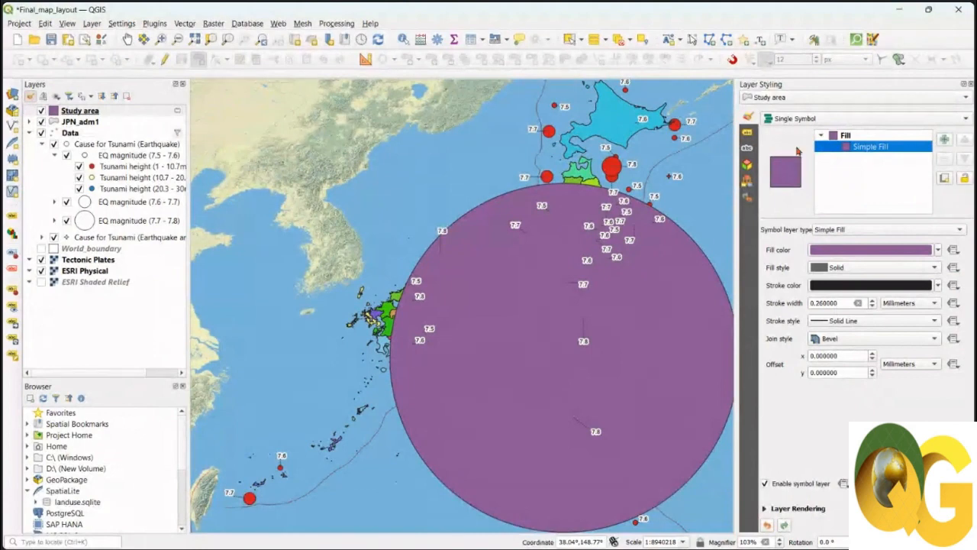
{"action": "left_click", "coordinate": [938, 250]}
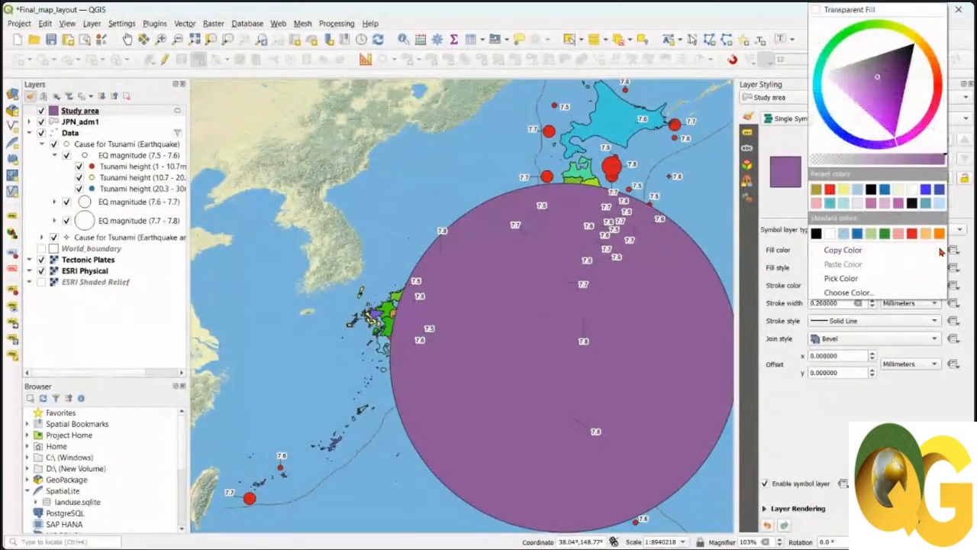
{"action": "left_click", "coordinate": [886, 10]}
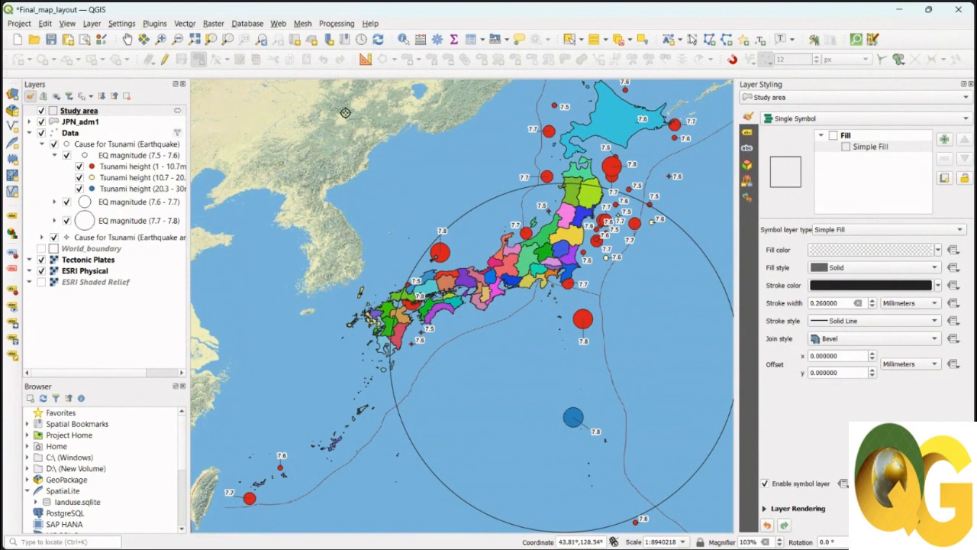
Reopen the Study area layer for editing and move the circle northwest so it is centred on central Japan
{"action": "left_click", "coordinate": [165, 59]}
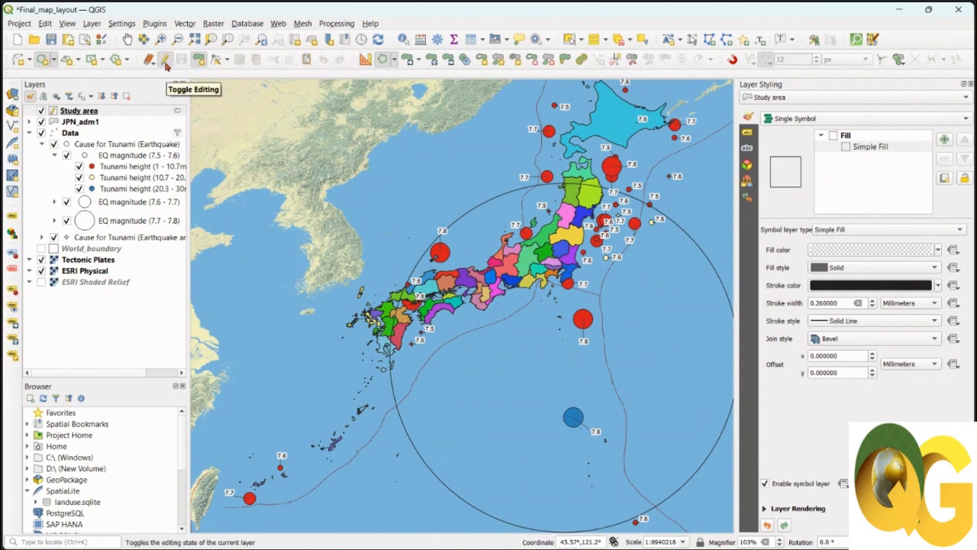
{"action": "left_click", "coordinate": [408, 61]}
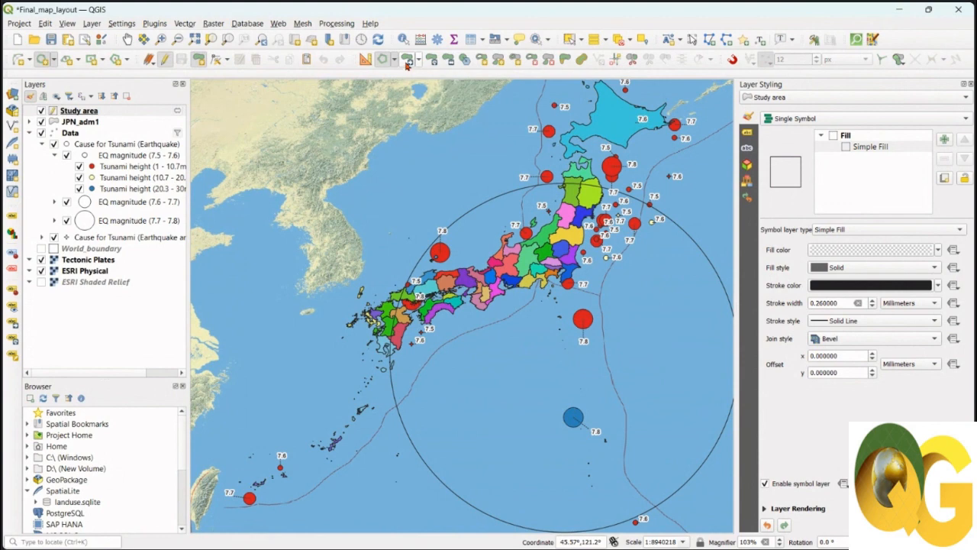
{"action": "left_click", "coordinate": [408, 62]}
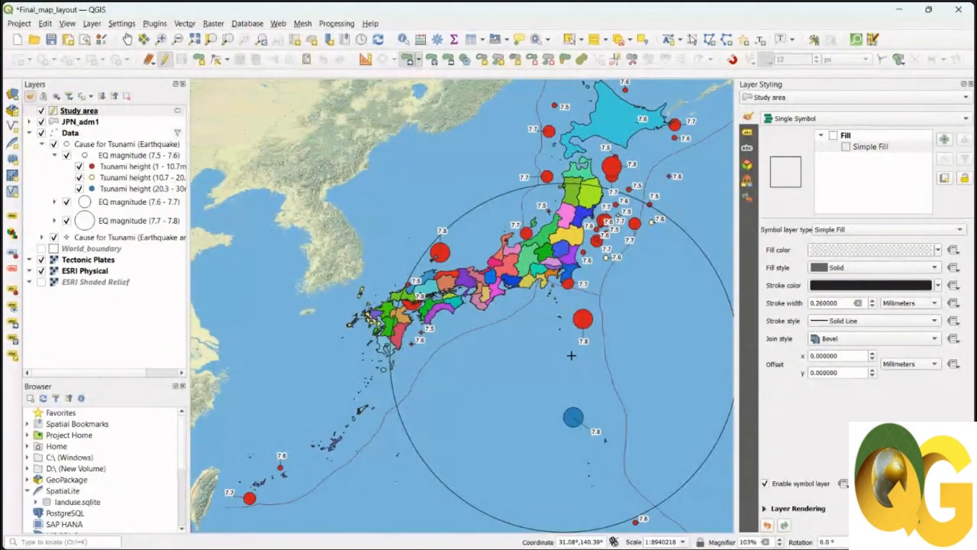
{"action": "left_click", "coordinate": [571, 355]}
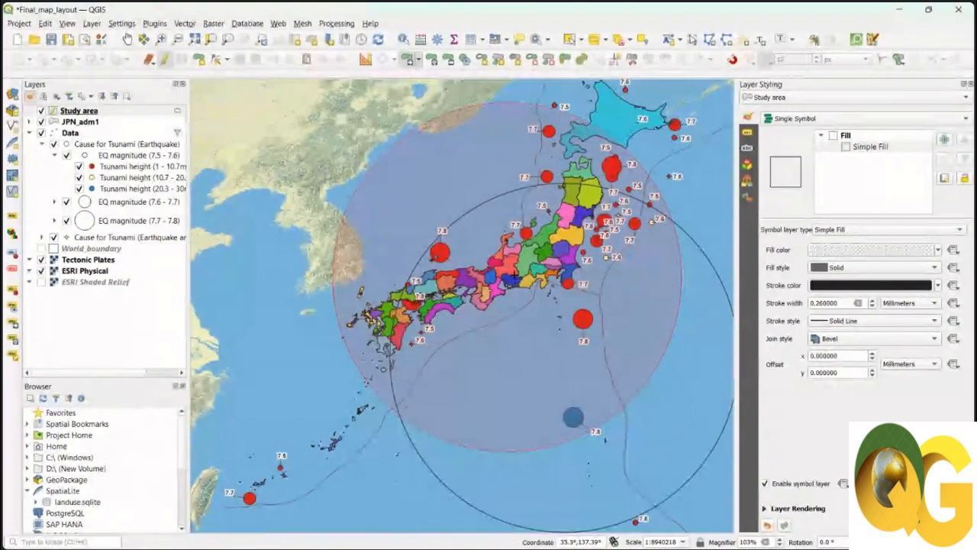
{"action": "left_click", "coordinate": [515, 272]}
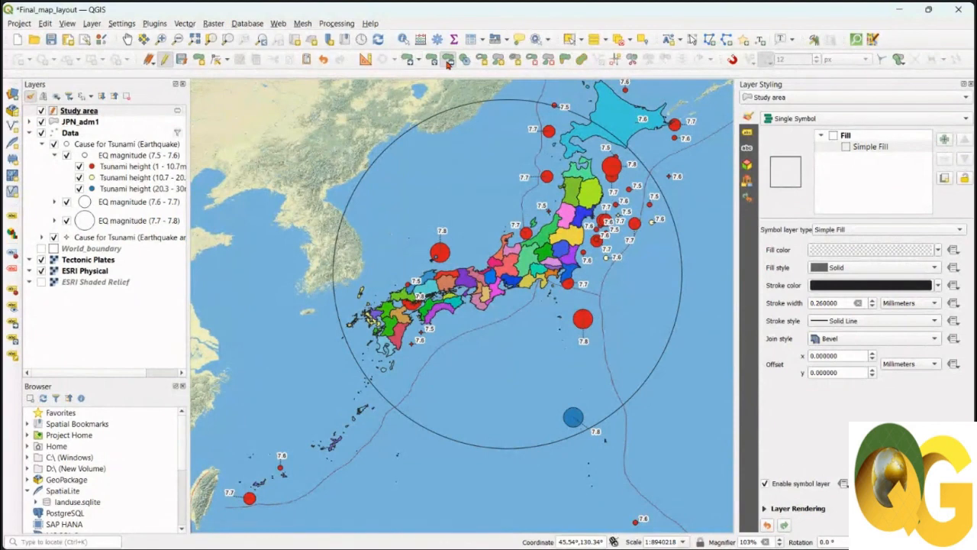
Scale the Study area circle down around its centre so it covers only central Honshu
{"action": "left_click", "coordinate": [510, 258]}
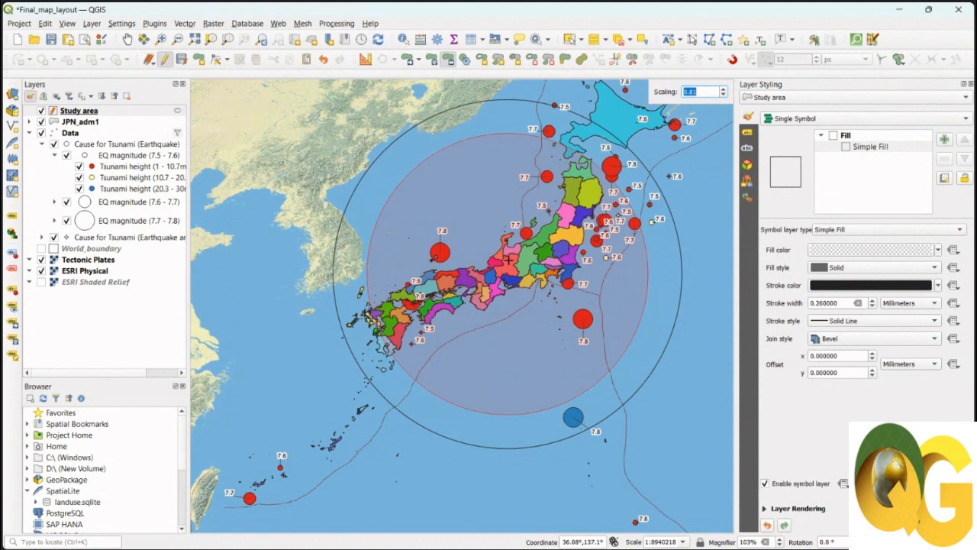
{"action": "scroll", "coordinate": [507, 268], "scroll_direction": "up", "scroll_amount": 2}
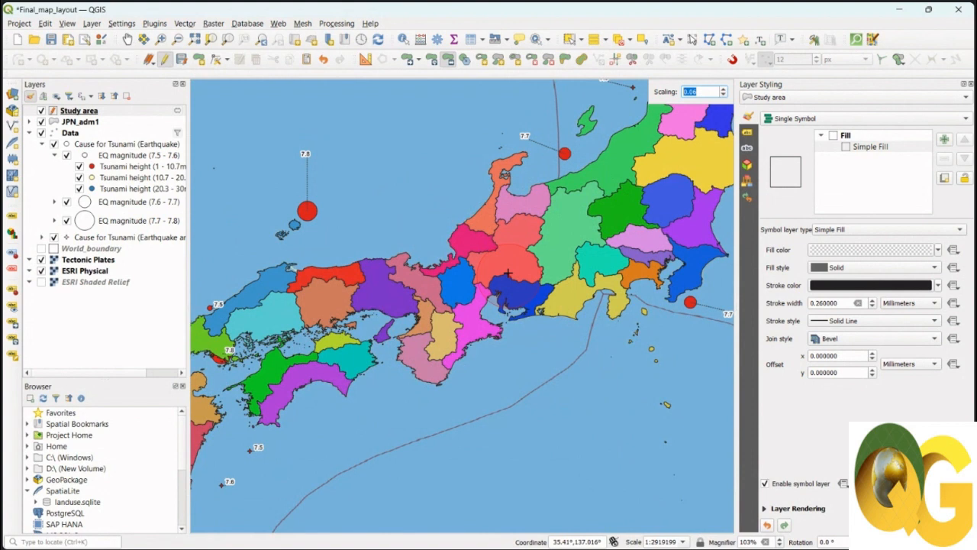
{"action": "left_click", "coordinate": [628, 182]}
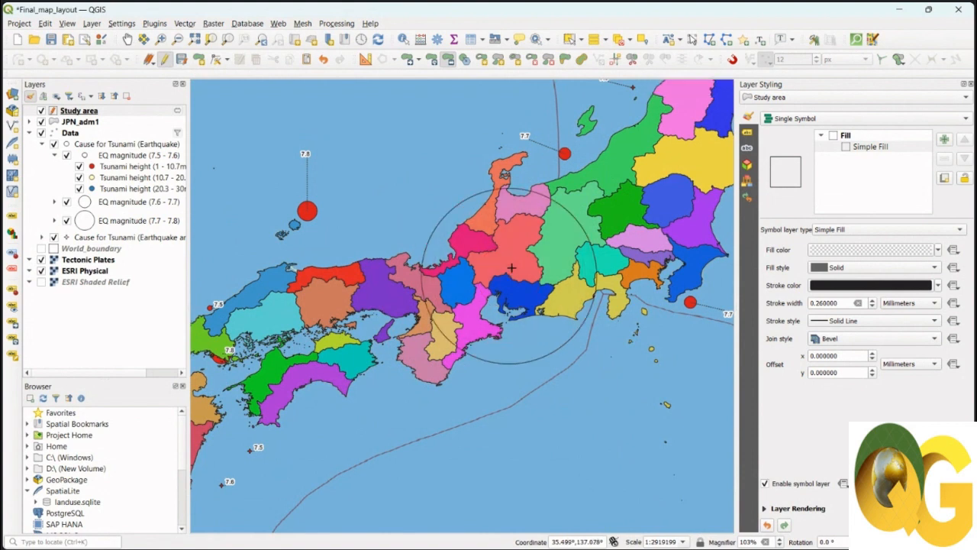
Scale the Study area circle up around its centre until it encloses all of Japan and every tsunami point
{"action": "left_click", "coordinate": [510, 278]}
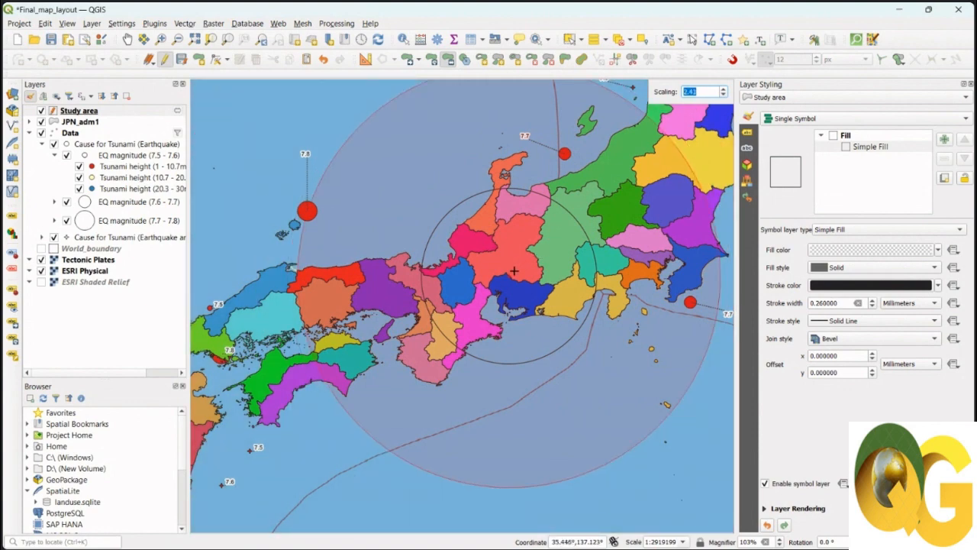
{"action": "scroll", "coordinate": [513, 270], "scroll_direction": "down", "scroll_amount": 3}
{"action": "scroll", "coordinate": [514, 270], "scroll_direction": "down", "scroll_amount": 3}
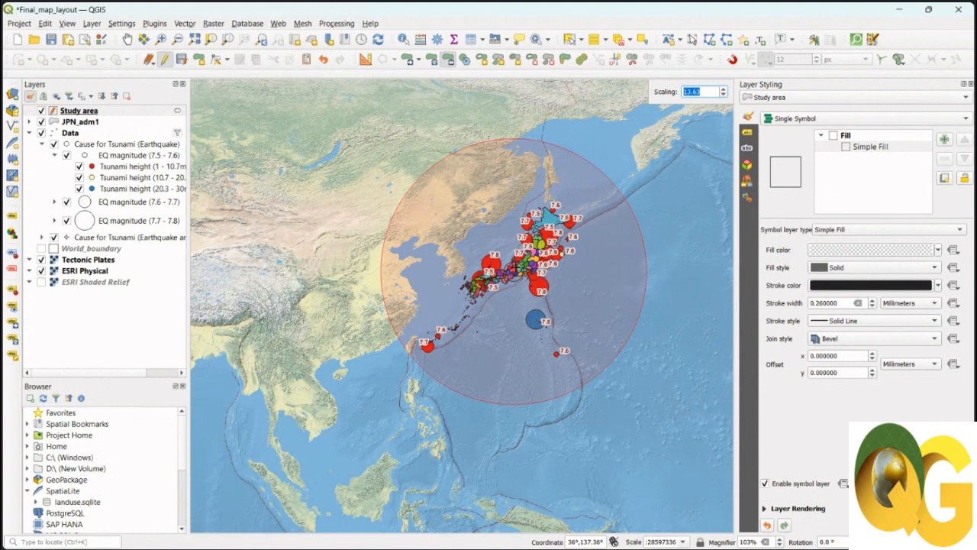
{"action": "key", "text": "Return"}
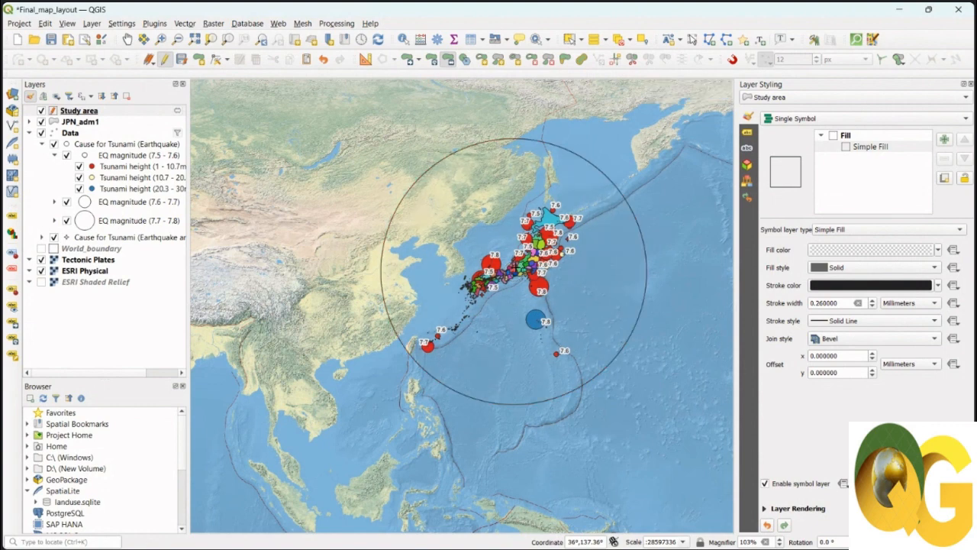
Fit the map view to the Study area layer and to the JPN_adm1 layer
{"action": "left_click", "coordinate": [113, 112]}
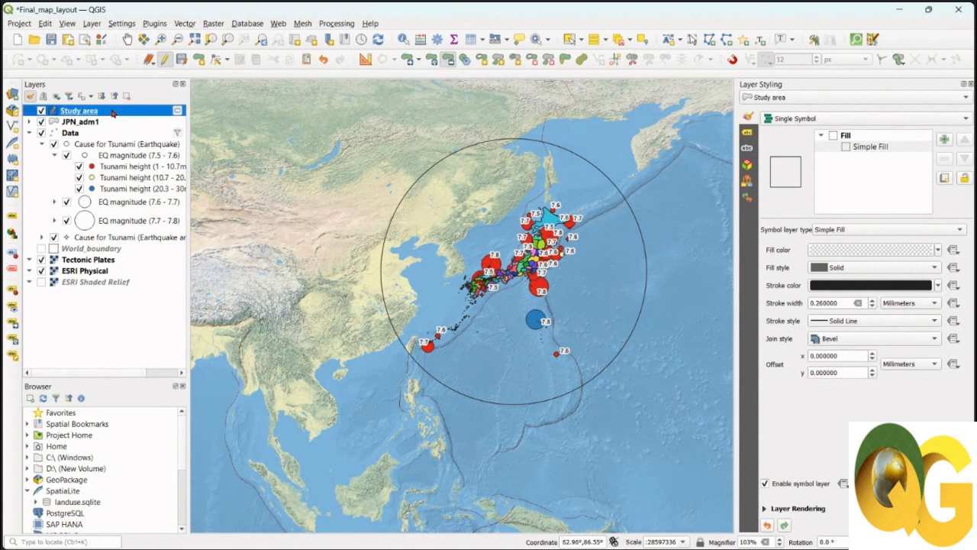
{"action": "right_click", "coordinate": [113, 113]}
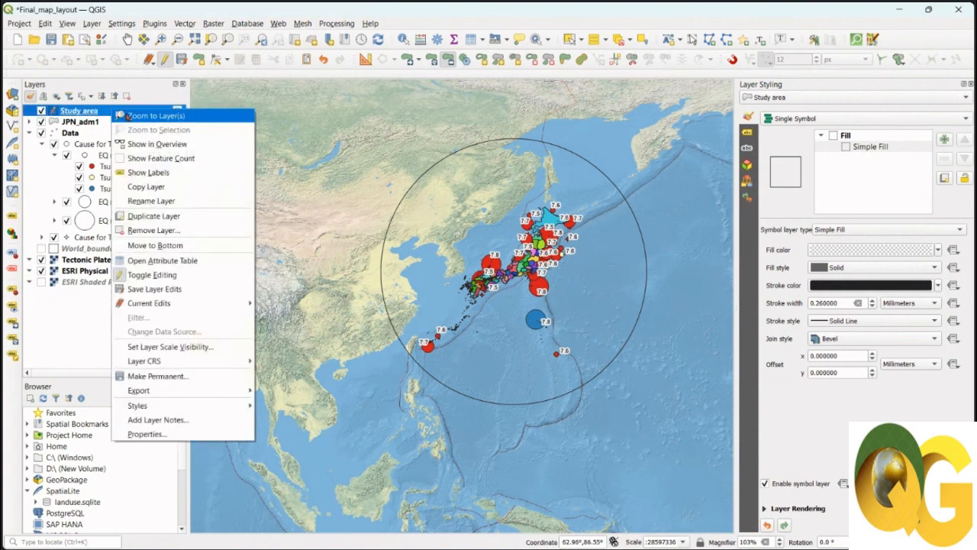
{"action": "left_click", "coordinate": [142, 118]}
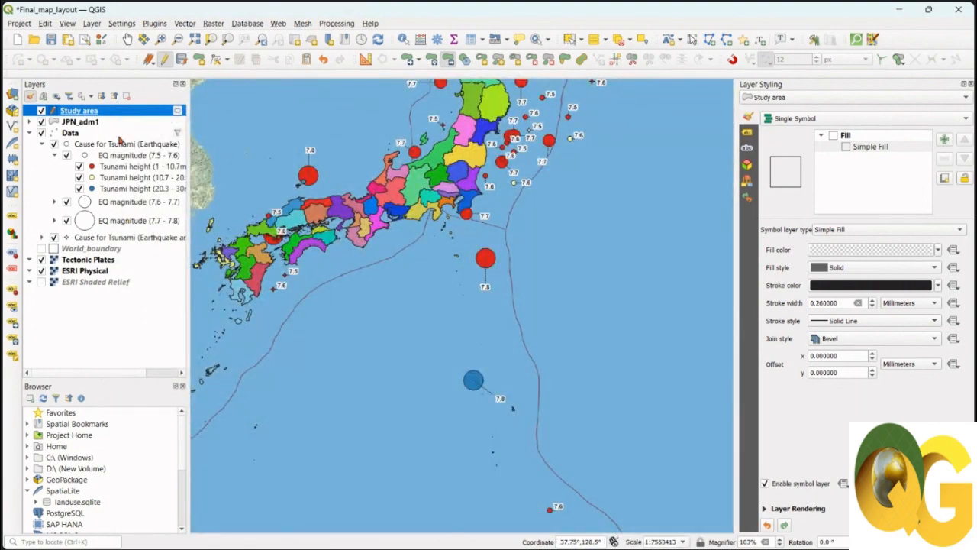
{"action": "left_click", "coordinate": [91, 125]}
{"action": "right_click", "coordinate": [93, 124]}
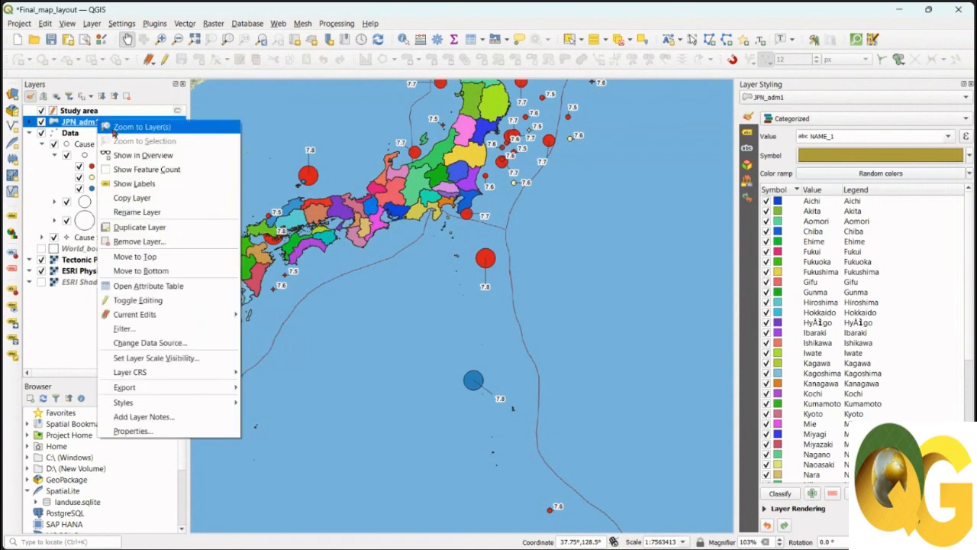
{"action": "left_click", "coordinate": [116, 126]}
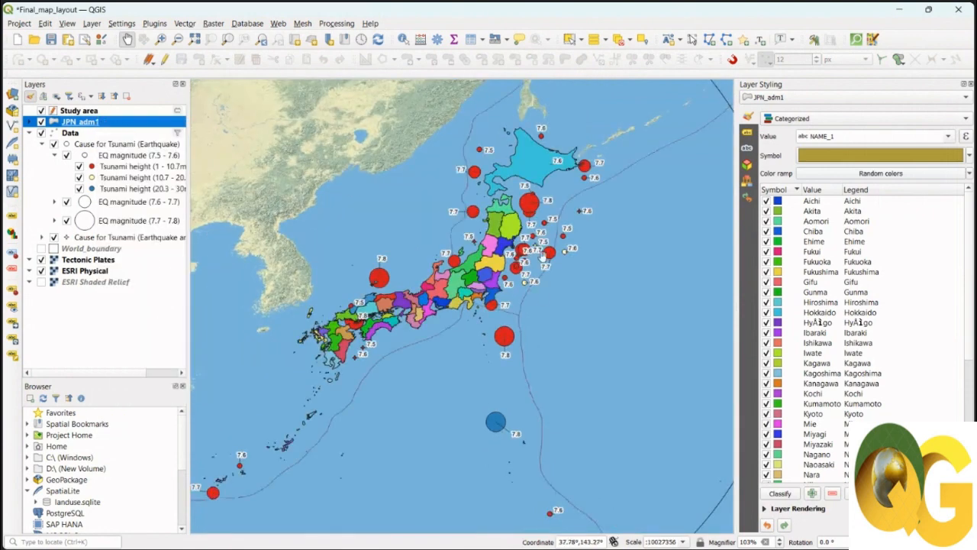
{"action": "scroll", "coordinate": [501, 297], "scroll_direction": "down", "scroll_amount": 2}
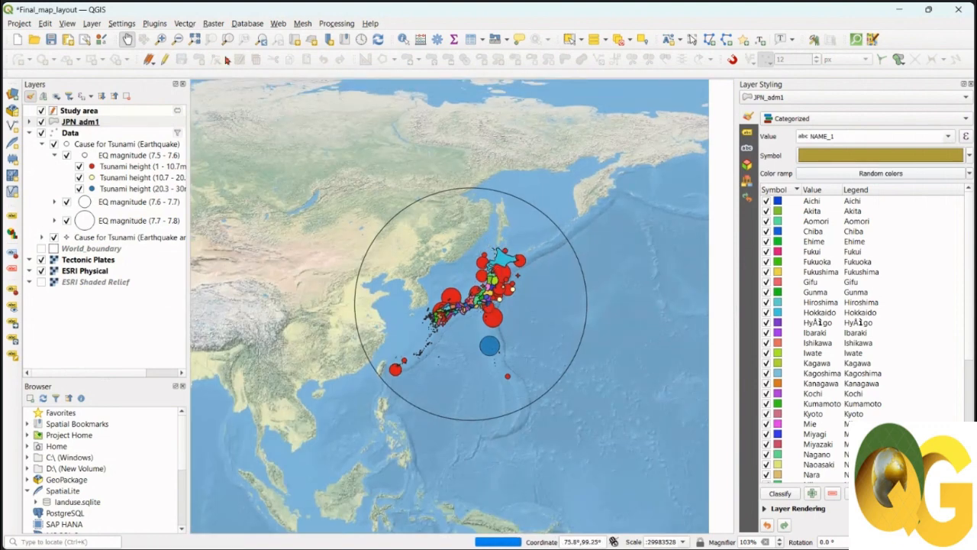
{"action": "left_click", "coordinate": [166, 60]}
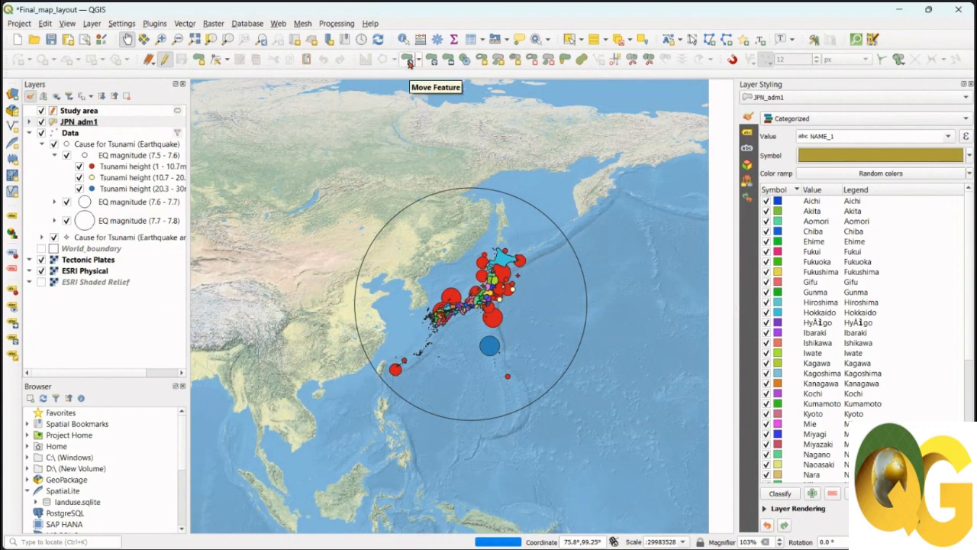
{"action": "left_click", "coordinate": [408, 60]}
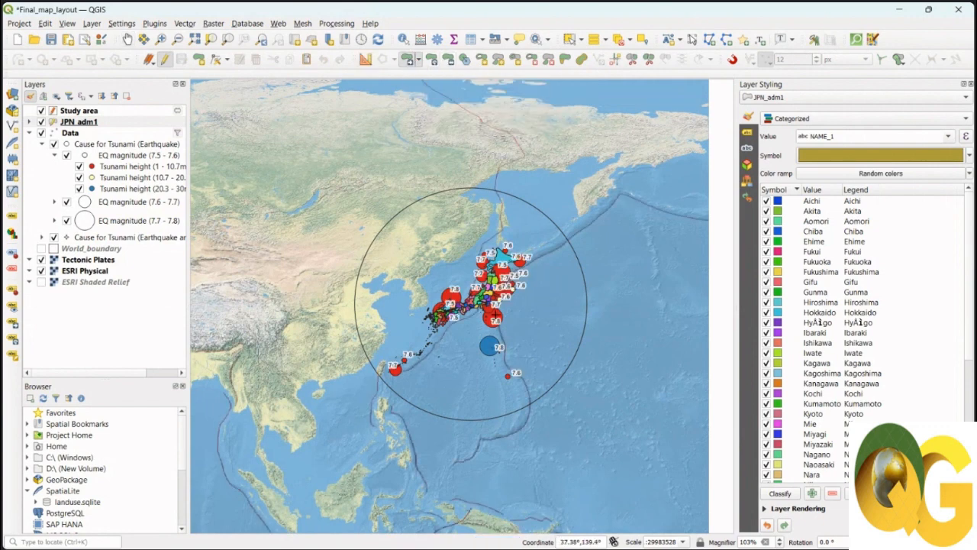
{"action": "scroll", "coordinate": [479, 309], "scroll_direction": "up", "scroll_amount": 2}
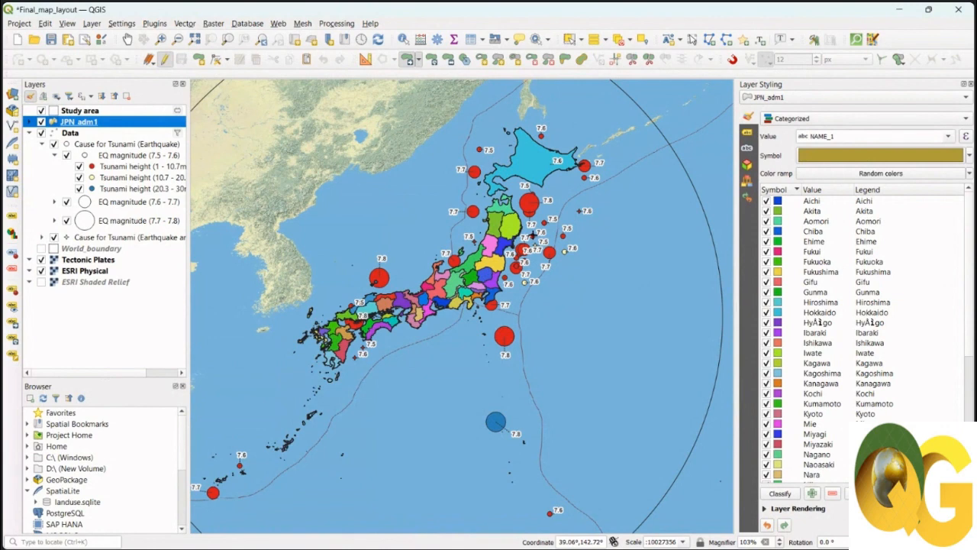
{"action": "left_click", "coordinate": [127, 39]}
{"action": "left_click_drag", "start_coordinate": [279, 365], "coordinate": [306, 361]}
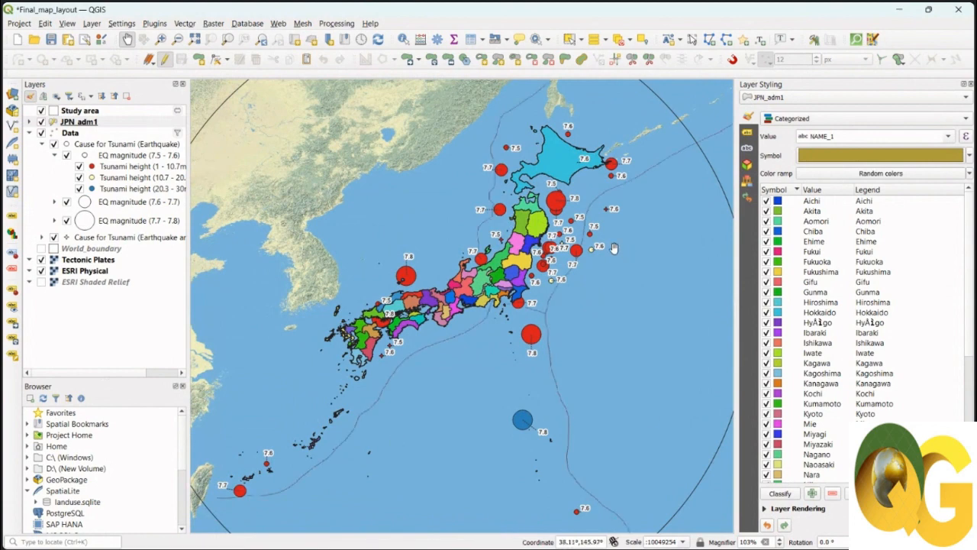
Inspect the Data layer's rule-based symbology, including the definition of the EQ magnitude (7.5 - 7.6) rule under Cause for Tsunami (Earthquake)
{"action": "left_click", "coordinate": [68, 133]}
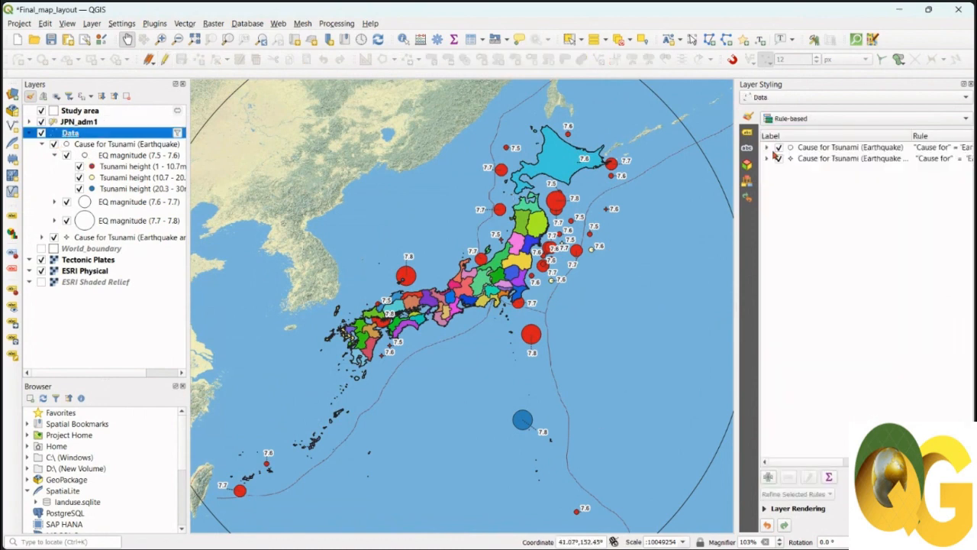
{"action": "left_click", "coordinate": [768, 146]}
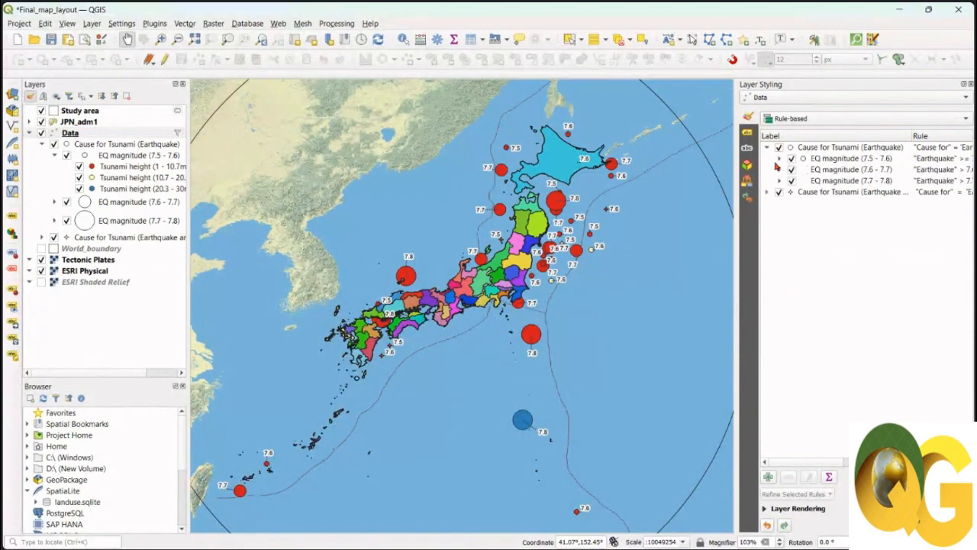
{"action": "left_click_drag", "start_coordinate": [726, 172], "coordinate": [607, 168]}
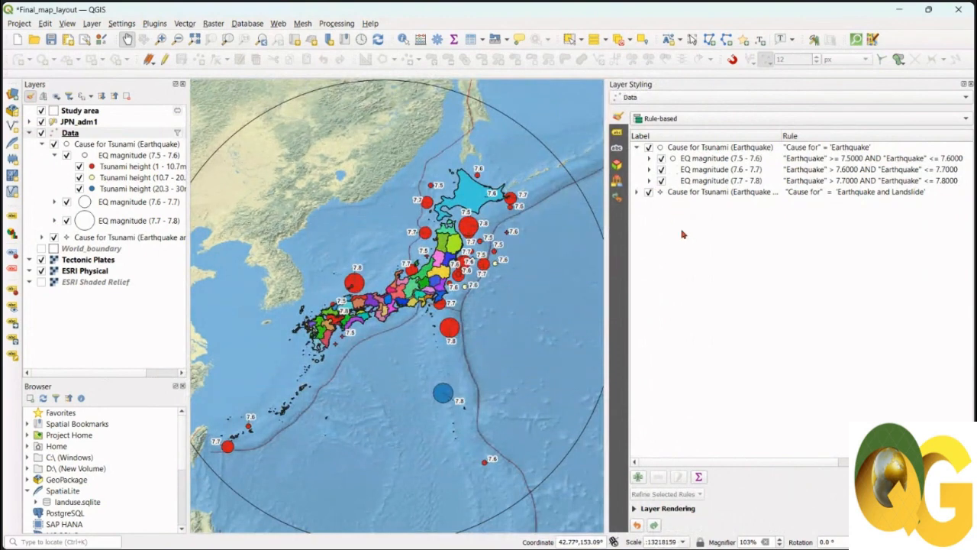
{"action": "left_click", "coordinate": [650, 159]}
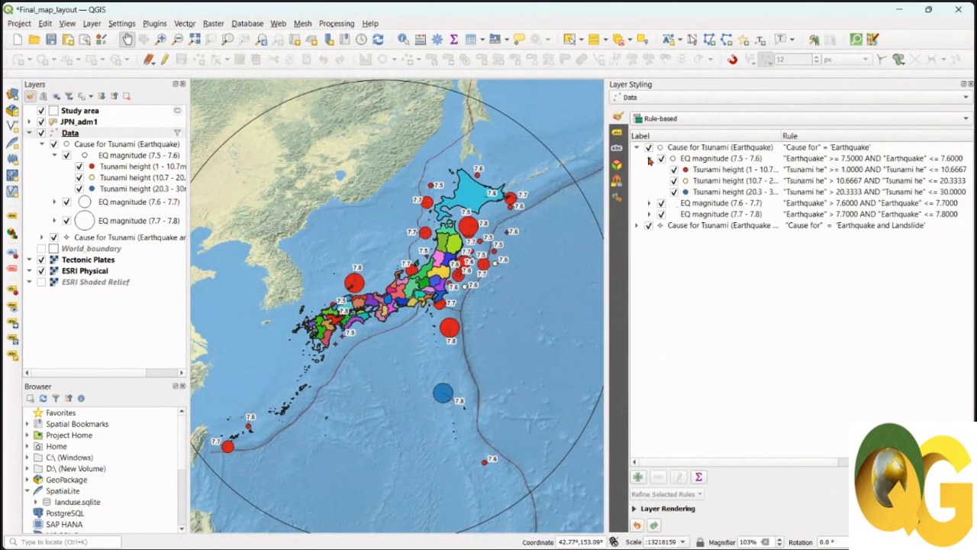
{"action": "double_click", "coordinate": [715, 158]}
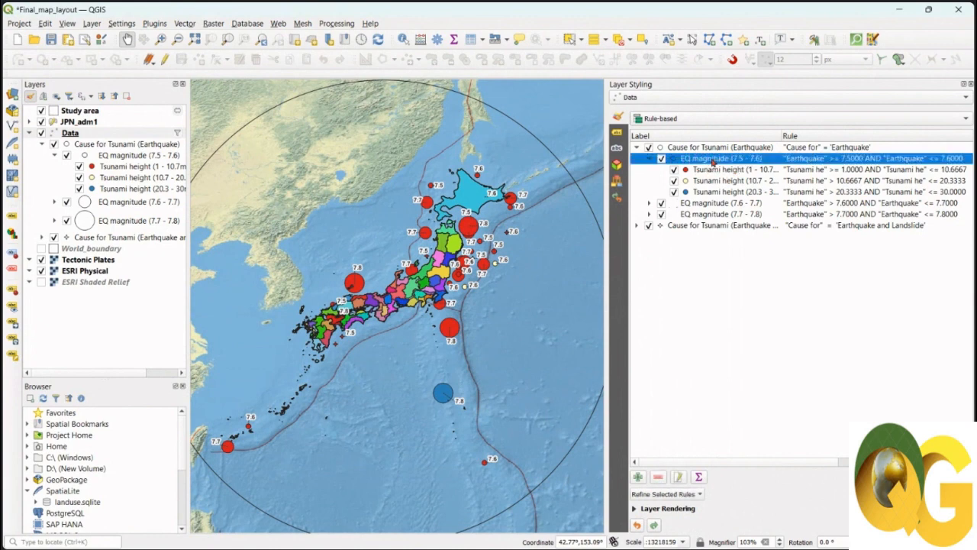
{"action": "left_click_drag", "start_coordinate": [709, 132], "coordinate": [658, 134]}
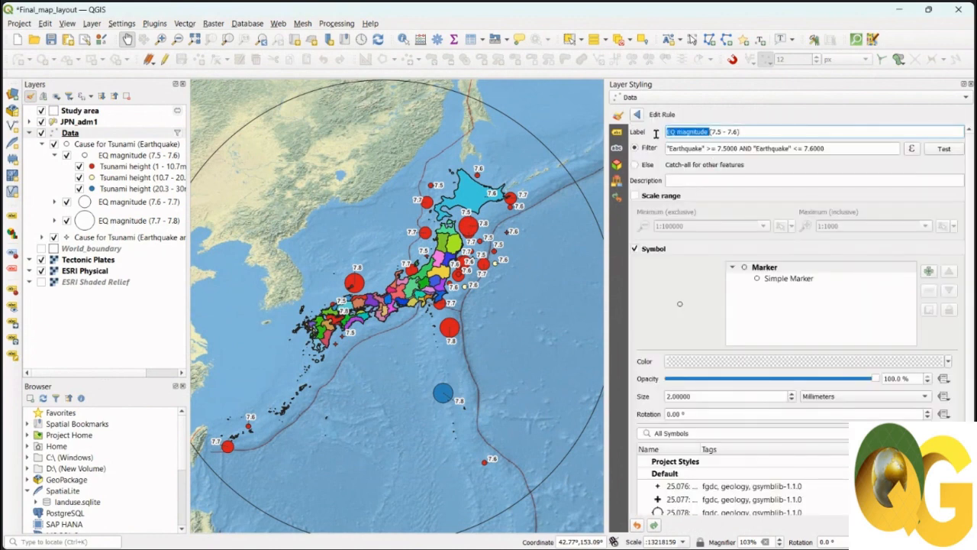
{"action": "left_click", "coordinate": [637, 115]}
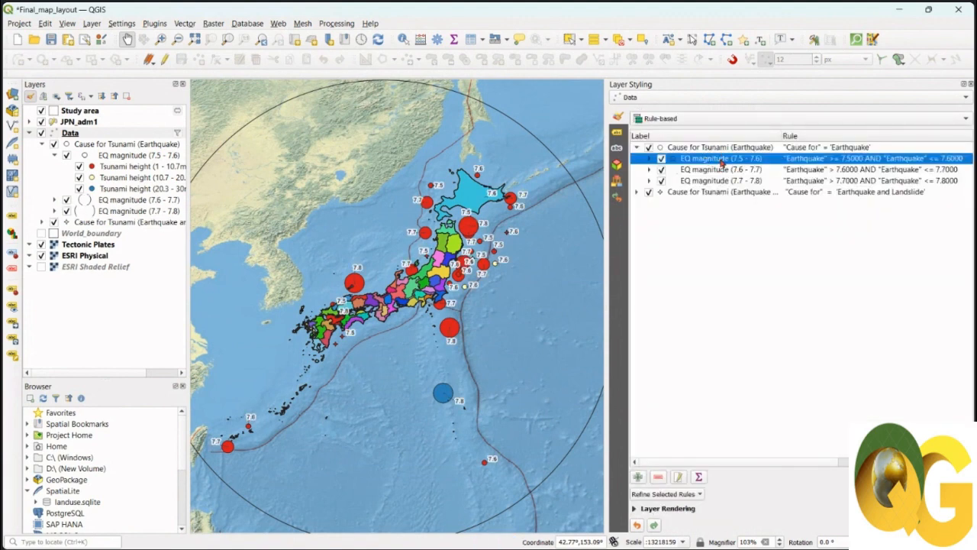
{"action": "double_click", "coordinate": [722, 162]}
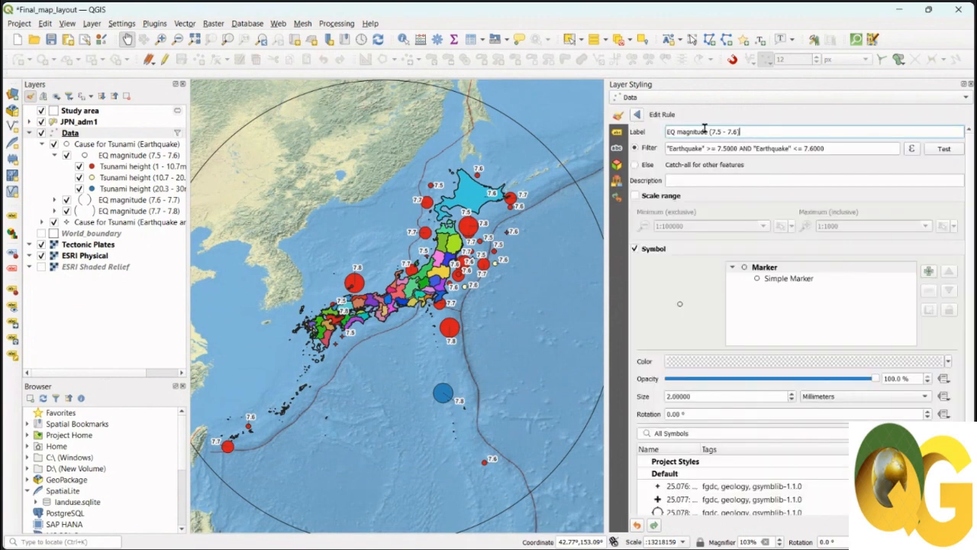
{"action": "left_click", "coordinate": [638, 115]}
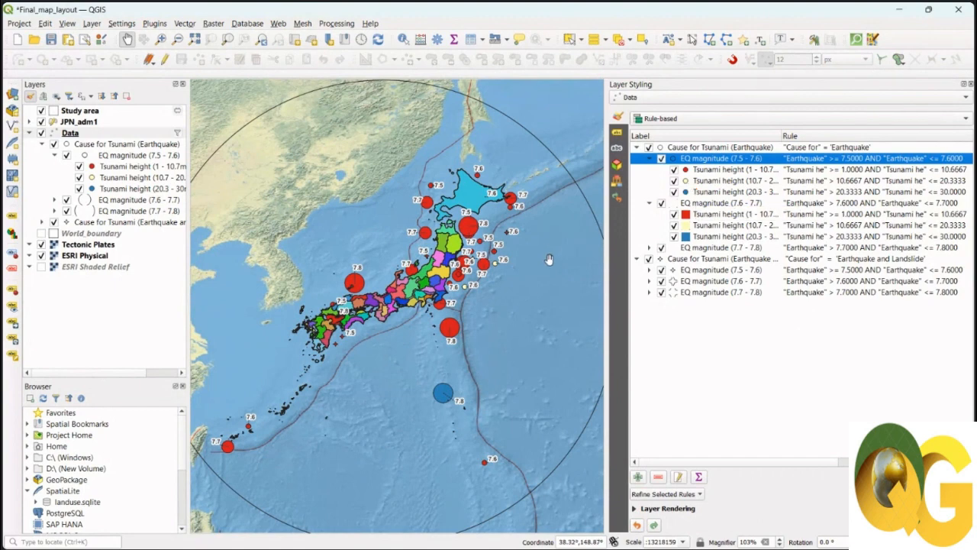
Examine how tsunami symbols of different sizes overlap each other off Japan's northeast coast
{"action": "scroll", "coordinate": [464, 261], "scroll_direction": "up", "scroll_amount": 2}
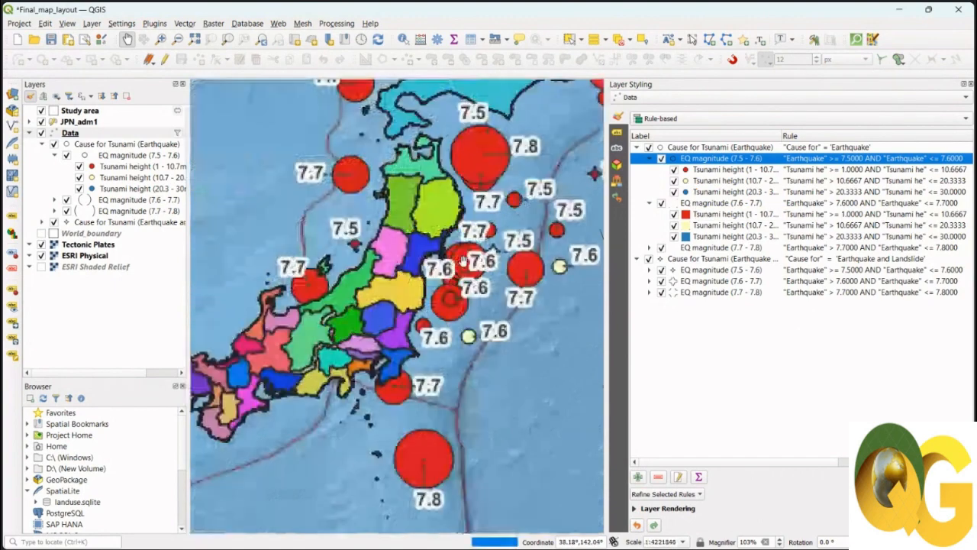
{"action": "scroll", "coordinate": [464, 261], "scroll_direction": "up", "scroll_amount": 2}
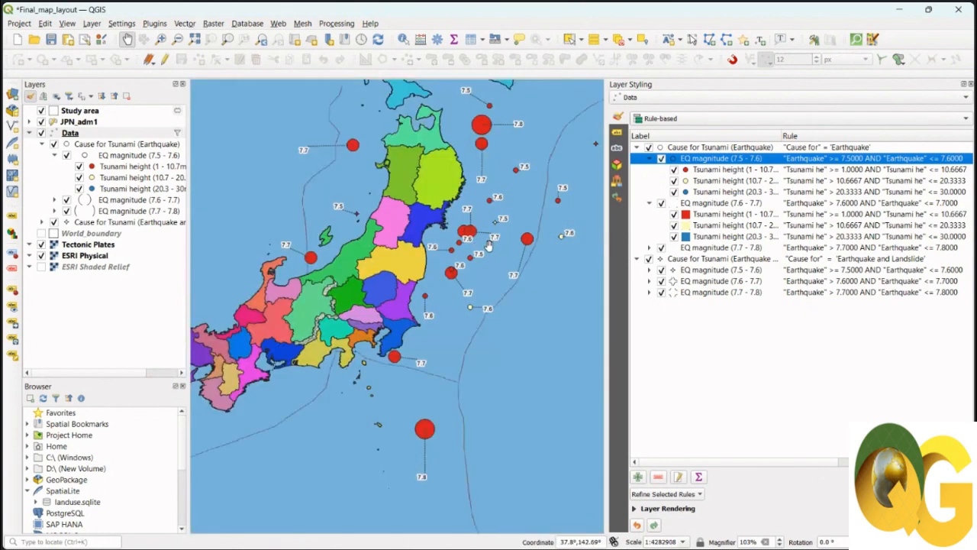
{"action": "left_click", "coordinate": [80, 122]}
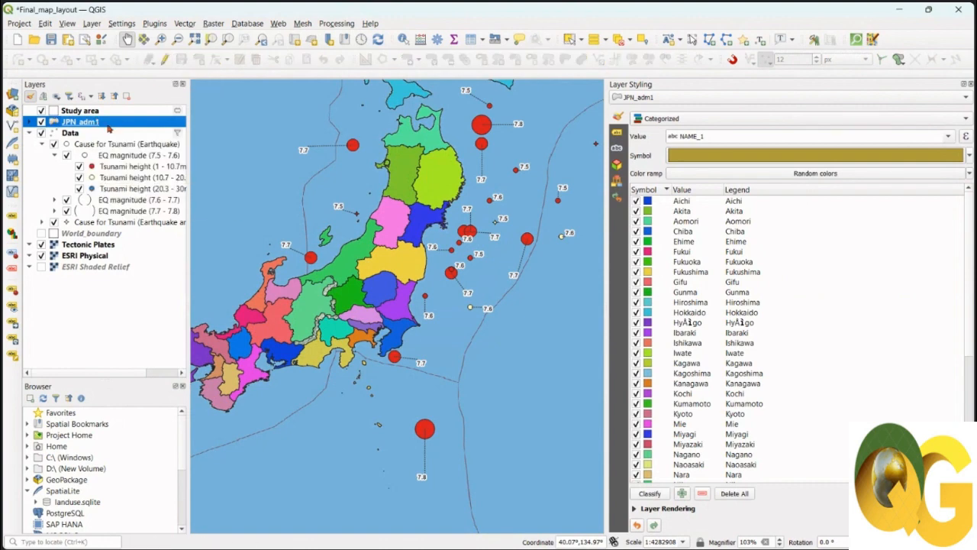
{"action": "right_click", "coordinate": [110, 125]}
{"action": "left_click", "coordinate": [122, 127]}
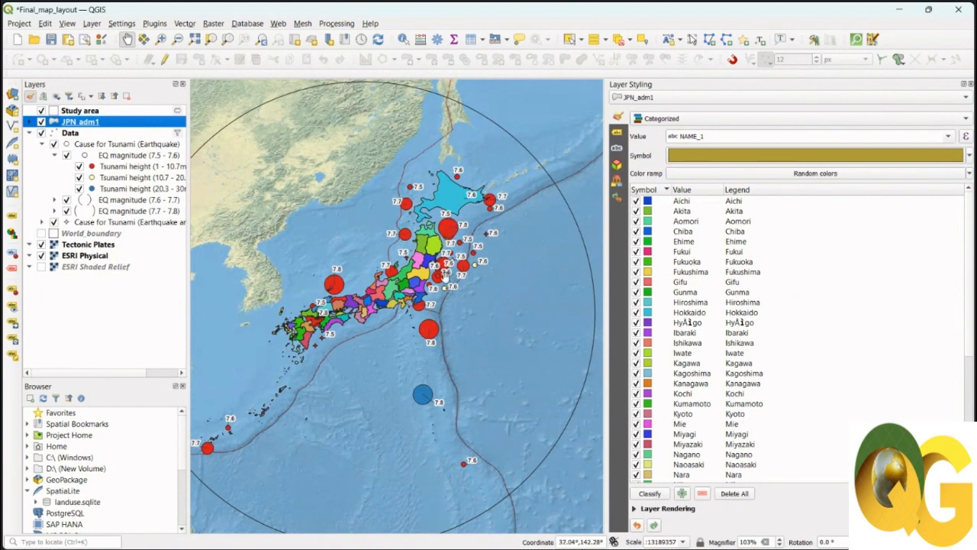
{"action": "left_click_drag", "start_coordinate": [462, 290], "coordinate": [485, 291]}
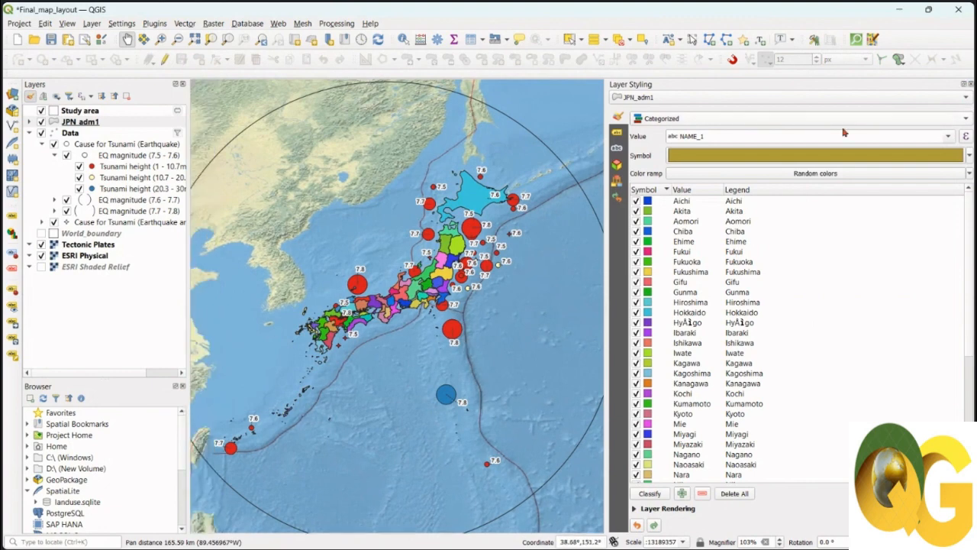
{"action": "left_click_drag", "start_coordinate": [604, 158], "coordinate": [702, 154]}
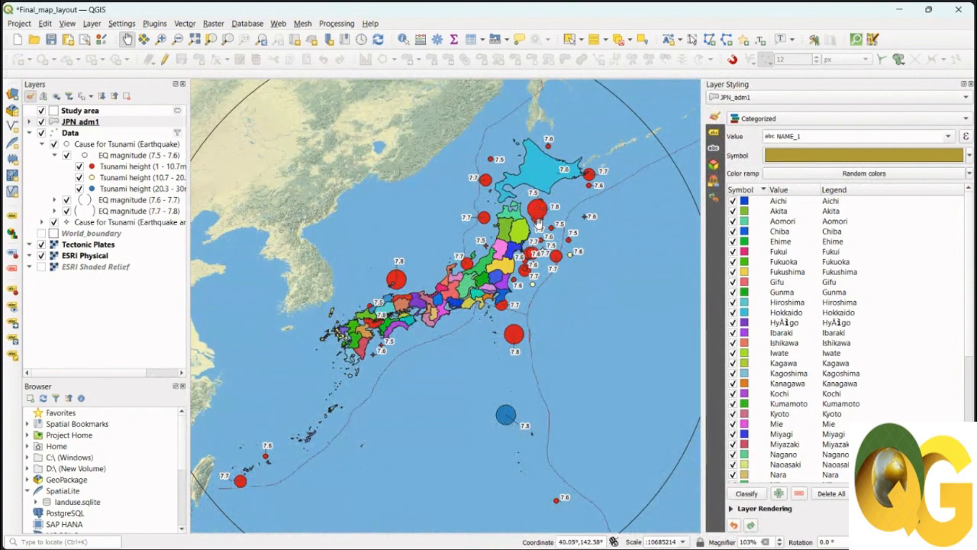
{"action": "scroll", "coordinate": [541, 202], "scroll_direction": "up", "scroll_amount": 2}
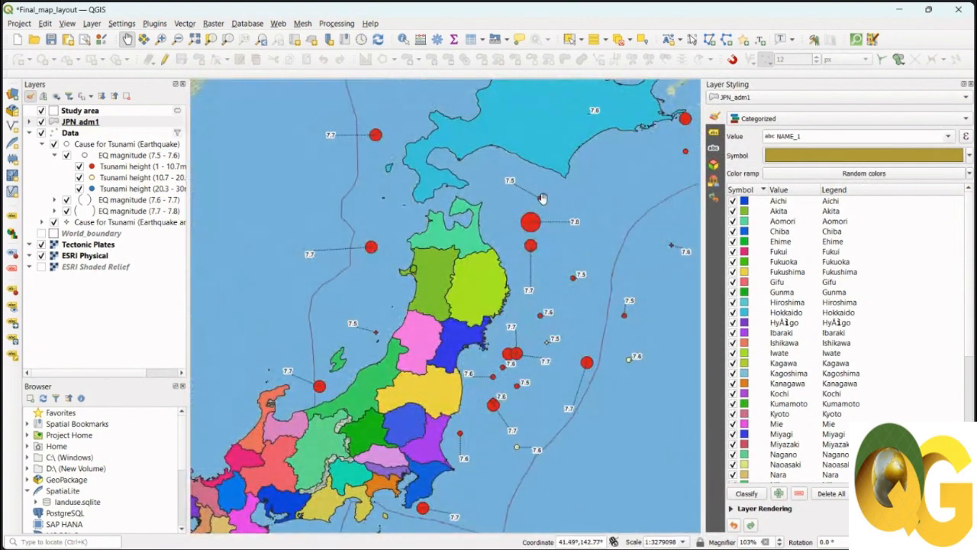
{"action": "scroll", "coordinate": [532, 224], "scroll_direction": "down", "scroll_amount": 2}
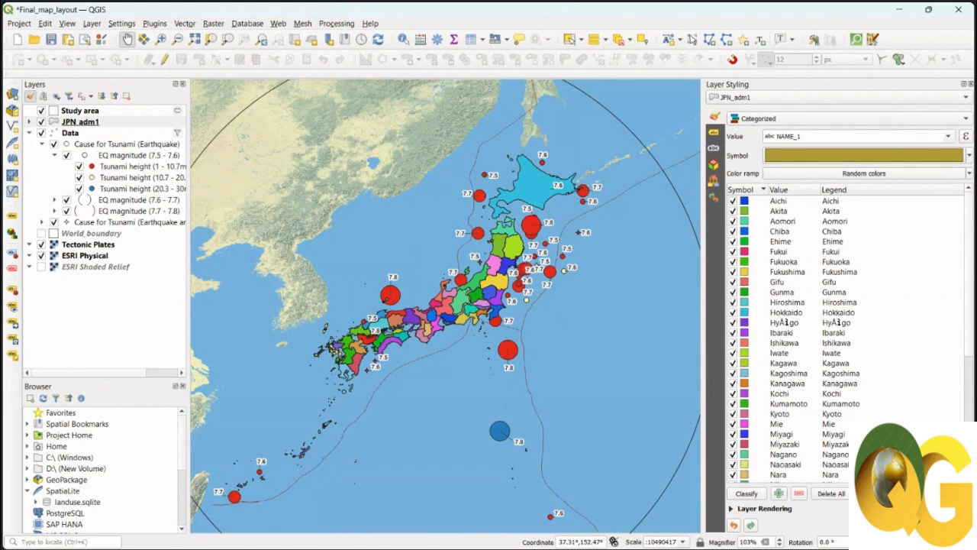
Open the Data layer's symbol levels and set level 2 for all three tsunami height classes under EQ magnitude (7.5 - 7.6)
{"action": "left_click", "coordinate": [77, 136]}
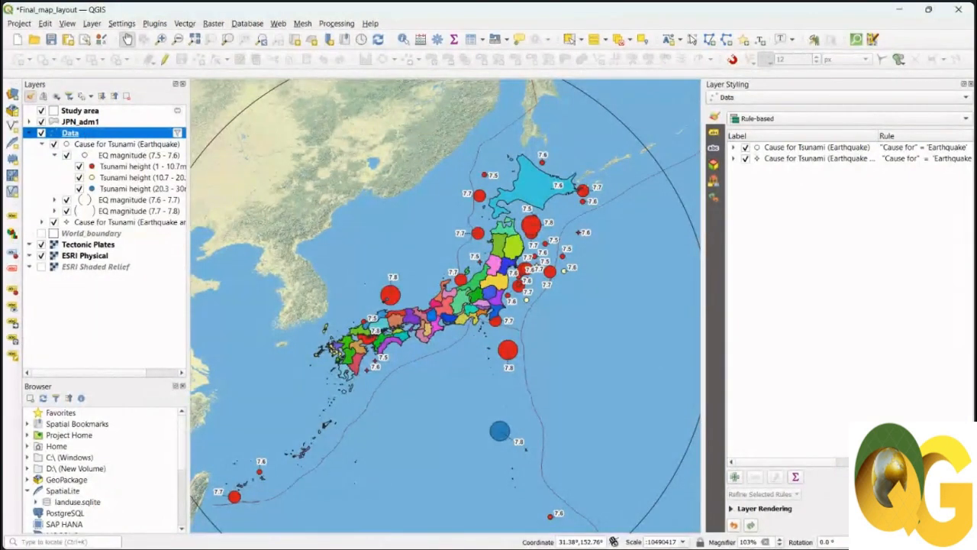
{"action": "left_click", "coordinate": [941, 494]}
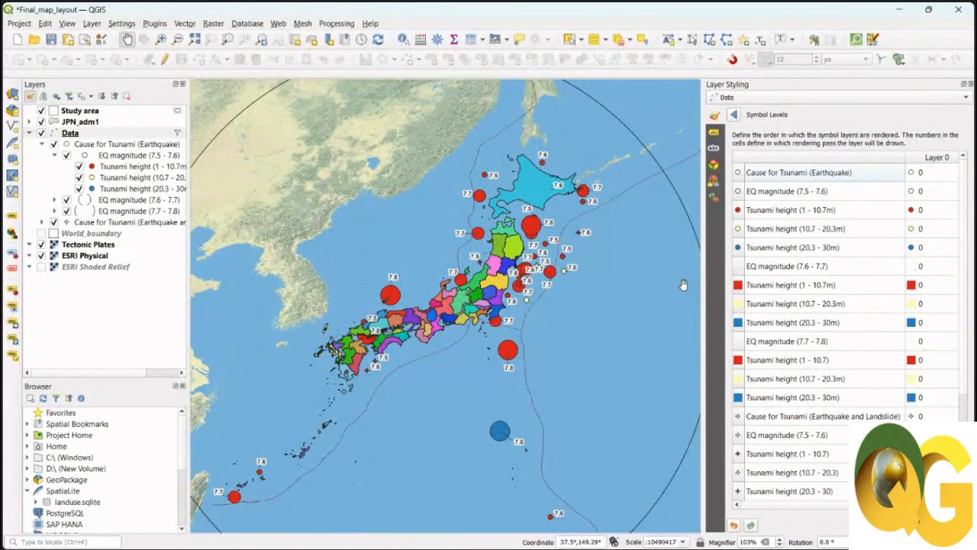
{"action": "double_click", "coordinate": [929, 213]}
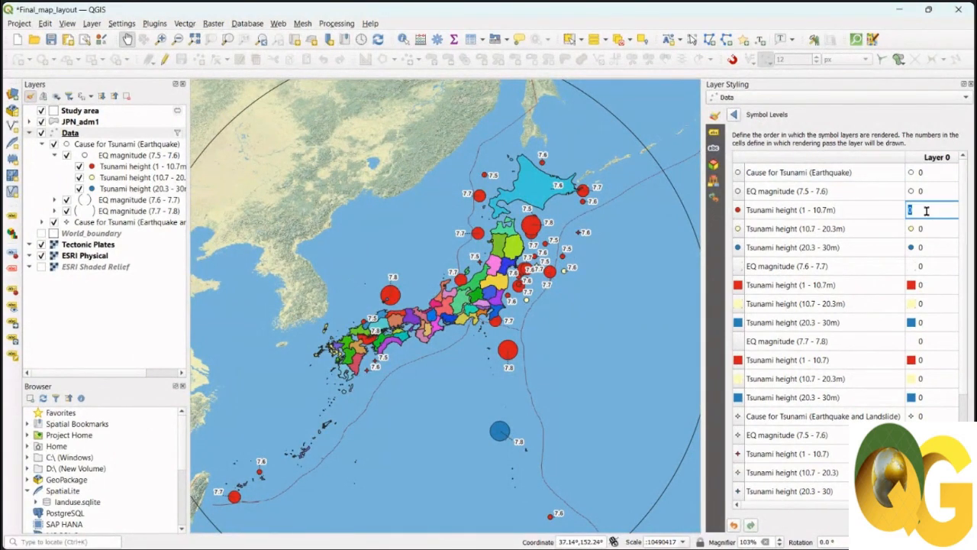
{"action": "type", "text": "2"}
{"action": "double_click", "coordinate": [927, 231]}
{"action": "type", "text": "2"}
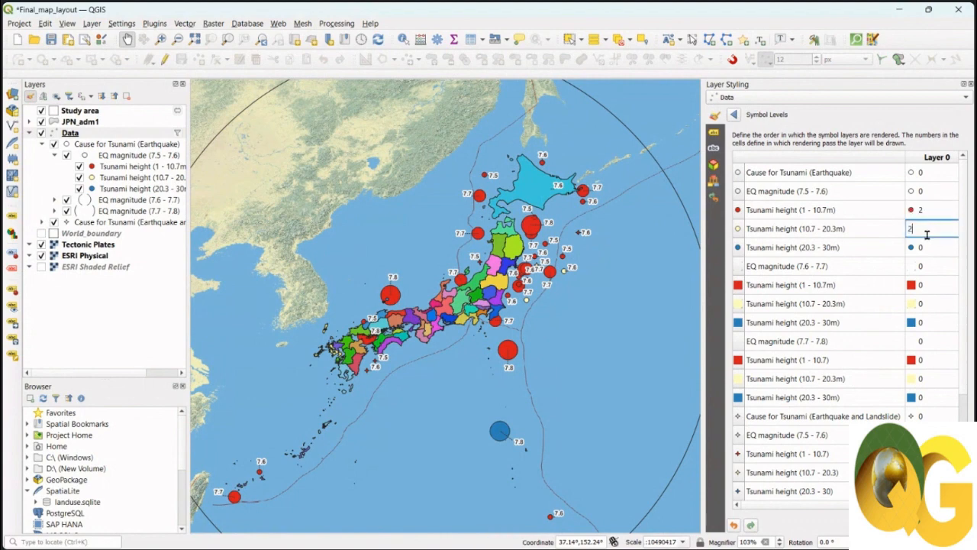
{"action": "double_click", "coordinate": [923, 248]}
{"action": "type", "text": "2"}
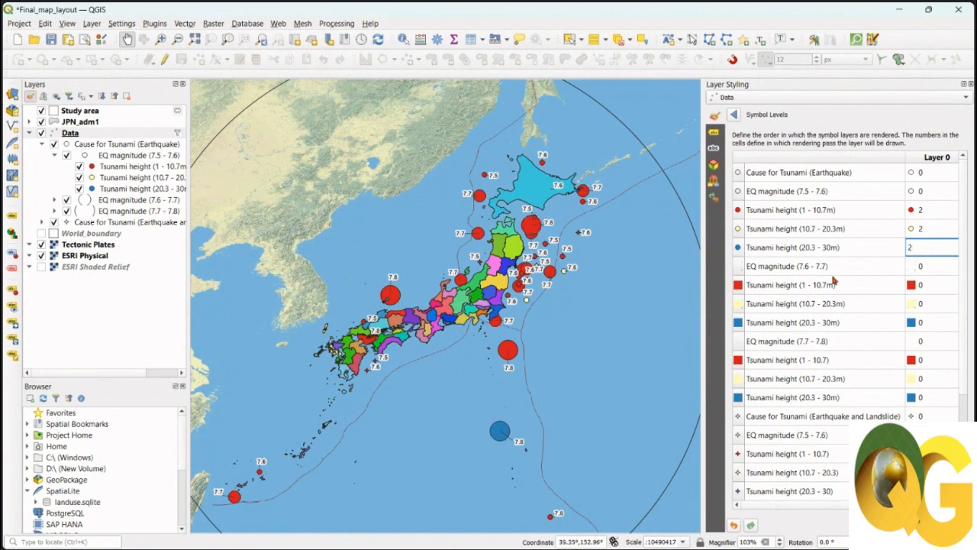
Set symbol level 1 for all three tsunami height classes under EQ magnitude (7.6 - 7.7) and return to the rule list
{"action": "left_click", "coordinate": [935, 286]}
{"action": "double_click", "coordinate": [933, 285]}
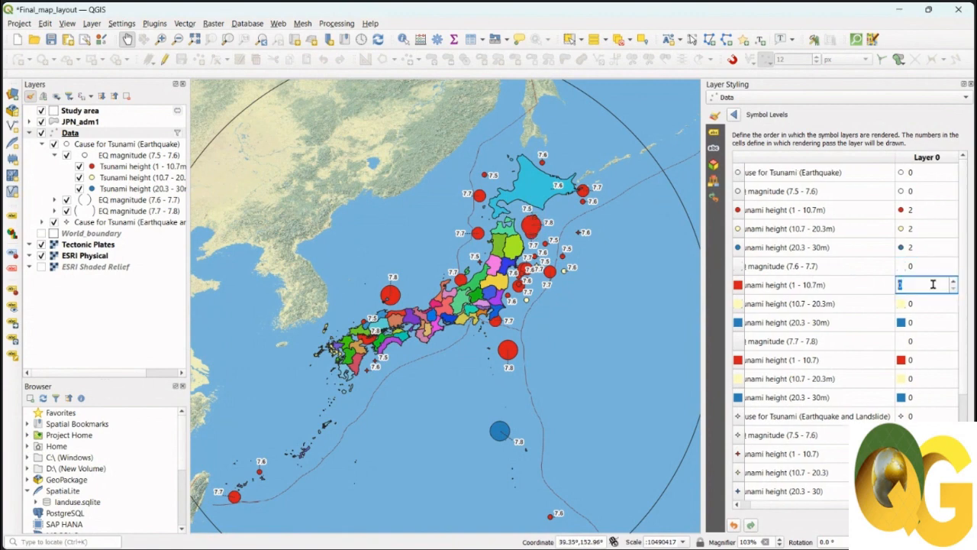
{"action": "type", "text": "1"}
{"action": "left_click", "coordinate": [929, 303]}
{"action": "double_click", "coordinate": [929, 303]}
{"action": "type", "text": "1"}
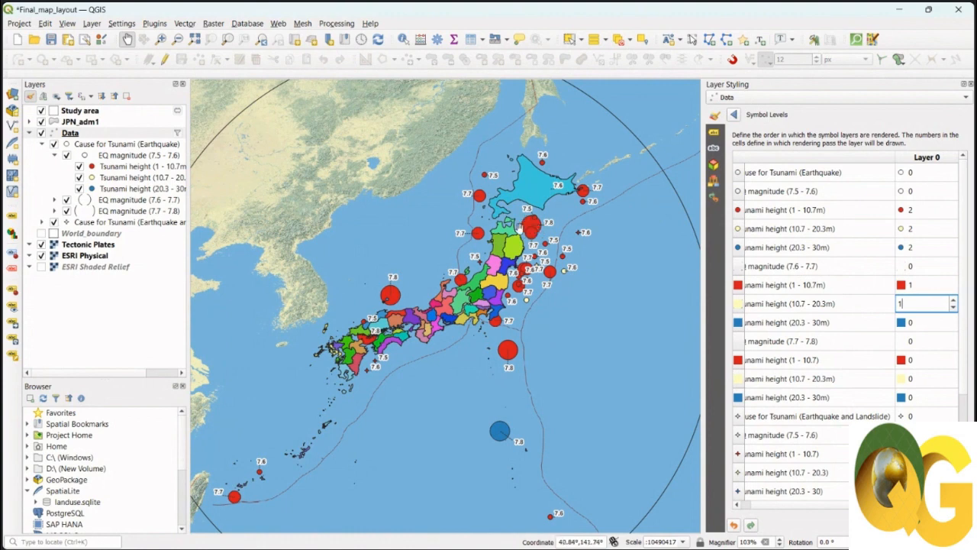
{"action": "double_click", "coordinate": [925, 322]}
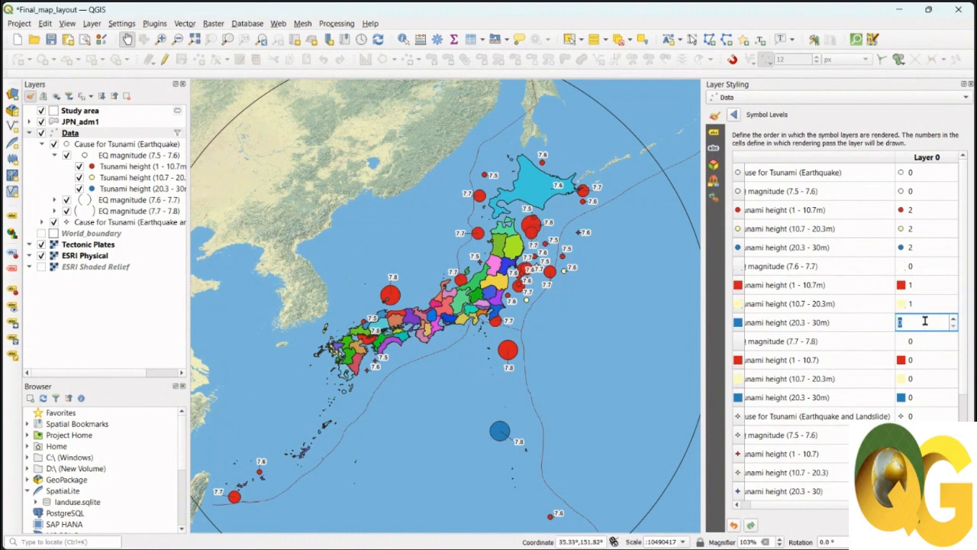
{"action": "type", "text": "1"}
{"action": "left_click", "coordinate": [931, 361]}
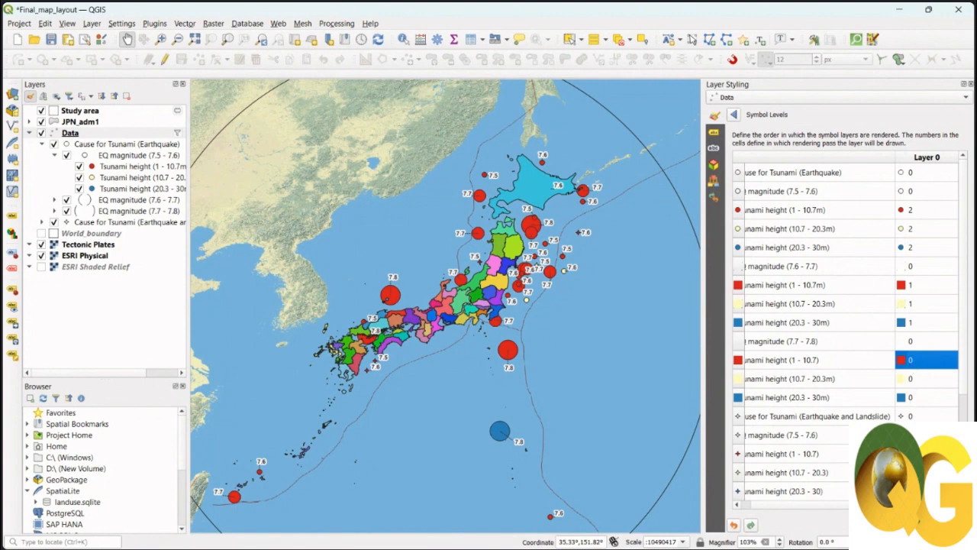
{"action": "scroll", "coordinate": [847, 328], "scroll_direction": "down", "scroll_amount": 2}
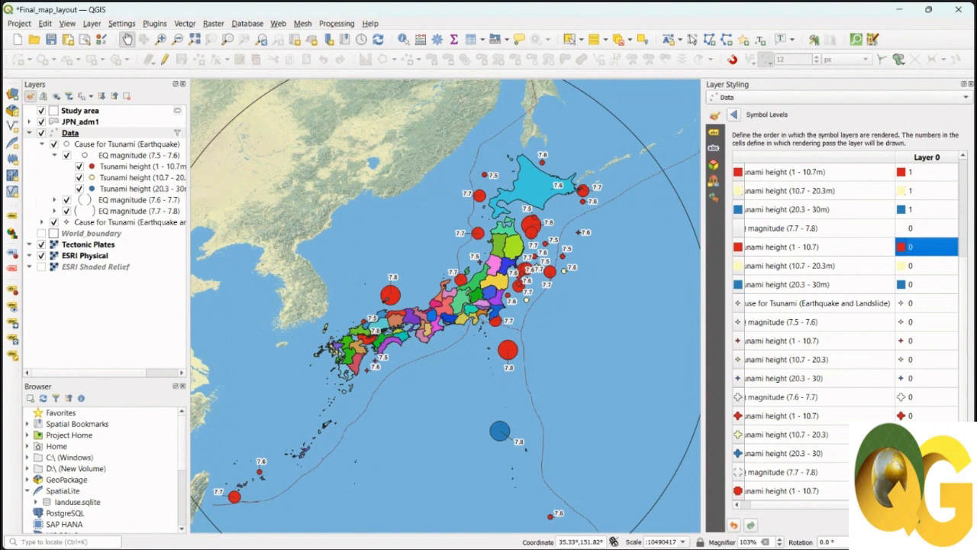
{"action": "left_click", "coordinate": [734, 114]}
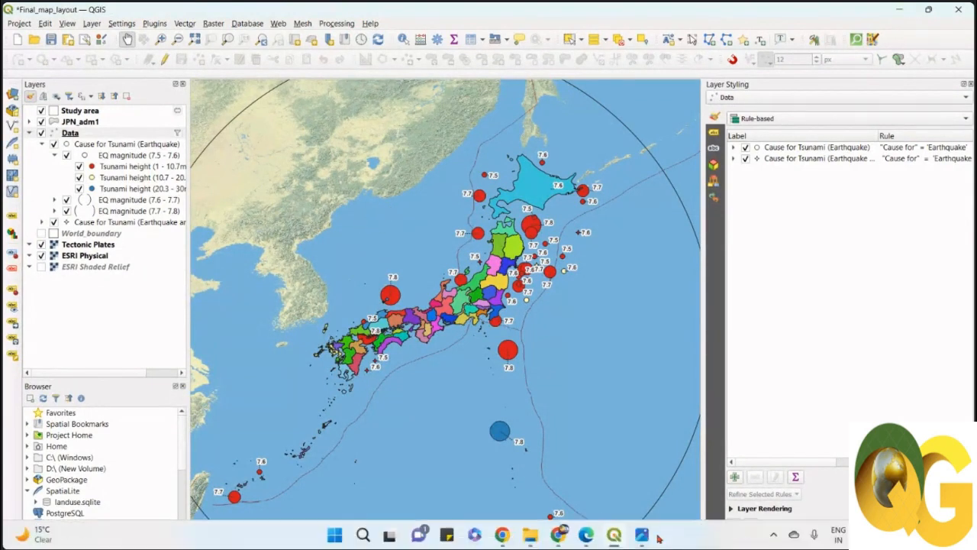
Check the reference image Final_map.jpg, then create an empty print layout titled Japan_eq through the Layout Manager
{"action": "left_click", "coordinate": [641, 537]}
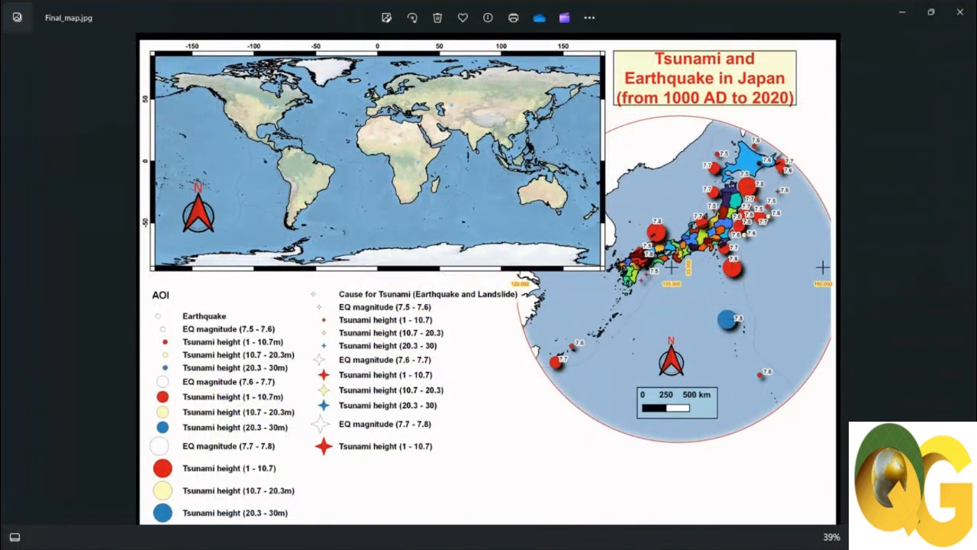
{"action": "left_click", "coordinate": [613, 539]}
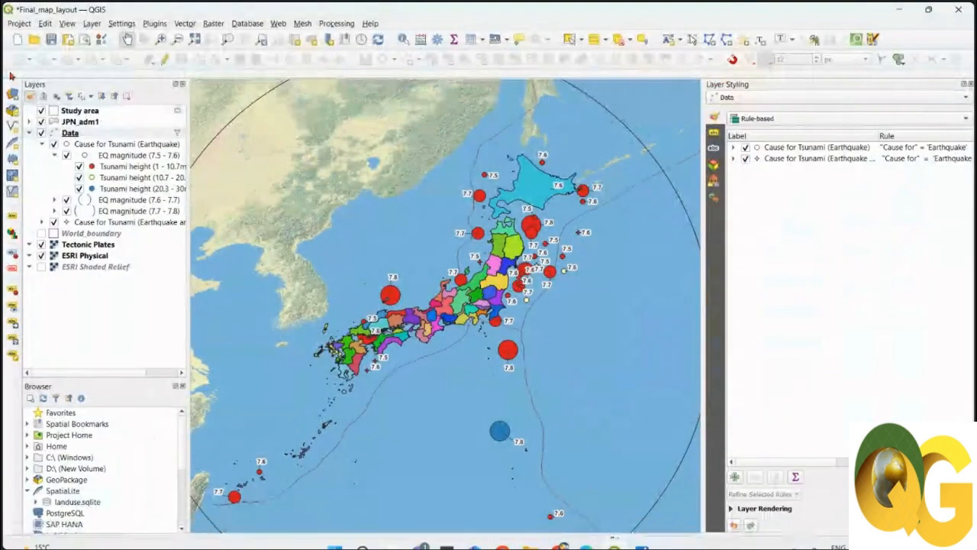
{"action": "left_click", "coordinate": [23, 25]}
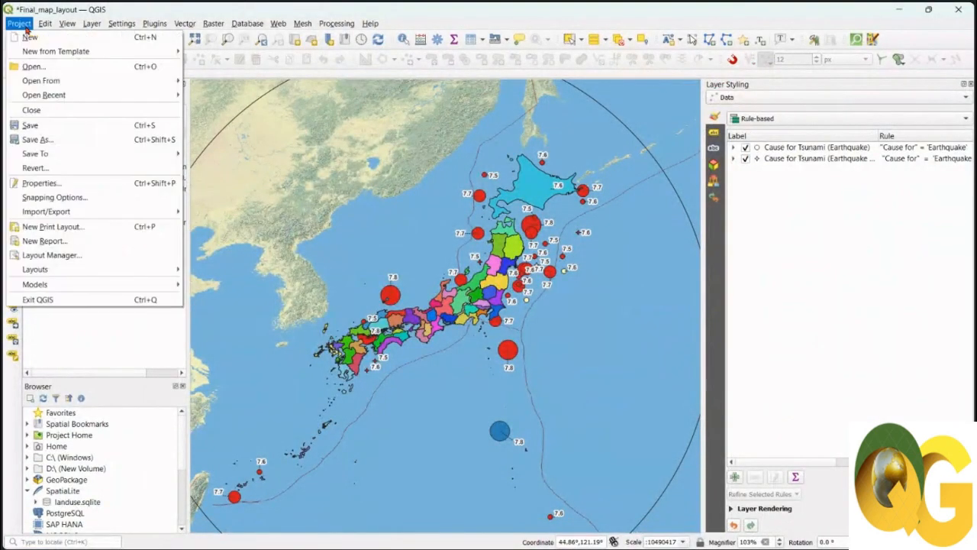
{"action": "left_click", "coordinate": [60, 258]}
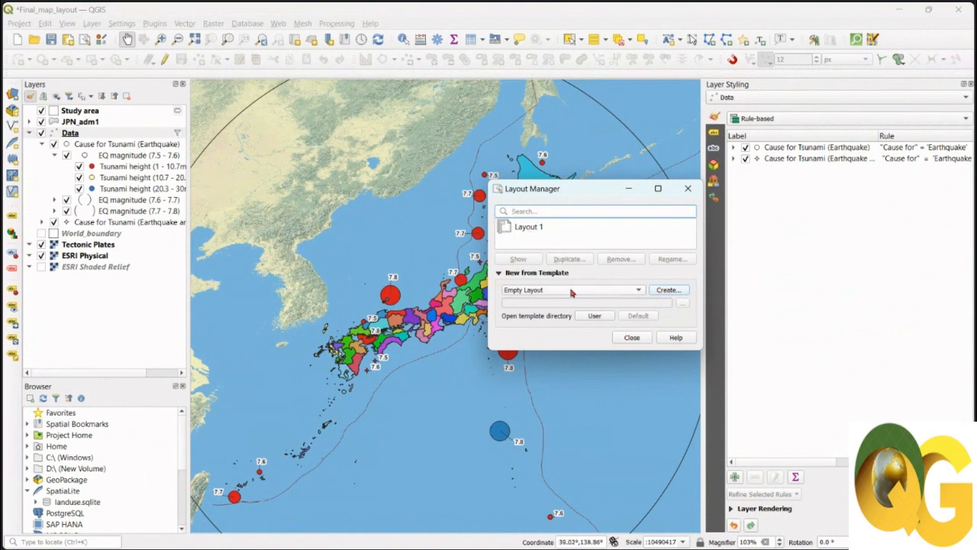
{"action": "left_click", "coordinate": [666, 290]}
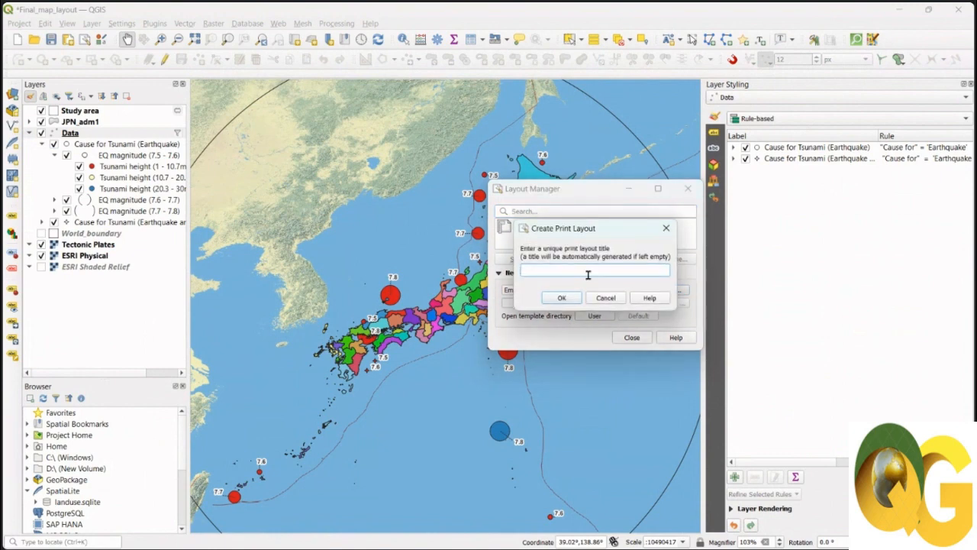
{"action": "type", "text": "Japan_eq"}
{"action": "left_click", "coordinate": [571, 300]}
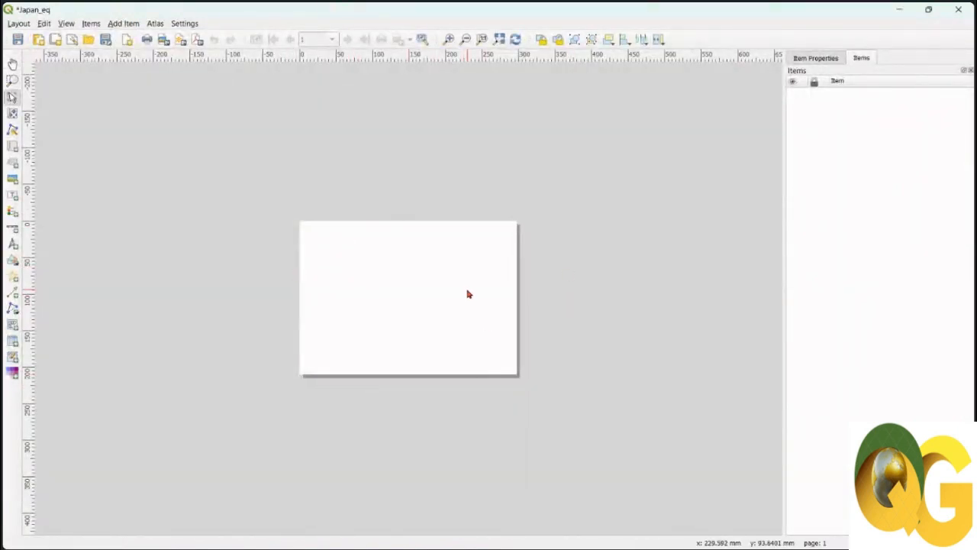
{"action": "left_click_drag", "start_coordinate": [535, 13], "coordinate": [541, 69]}
{"action": "left_click_drag", "start_coordinate": [610, 71], "coordinate": [632, 74]}
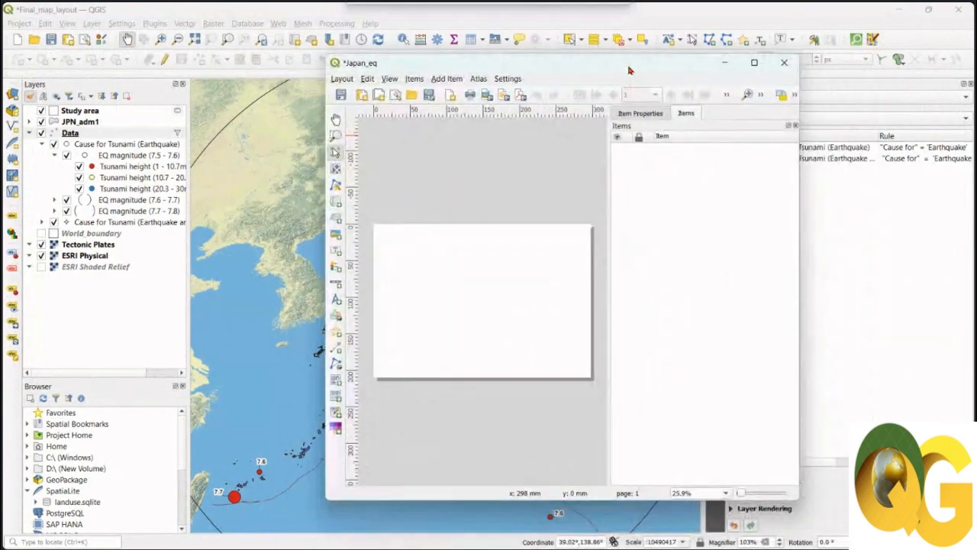
{"action": "left_click", "coordinate": [755, 65]}
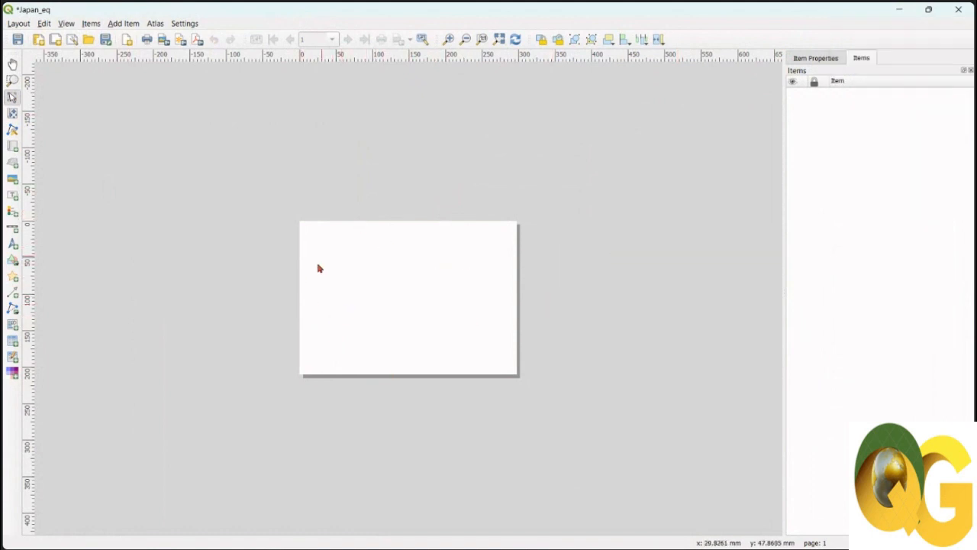
Fit the page in view and add a map about 200 mm wide and 127 mm high at the page's upper-left corner
{"action": "key", "text": "ctrl+0"}
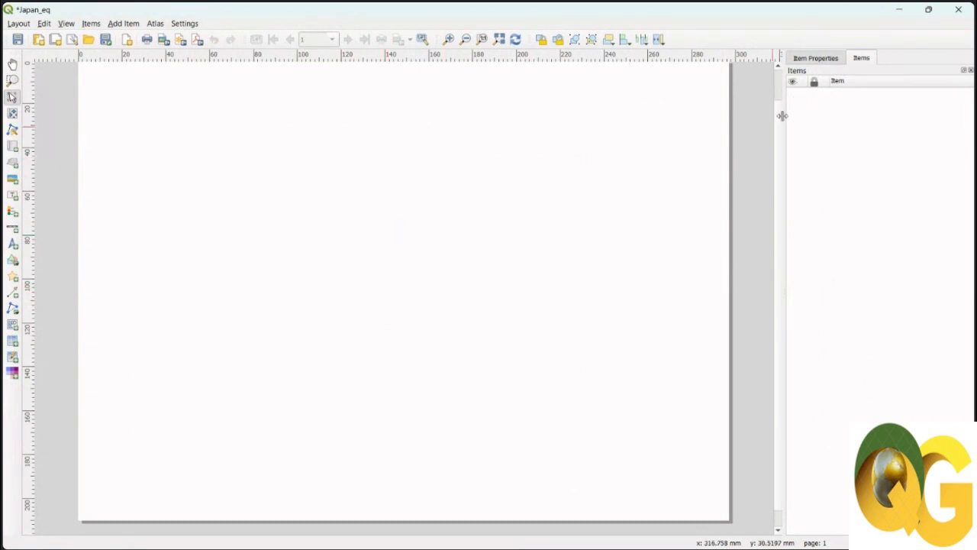
{"action": "mouse_move", "coordinate": [780, 120]}
{"action": "left_mouse_down"}
{"action": "mouse_move", "coordinate": [777, 105]}
{"action": "mouse_move", "coordinate": [778, 114]}
{"action": "left_mouse_up"}
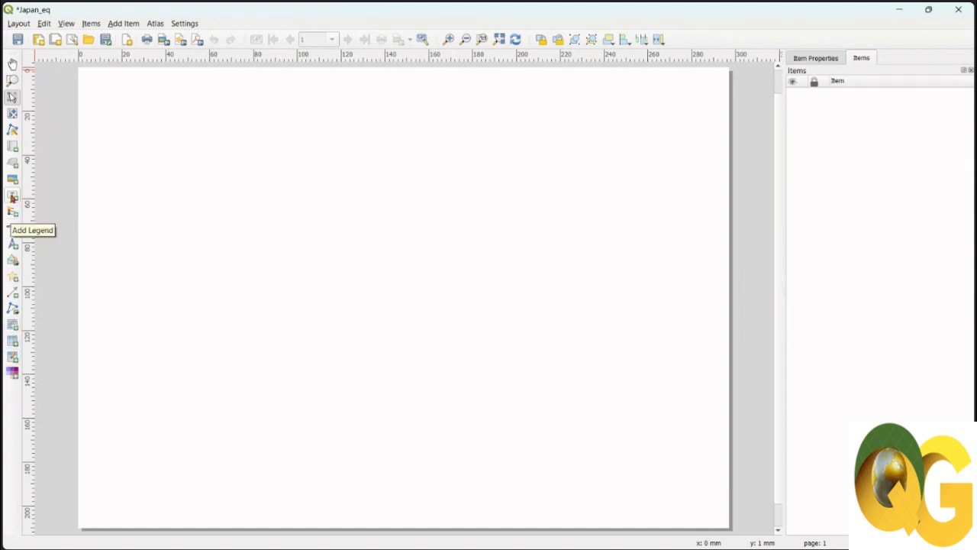
{"action": "left_click", "coordinate": [12, 96]}
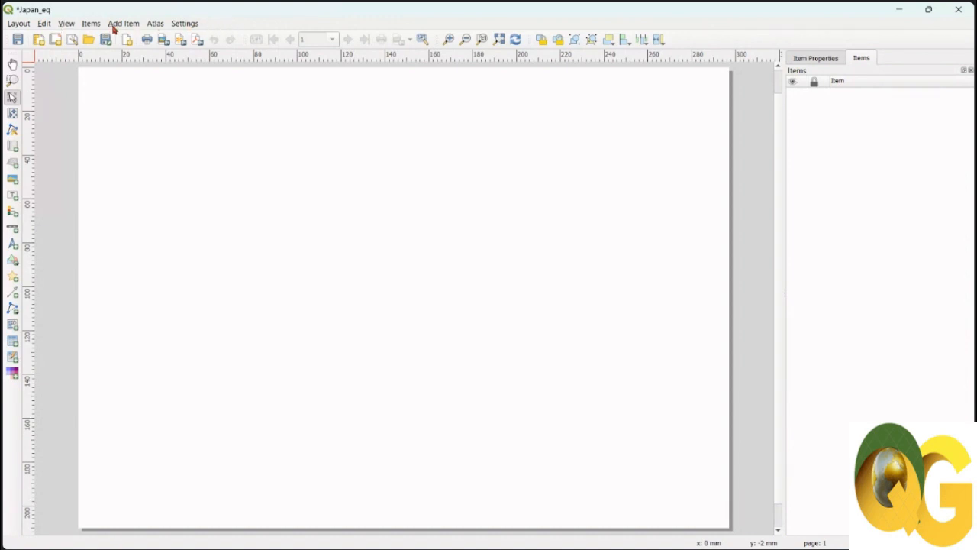
{"action": "left_click", "coordinate": [125, 26]}
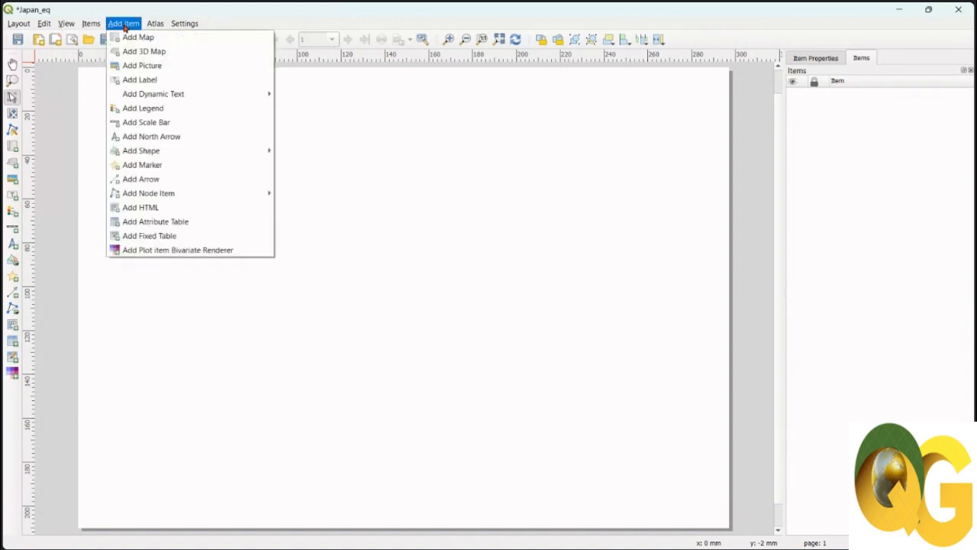
{"action": "left_click", "coordinate": [165, 42]}
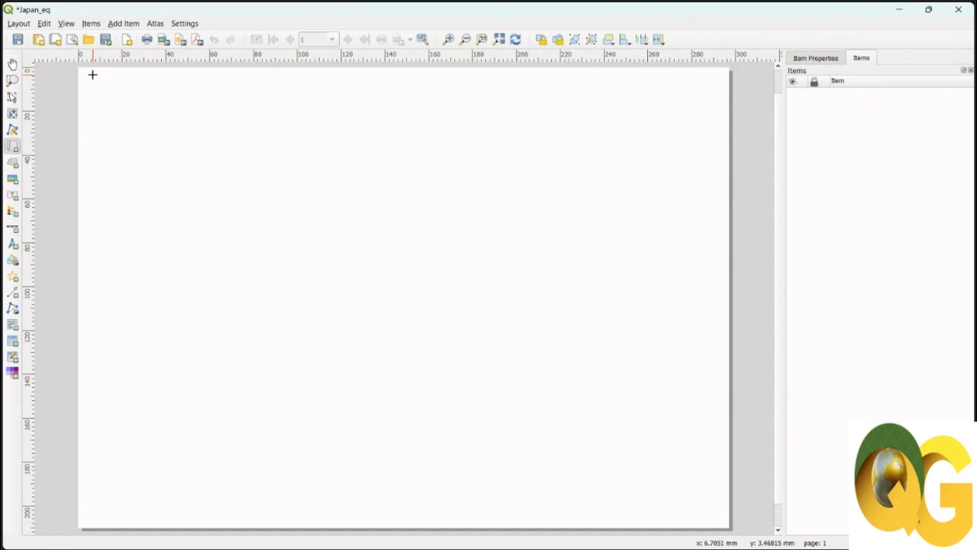
{"action": "left_click_drag", "start_coordinate": [93, 74], "coordinate": [533, 354]}
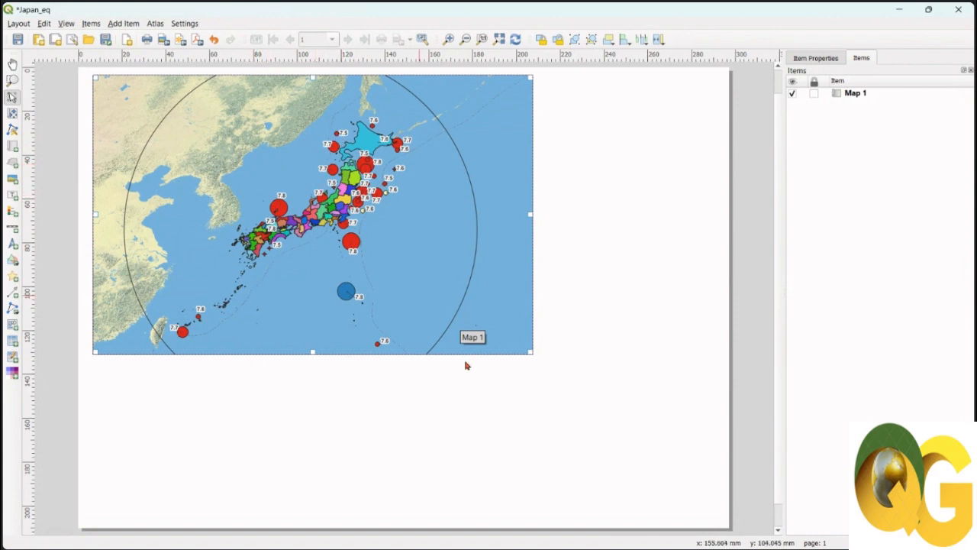
Close the Layout Manager over the main project window and return to the Japan_eq layout
{"action": "mouse_move", "coordinate": [613, 539]}
{"action": "left_click", "coordinate": [545, 475]}
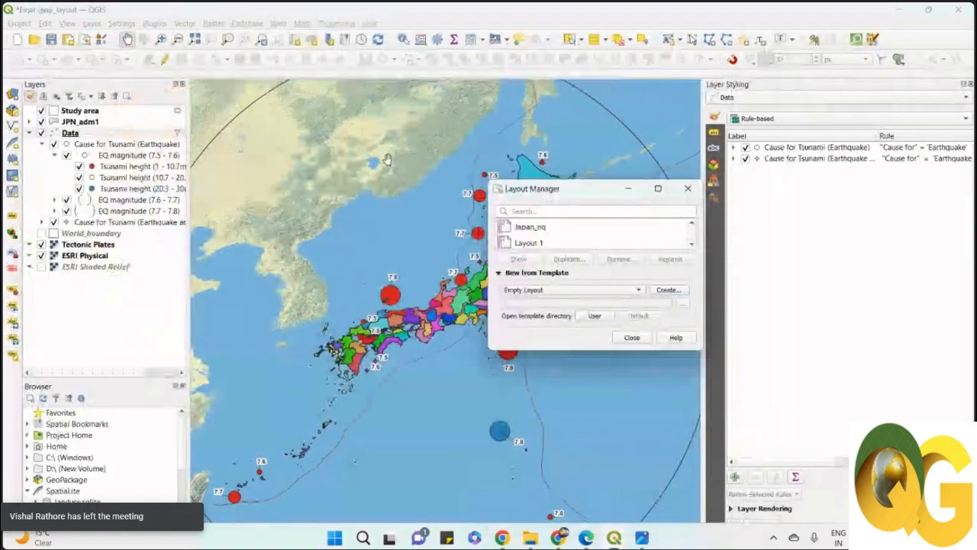
{"action": "left_click", "coordinate": [688, 189]}
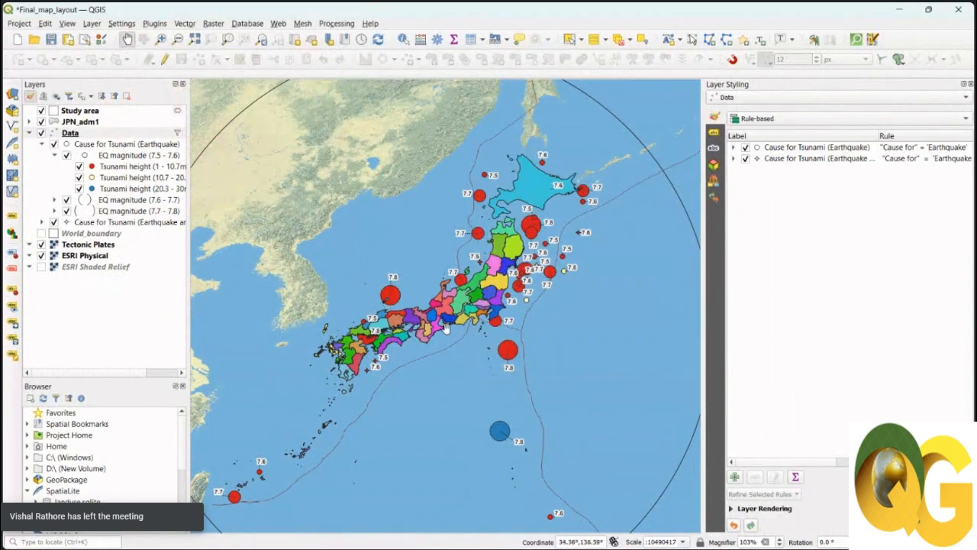
{"action": "mouse_move", "coordinate": [616, 534]}
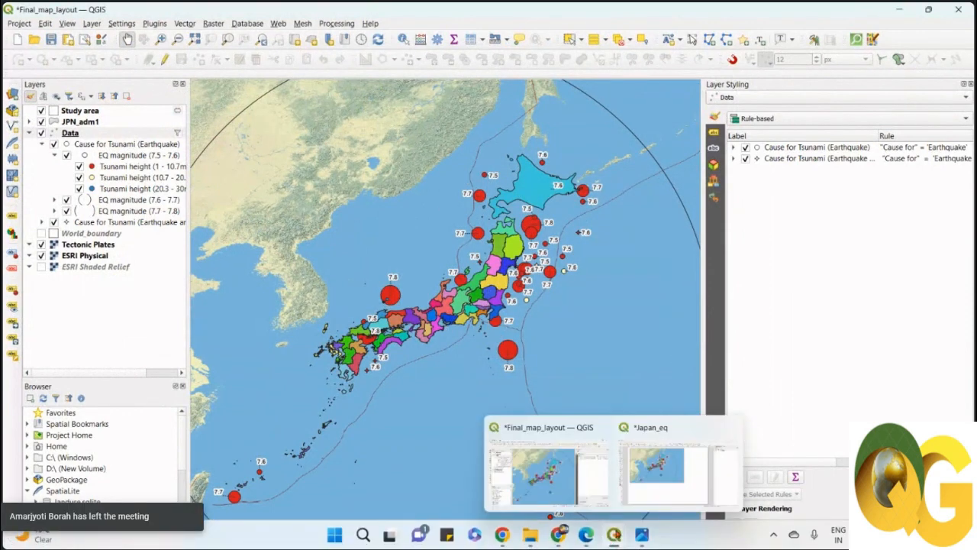
{"action": "left_click", "coordinate": [653, 492]}
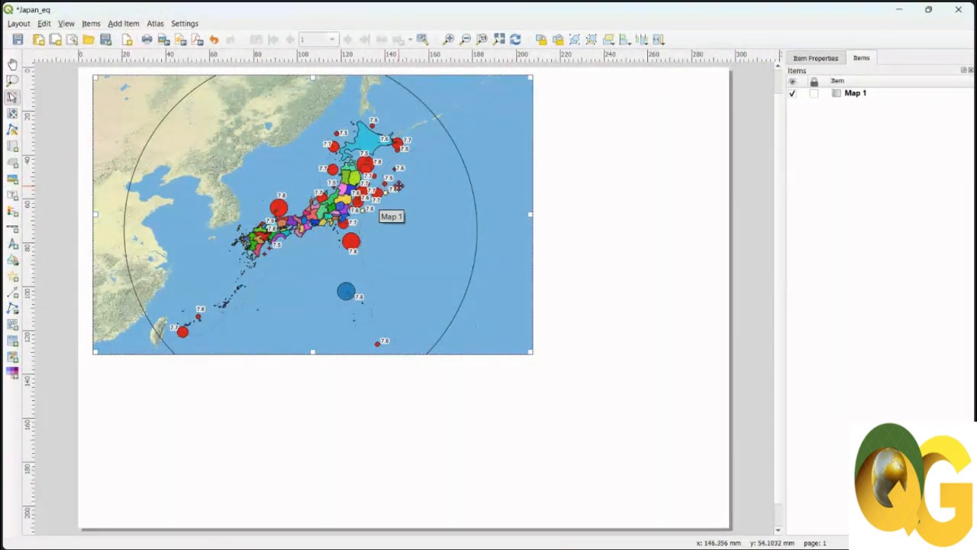
Compare the Japan_eq layout with the arrangement of maps, legend and title in Final_map.jpg
{"action": "left_click", "coordinate": [641, 466]}
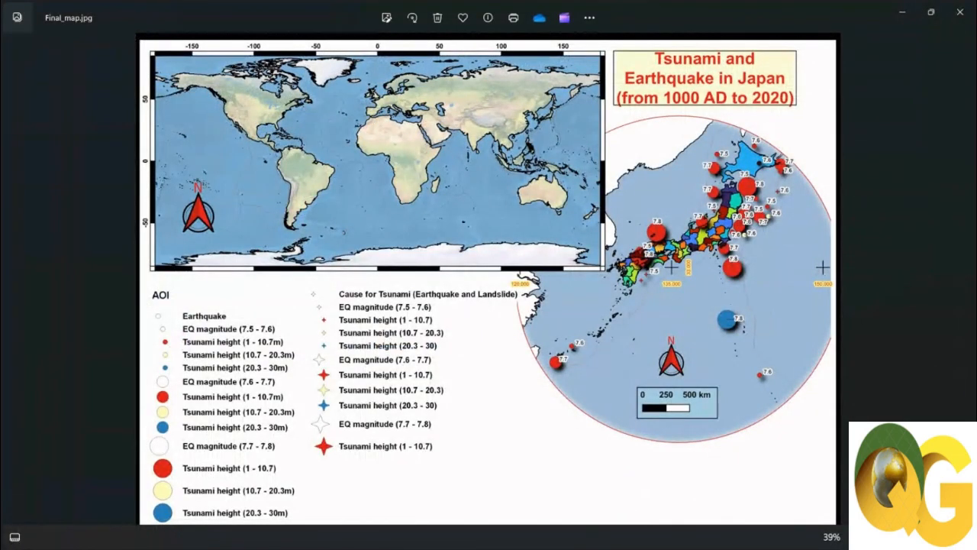
{"action": "mouse_move", "coordinate": [614, 534]}
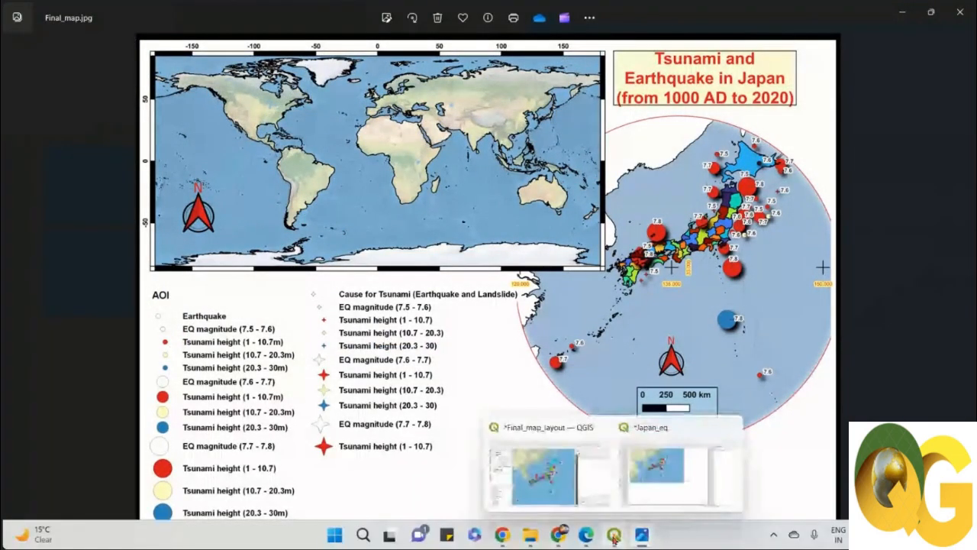
{"action": "left_click", "coordinate": [640, 501]}
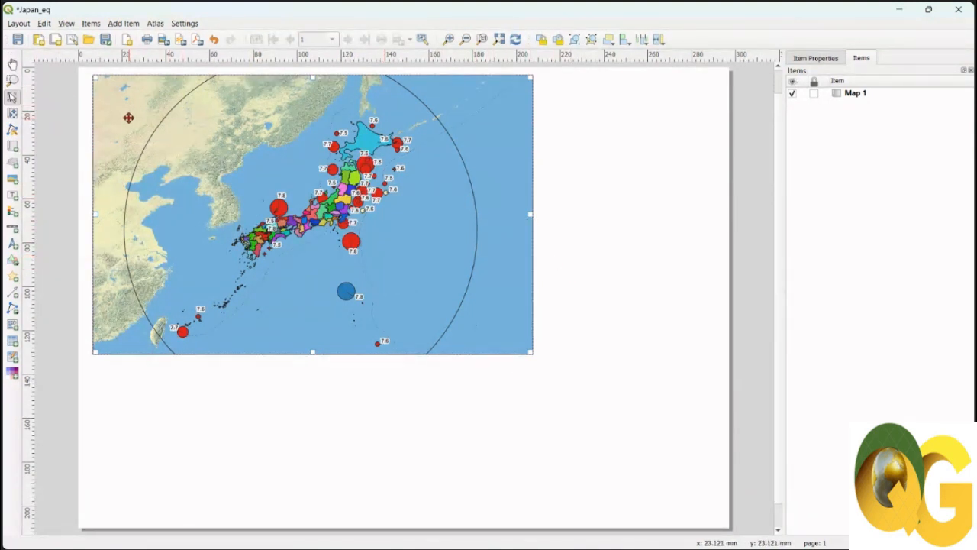
Inspect the item properties of the empty page and of the map by selecting each in turn
{"action": "left_click", "coordinate": [583, 232]}
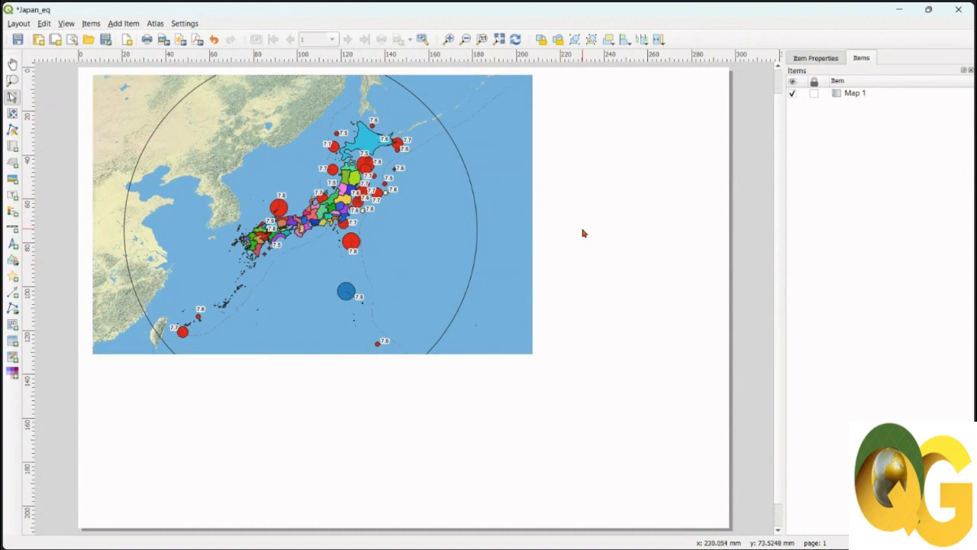
{"action": "left_click", "coordinate": [830, 61]}
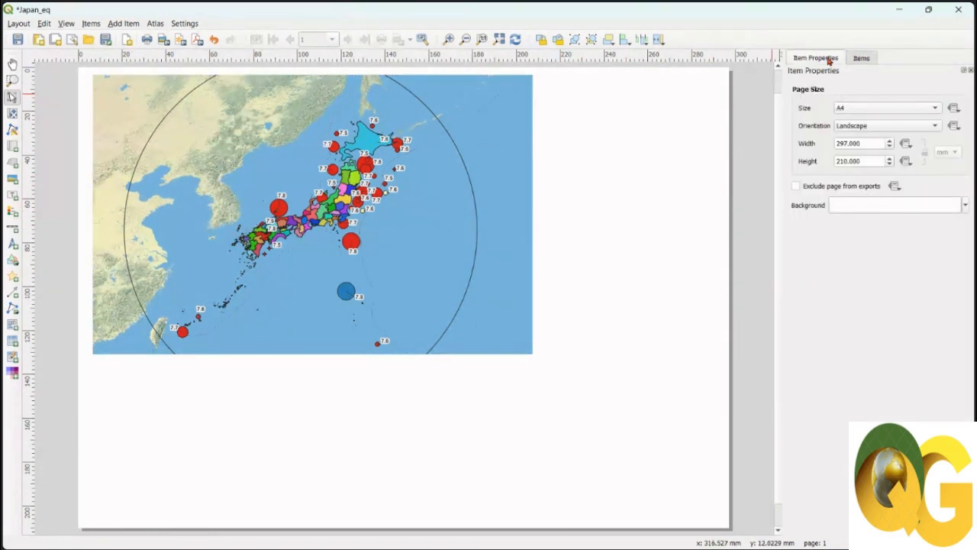
{"action": "left_click", "coordinate": [491, 196]}
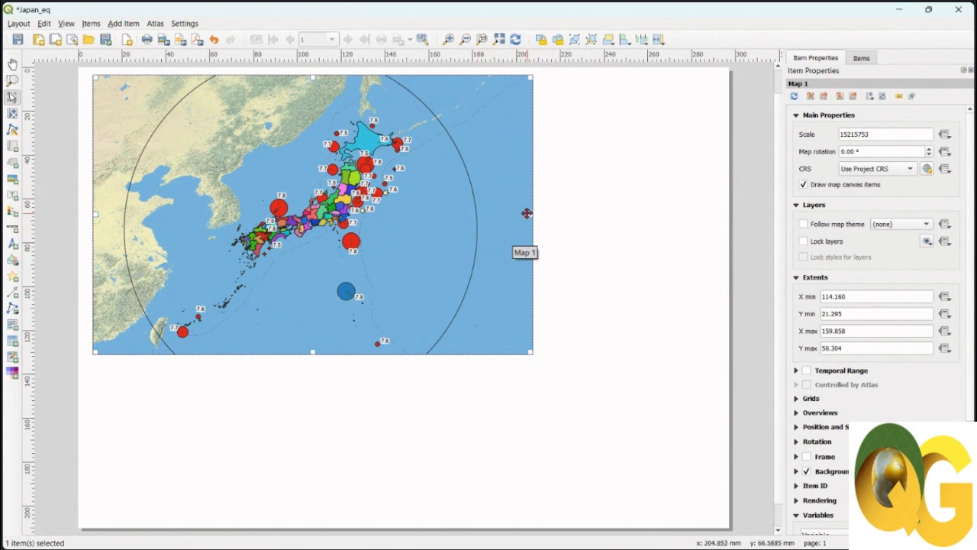
{"action": "left_click", "coordinate": [634, 228]}
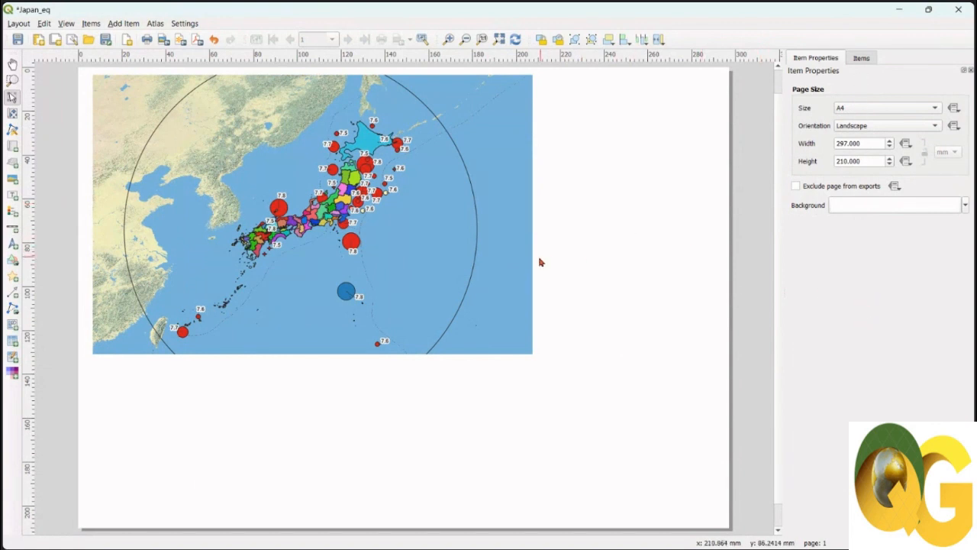
Reduce the map item's height to about 114 mm by raising its lower edge, and switch to the main project window
{"action": "left_click", "coordinate": [514, 279]}
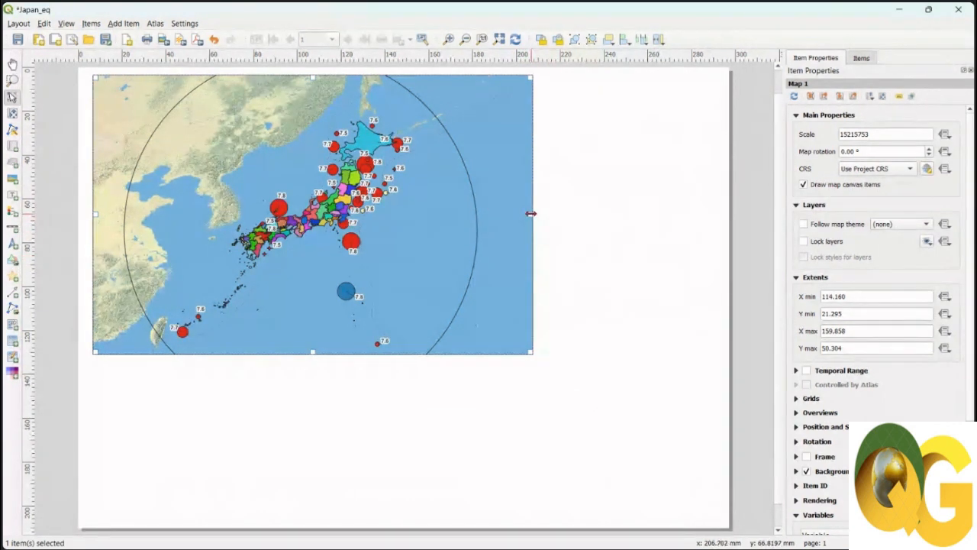
{"action": "left_click_drag", "start_coordinate": [311, 354], "coordinate": [312, 326]}
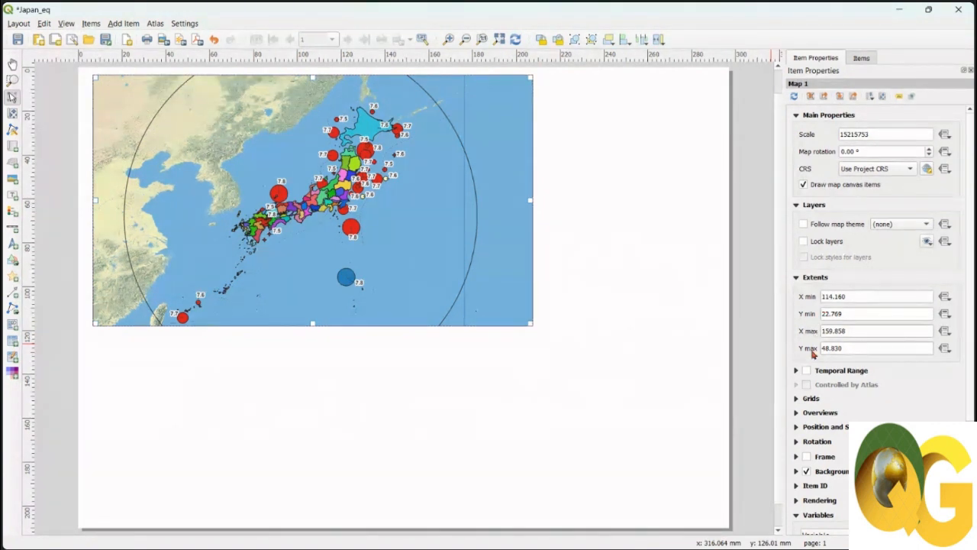
{"action": "mouse_move", "coordinate": [613, 534]}
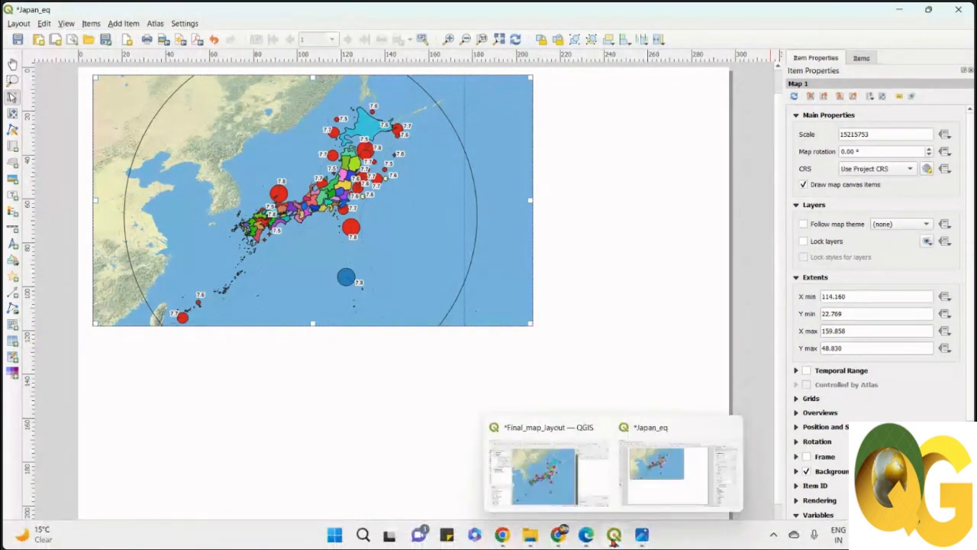
{"action": "left_click", "coordinate": [565, 481]}
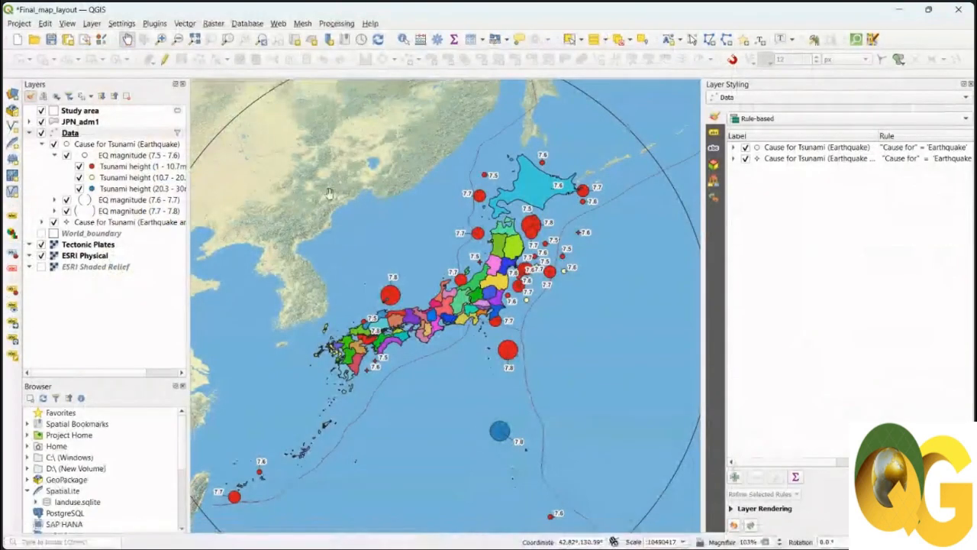
Look up the World_boundary layer's extent in its layer information, copy the coordinates and close the properties
{"action": "left_click", "coordinate": [98, 238]}
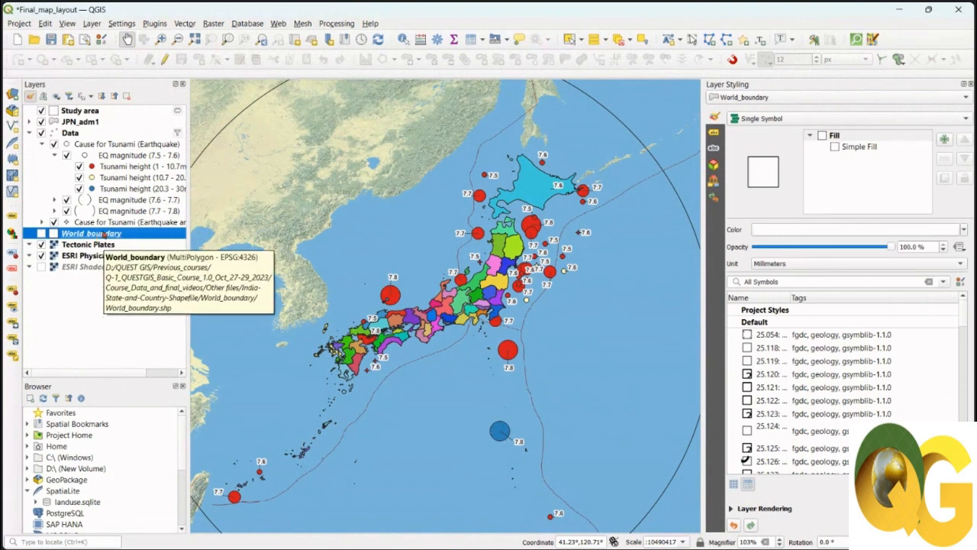
{"action": "right_click", "coordinate": [98, 238]}
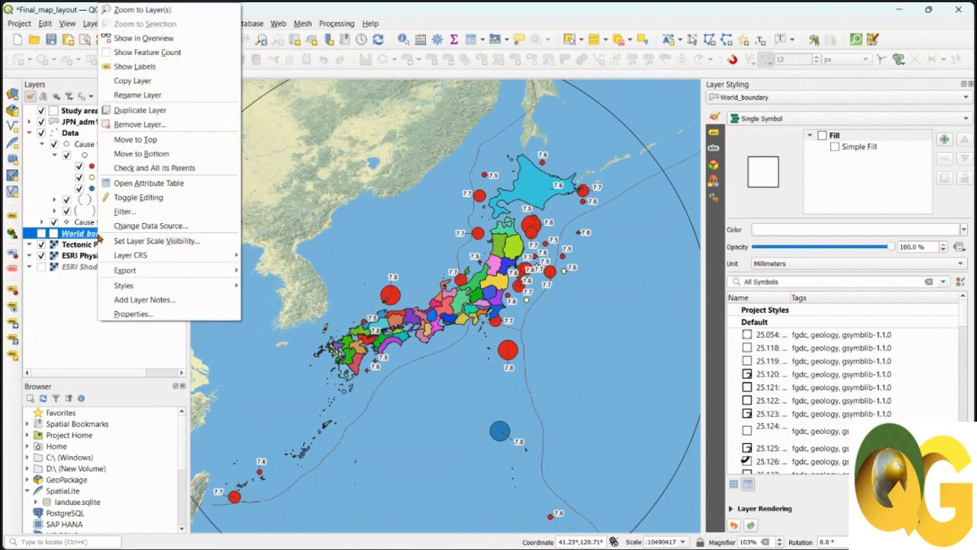
{"action": "left_click", "coordinate": [131, 314]}
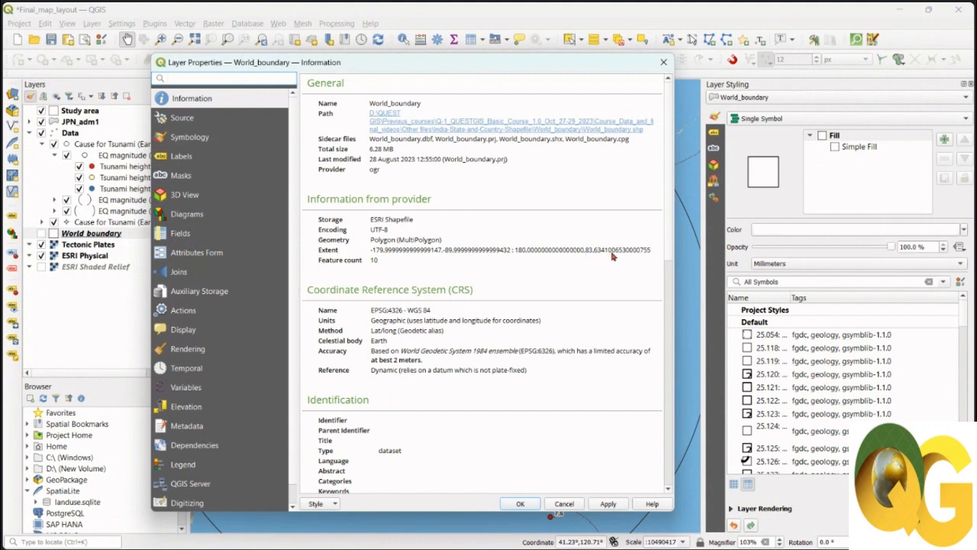
{"action": "left_click_drag", "start_coordinate": [652, 250], "coordinate": [373, 257]}
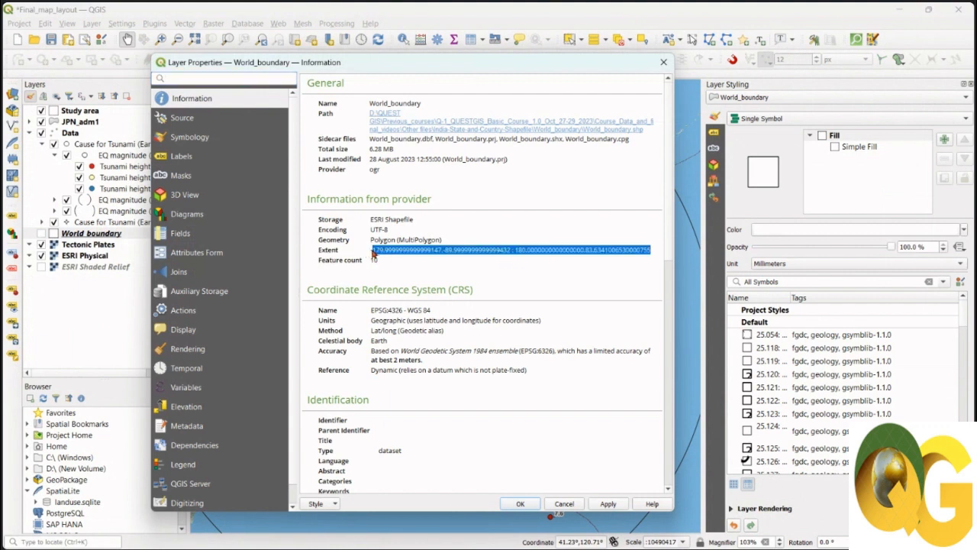
{"action": "right_click", "coordinate": [387, 250]}
{"action": "left_click", "coordinate": [405, 257]}
{"action": "left_click", "coordinate": [664, 62]}
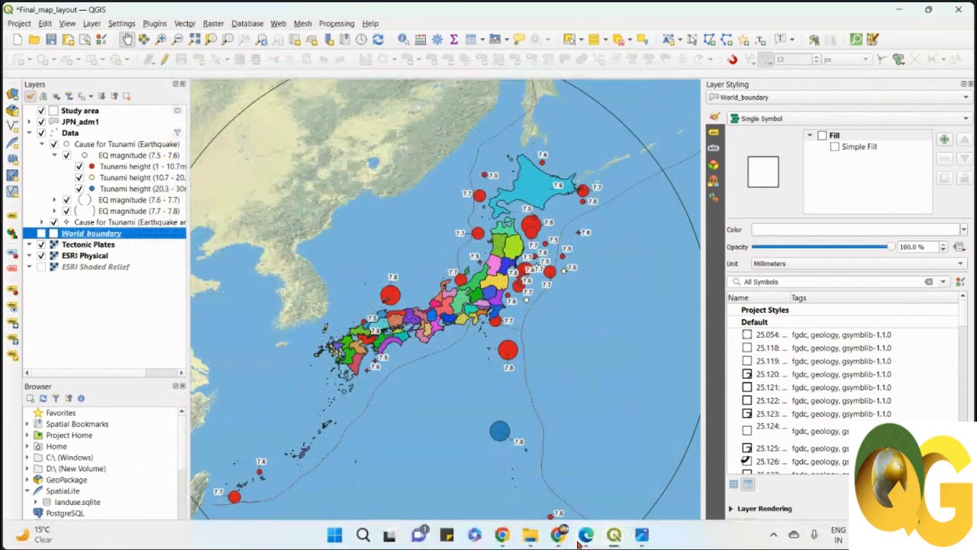
In the Japan_eq layout, set the map extents to X min -180, Y min -89, X max 180 and Y max 89
{"action": "mouse_move", "coordinate": [584, 540]}
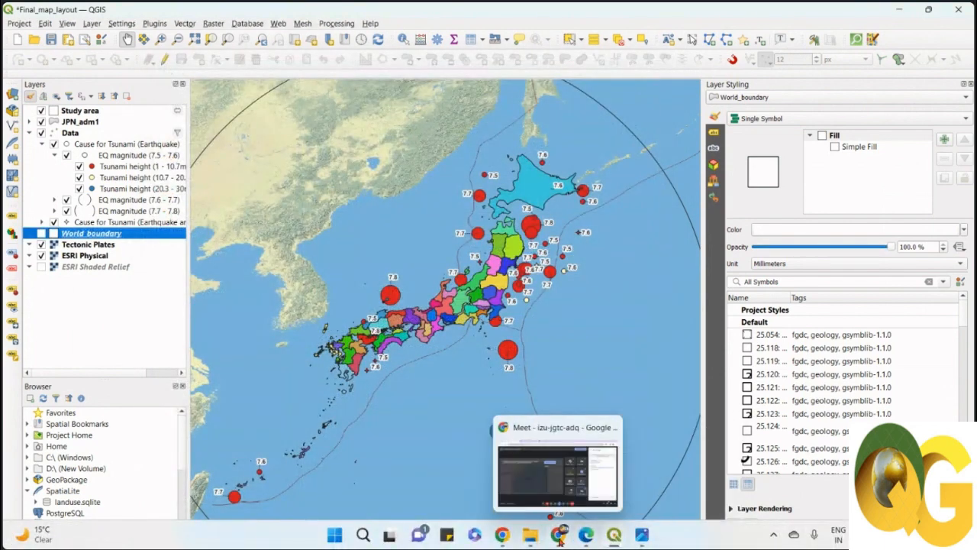
{"action": "left_click", "coordinate": [655, 493]}
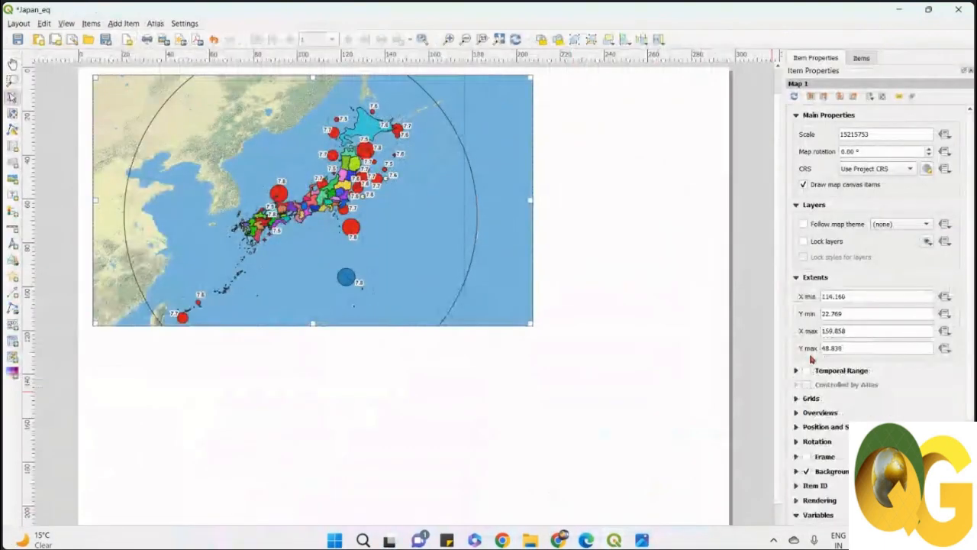
{"action": "left_click_drag", "start_coordinate": [856, 298], "coordinate": [818, 298]}
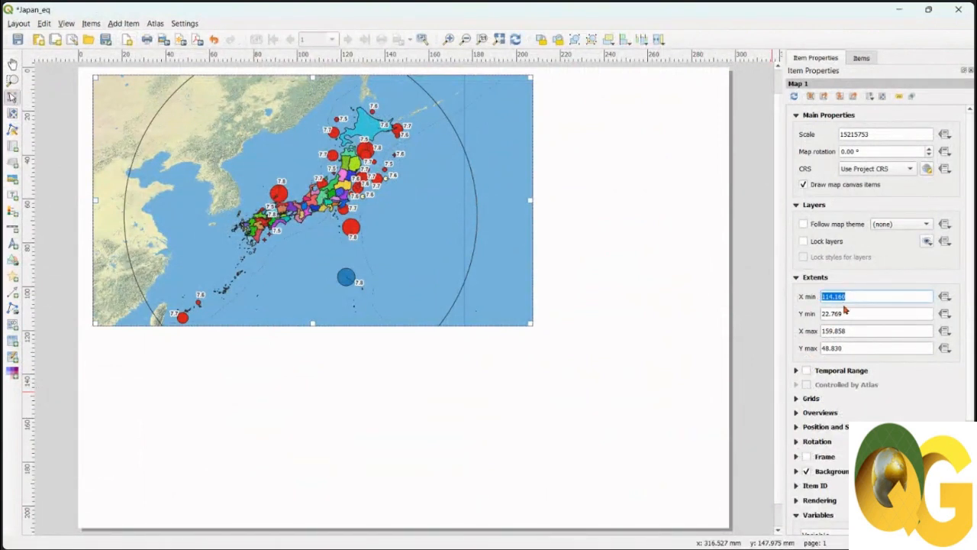
{"action": "type", "text": "80"}
{"action": "key", "text": "Tab"}
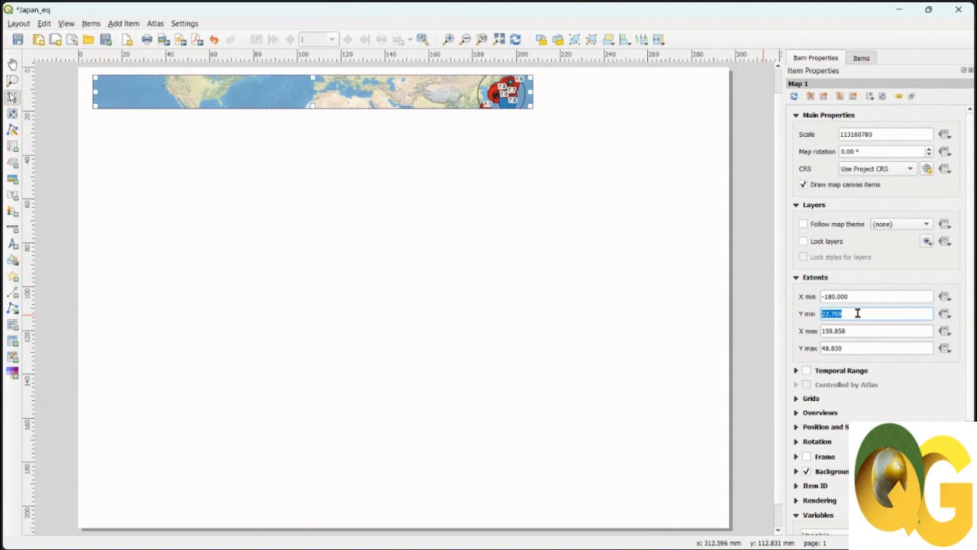
{"action": "type", "text": "89"}
{"action": "key", "text": "Tab"}
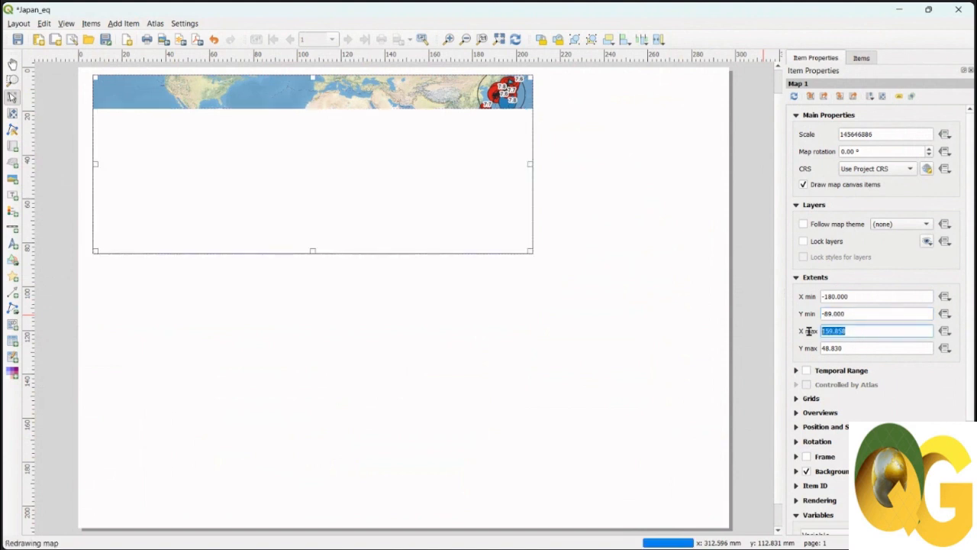
{"action": "type", "text": "180"}
{"action": "double_click", "coordinate": [832, 348]}
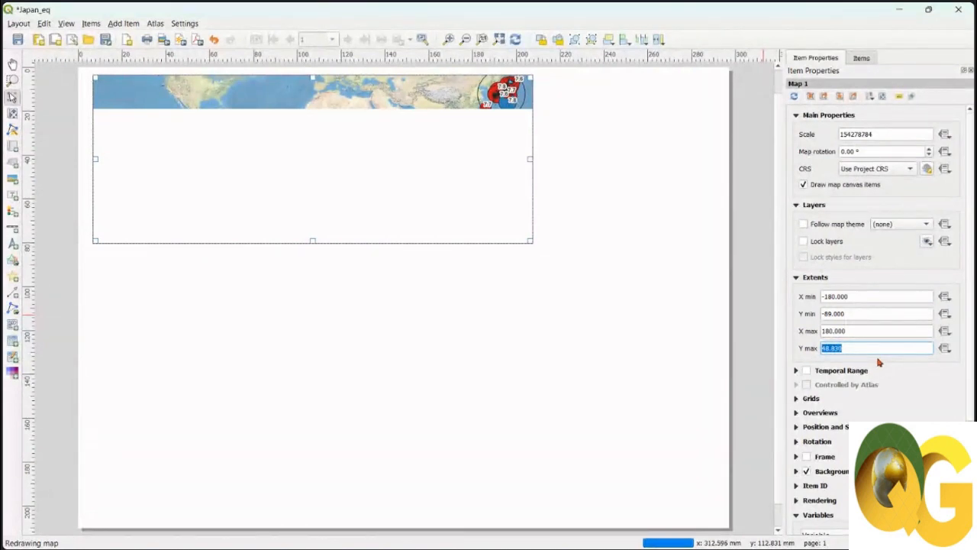
{"action": "type", "text": "89"}
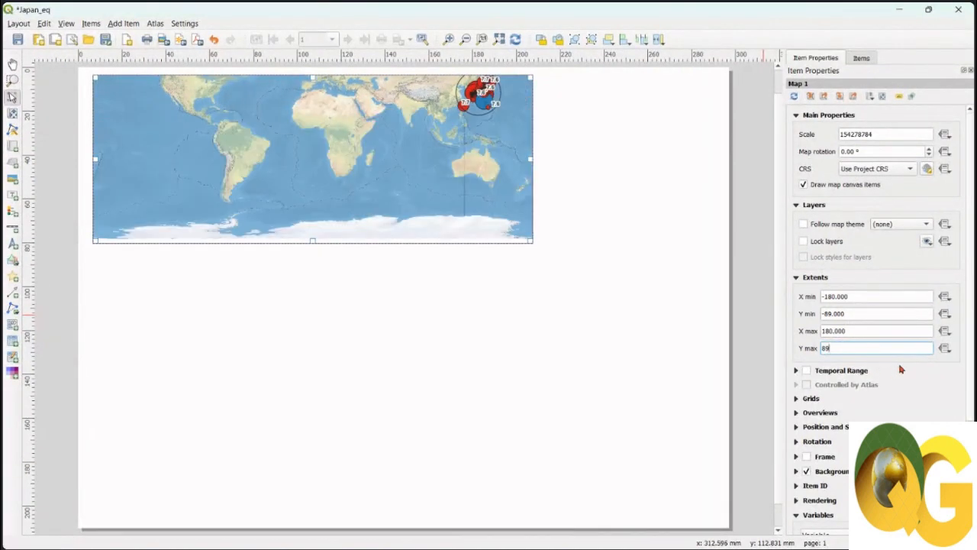
{"action": "key", "text": "Return"}
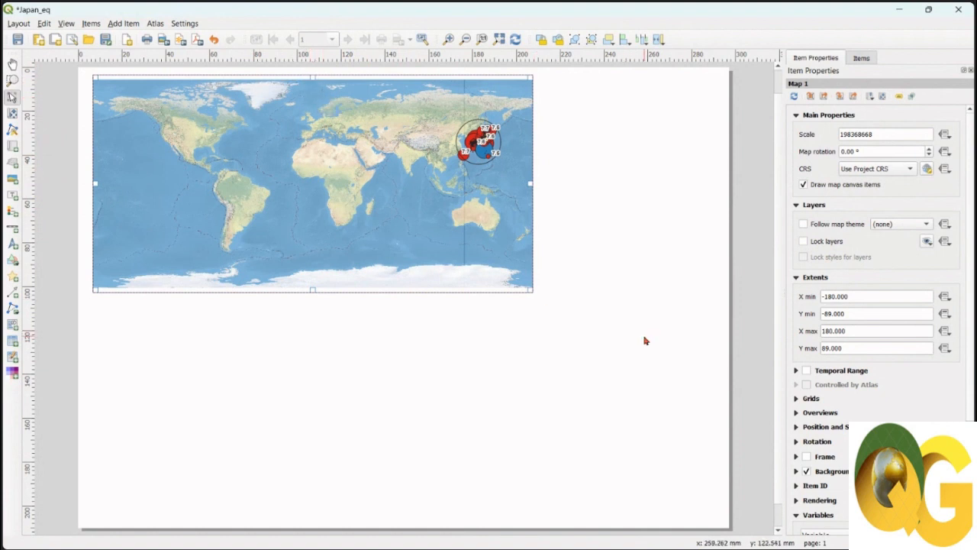
Raise the map item's lower edge slightly and set its extents to Y min -85 and Y max 85
{"action": "left_click_drag", "start_coordinate": [312, 291], "coordinate": [312, 283]}
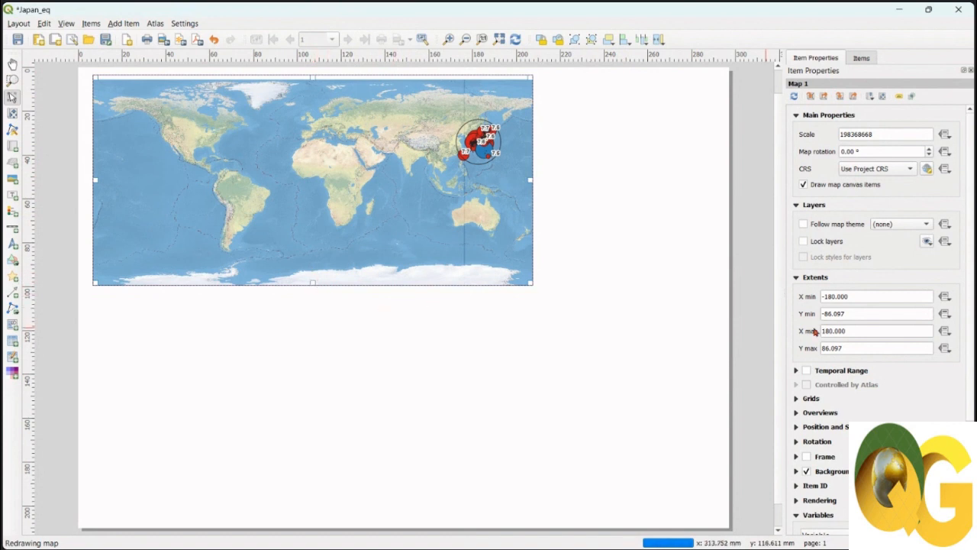
{"action": "left_click_drag", "start_coordinate": [857, 313], "coordinate": [824, 313]}
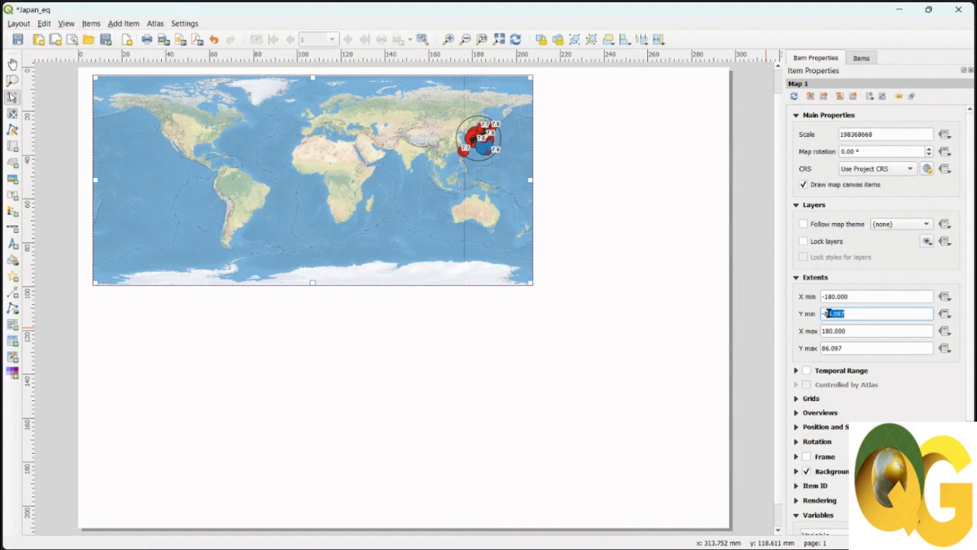
{"action": "type", "text": "-85"}
{"action": "left_click_drag", "start_coordinate": [855, 348], "coordinate": [815, 348]}
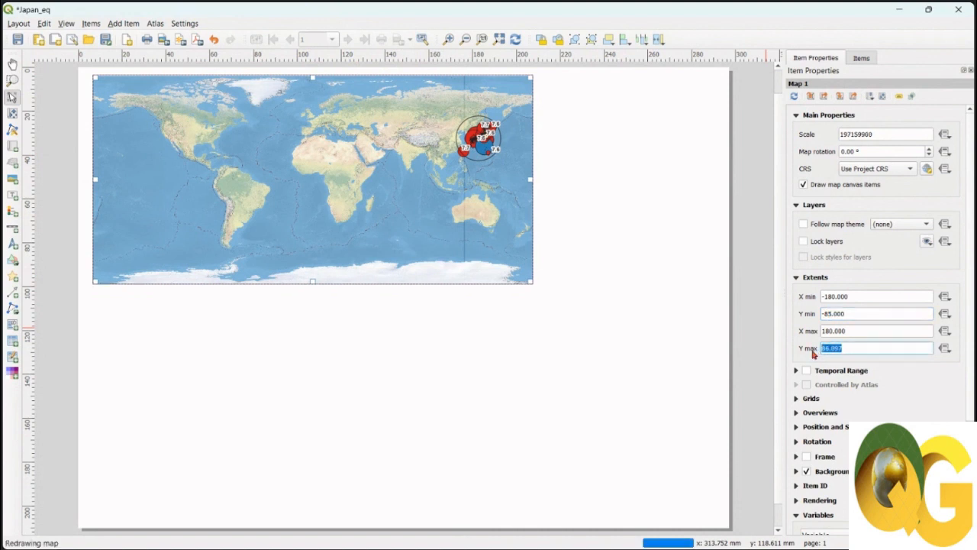
{"action": "type", "text": "85"}
{"action": "left_click", "coordinate": [886, 280]}
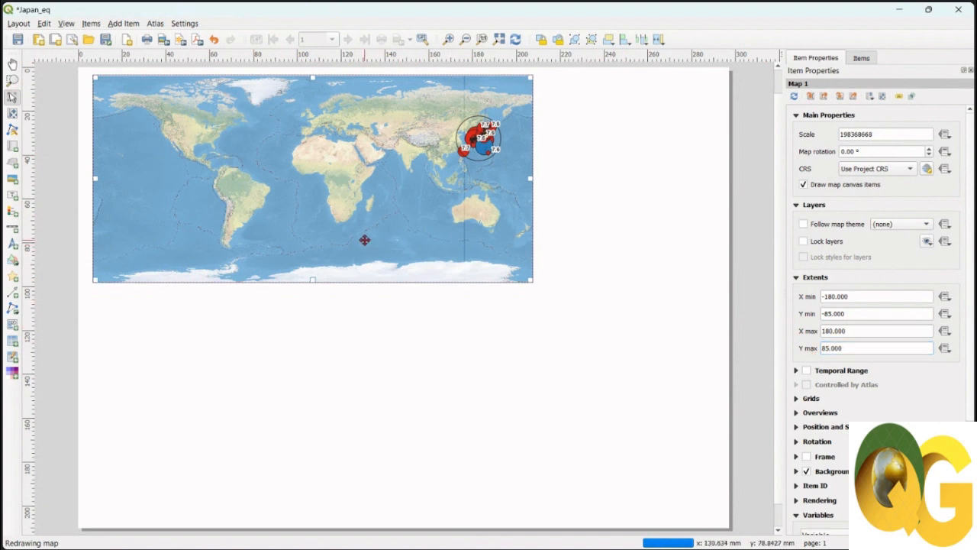
{"action": "left_click_drag", "start_coordinate": [366, 239], "coordinate": [365, 238]}
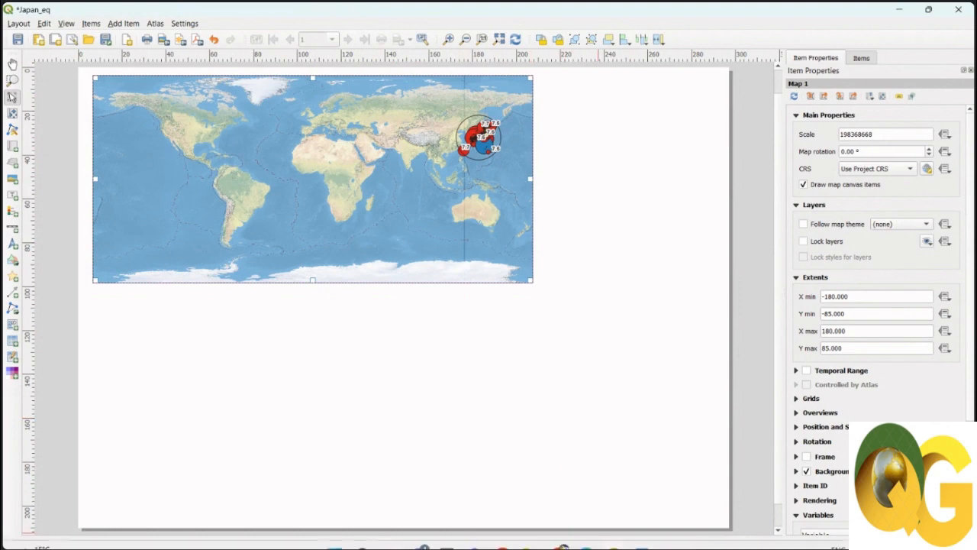
In the main project window, hide the Data and JPN_adm1 layers and show the World_boundary layer
{"action": "mouse_move", "coordinate": [613, 538]}
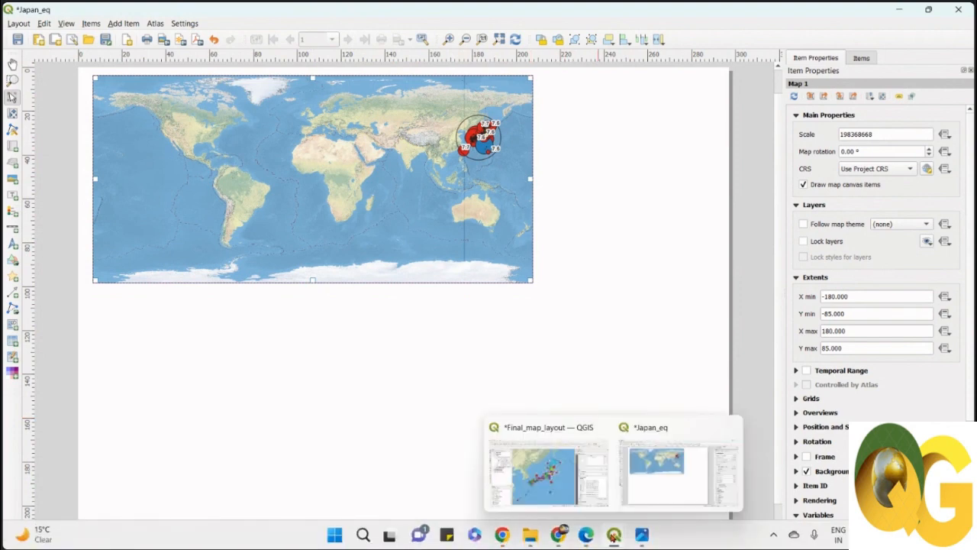
{"action": "left_click", "coordinate": [559, 503]}
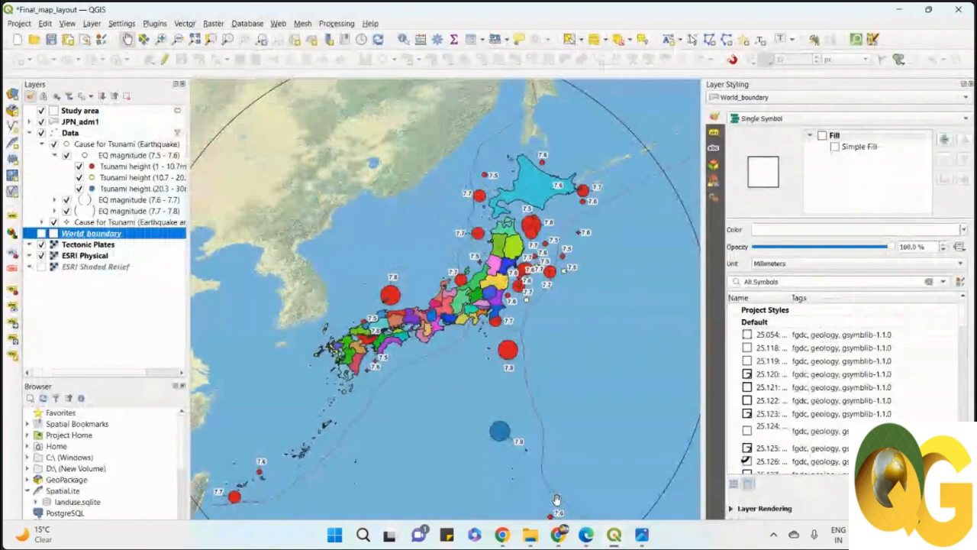
{"action": "left_click", "coordinate": [41, 133]}
{"action": "left_click", "coordinate": [41, 122]}
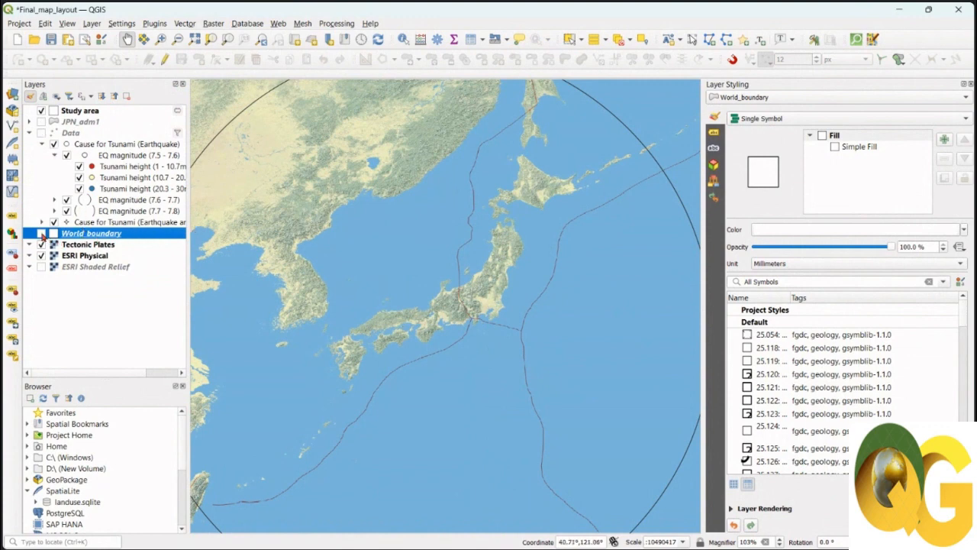
{"action": "left_click", "coordinate": [42, 234]}
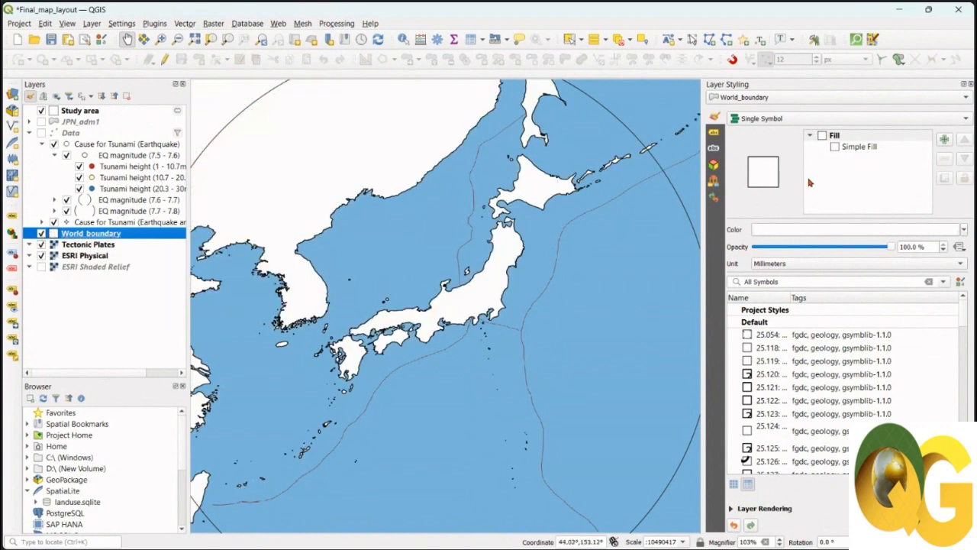
Give the World_boundary layer's simple fill a transparent fill color
{"action": "left_click", "coordinate": [857, 150]}
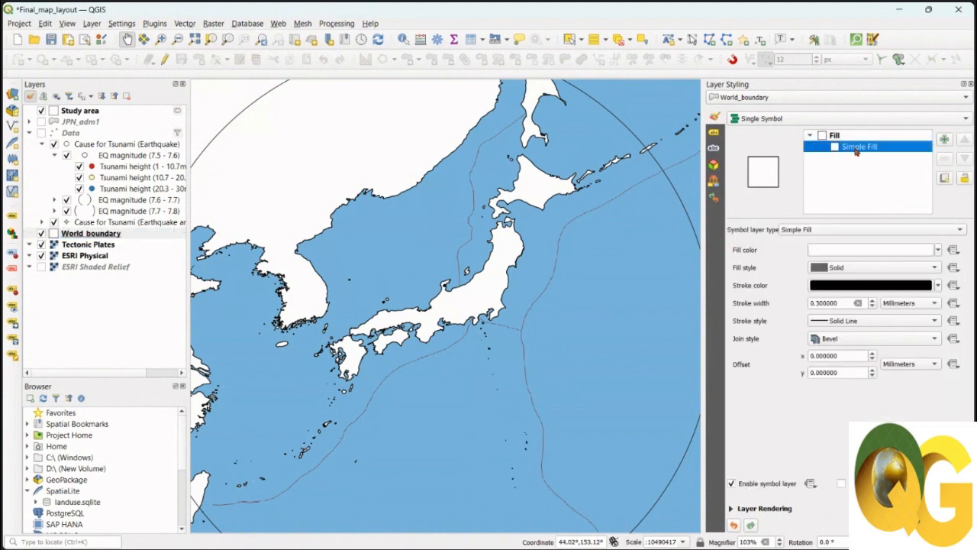
{"action": "left_click", "coordinate": [939, 251]}
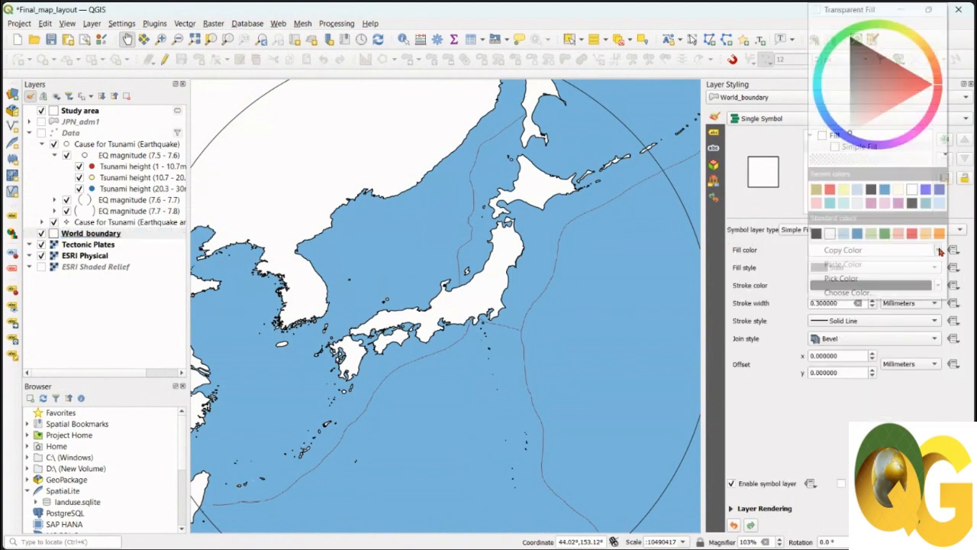
{"action": "left_click", "coordinate": [880, 9]}
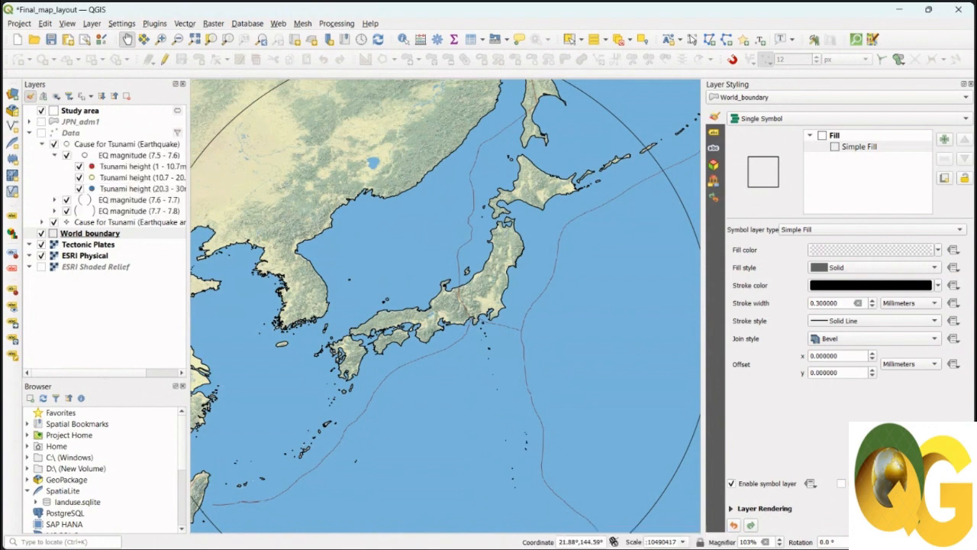
Return to the Japan_eq layout and refresh the view to update the world map with the current layers
{"action": "mouse_move", "coordinate": [613, 537]}
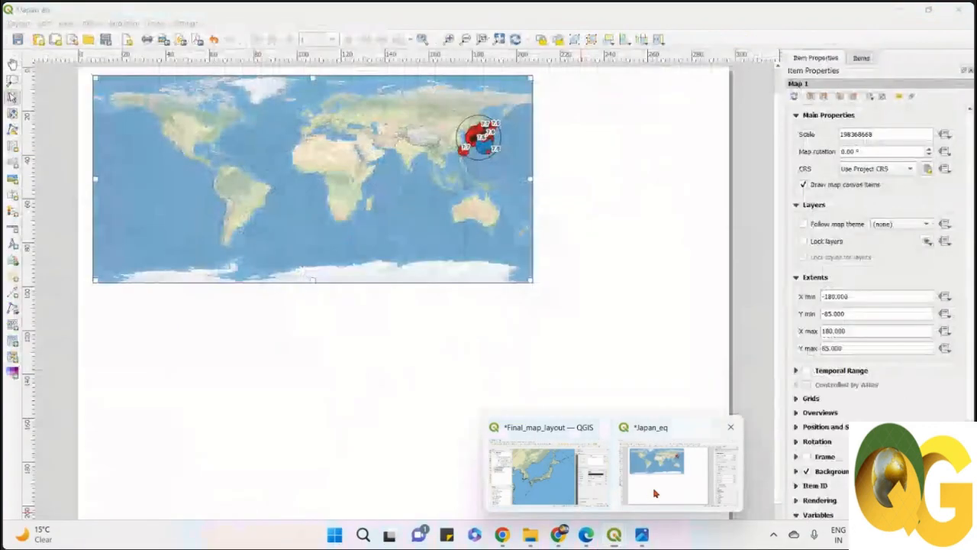
{"action": "left_click", "coordinate": [654, 494]}
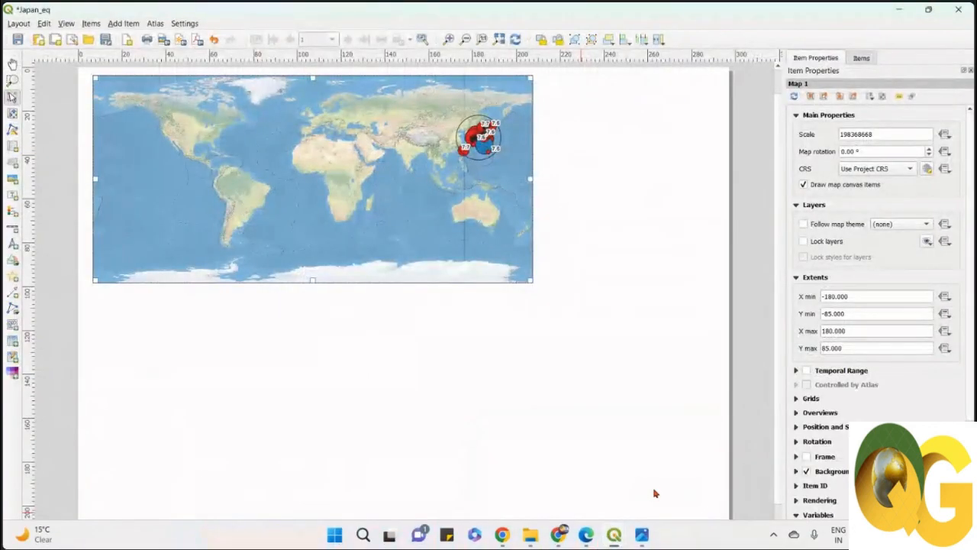
{"action": "left_click", "coordinate": [516, 40]}
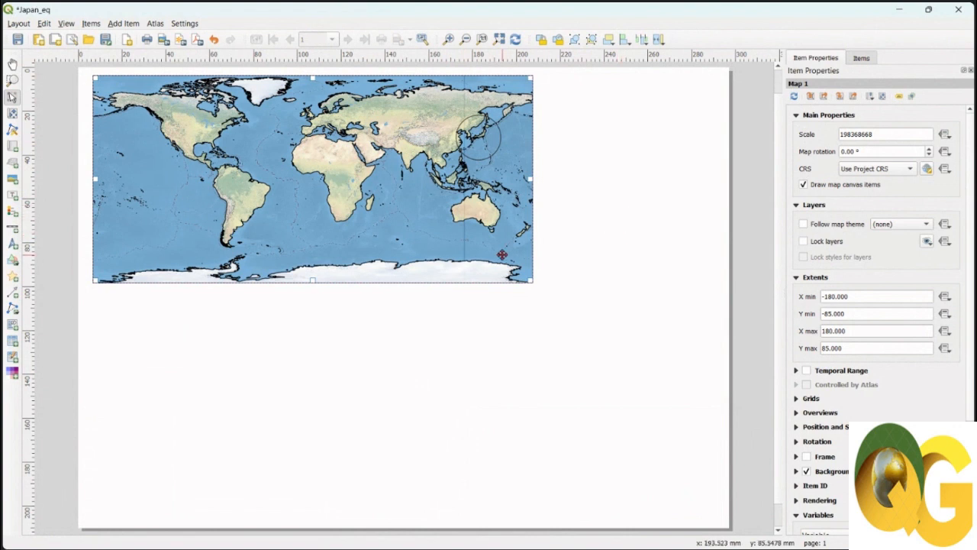
Compare the world map with the one in Final_map.jpg and return to the Japan_eq layout
{"action": "mouse_move", "coordinate": [672, 545]}
{"action": "left_click", "coordinate": [641, 536]}
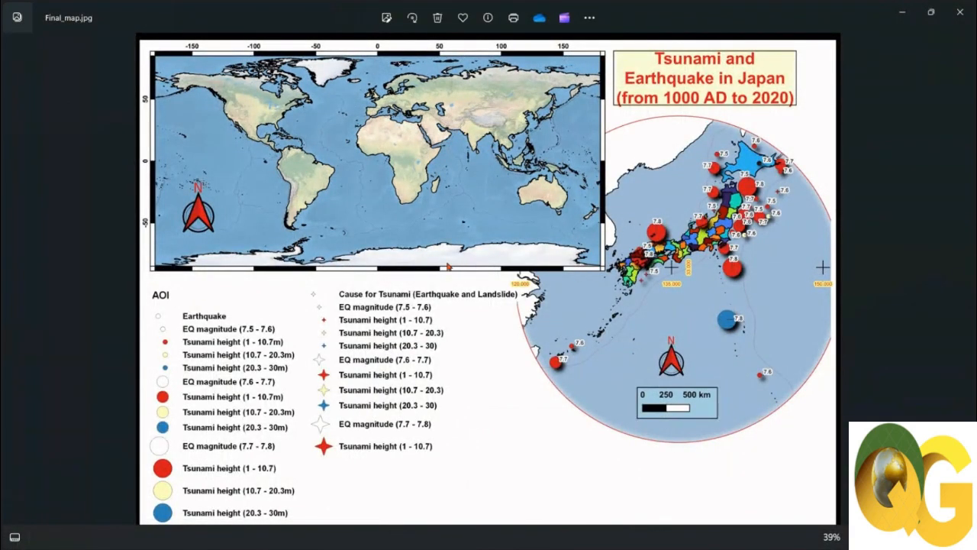
{"action": "mouse_move", "coordinate": [611, 546]}
{"action": "mouse_move", "coordinate": [622, 521]}
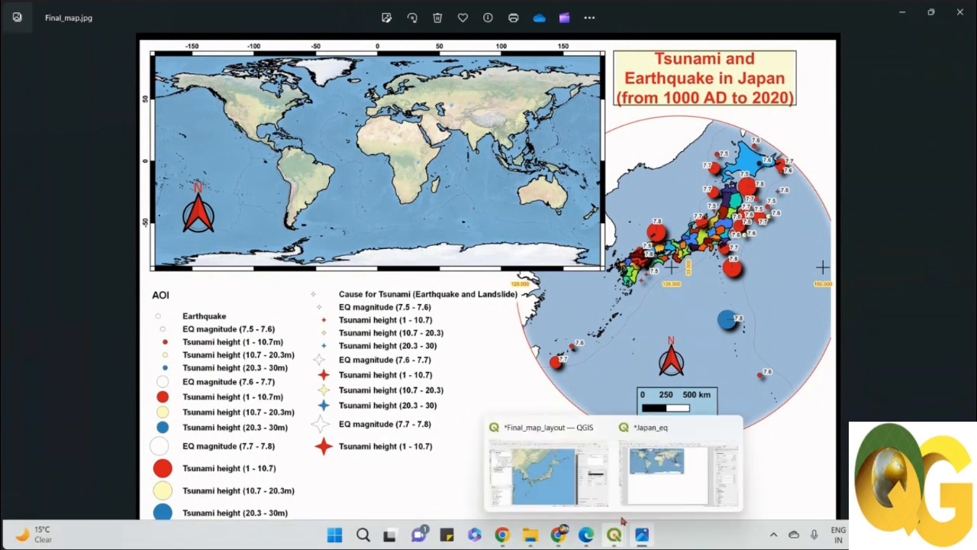
{"action": "left_click", "coordinate": [649, 469]}
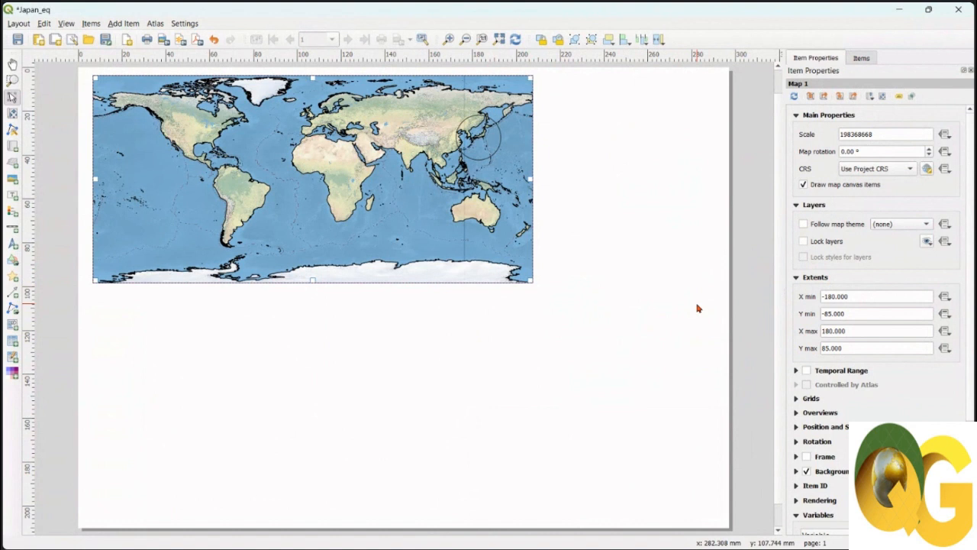
Collapse the Extents, Layers and Main Properties settings of the world map and add a new grid to it
{"action": "left_click", "coordinate": [797, 280]}
{"action": "left_click", "coordinate": [796, 205]}
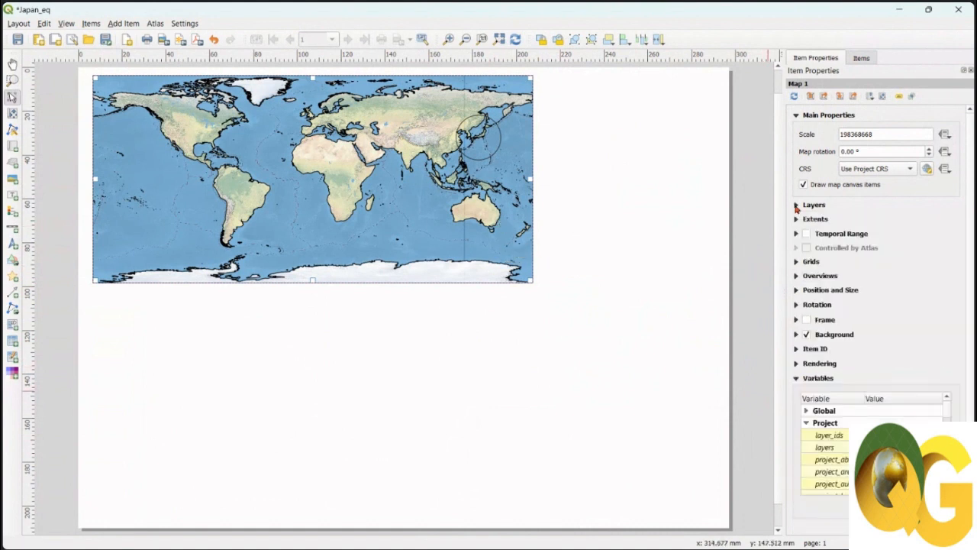
{"action": "left_click", "coordinate": [797, 114]}
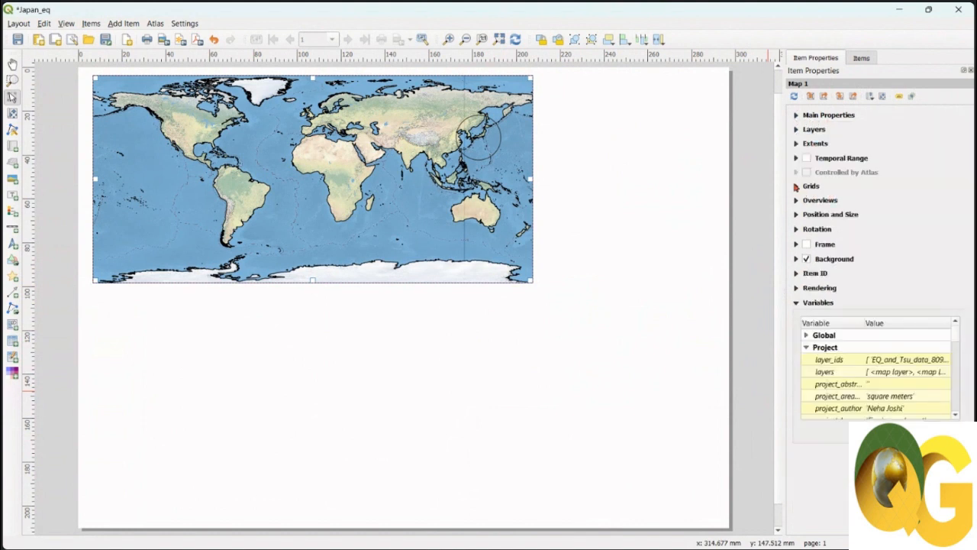
{"action": "left_click", "coordinate": [795, 186]}
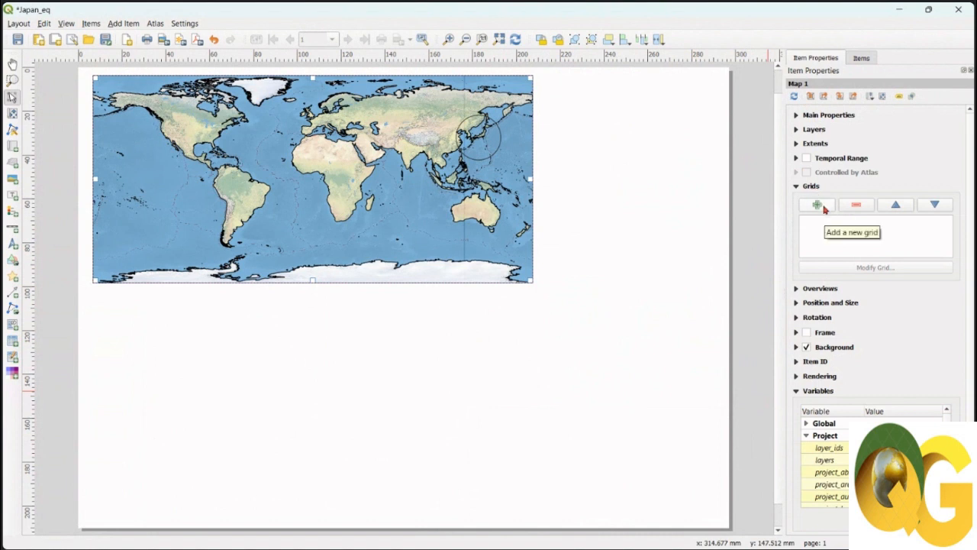
{"action": "left_click", "coordinate": [823, 206]}
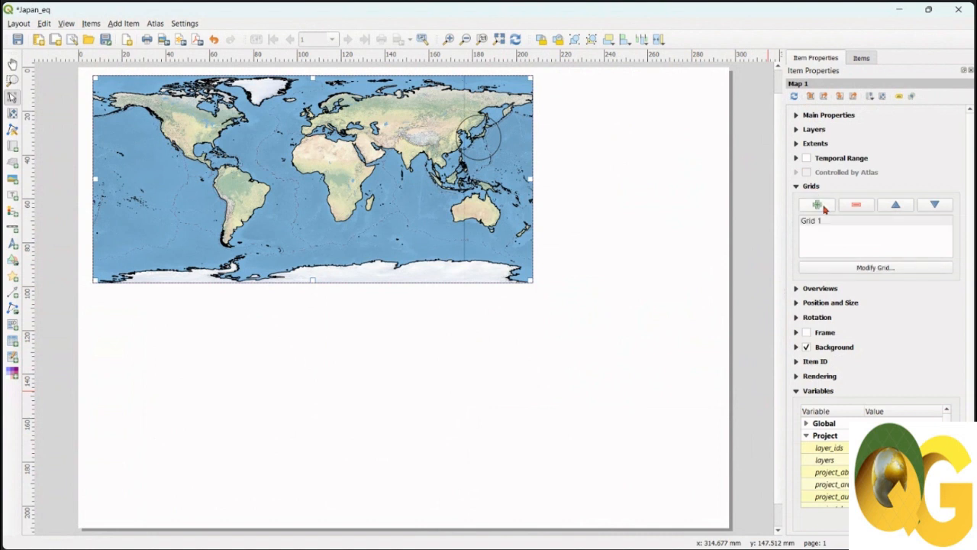
Open the properties of the world map's Grid 1 and set its type to Frame and annotations only, using the map CRS
{"action": "left_click", "coordinate": [836, 222]}
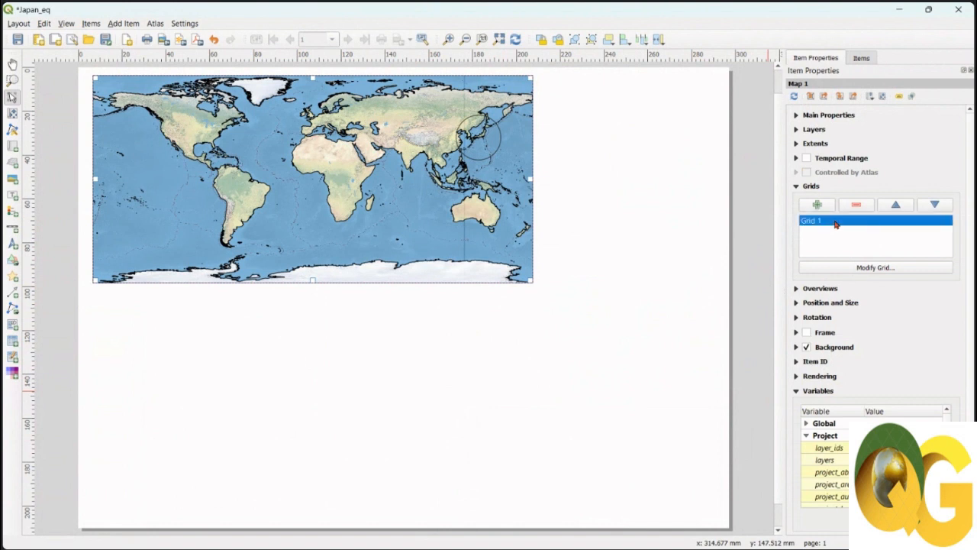
{"action": "left_click", "coordinate": [878, 268]}
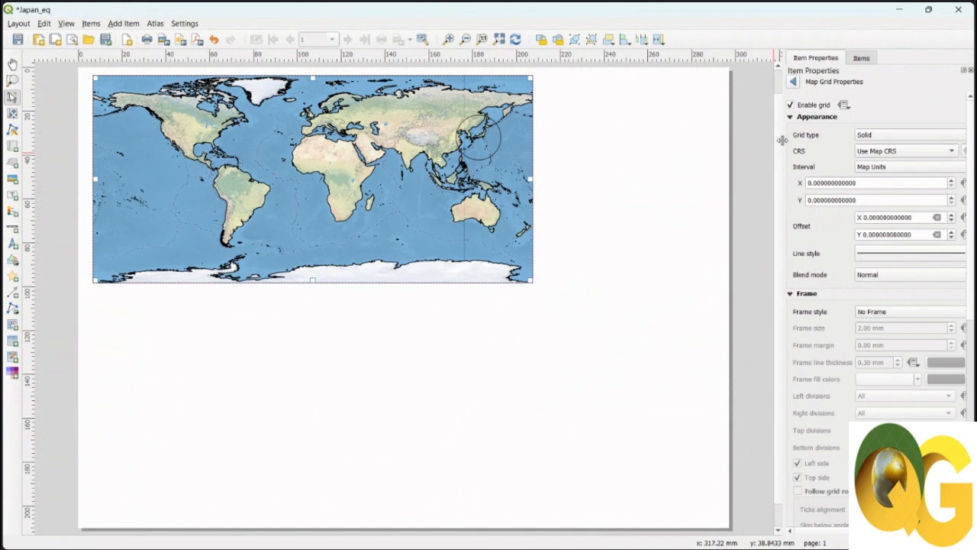
{"action": "left_click_drag", "start_coordinate": [782, 140], "coordinate": [718, 135]}
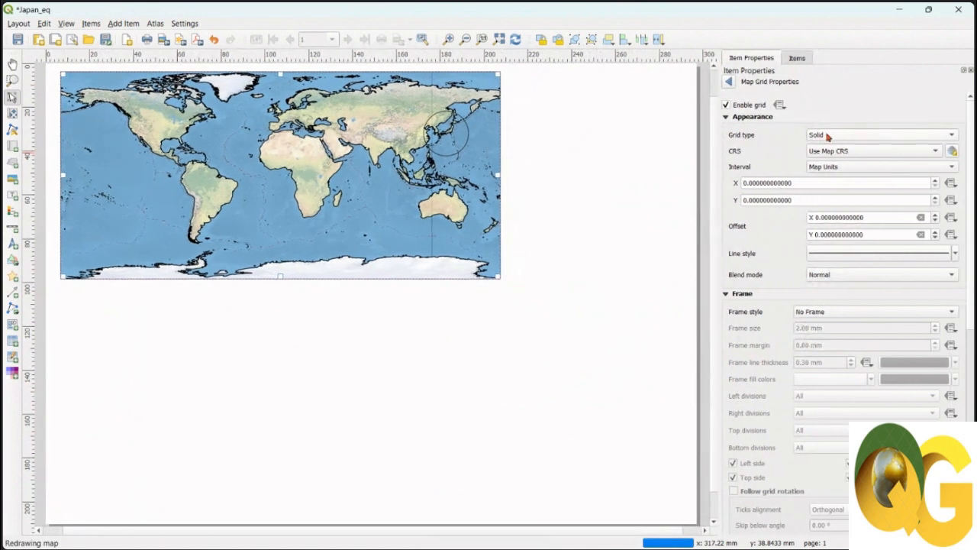
{"action": "left_click", "coordinate": [853, 136]}
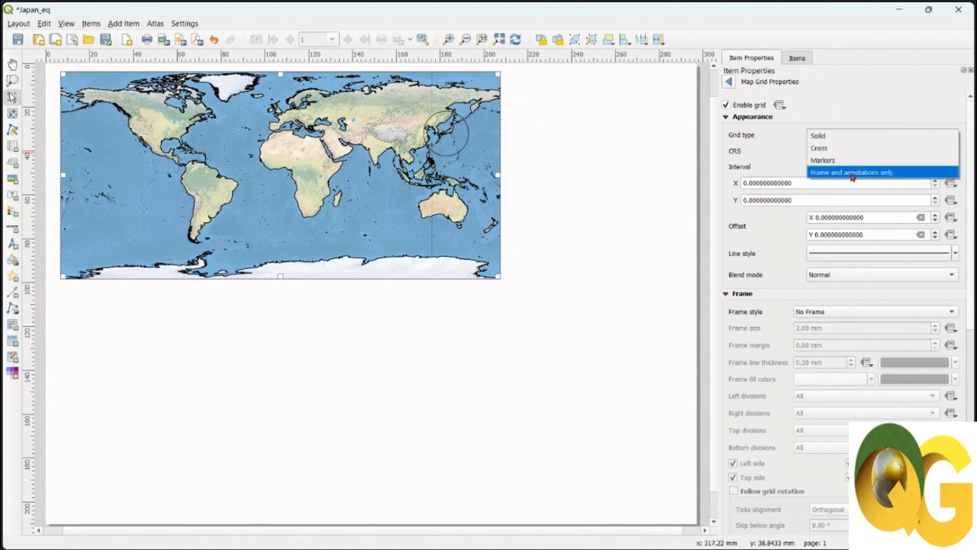
{"action": "left_click", "coordinate": [852, 174]}
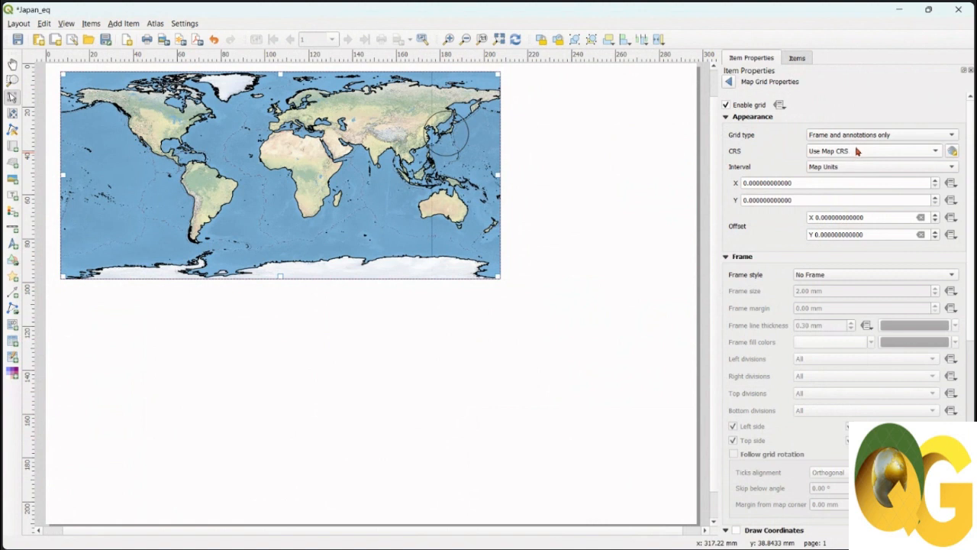
{"action": "left_click", "coordinate": [857, 151]}
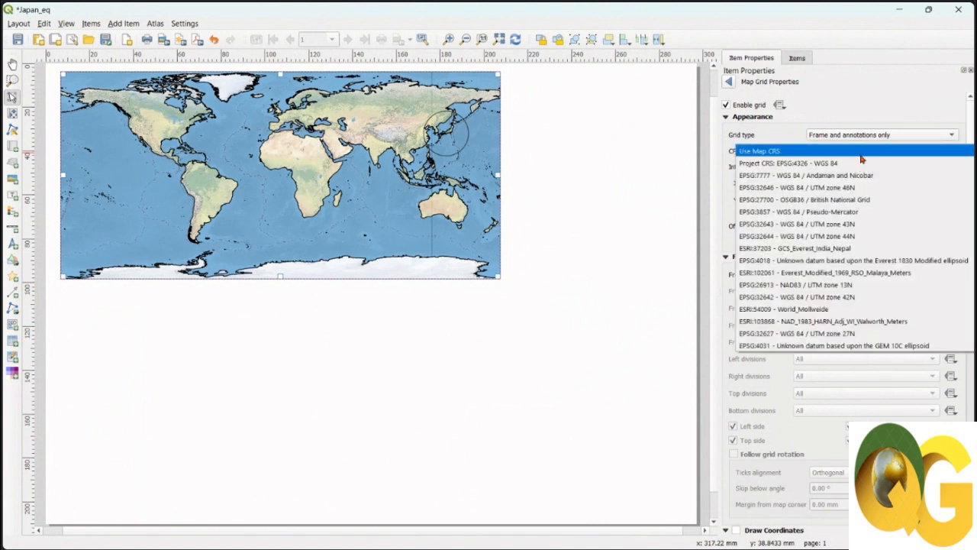
{"action": "left_click", "coordinate": [861, 155]}
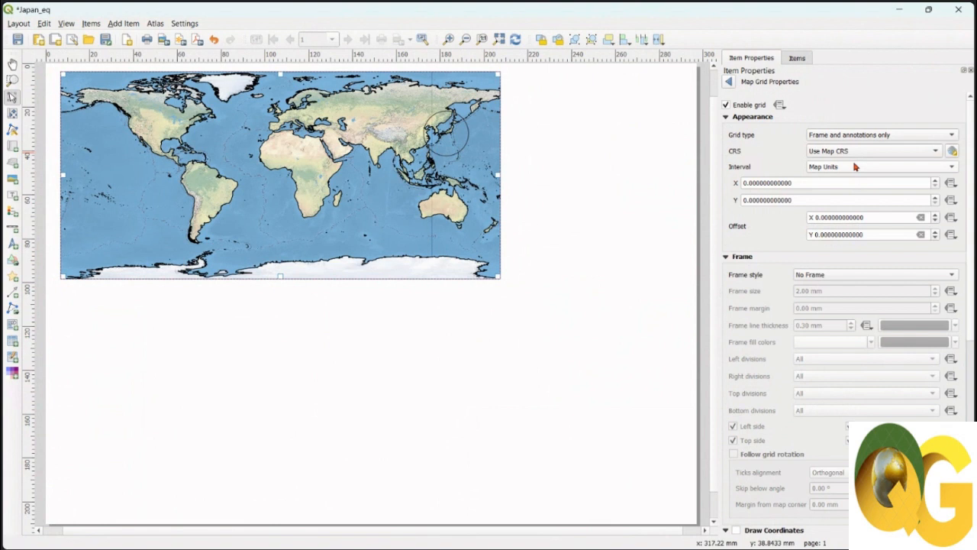
Set the grid's X and Y intervals to 50 map units each
{"action": "double_click", "coordinate": [828, 184]}
{"action": "type", "text": "50"}
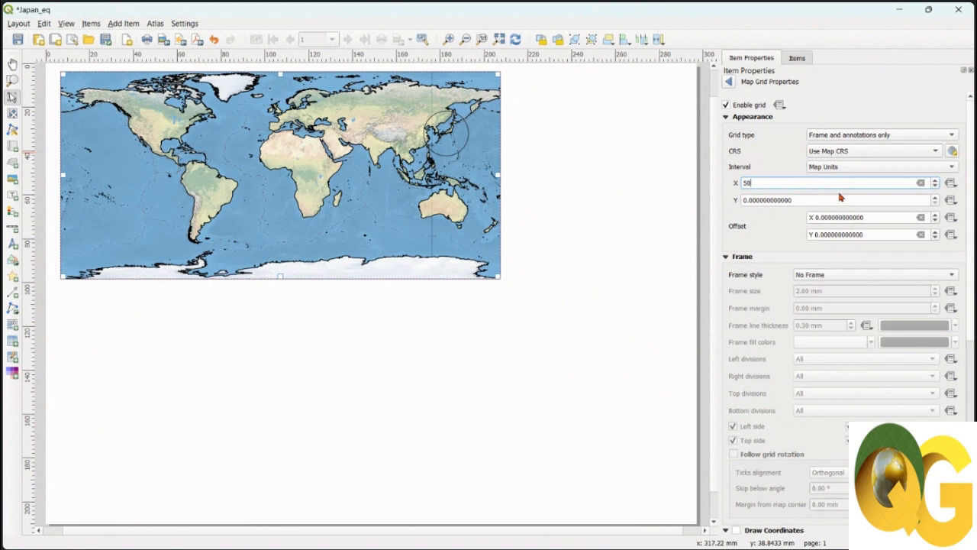
{"action": "key", "text": "Tab"}
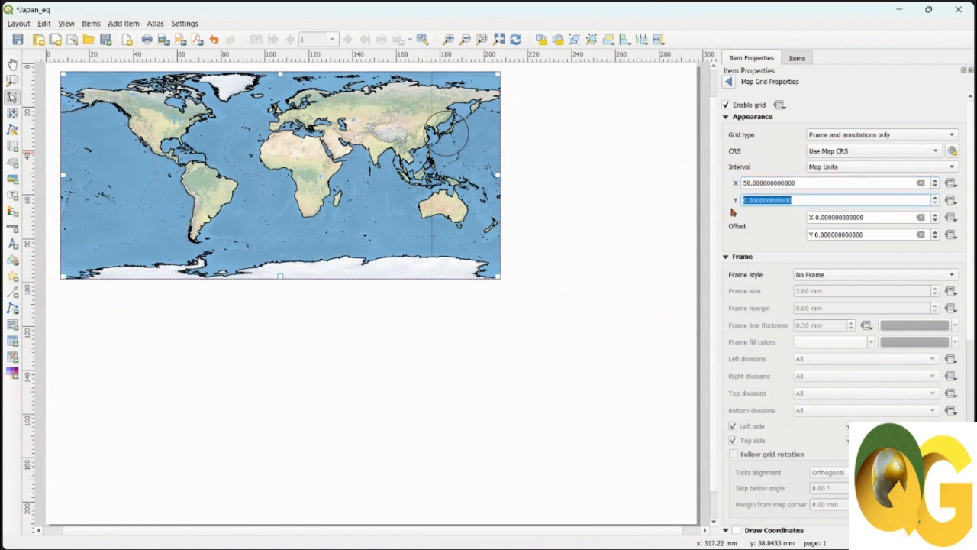
{"action": "type", "text": "50"}
{"action": "key", "text": "Return"}
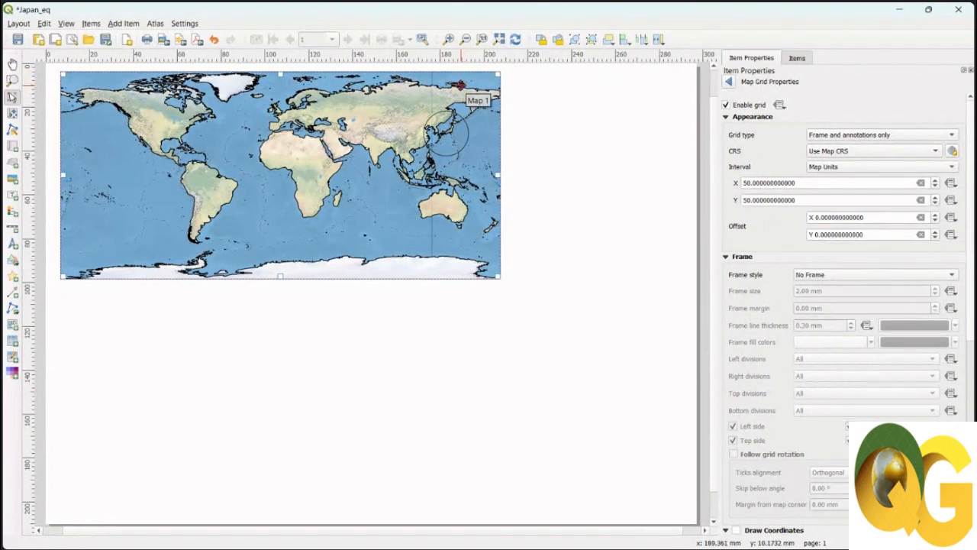
Move the world map down the page to leave space above it, and give its grid the Zebra frame style
{"action": "left_click_drag", "start_coordinate": [460, 84], "coordinate": [462, 123]}
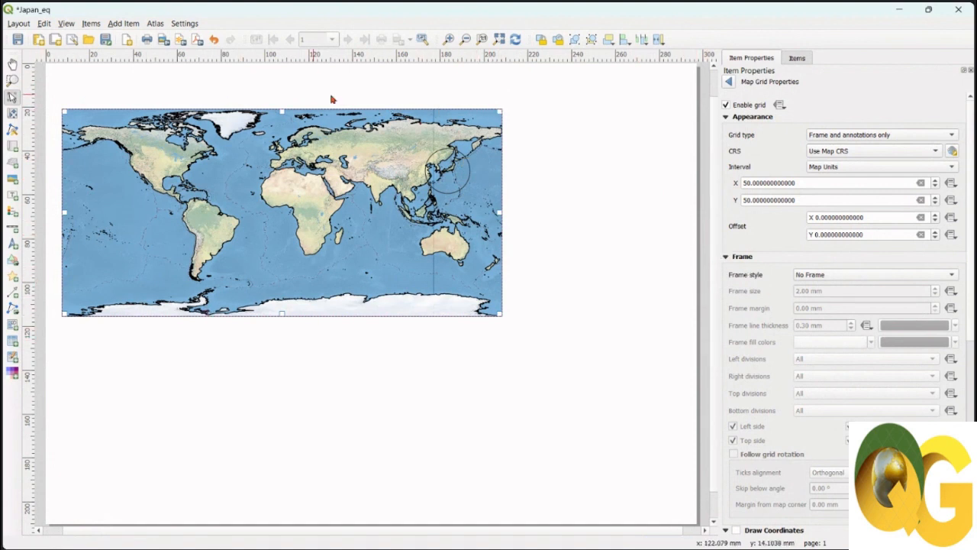
{"action": "left_click", "coordinate": [861, 274]}
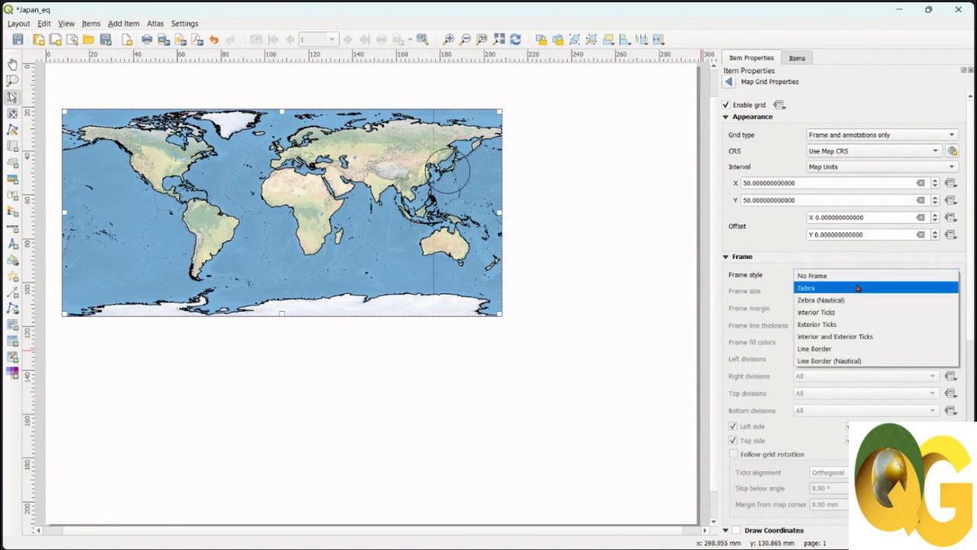
{"action": "left_click", "coordinate": [856, 288]}
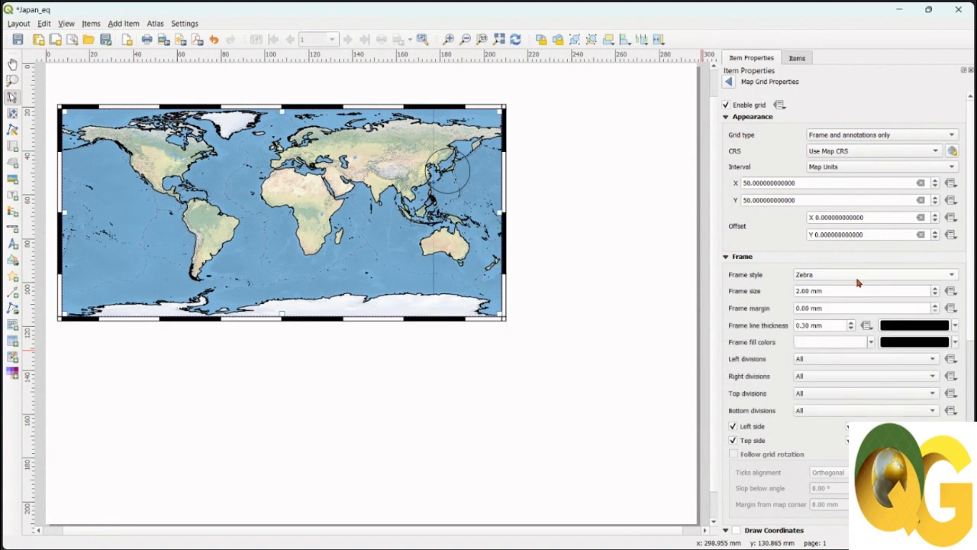
{"action": "left_click", "coordinate": [859, 278]}
{"action": "left_click", "coordinate": [858, 288]}
{"action": "left_click", "coordinate": [858, 276]}
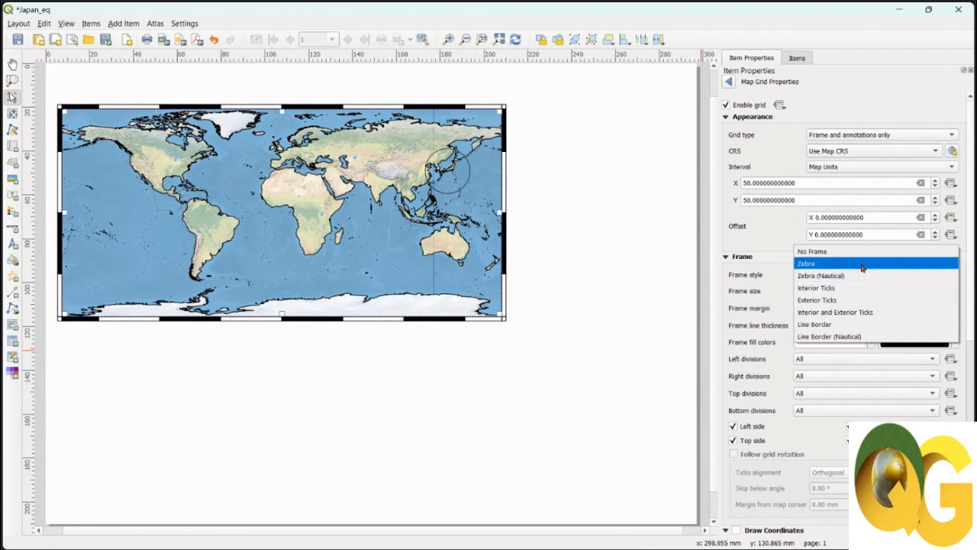
{"action": "left_click", "coordinate": [862, 265]}
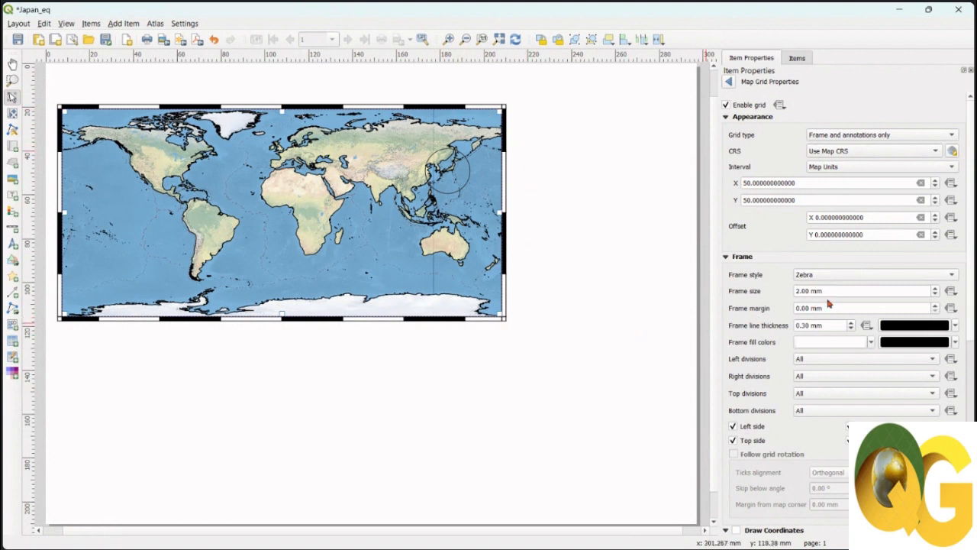
Set the grid's frame size to 1.5 mm and its frame line thickness to 0.2 mm
{"action": "left_click", "coordinate": [935, 295]}
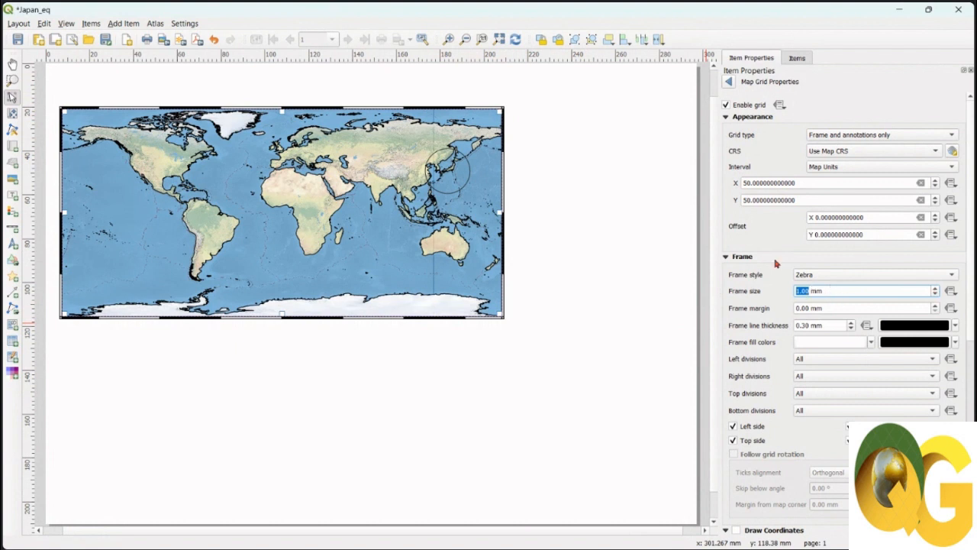
{"action": "type", "text": "1.5"}
{"action": "key", "text": "Return"}
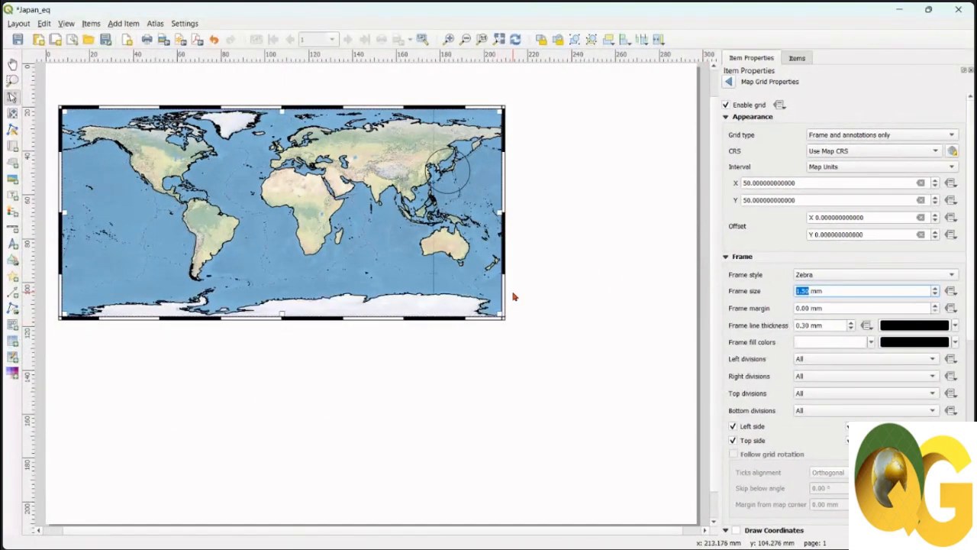
{"action": "left_click", "coordinate": [801, 326]}
{"action": "double_click", "coordinate": [802, 325]}
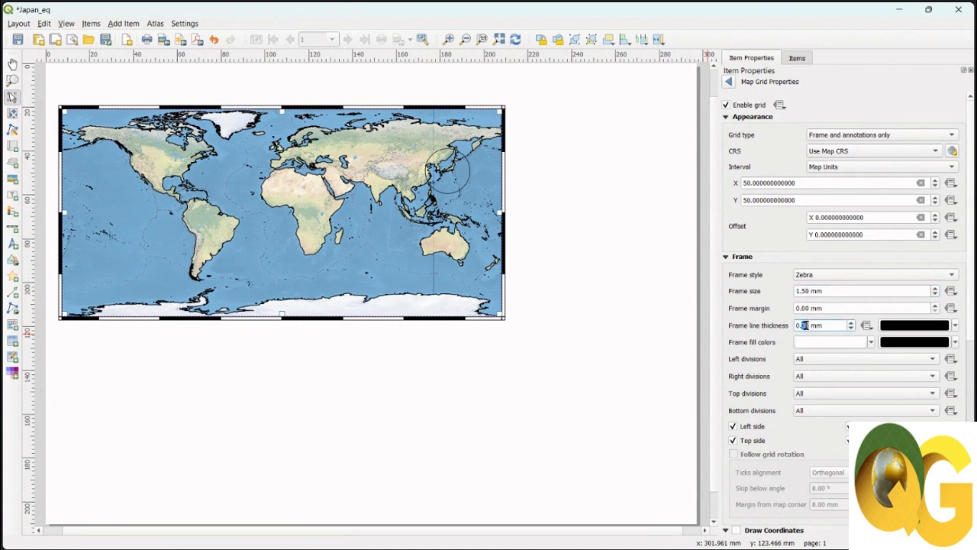
{"action": "type", "text": "0.2"}
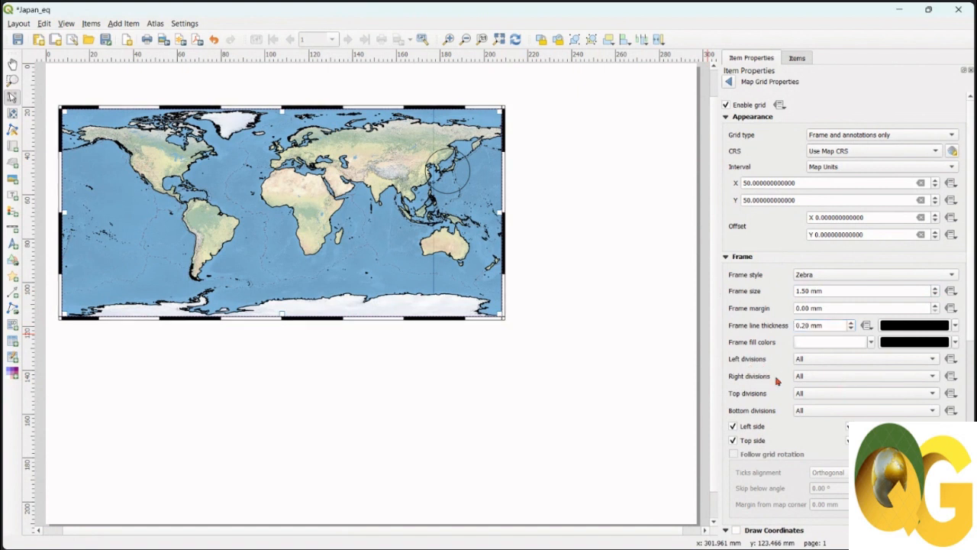
Set the frame's left and right divisions to Latitude/Y Only and its top and bottom divisions to Longitude/X Only
{"action": "left_click_drag", "start_coordinate": [967, 305], "coordinate": [968, 358]}
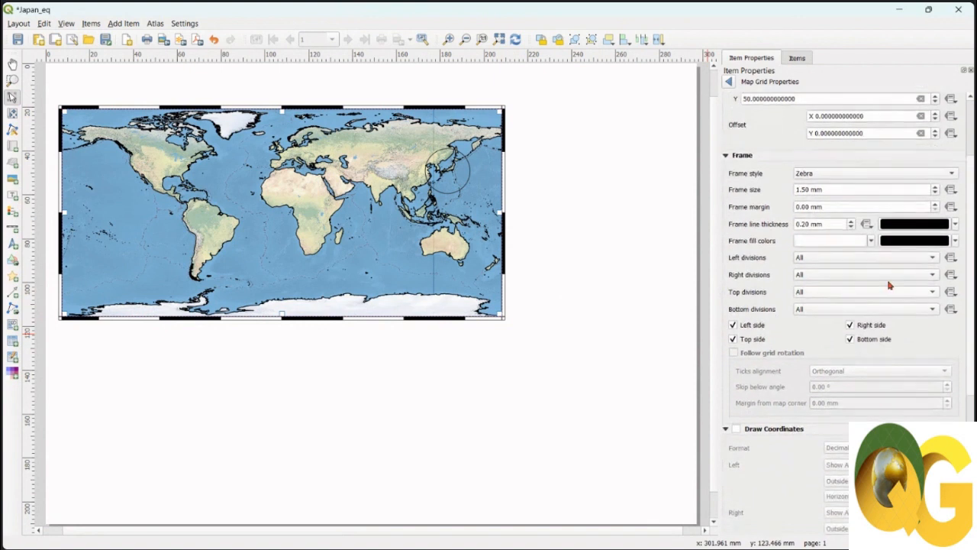
{"action": "left_click", "coordinate": [839, 259]}
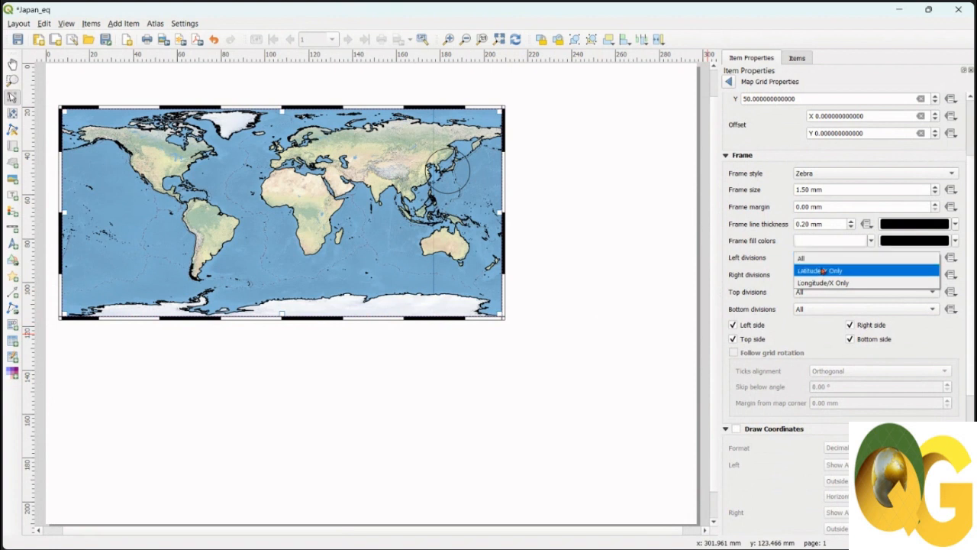
{"action": "left_click", "coordinate": [853, 272]}
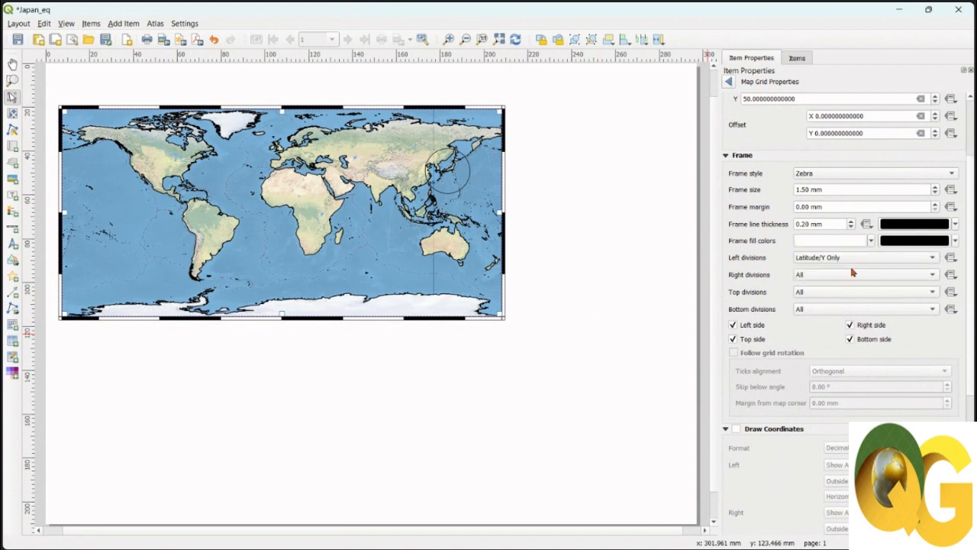
{"action": "left_click", "coordinate": [852, 274]}
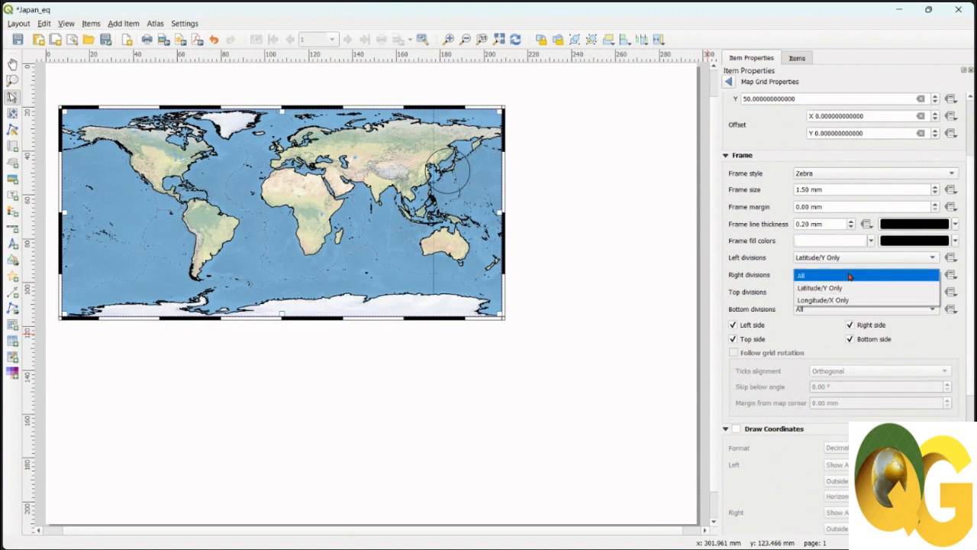
{"action": "left_click", "coordinate": [850, 287]}
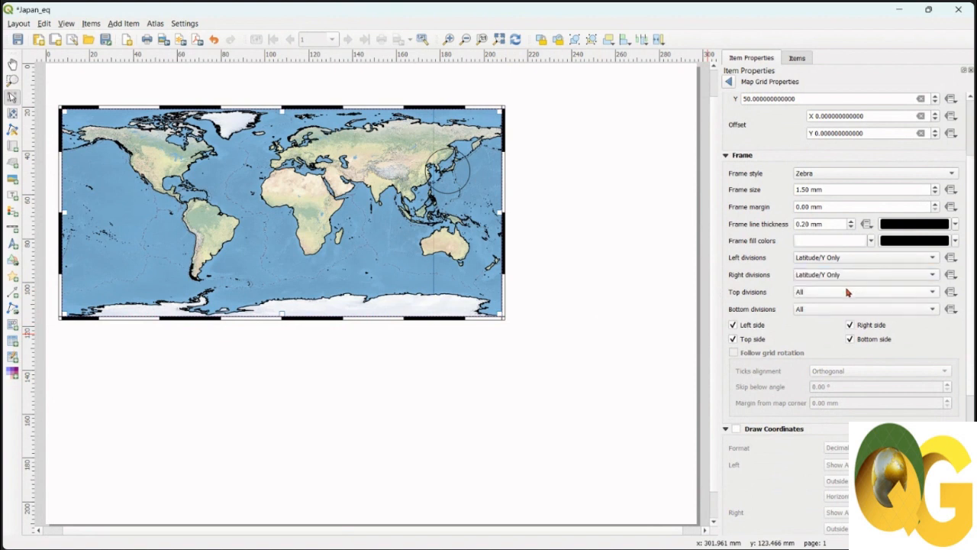
{"action": "left_click", "coordinate": [847, 292]}
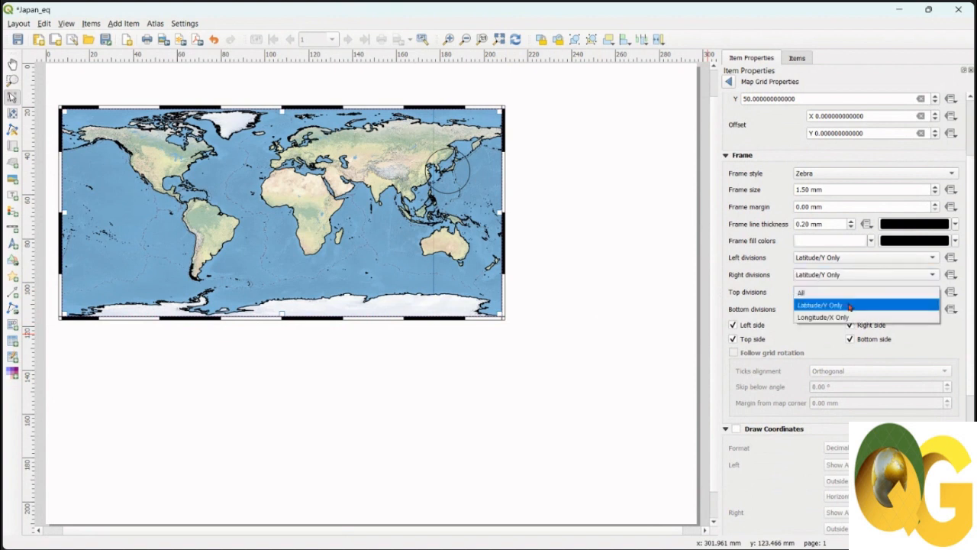
{"action": "left_click", "coordinate": [850, 316]}
{"action": "left_click", "coordinate": [846, 309]}
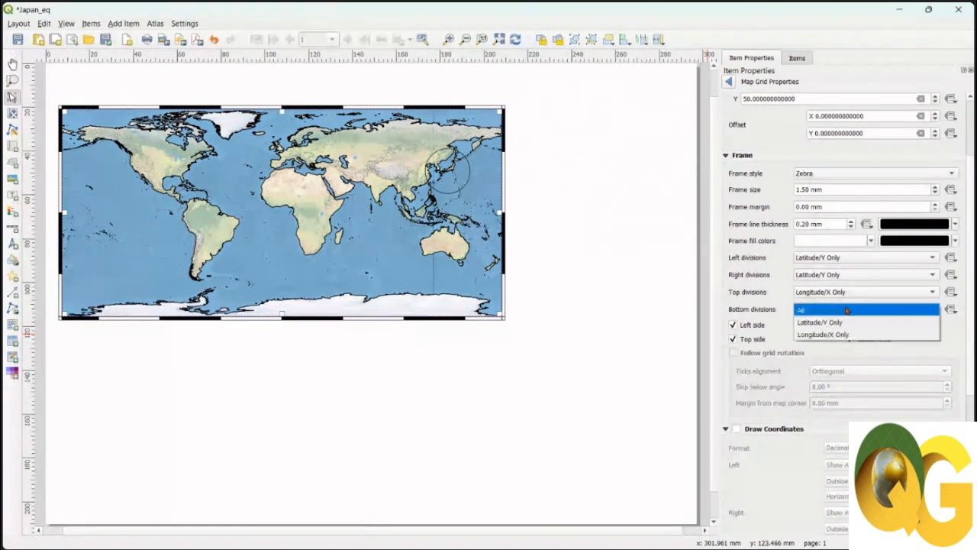
{"action": "left_click", "coordinate": [851, 335]}
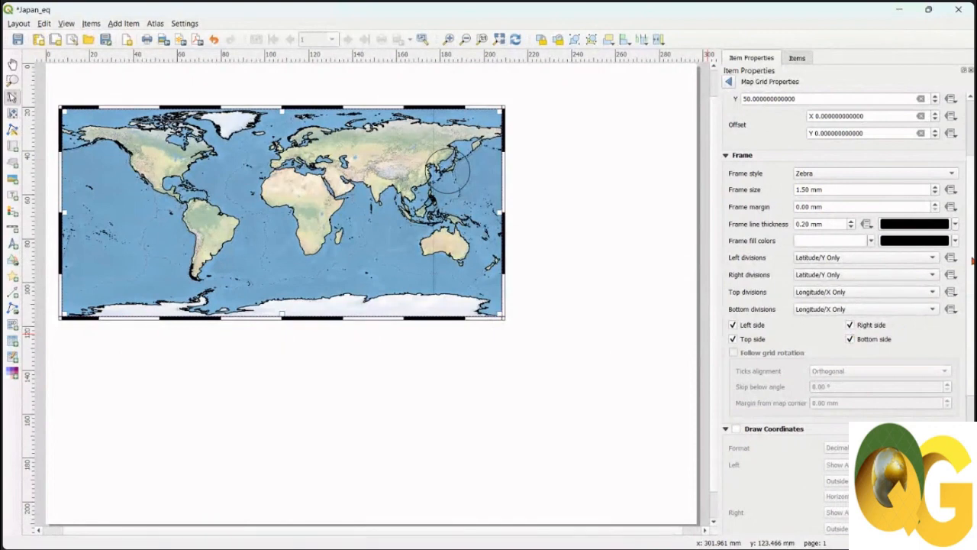
Enable coordinate drawing for the grid and set the coordinate format to Decimal with Suffix
{"action": "scroll", "coordinate": [973, 330], "scroll_direction": "down", "scroll_amount": 3}
{"action": "scroll", "coordinate": [973, 330], "scroll_direction": "down", "scroll_amount": 3}
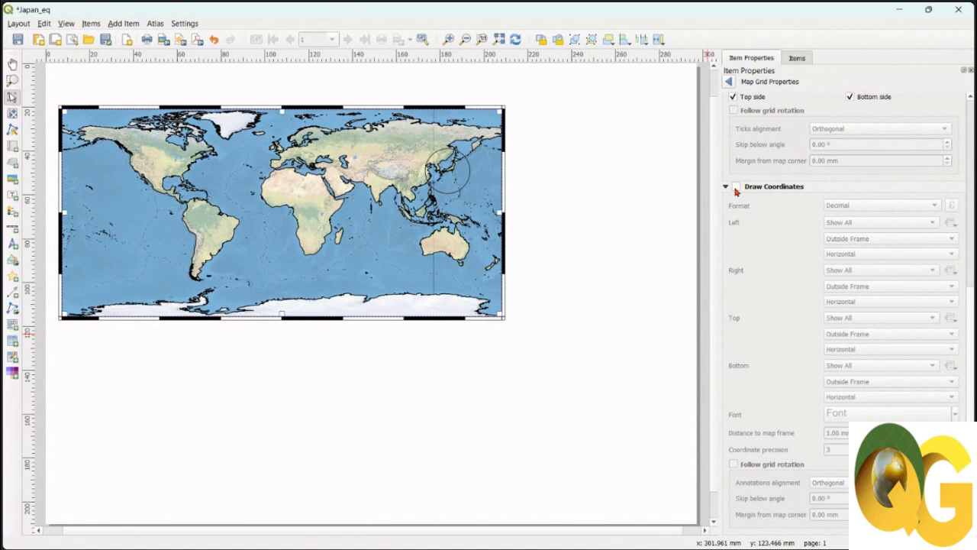
{"action": "left_click", "coordinate": [736, 188]}
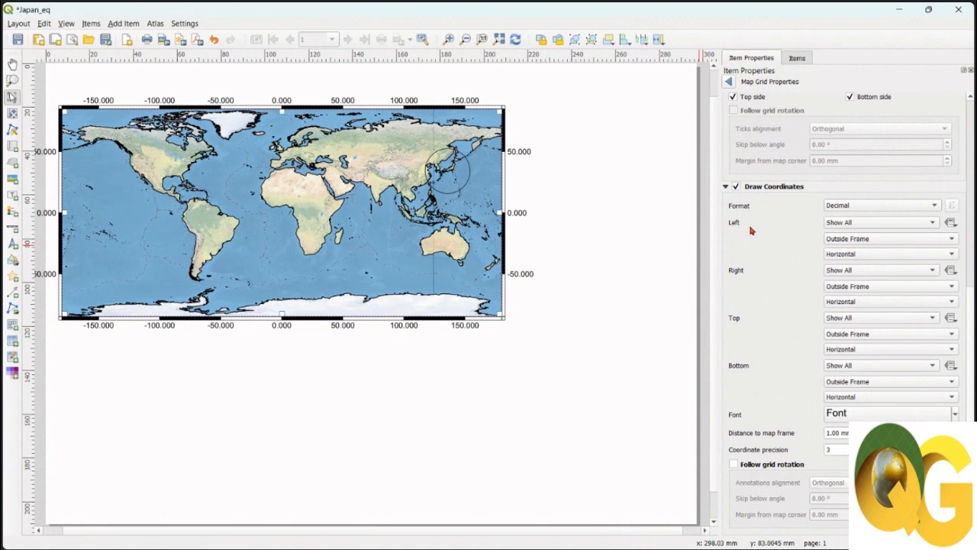
{"action": "left_click", "coordinate": [904, 207]}
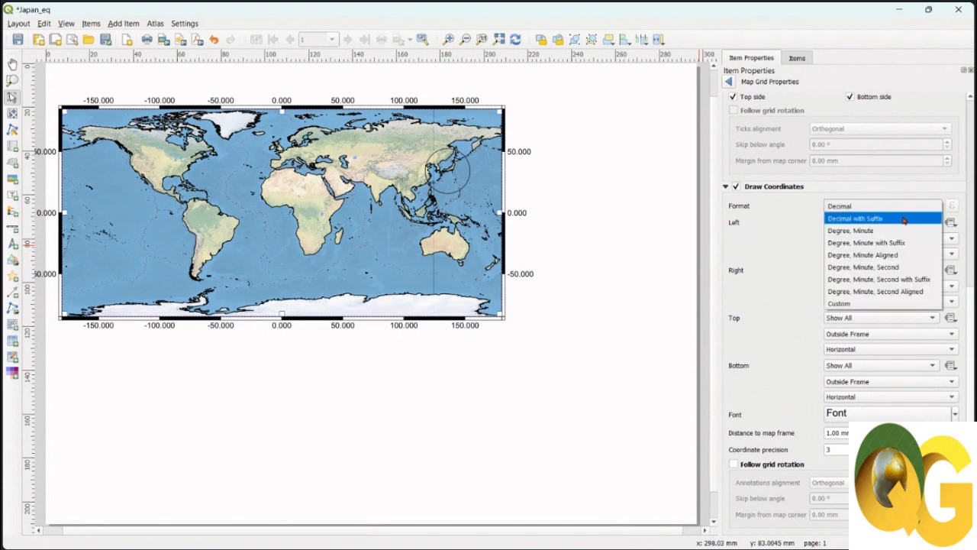
{"action": "left_click", "coordinate": [903, 219]}
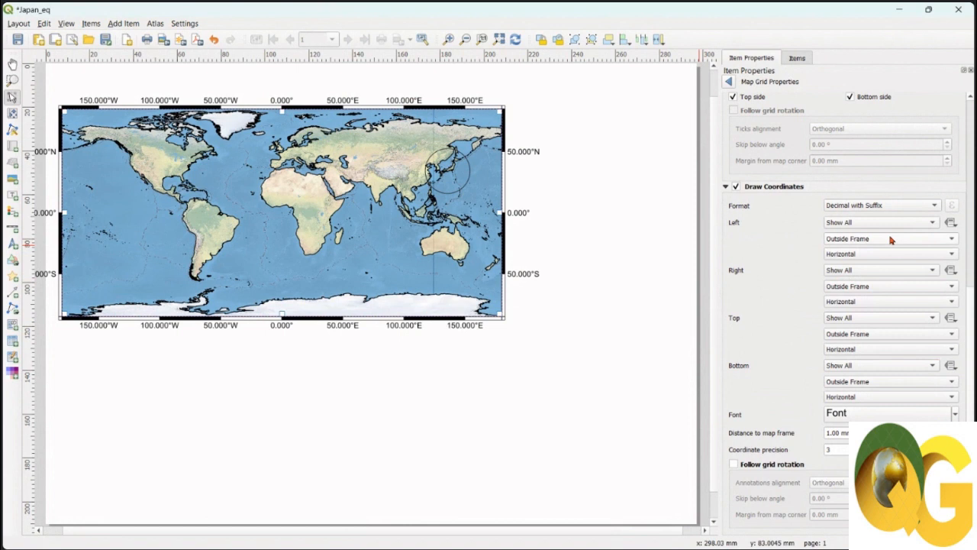
Try placing the left-side coordinates inside the frame and set them back to Outside Frame
{"action": "left_click", "coordinate": [890, 239]}
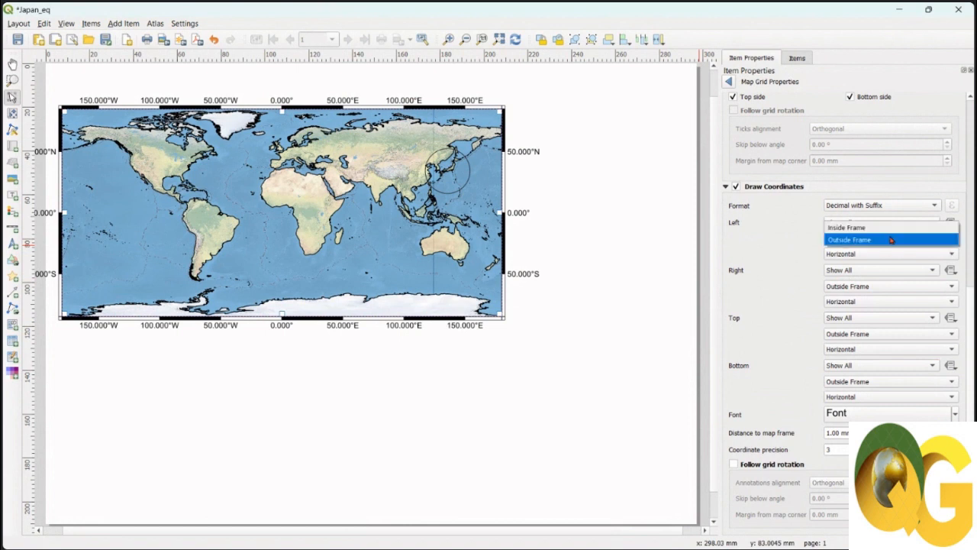
{"action": "left_click", "coordinate": [891, 230]}
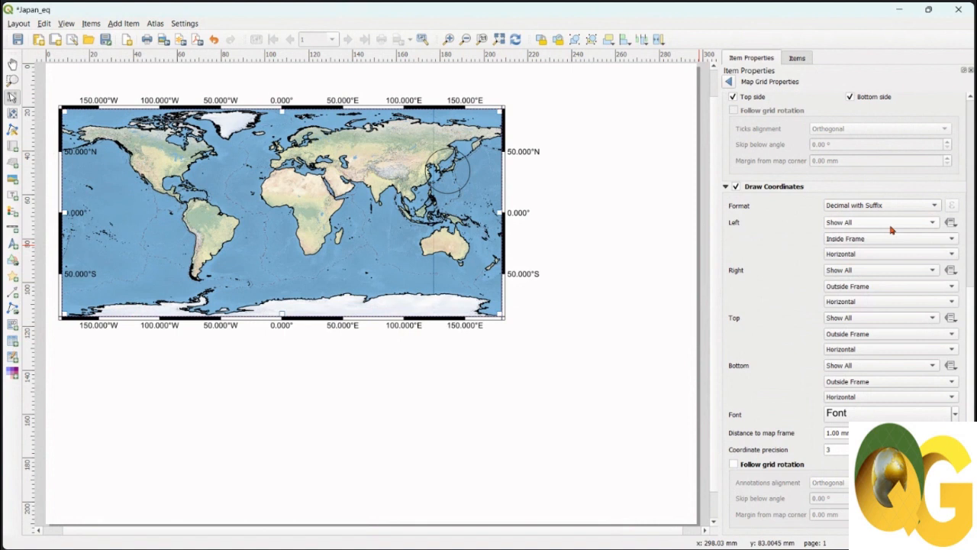
{"action": "left_click", "coordinate": [889, 238]}
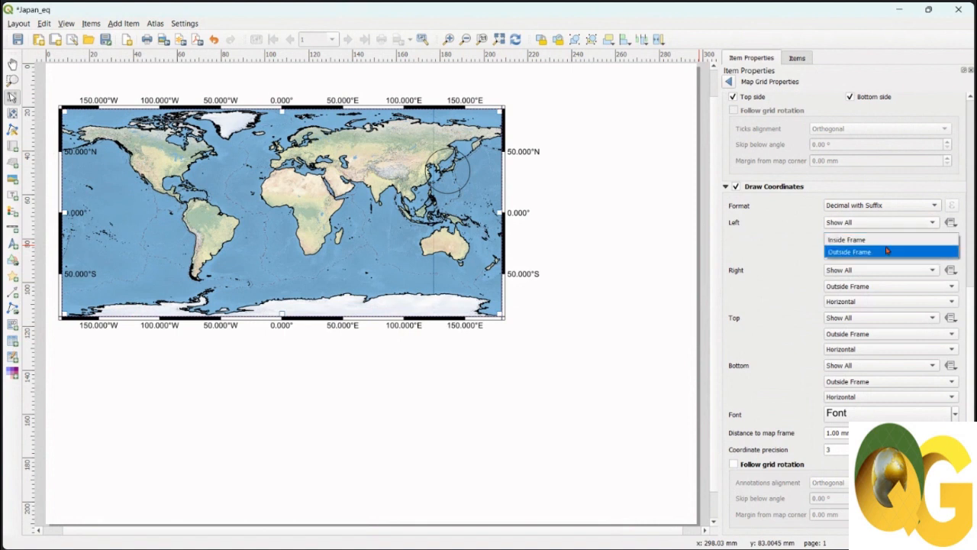
{"action": "left_click", "coordinate": [887, 251]}
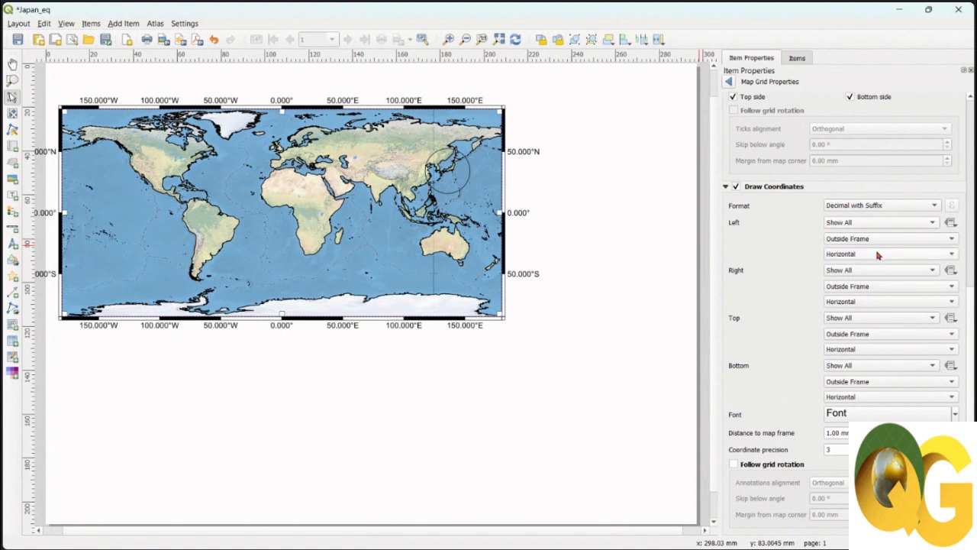
Try Vertical Ascending orientation for the left-side coordinates and set them back to Horizontal
{"action": "left_click", "coordinate": [879, 255]}
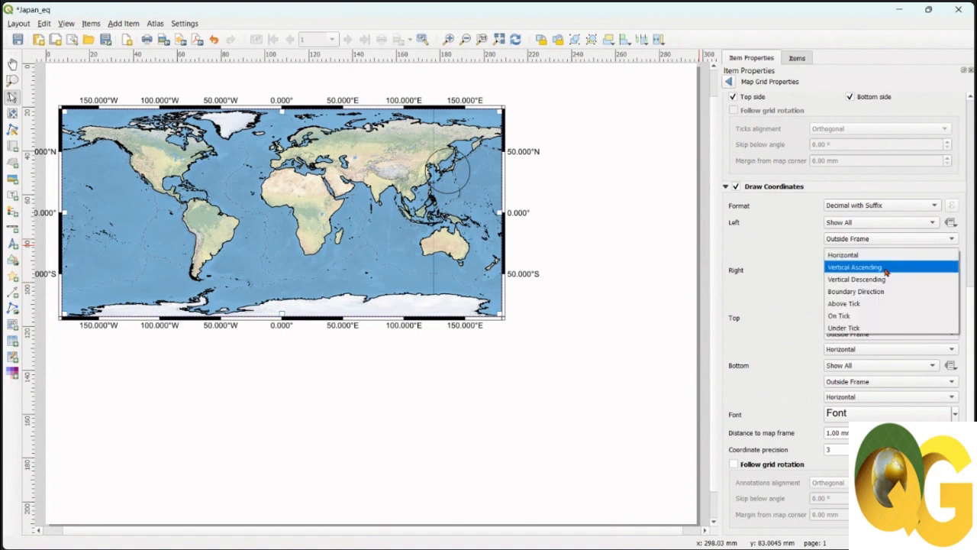
{"action": "left_click", "coordinate": [885, 269]}
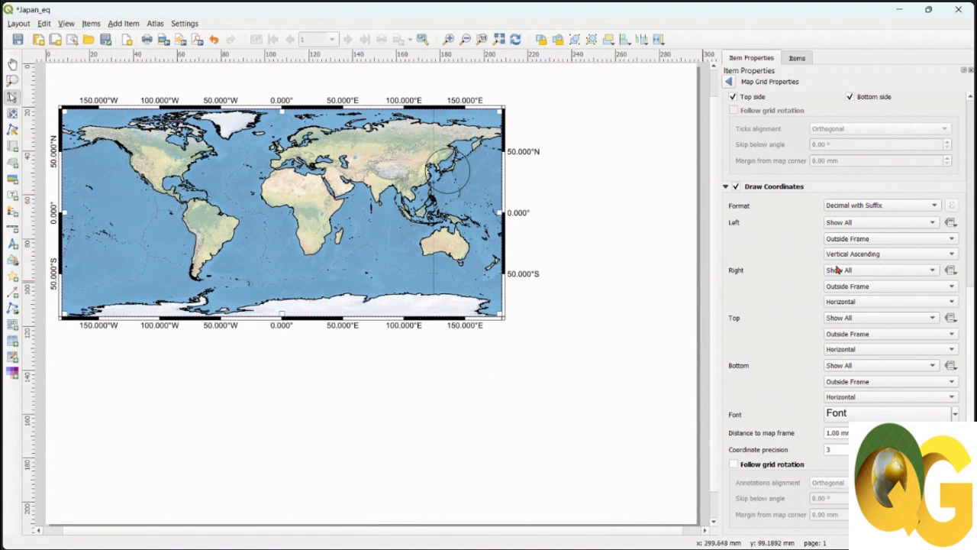
{"action": "left_click", "coordinate": [885, 253]}
{"action": "left_click", "coordinate": [847, 240]}
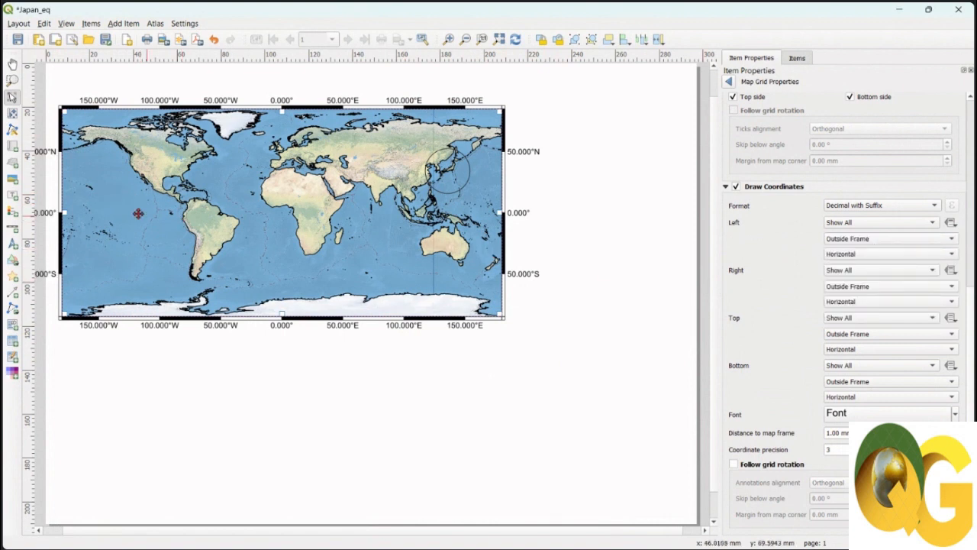
Shift the world map to about X 71 mm, Y 23 mm and set its left and right coordinates to Vertical Ascending
{"action": "left_click_drag", "start_coordinate": [102, 194], "coordinate": [241, 199]}
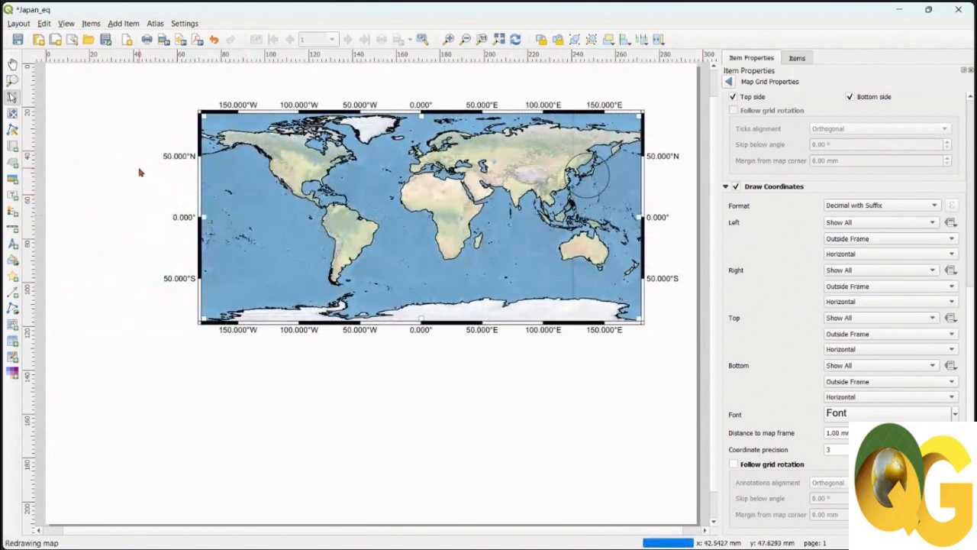
{"action": "left_click", "coordinate": [886, 254]}
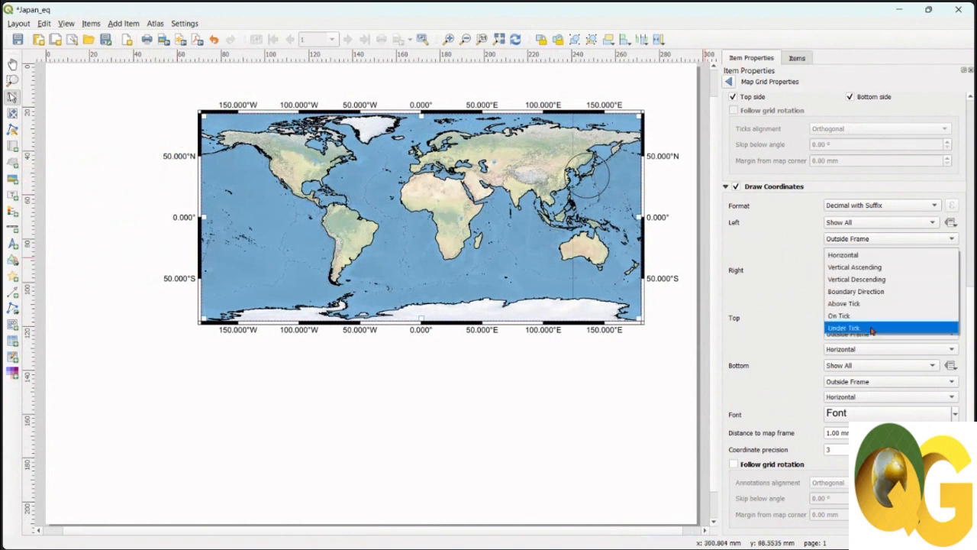
{"action": "left_click", "coordinate": [886, 269]}
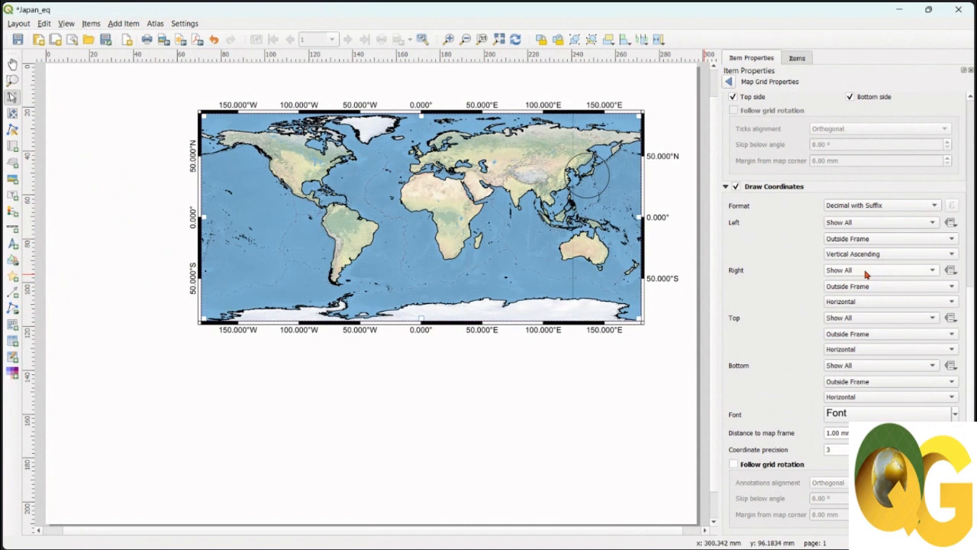
{"action": "left_click", "coordinate": [860, 304]}
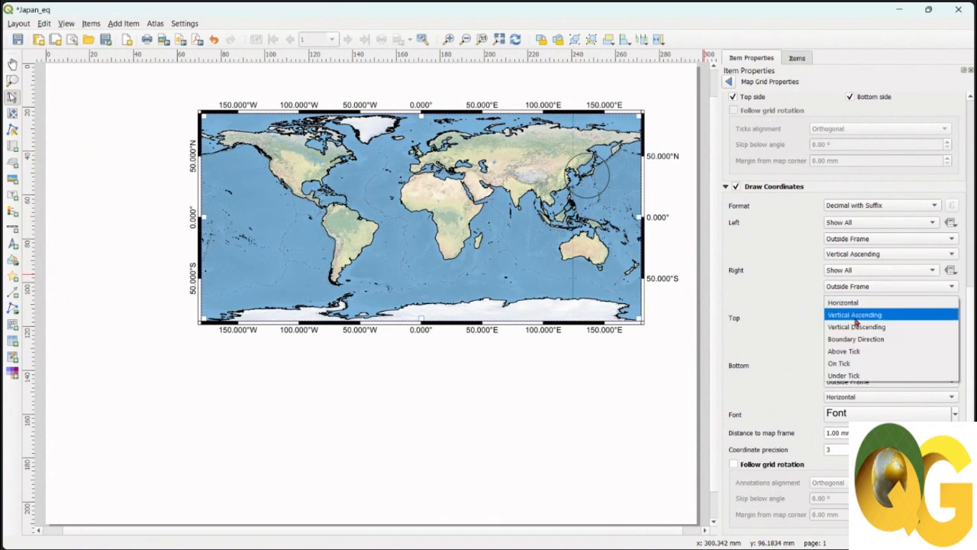
{"action": "left_click", "coordinate": [858, 313]}
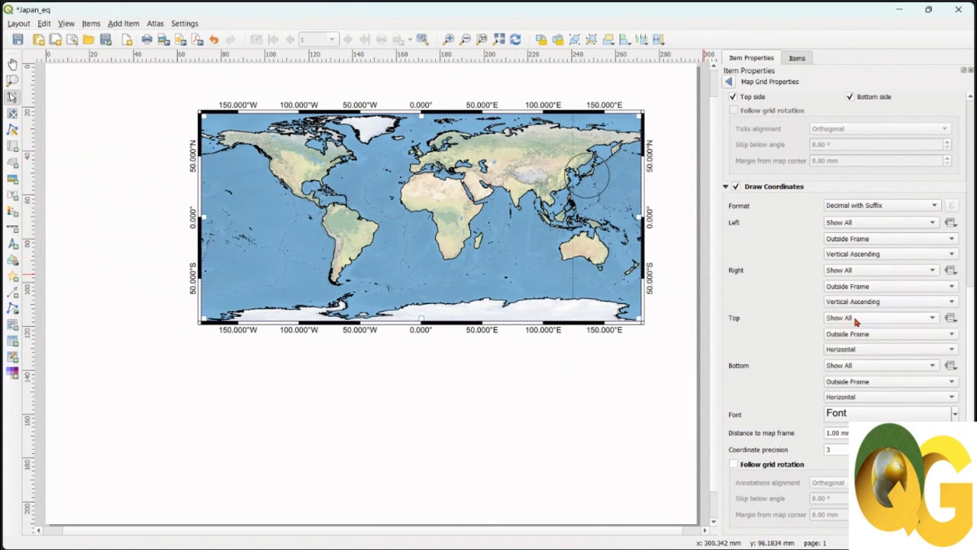
Disable the grid's right and bottom coordinates and set the top coordinates to Show Longitude/X Only
{"action": "left_click", "coordinate": [863, 273]}
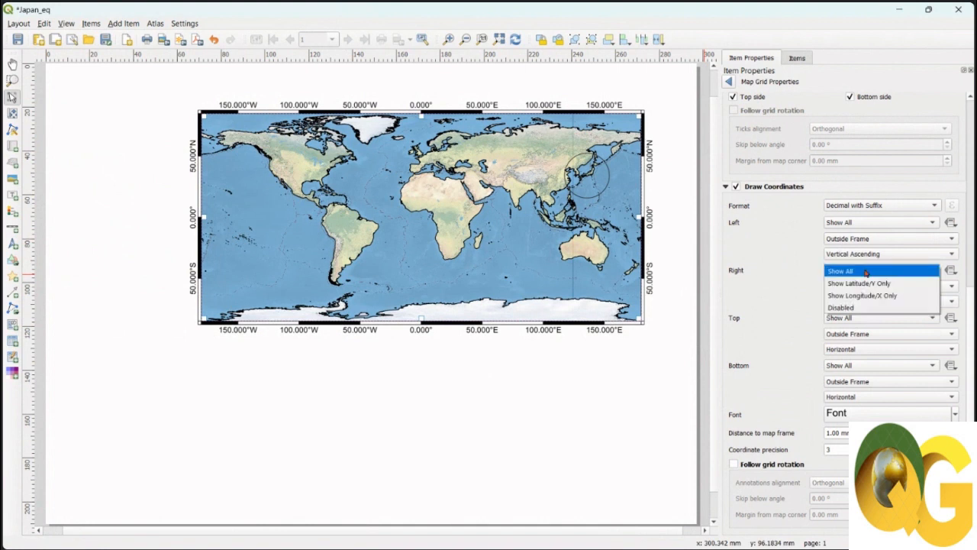
{"action": "left_click", "coordinate": [860, 308]}
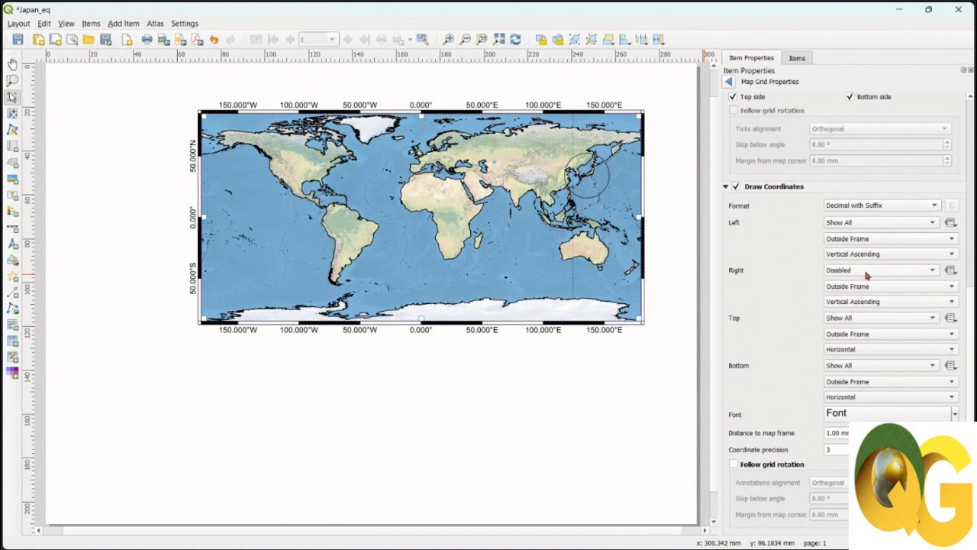
{"action": "left_click", "coordinate": [864, 319]}
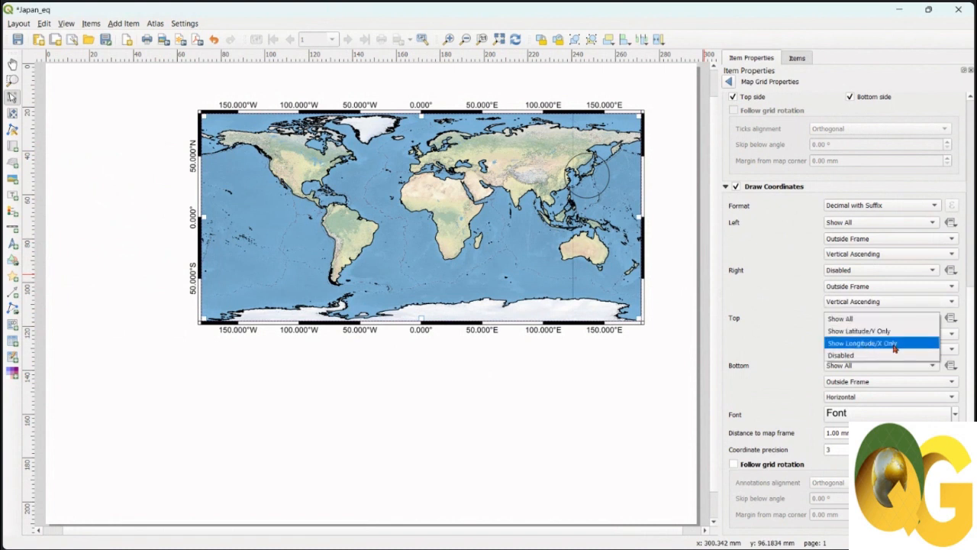
{"action": "left_click", "coordinate": [895, 345]}
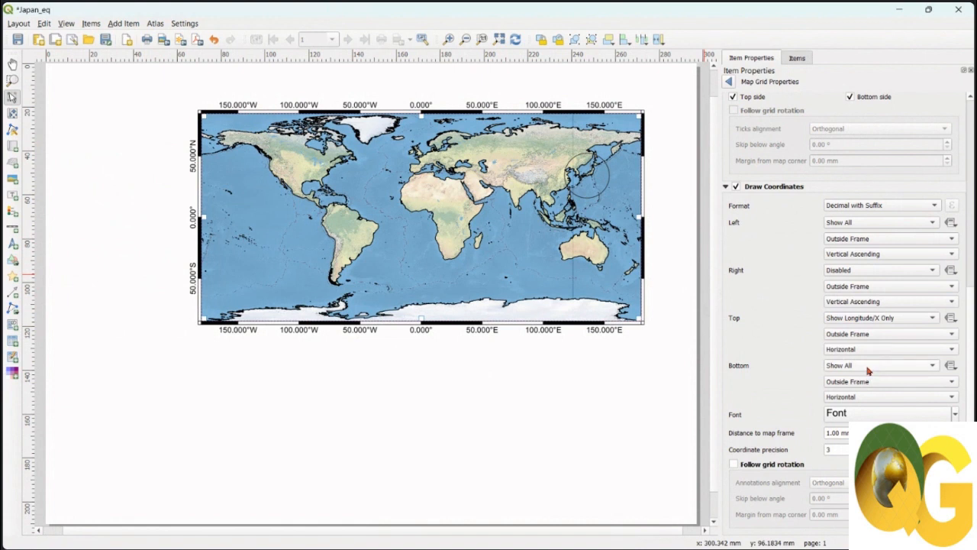
{"action": "left_click", "coordinate": [869, 371]}
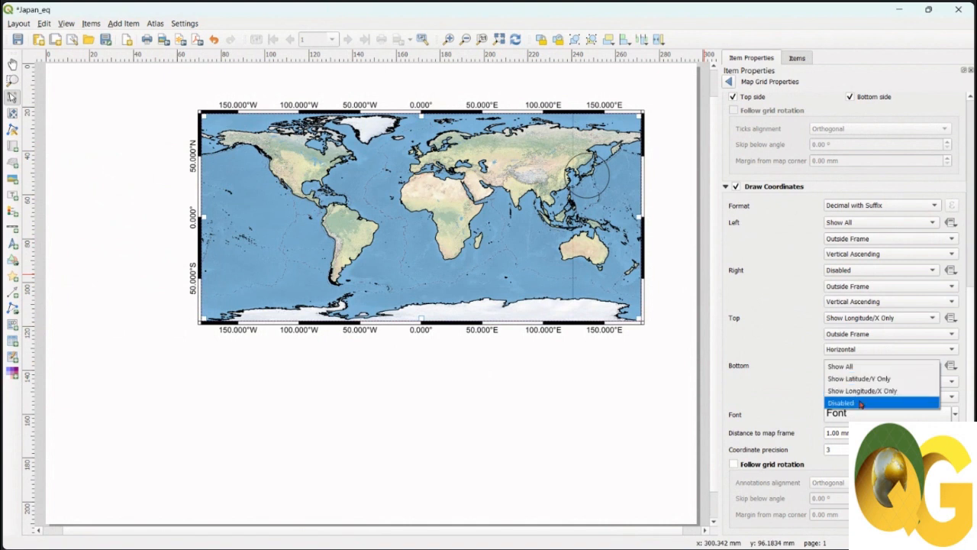
{"action": "left_click", "coordinate": [861, 404]}
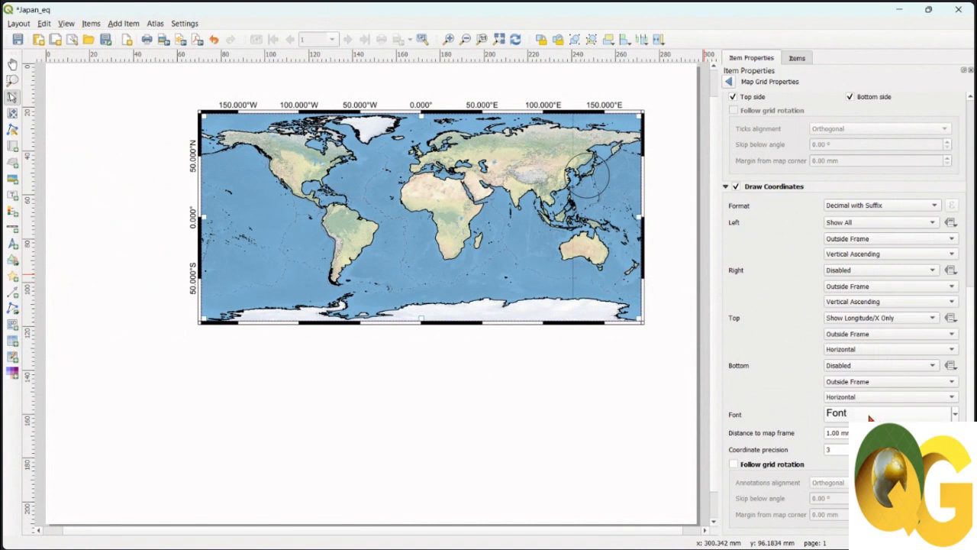
Set the grid coordinate font to Arial Bold at 8 points
{"action": "left_click", "coordinate": [869, 416]}
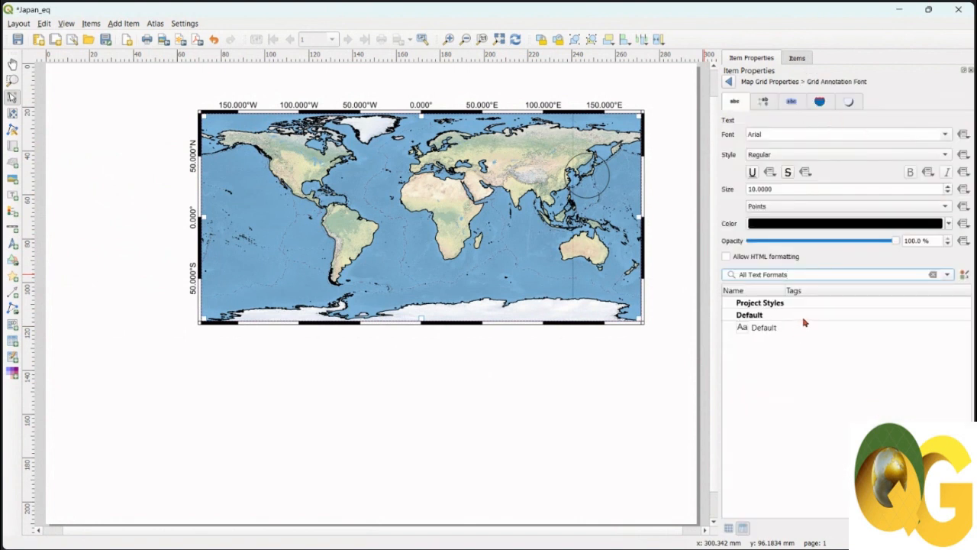
{"action": "left_click", "coordinate": [788, 154]}
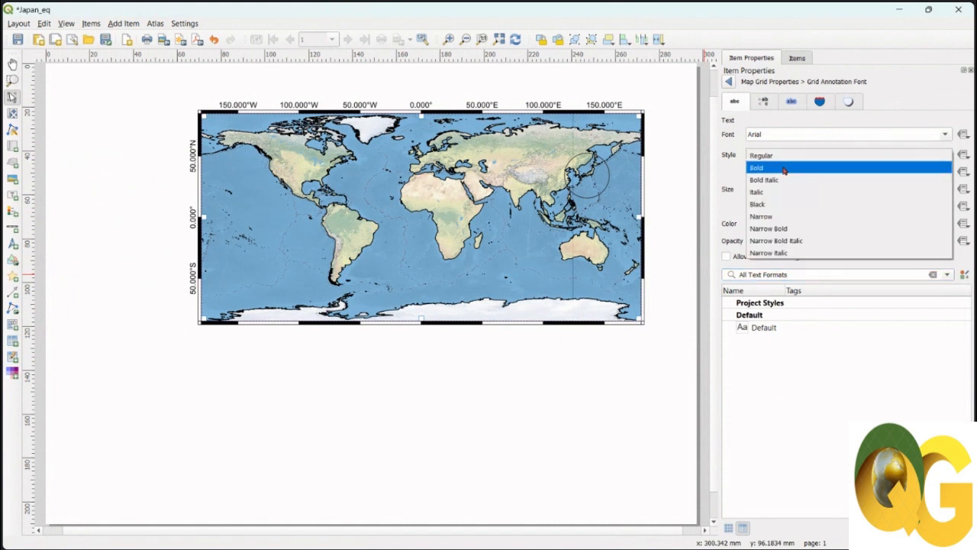
{"action": "left_click", "coordinate": [784, 168]}
{"action": "left_click_drag", "start_coordinate": [784, 188], "coordinate": [731, 189]}
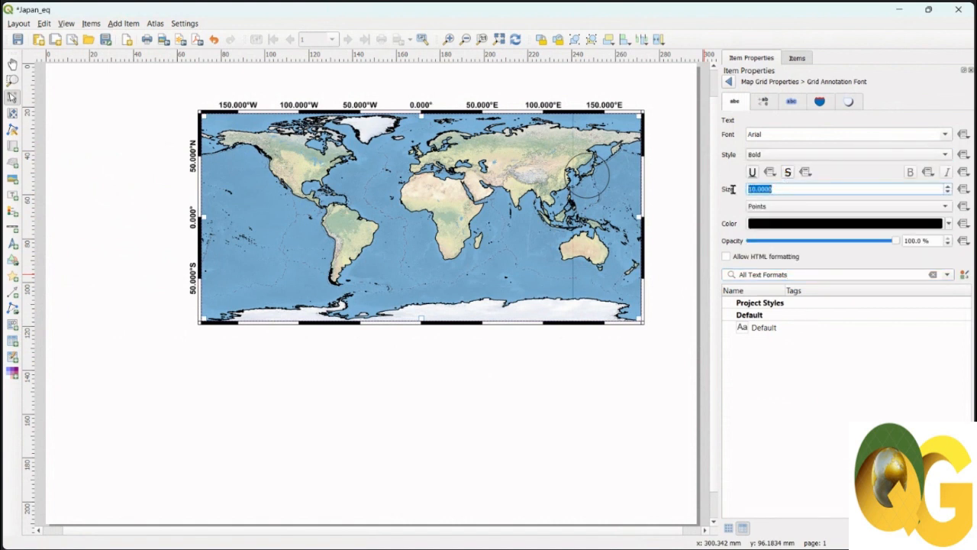
{"action": "type", "text": "8"}
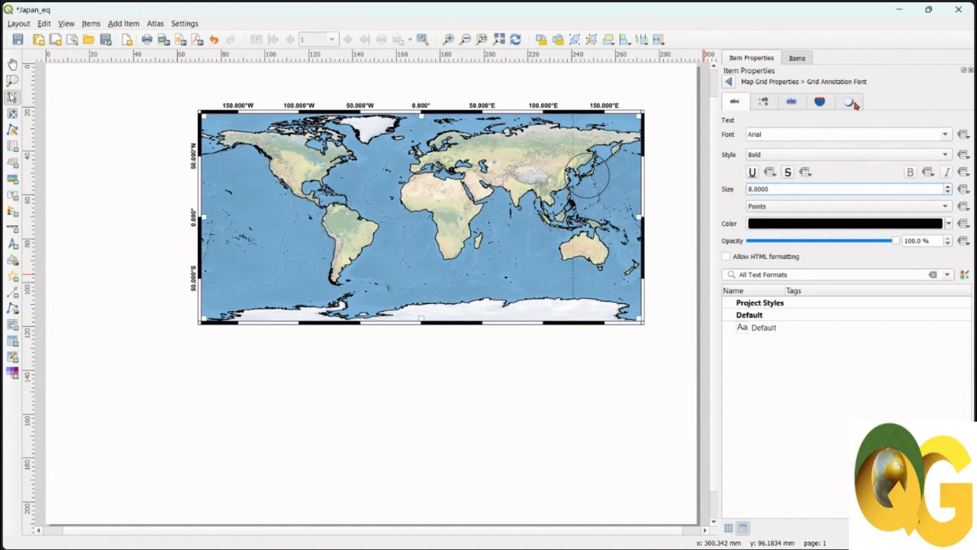
{"action": "left_click", "coordinate": [730, 82]}
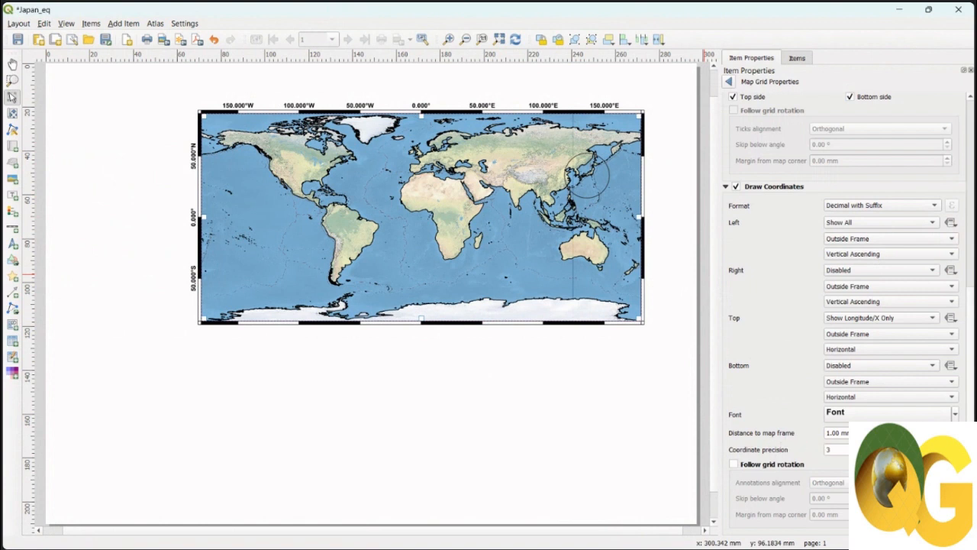
Set the coordinates' distance to the map frame to 1 mm and the coordinate precision to 0, then return to the map's properties
{"action": "left_click", "coordinate": [952, 430]}
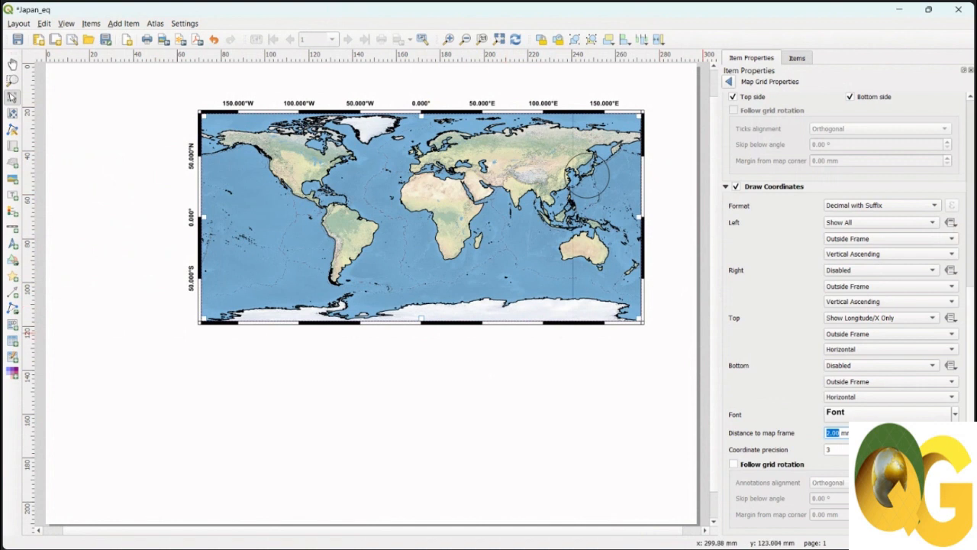
{"action": "type", "text": "1"}
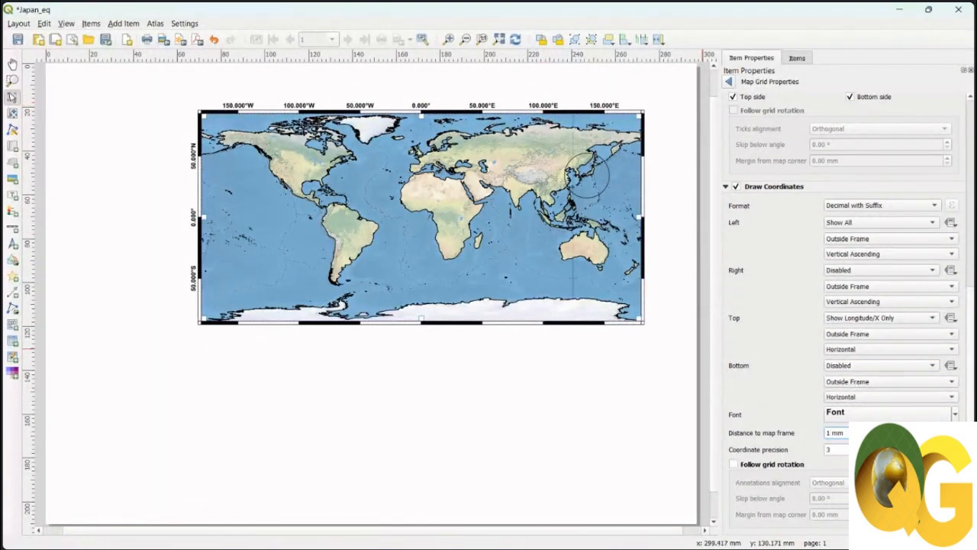
{"action": "double_click", "coordinate": [828, 449]}
{"action": "type", "text": "0"}
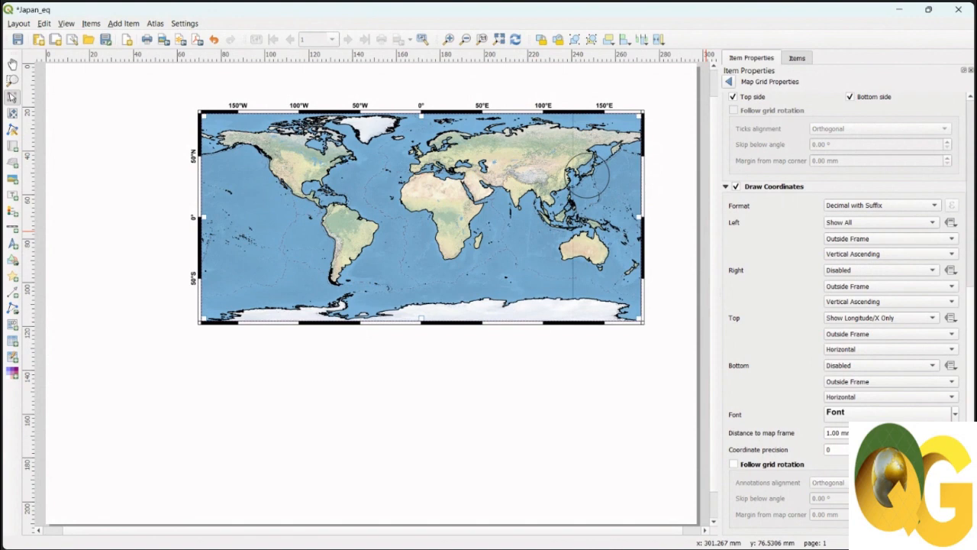
{"action": "scroll", "coordinate": [840, 313], "scroll_direction": "up", "scroll_amount": 10}
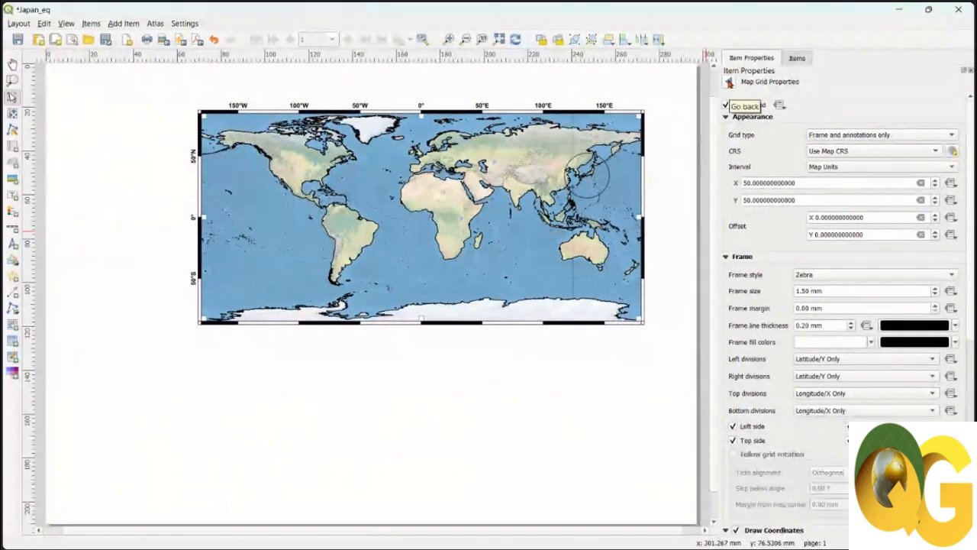
{"action": "left_click", "coordinate": [729, 83]}
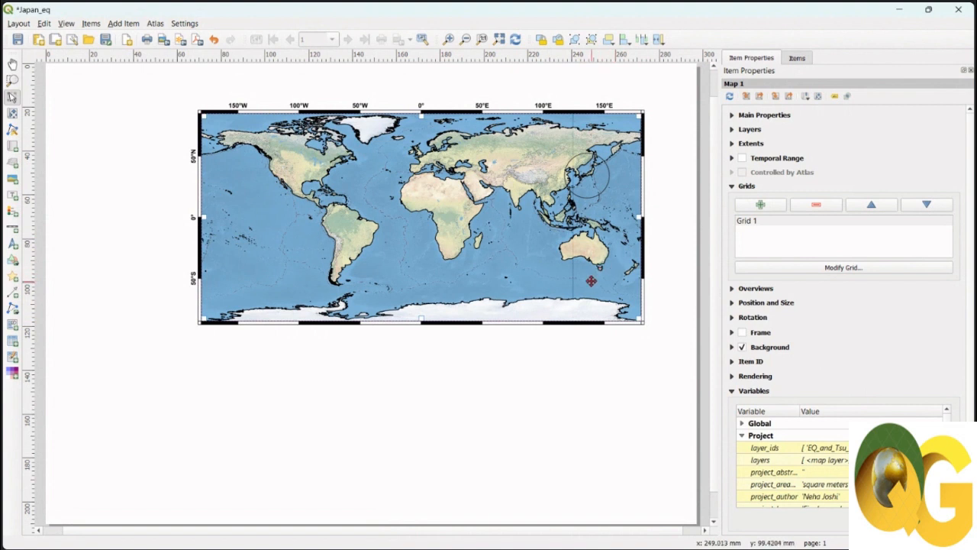
Turn off the map's background and move the map to the page's upper-left corner, at about X 6.2 mm and Y 7.5 mm
{"action": "left_click", "coordinate": [743, 348]}
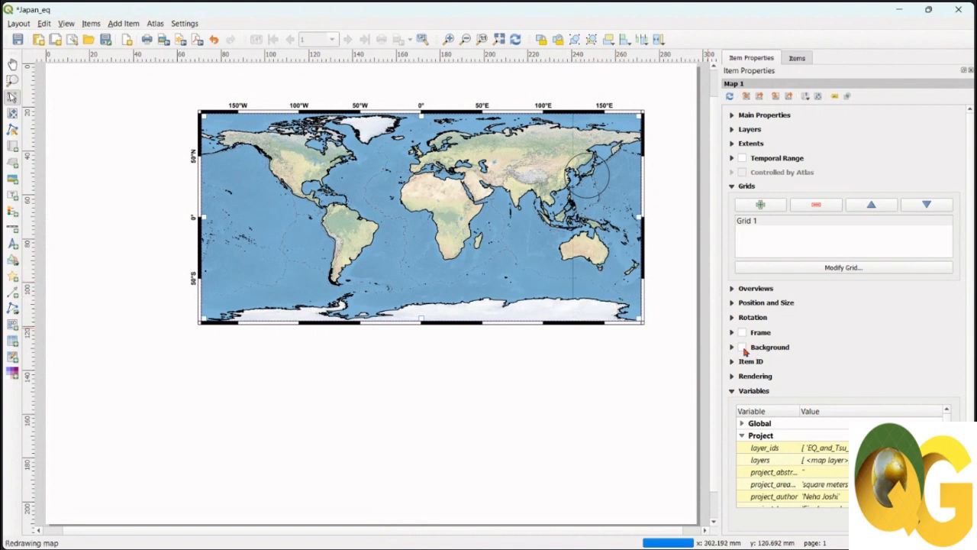
{"action": "left_click", "coordinate": [732, 304]}
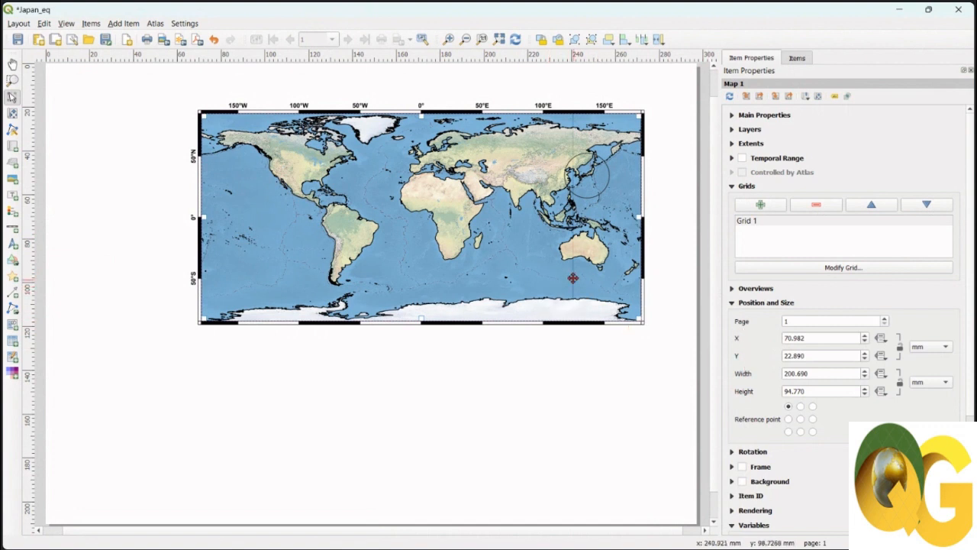
{"action": "left_click_drag", "start_coordinate": [572, 275], "coordinate": [439, 239]}
{"action": "scroll", "coordinate": [492, 313], "scroll_direction": "down", "scroll_amount": 2}
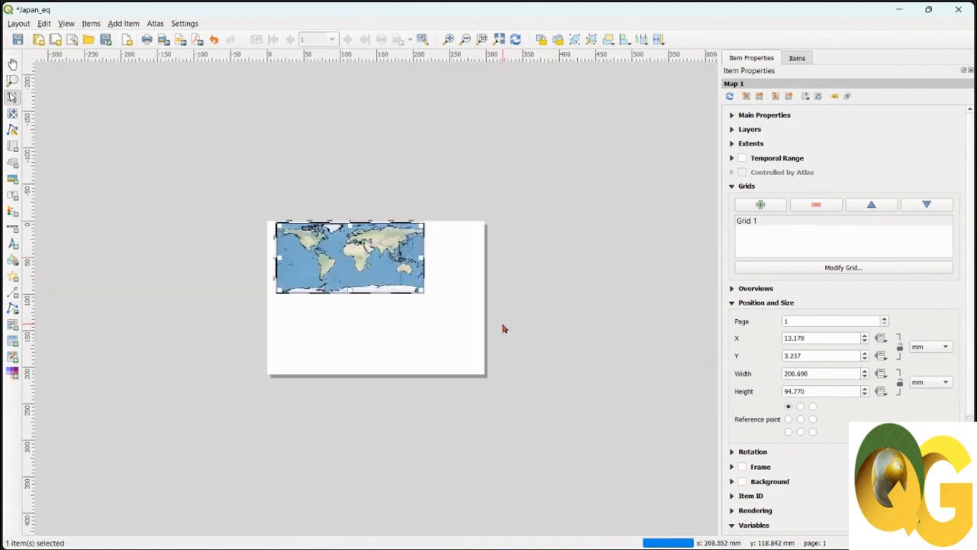
{"action": "scroll", "coordinate": [359, 255], "scroll_direction": "up", "scroll_amount": 2}
{"action": "left_click_drag", "start_coordinate": [349, 259], "coordinate": [338, 242]}
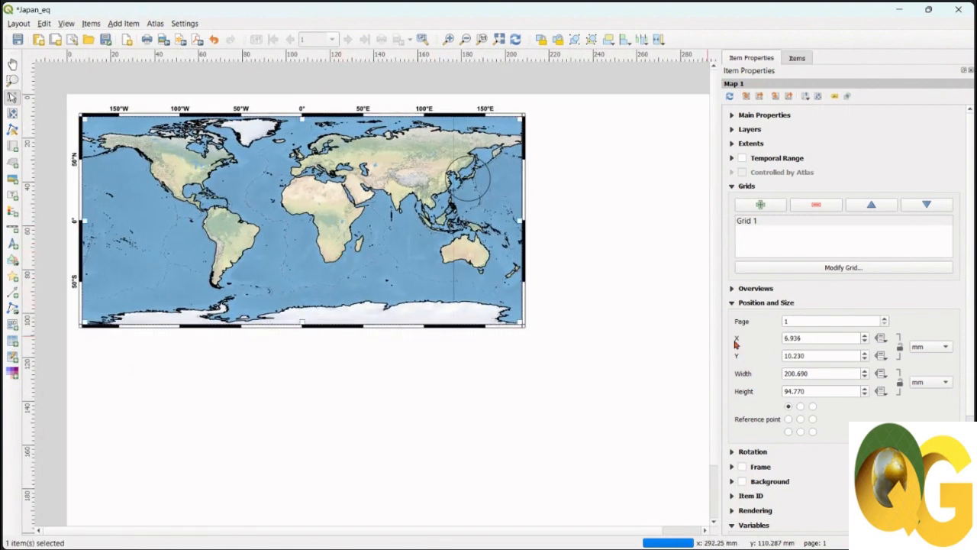
{"action": "left_click", "coordinate": [882, 339]}
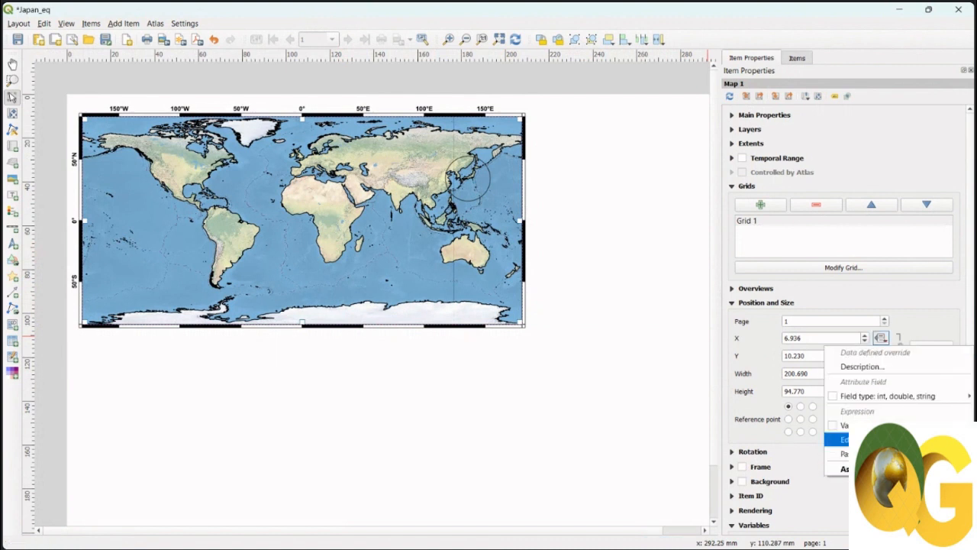
{"action": "left_click", "coordinate": [752, 437]}
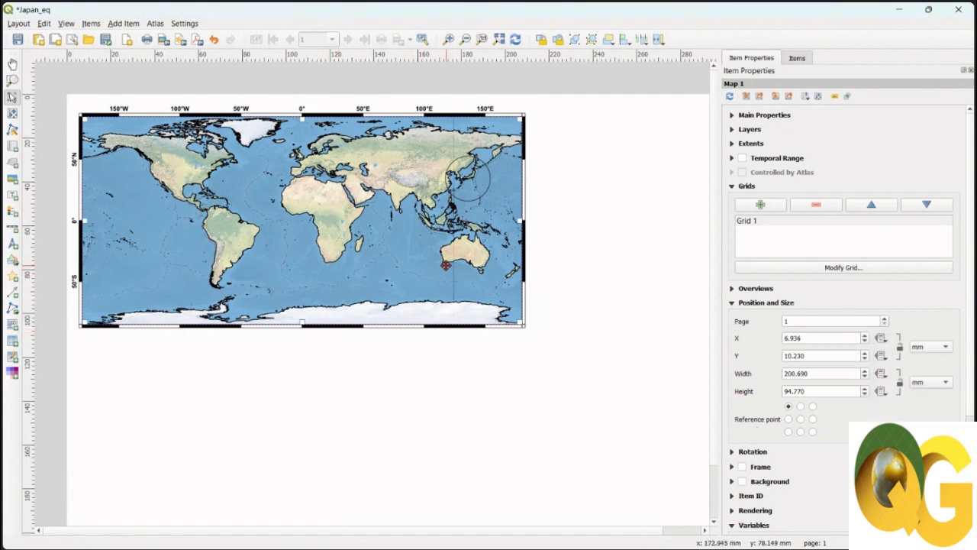
{"action": "left_click_drag", "start_coordinate": [445, 264], "coordinate": [444, 260]}
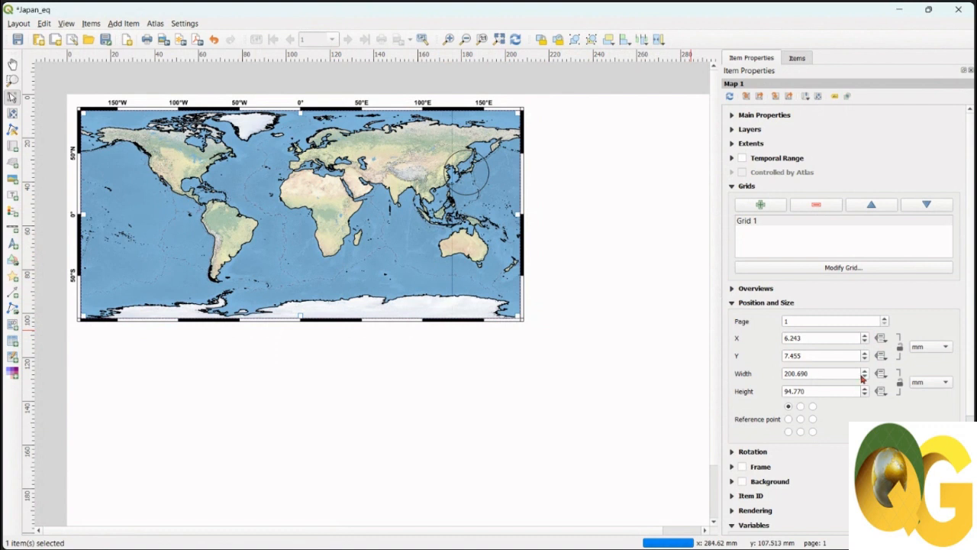
Adjust the world map's width to 198.690 mm and deselect the map
{"action": "left_click", "coordinate": [864, 378]}
{"action": "left_click", "coordinate": [864, 377]}
{"action": "left_click", "coordinate": [864, 377]}
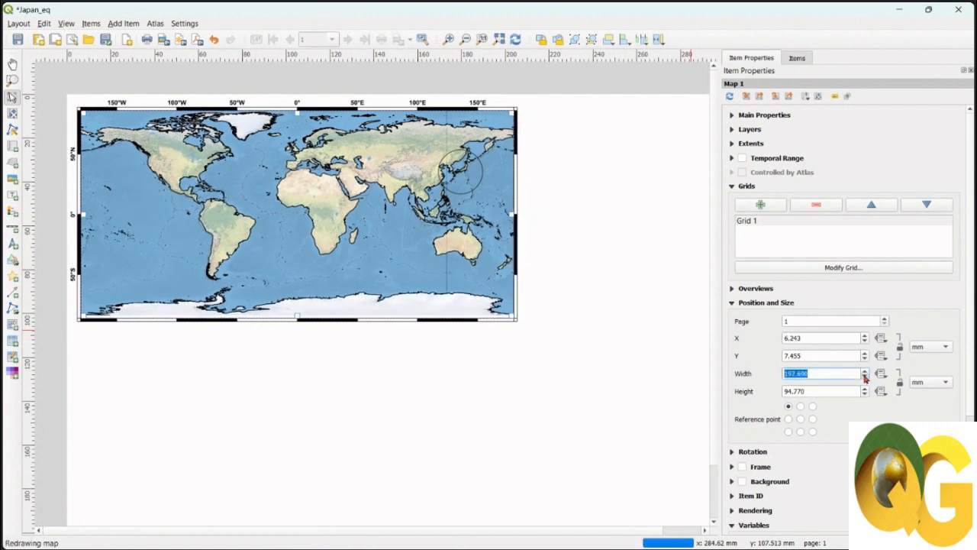
{"action": "left_click", "coordinate": [865, 377]}
{"action": "left_click", "coordinate": [866, 378]}
{"action": "left_click", "coordinate": [865, 377]}
{"action": "left_click", "coordinate": [865, 378]}
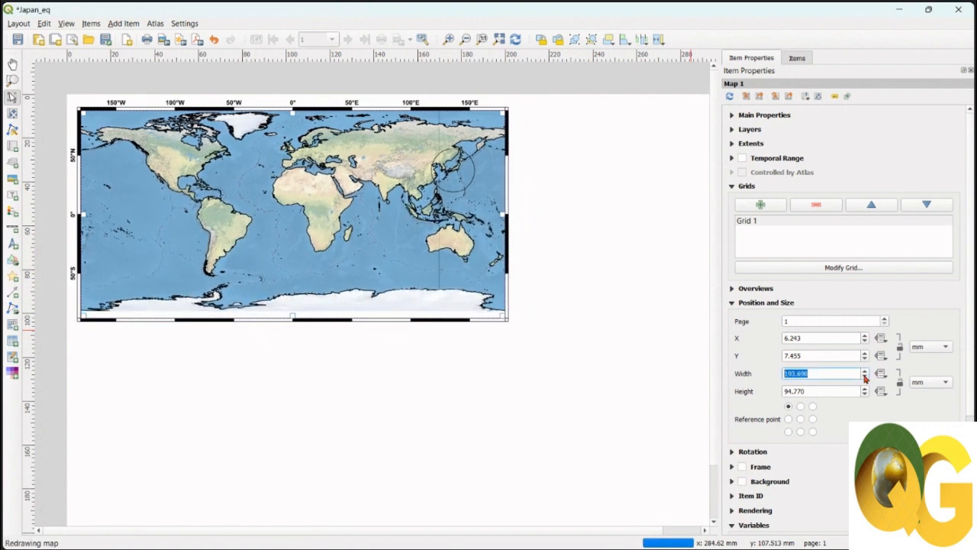
{"action": "left_click", "coordinate": [865, 378]}
{"action": "left_click", "coordinate": [866, 371]}
{"action": "left_click", "coordinate": [866, 371]}
{"action": "left_click", "coordinate": [866, 371]}
{"action": "left_click", "coordinate": [866, 371]}
{"action": "left_click", "coordinate": [866, 371]}
{"action": "left_click", "coordinate": [866, 371]}
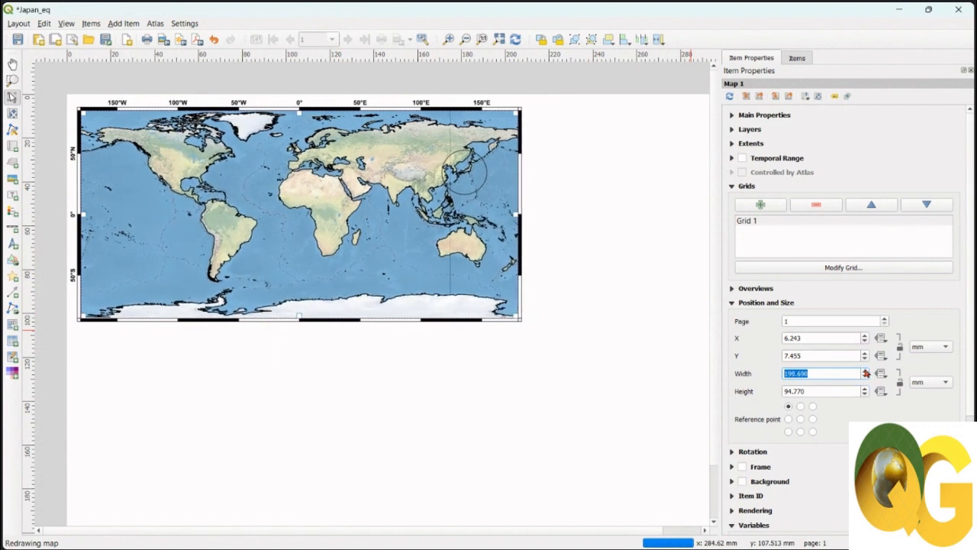
{"action": "left_click", "coordinate": [500, 441]}
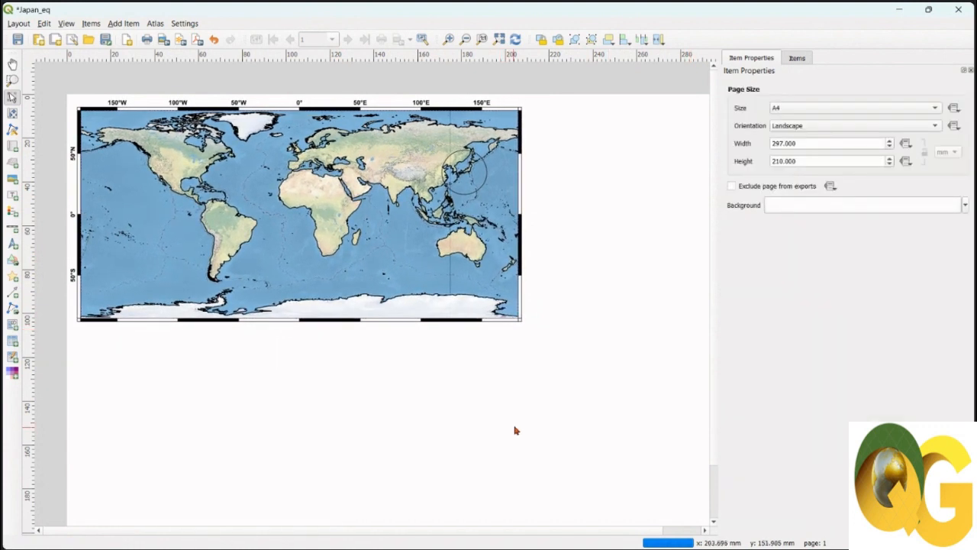
Check the world map's position and size, and compare the layout with the reference image Final_map.jpg
{"action": "left_click", "coordinate": [471, 308]}
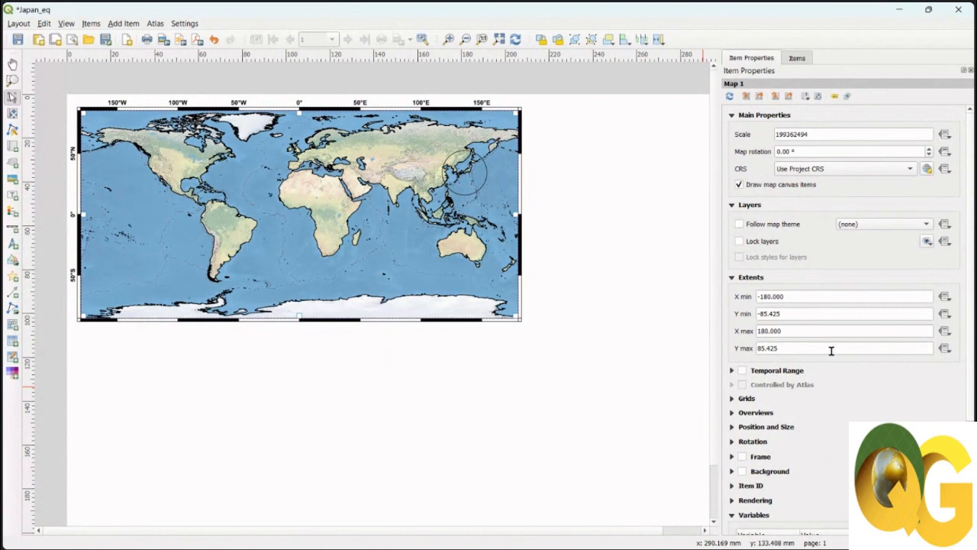
{"action": "left_click", "coordinate": [732, 427]}
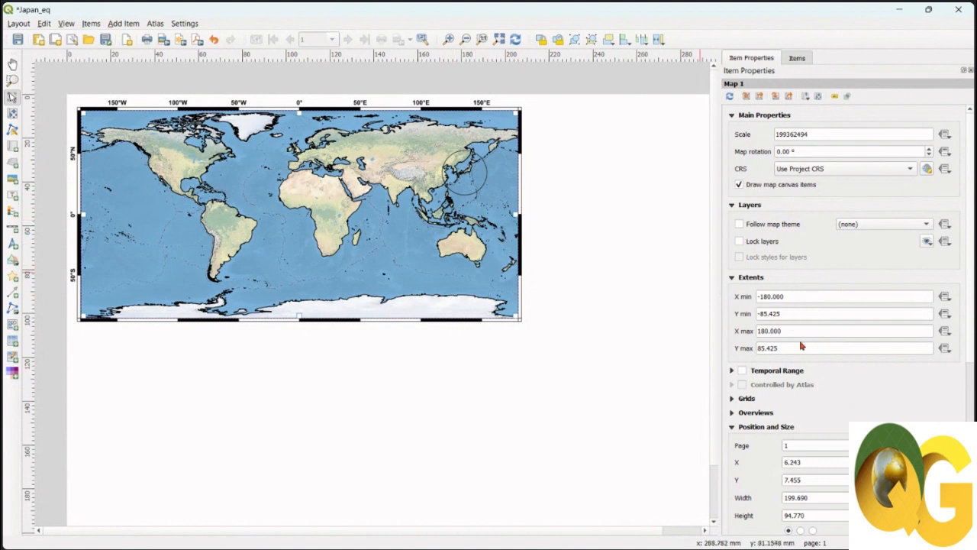
{"action": "left_click", "coordinate": [580, 331]}
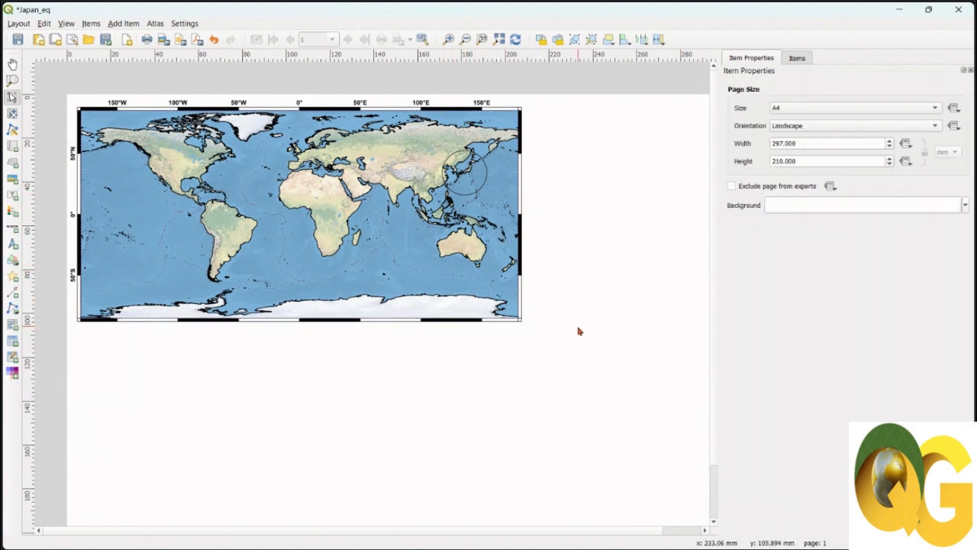
{"action": "left_click", "coordinate": [448, 287]}
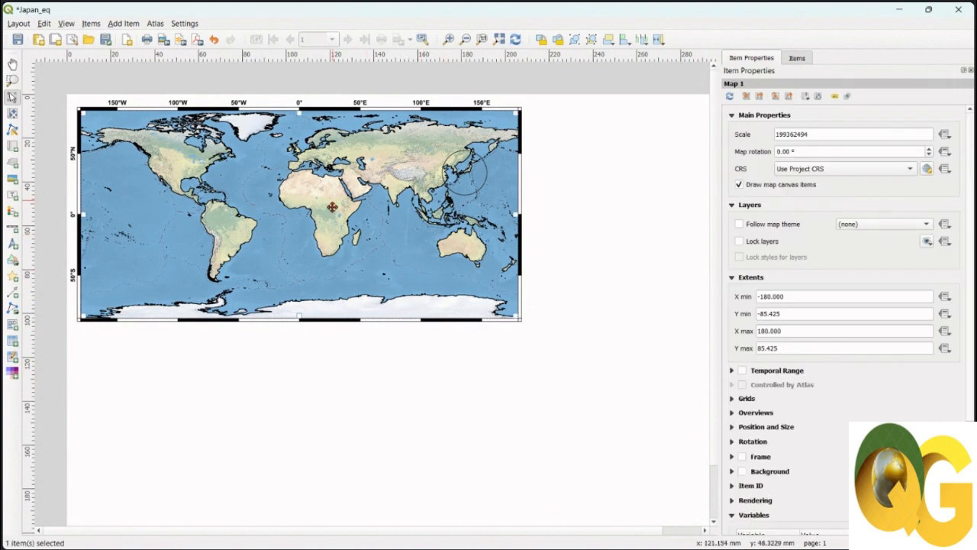
{"action": "left_click", "coordinate": [642, 536]}
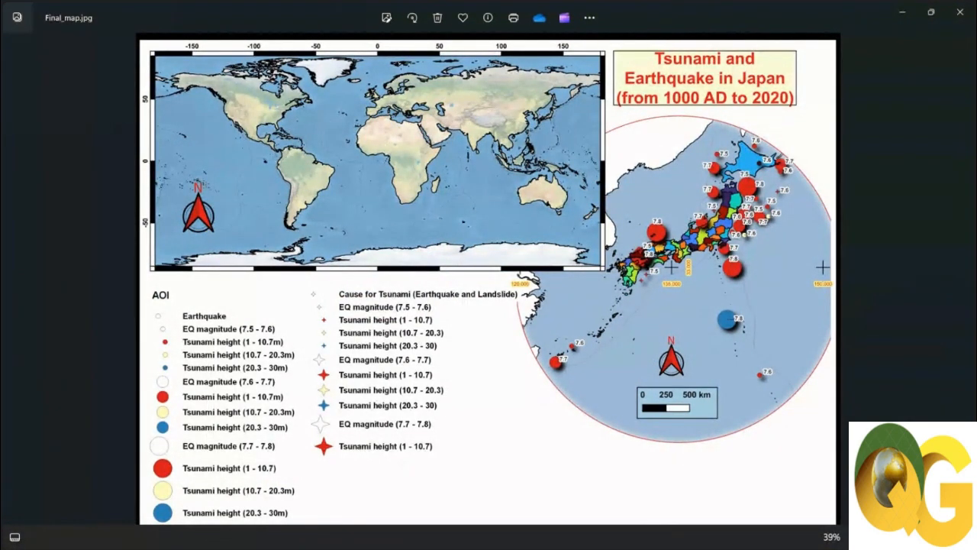
{"action": "mouse_move", "coordinate": [614, 534]}
{"action": "left_click", "coordinate": [630, 489]}
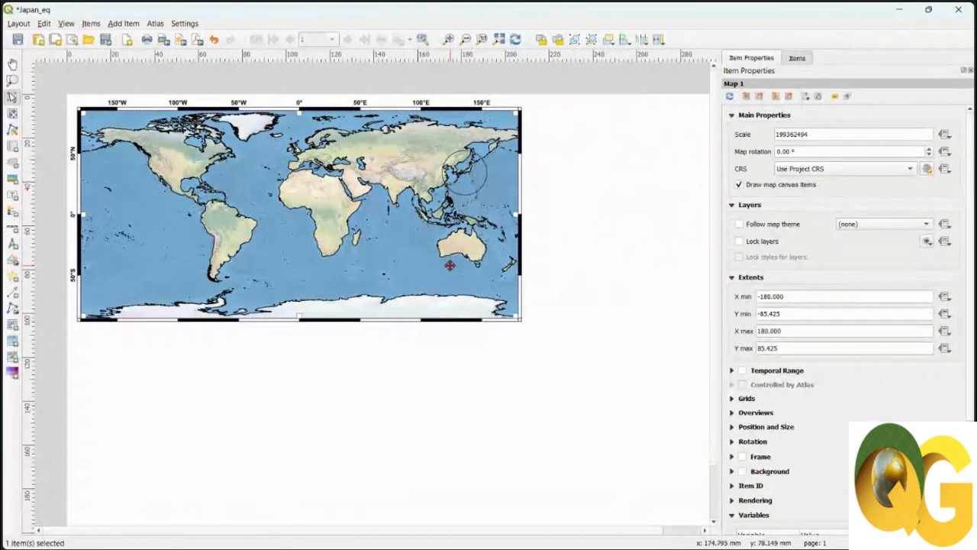
{"action": "left_click", "coordinate": [482, 359]}
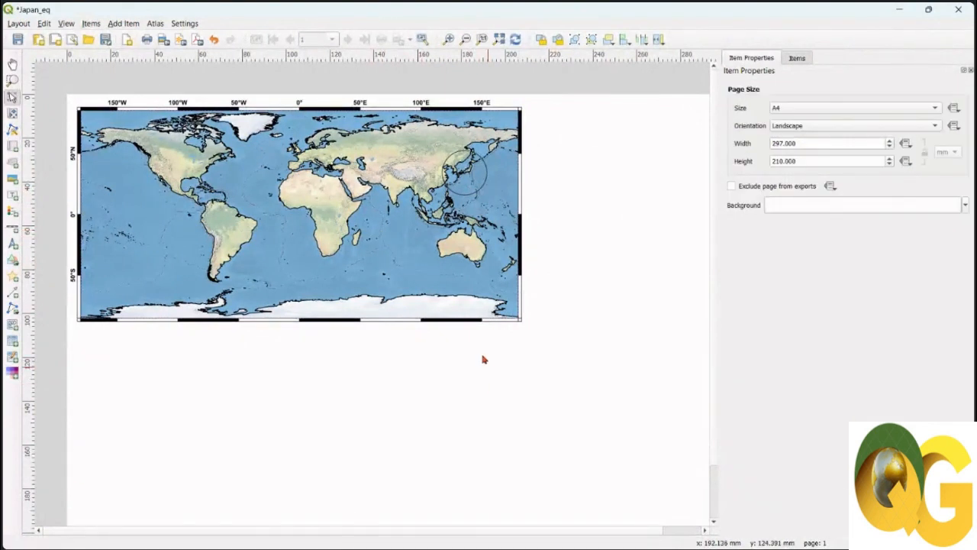
{"action": "left_click", "coordinate": [455, 297]}
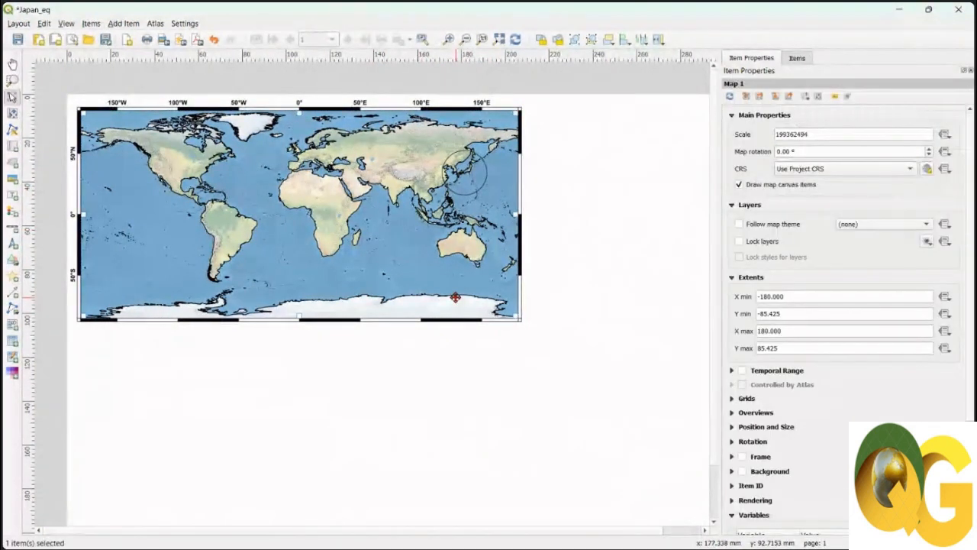
{"action": "left_click", "coordinate": [123, 24]}
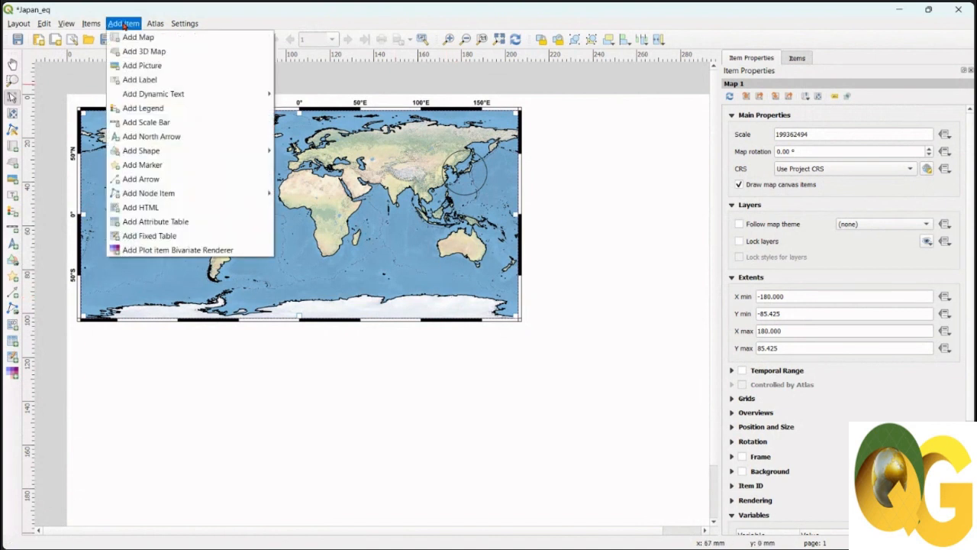
{"action": "left_click", "coordinate": [581, 362]}
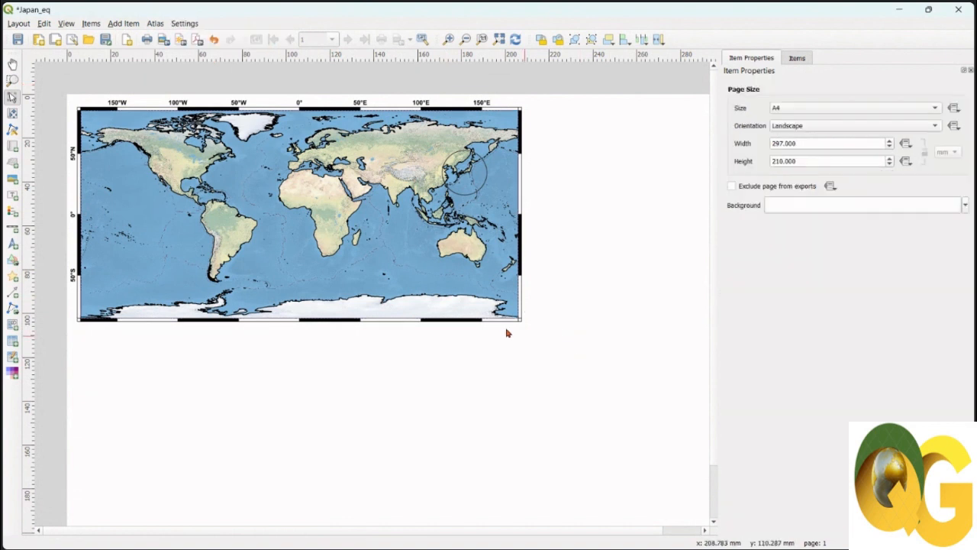
Lock the layers and the layer styles of the world map in the layout
{"action": "left_click", "coordinate": [485, 310]}
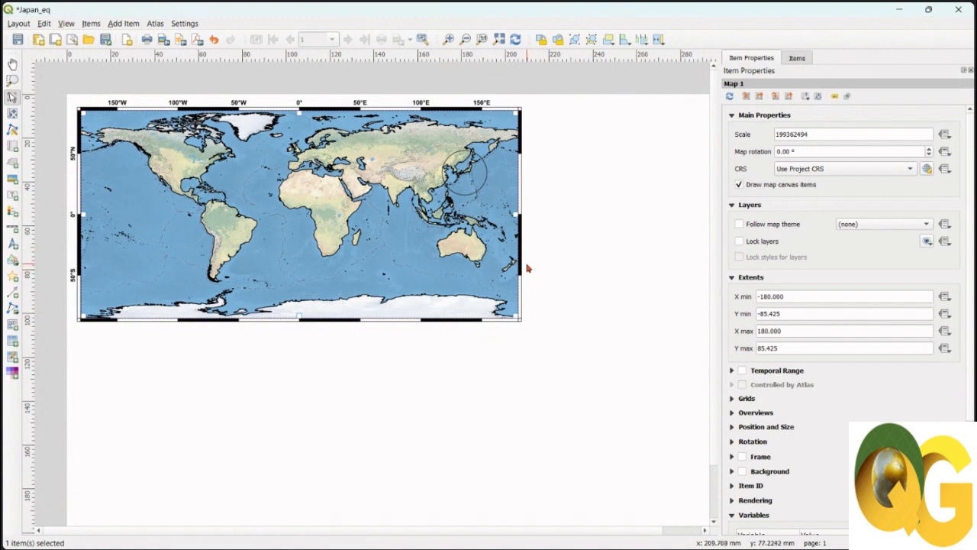
{"action": "left_click", "coordinate": [740, 241]}
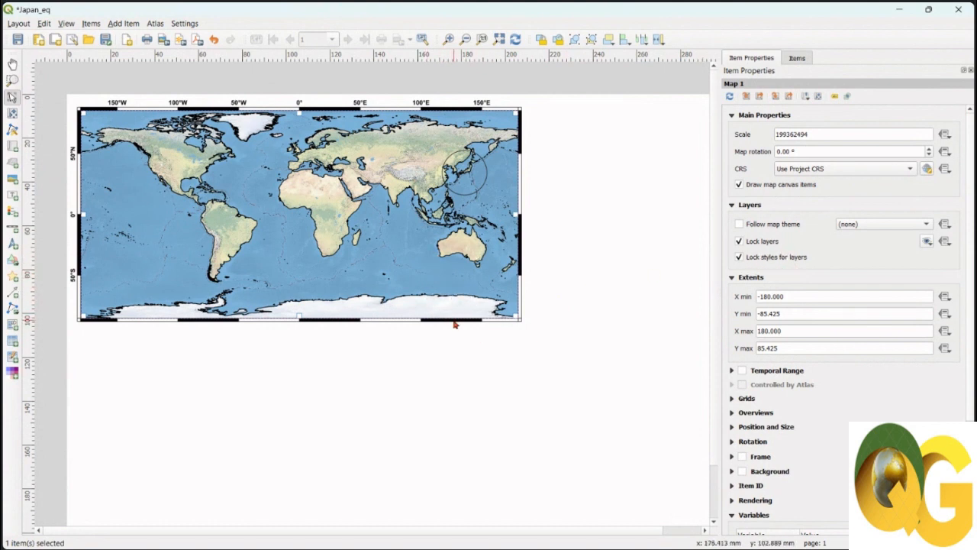
Switch to the Final_map_layout project in QGIS and compare the study-area circle around Japan with the circular map in Final_map.jpg
{"action": "mouse_move", "coordinate": [615, 536]}
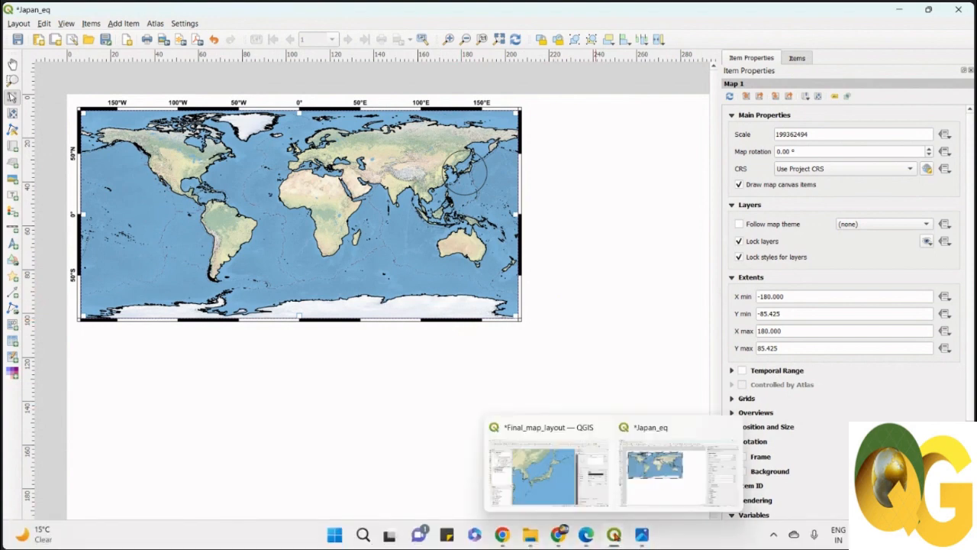
{"action": "left_click", "coordinate": [562, 483]}
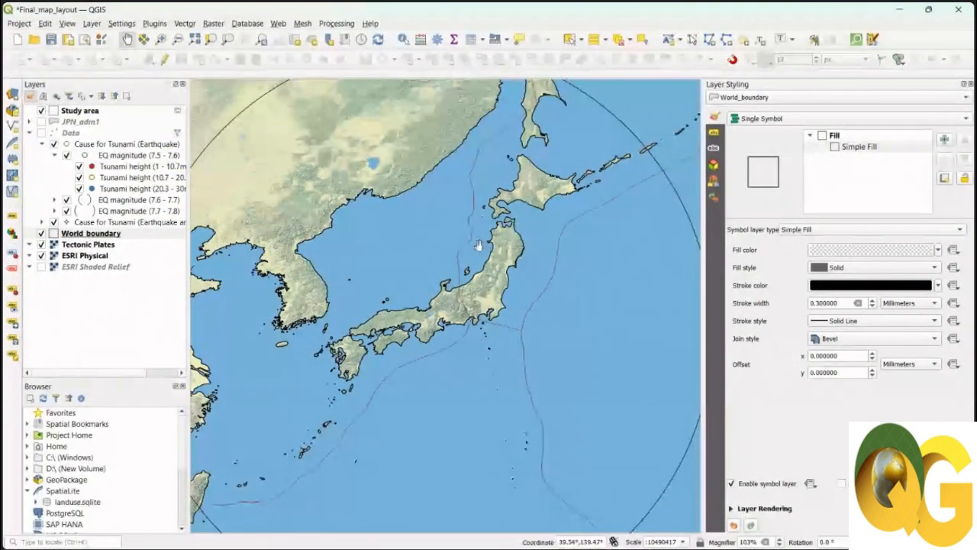
{"action": "scroll", "coordinate": [429, 207], "scroll_direction": "down", "scroll_amount": 2}
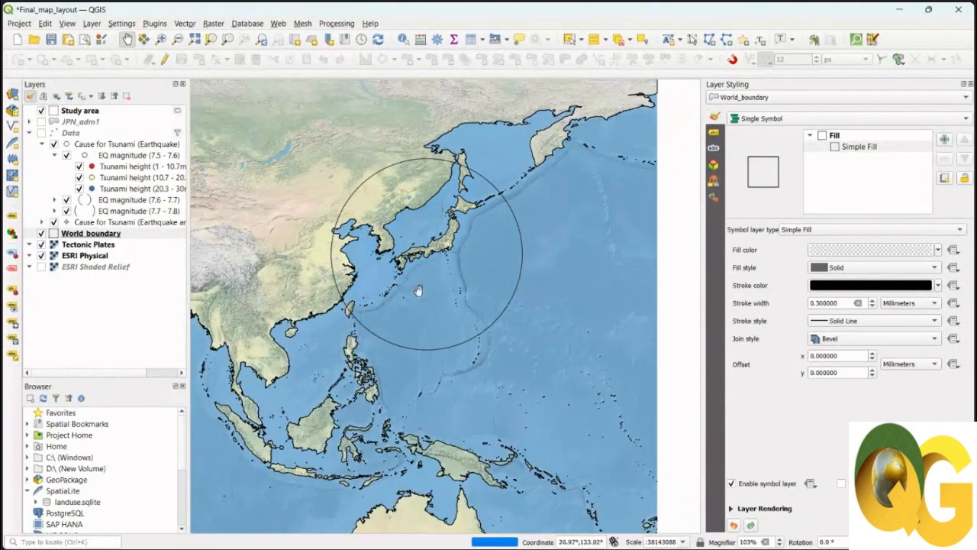
{"action": "left_click_drag", "start_coordinate": [451, 242], "coordinate": [468, 251]}
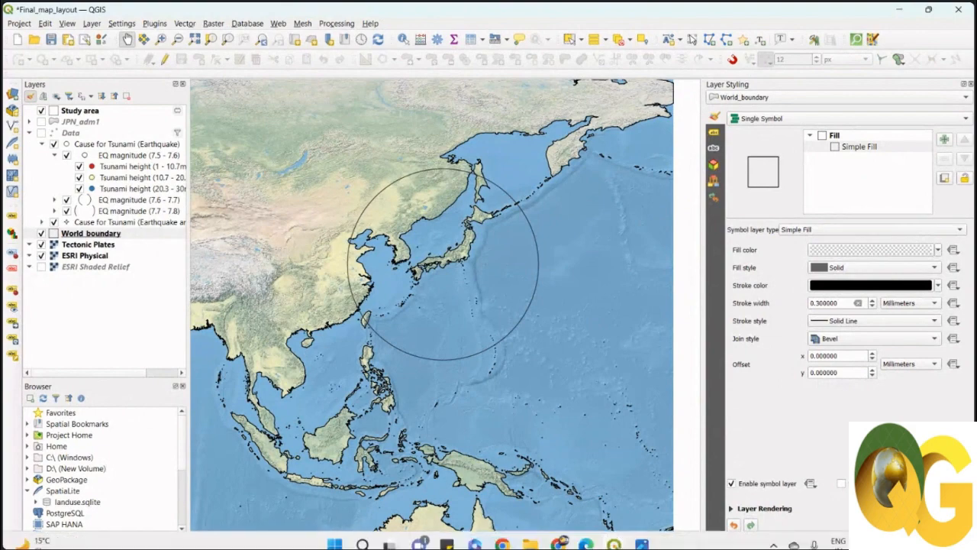
{"action": "mouse_move", "coordinate": [641, 537]}
{"action": "left_click", "coordinate": [641, 470]}
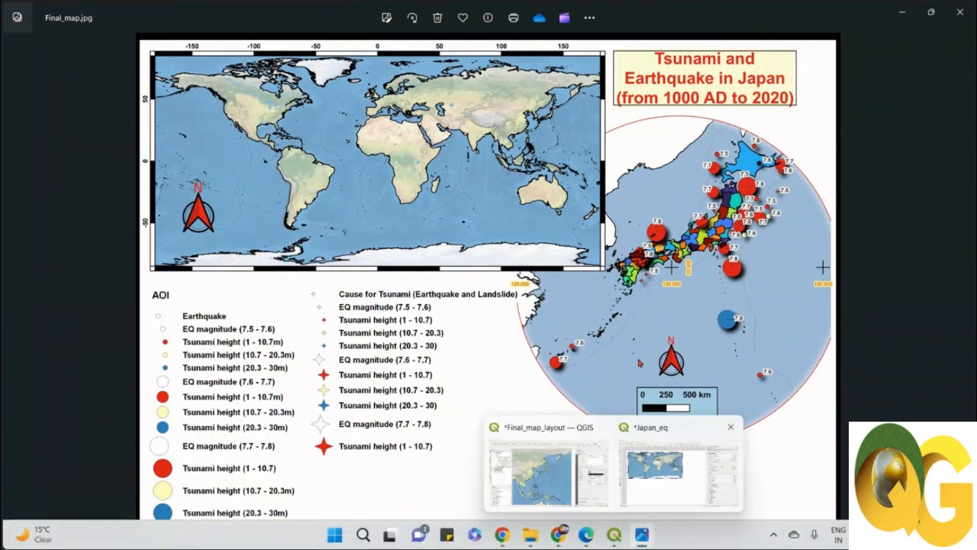
{"action": "mouse_move", "coordinate": [640, 538]}
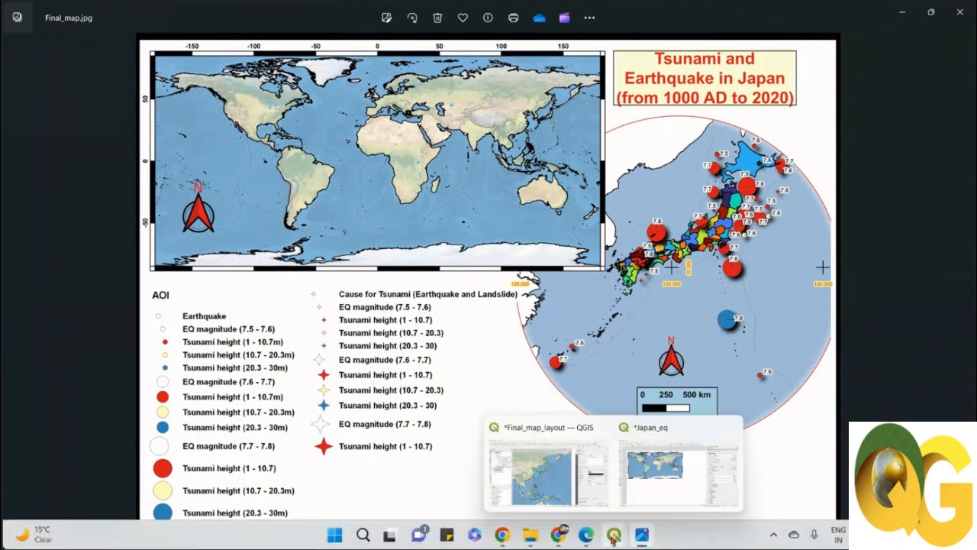
{"action": "left_click", "coordinate": [635, 495]}
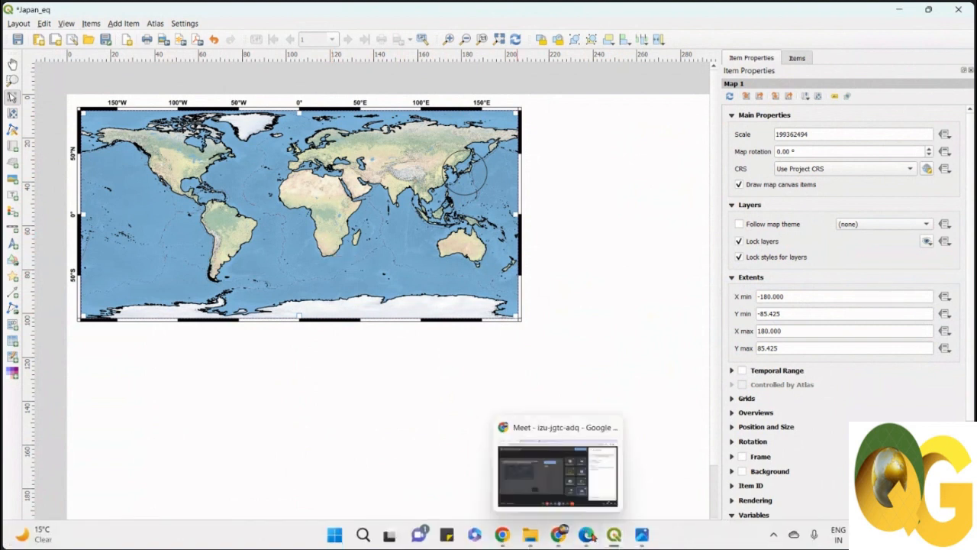
{"action": "mouse_move", "coordinate": [593, 537]}
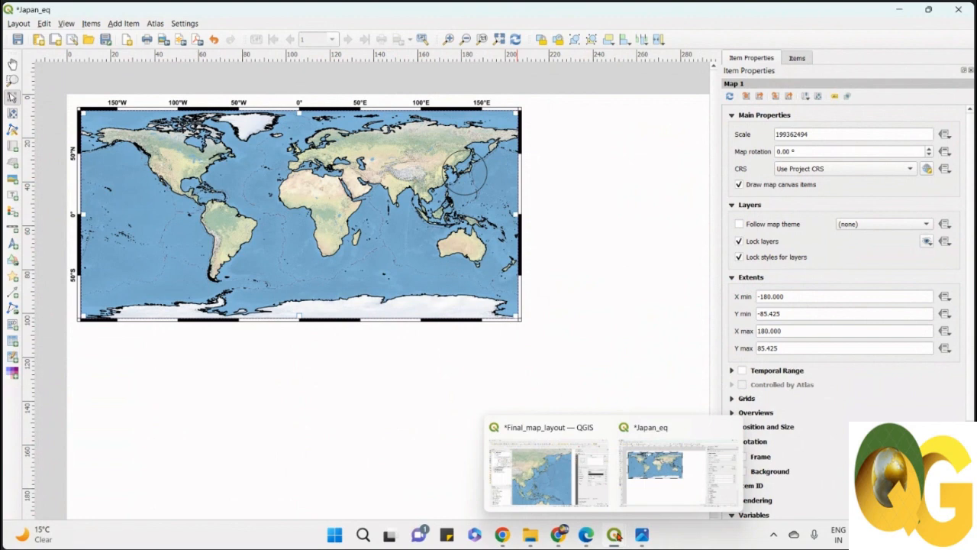
{"action": "left_click", "coordinate": [569, 504]}
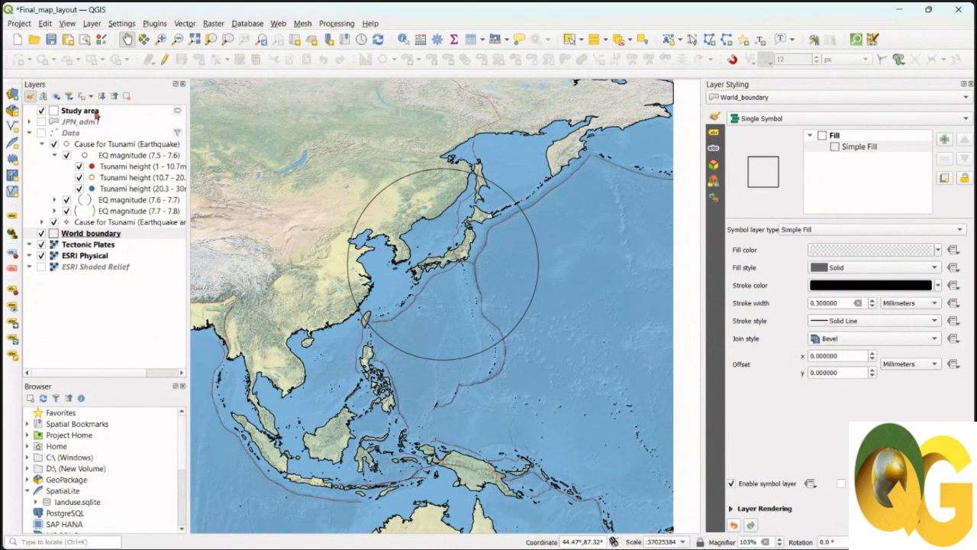
Render the Study area layer as Inverted Polygons with a white simple fill to mask everything outside the circle
{"action": "left_click", "coordinate": [80, 111]}
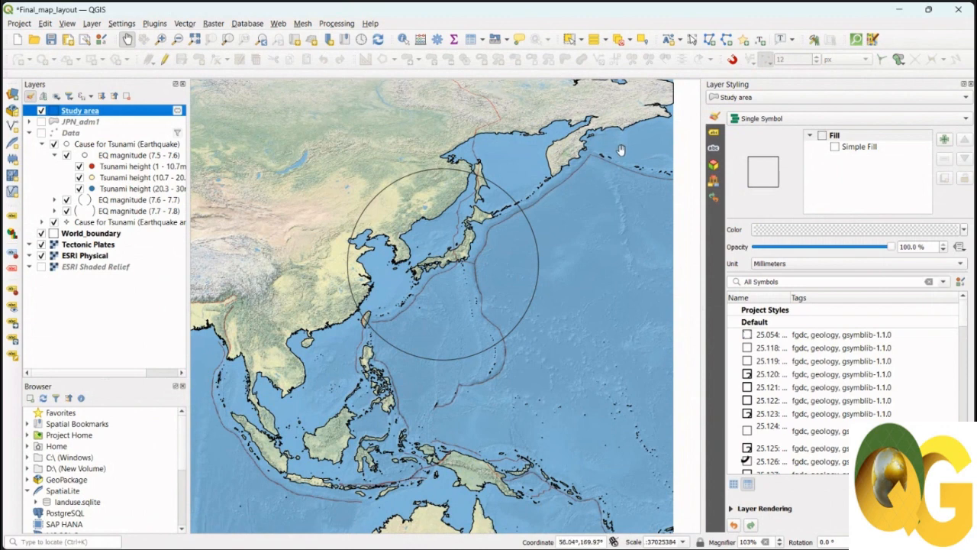
{"action": "left_click", "coordinate": [794, 120]}
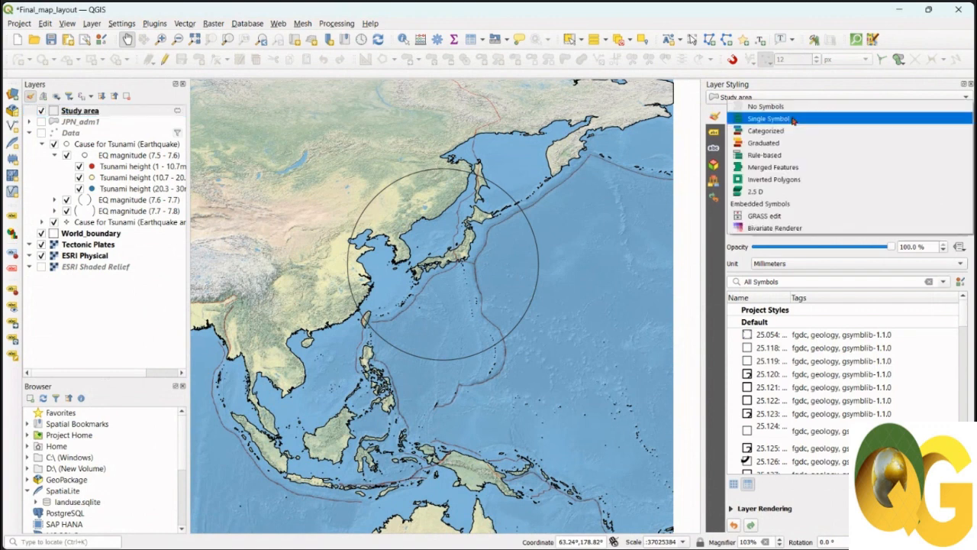
{"action": "left_click", "coordinate": [806, 180]}
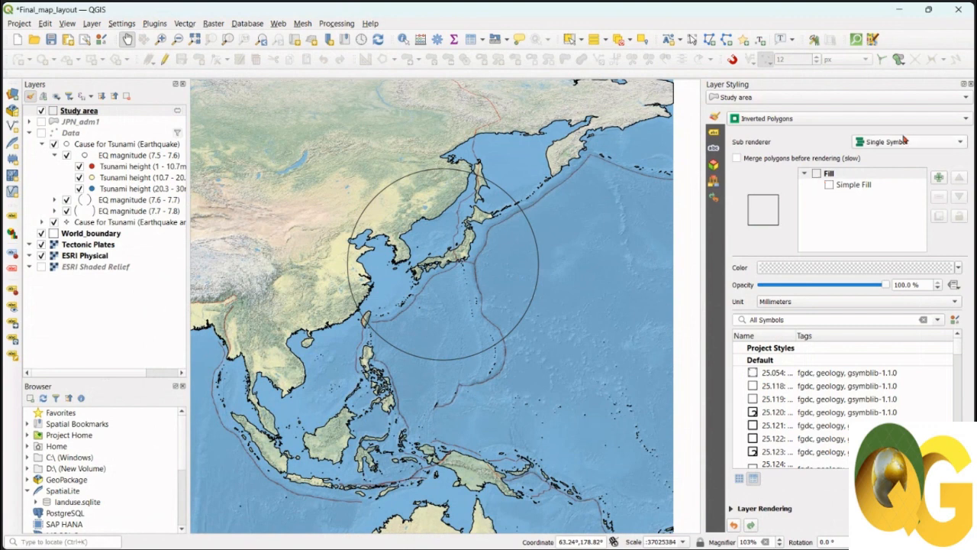
{"action": "left_click", "coordinate": [853, 184]}
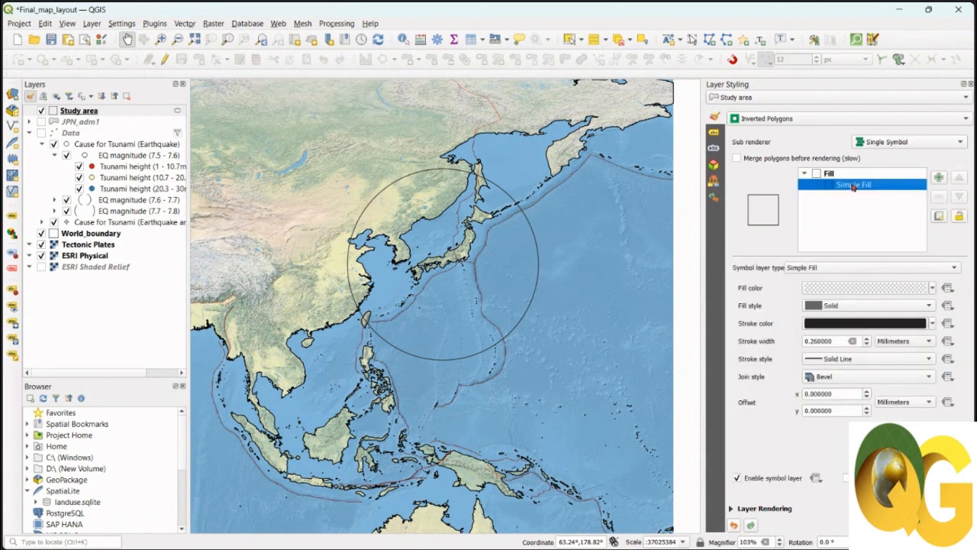
{"action": "left_click", "coordinate": [933, 289]}
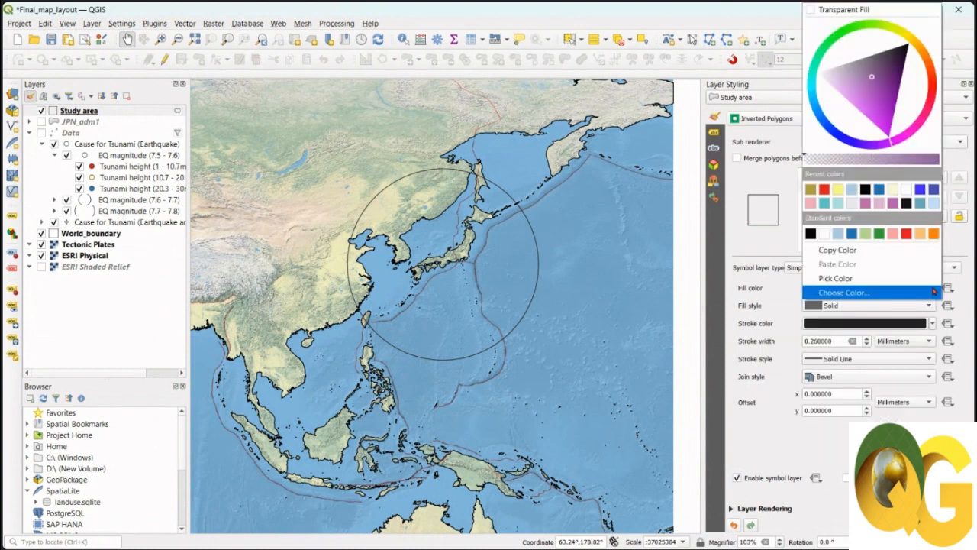
{"action": "left_click", "coordinate": [825, 234]}
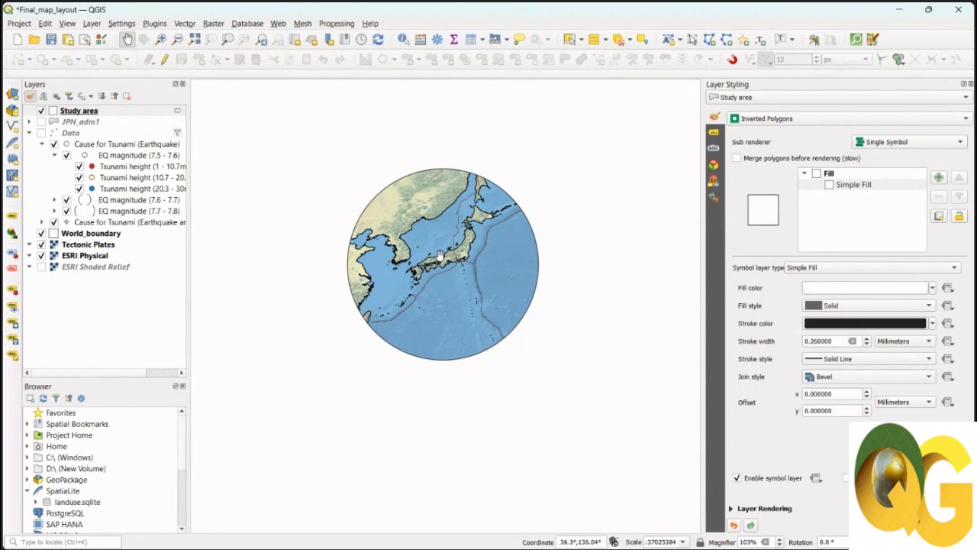
Zoom the canvas to the JPN_adm1 layer and turn on the Data and JPN_adm1 layers
{"action": "left_click", "coordinate": [84, 121]}
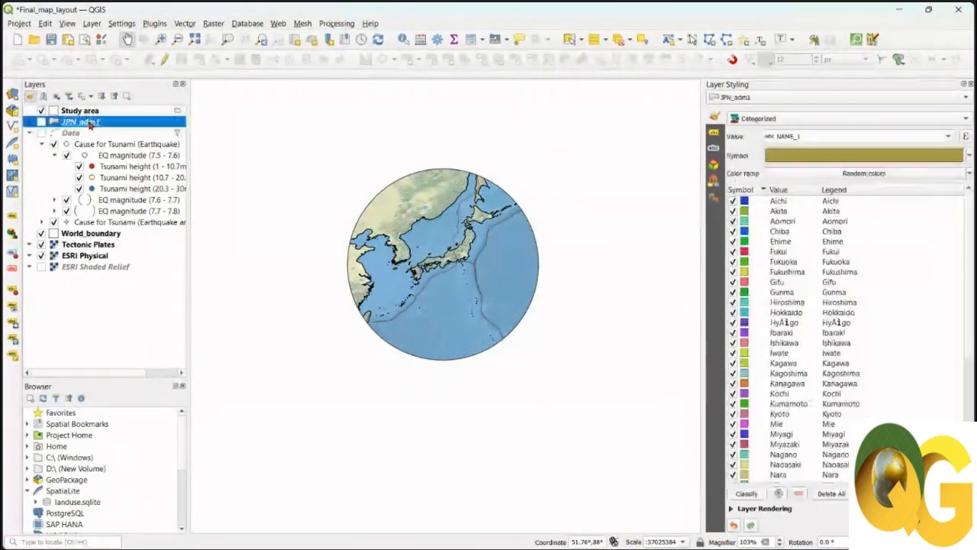
{"action": "right_click", "coordinate": [89, 121]}
{"action": "left_click", "coordinate": [122, 127]}
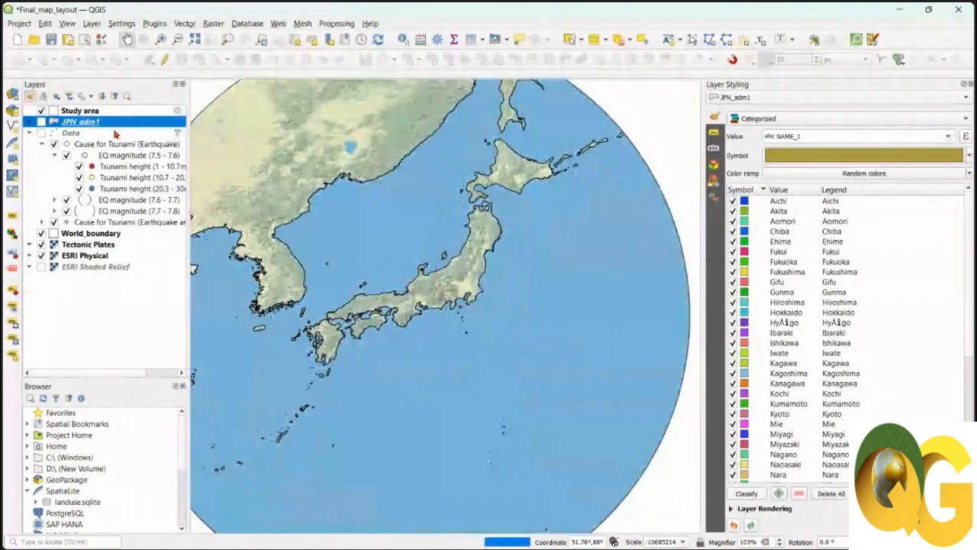
{"action": "left_click_drag", "start_coordinate": [452, 254], "coordinate": [475, 255]}
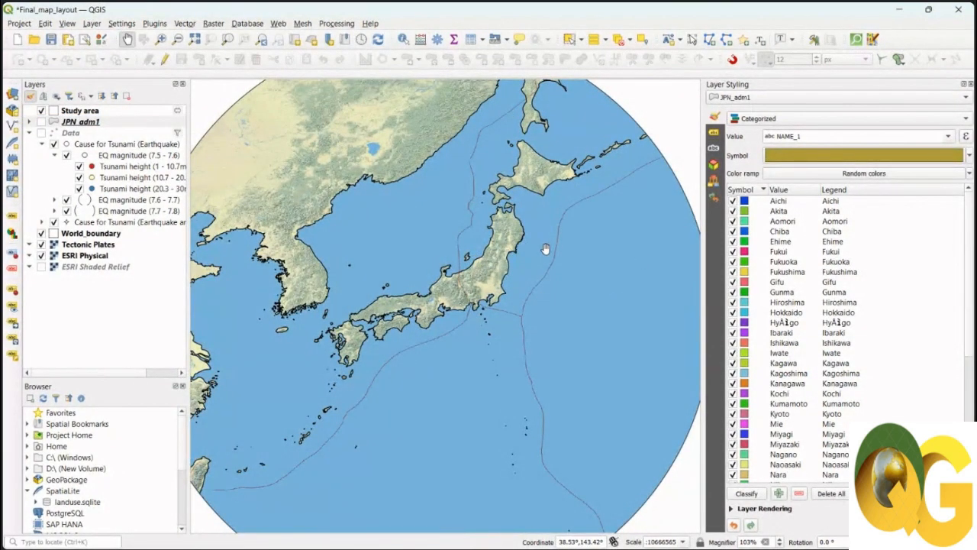
{"action": "left_click", "coordinate": [41, 133]}
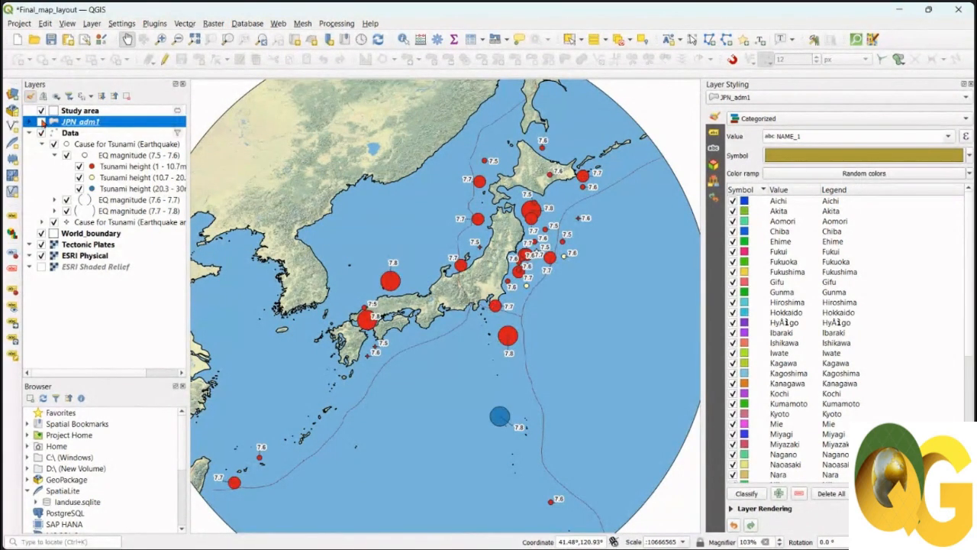
{"action": "left_click", "coordinate": [41, 121]}
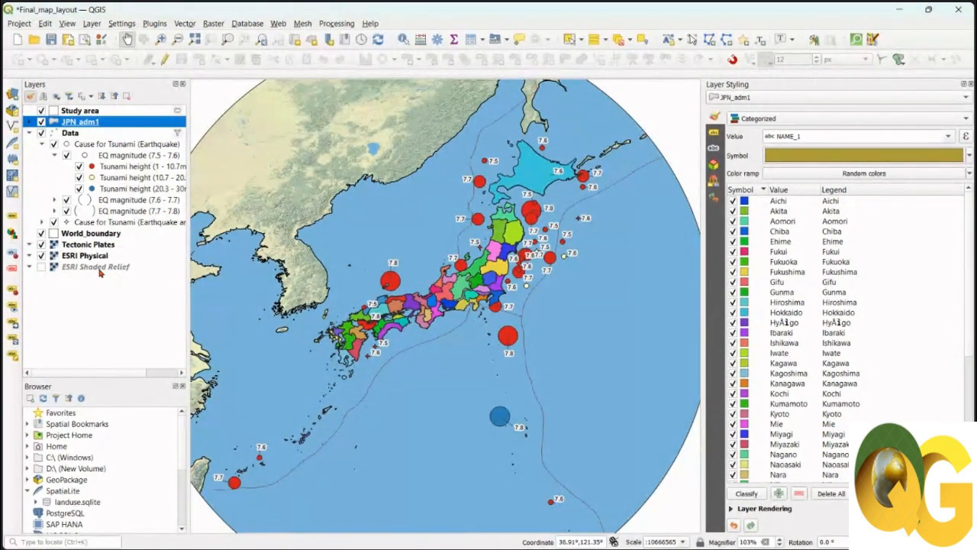
Swap the basemap by turning on ESRI Shaded Relief and turning off ESRI Physical
{"action": "left_click", "coordinate": [41, 266]}
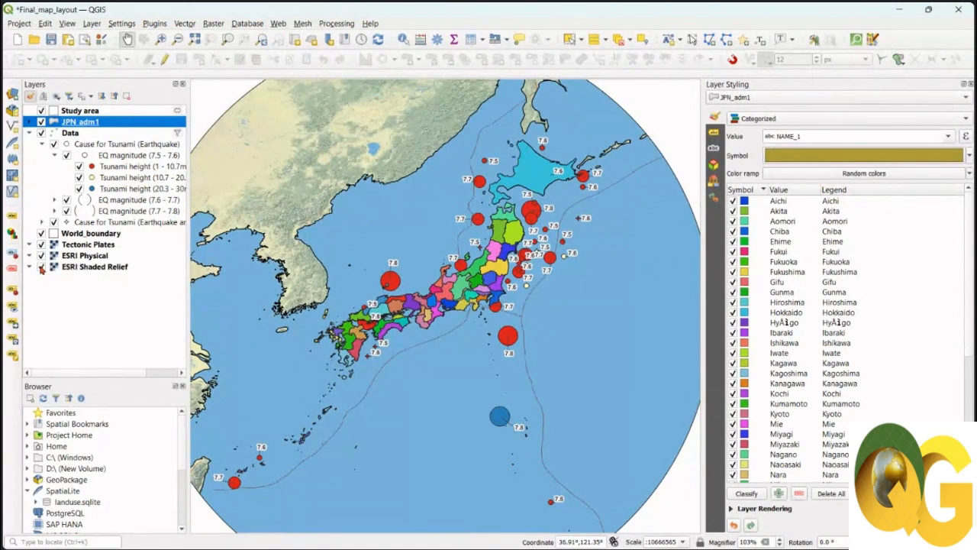
{"action": "left_click", "coordinate": [41, 257]}
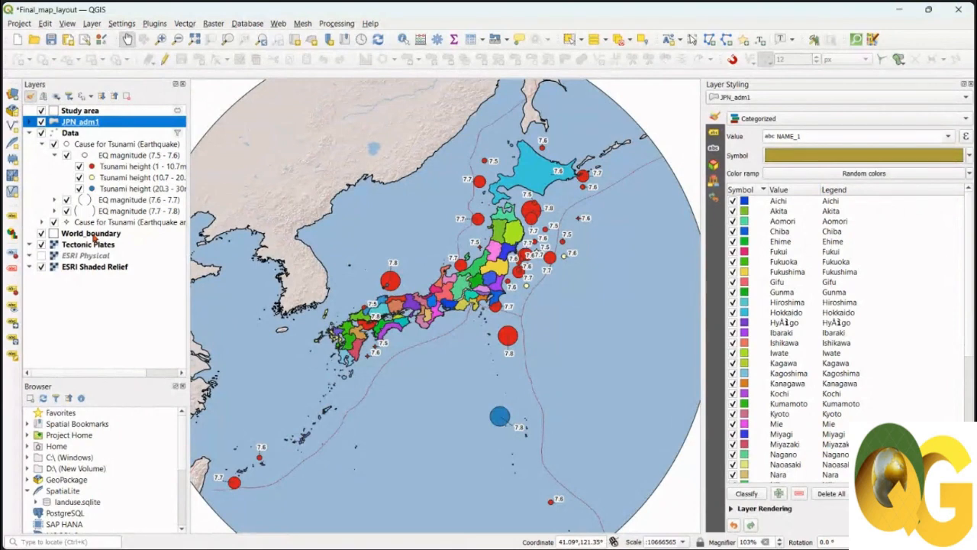
Set the World_boundary layer's simple fill colour to white
{"action": "left_click", "coordinate": [93, 235]}
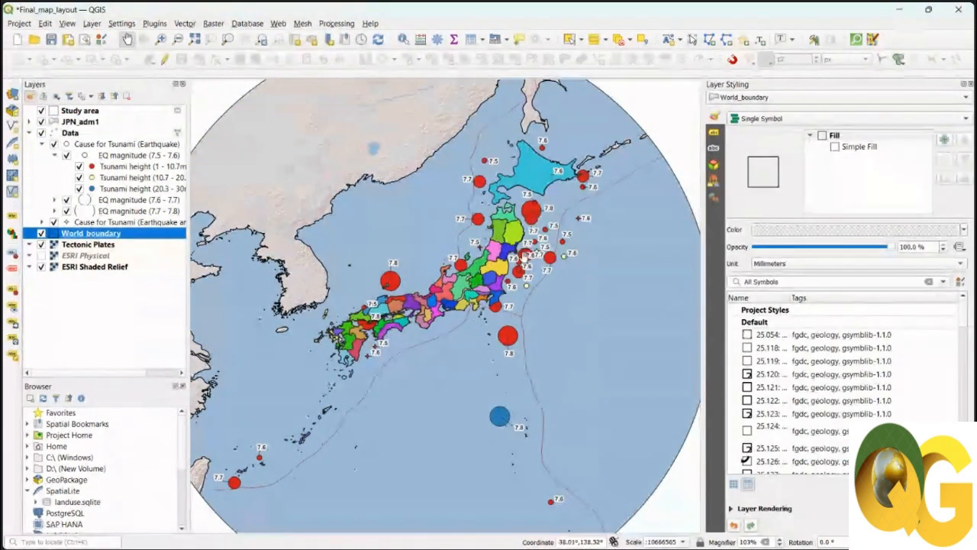
{"action": "left_click", "coordinate": [865, 149]}
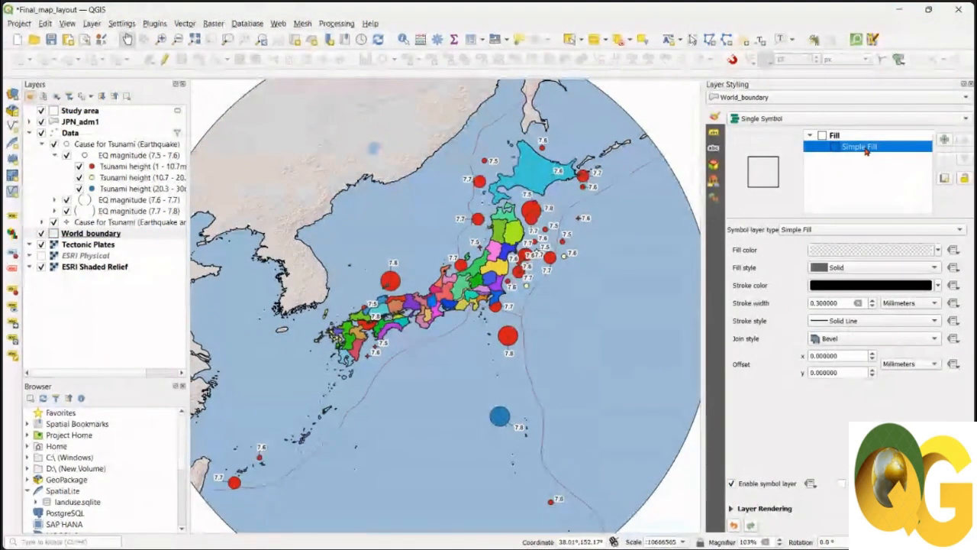
{"action": "left_click", "coordinate": [939, 251]}
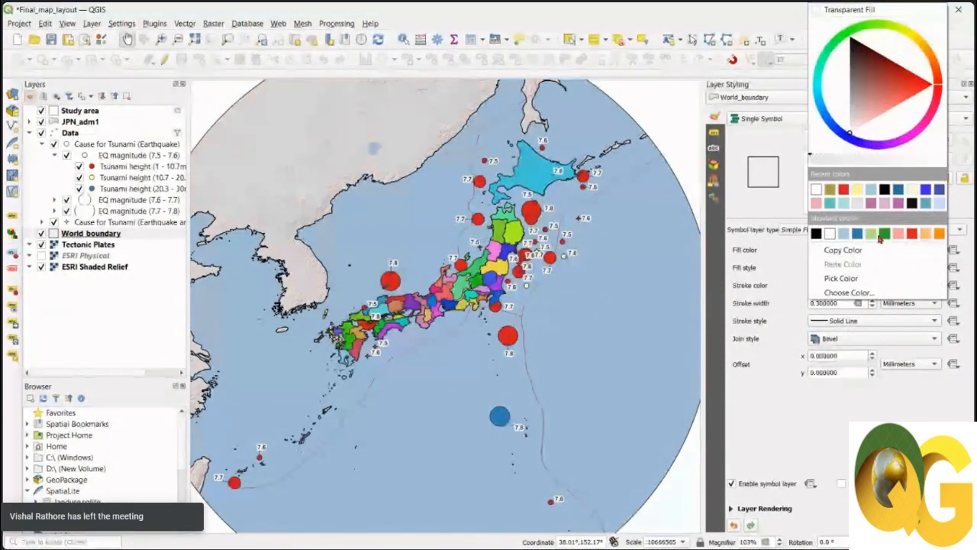
{"action": "left_click", "coordinate": [819, 194]}
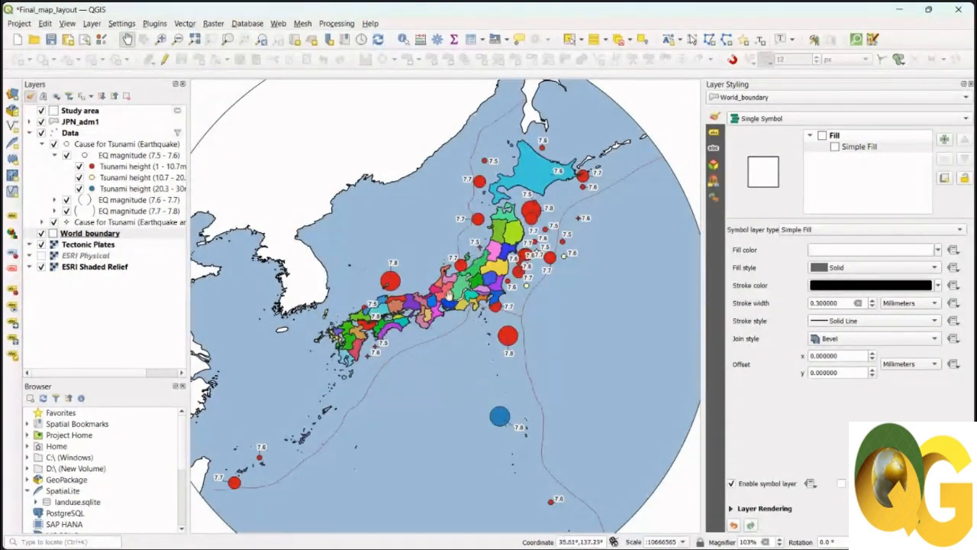
Set the JPN_adm1 layer's blending mode to Multiply in its layer rendering options
{"action": "left_click", "coordinate": [91, 124]}
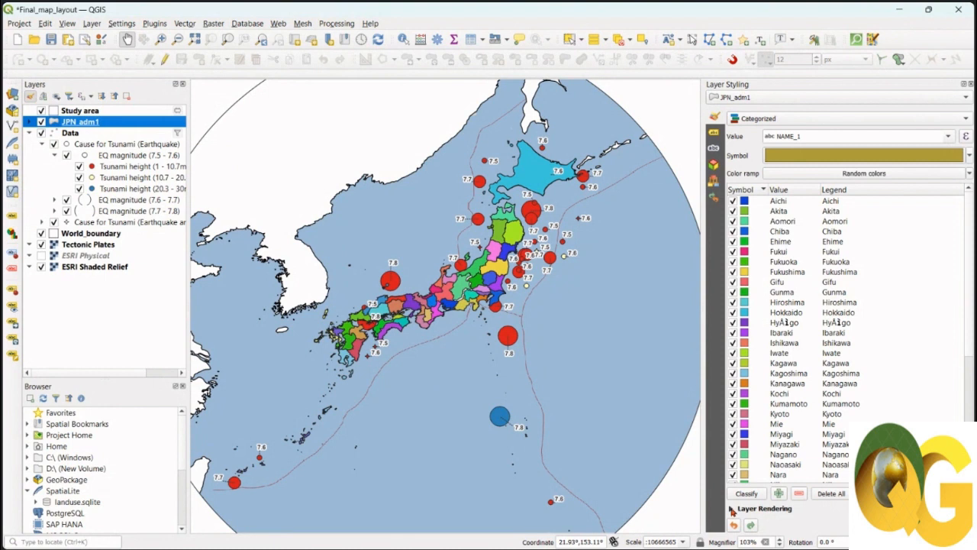
{"action": "left_click", "coordinate": [732, 509]}
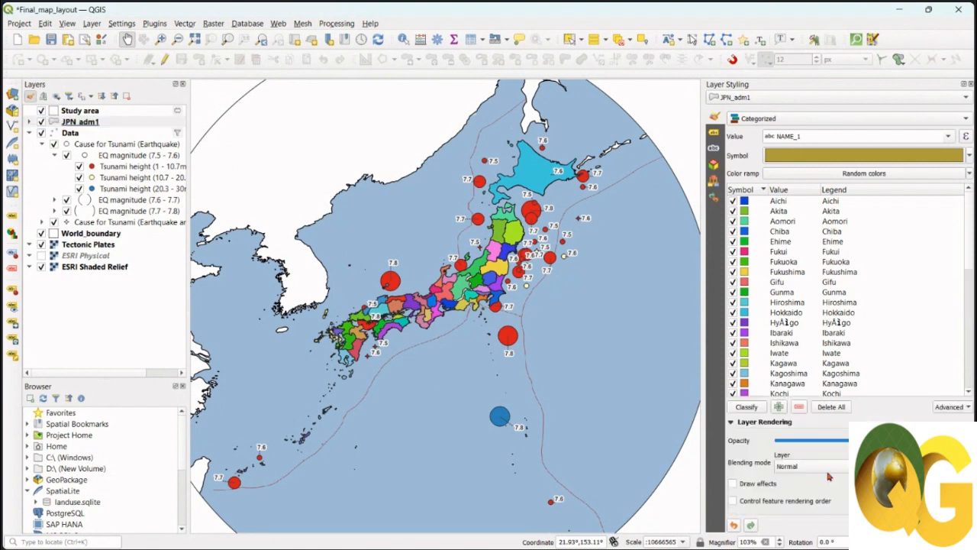
{"action": "left_click", "coordinate": [840, 466]}
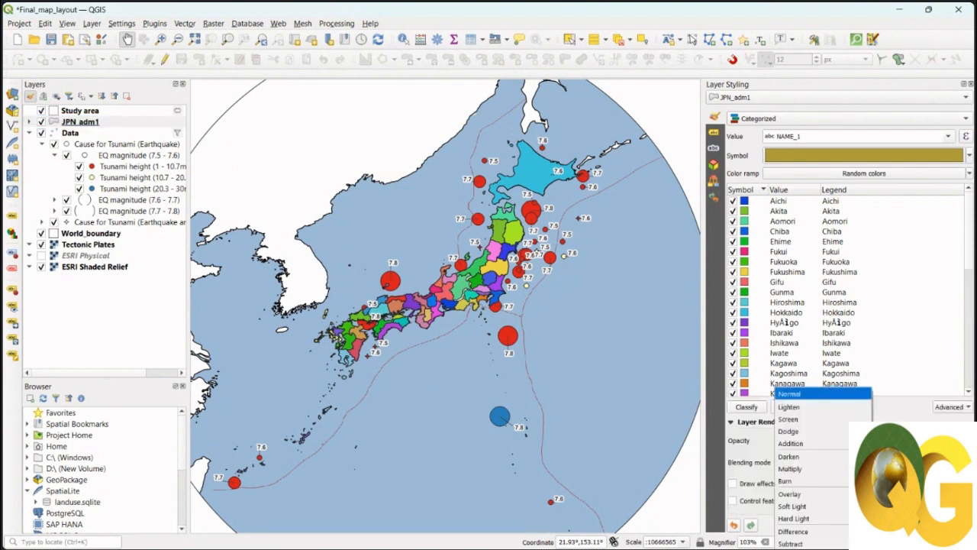
{"action": "left_click", "coordinate": [840, 469]}
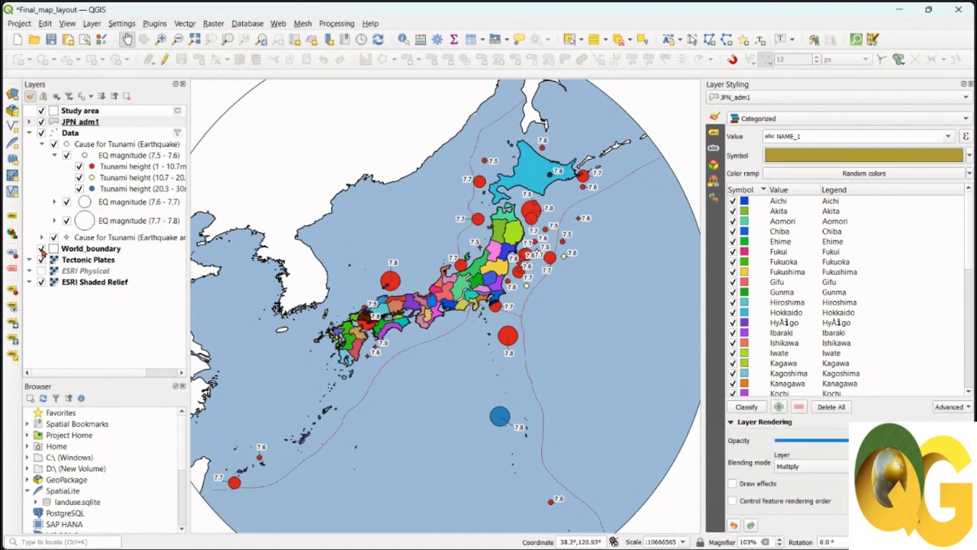
Reorder the layers so Data sits directly under Study area, followed by JPN_adm1, ESRI Shaded Relief and World_boundary
{"action": "left_click", "coordinate": [49, 282]}
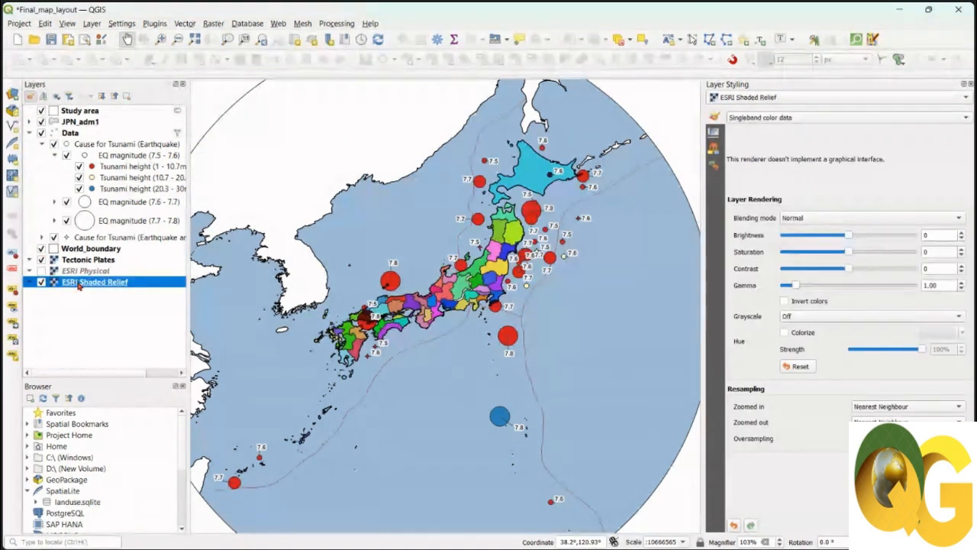
{"action": "left_click_drag", "start_coordinate": [77, 282], "coordinate": [72, 134]}
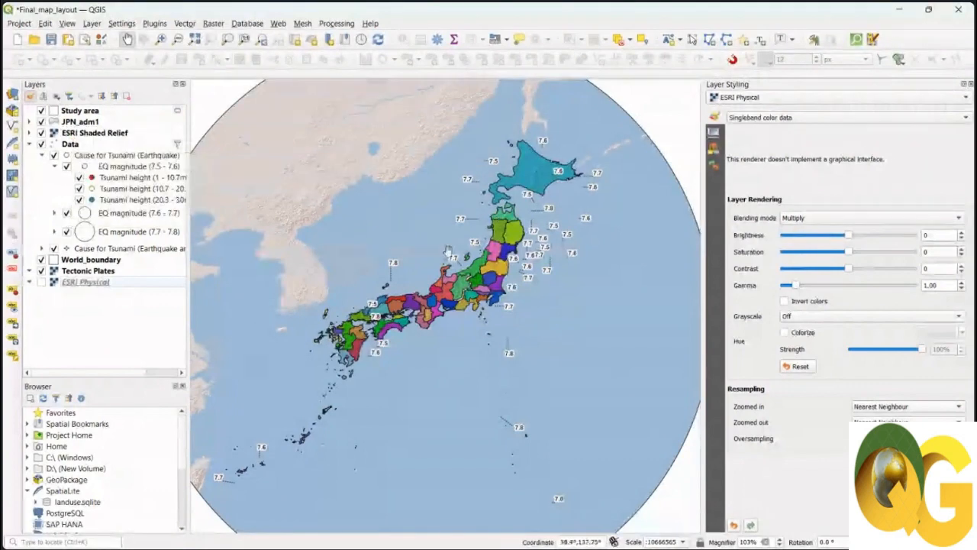
{"action": "left_click_drag", "start_coordinate": [71, 146], "coordinate": [69, 133]}
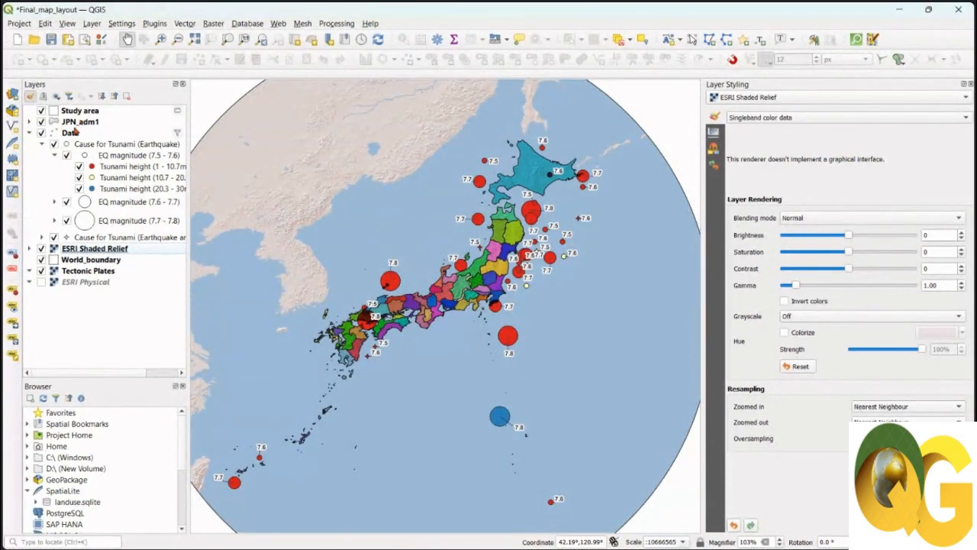
{"action": "left_click_drag", "start_coordinate": [78, 124], "coordinate": [81, 248]}
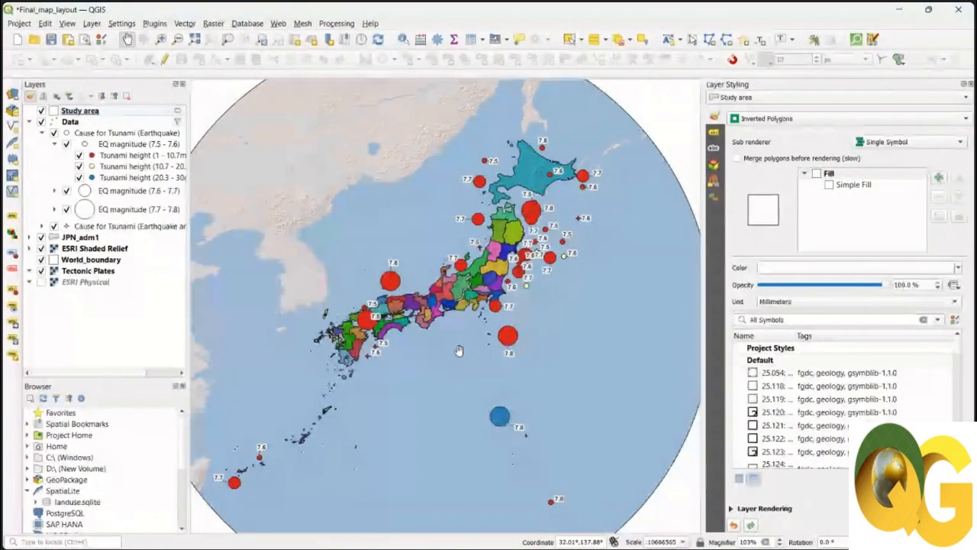
In the Japan_eq layout, add a second map overlapping the world map's lower-right corner and widen it to about 105 mm
{"action": "mouse_move", "coordinate": [614, 535]}
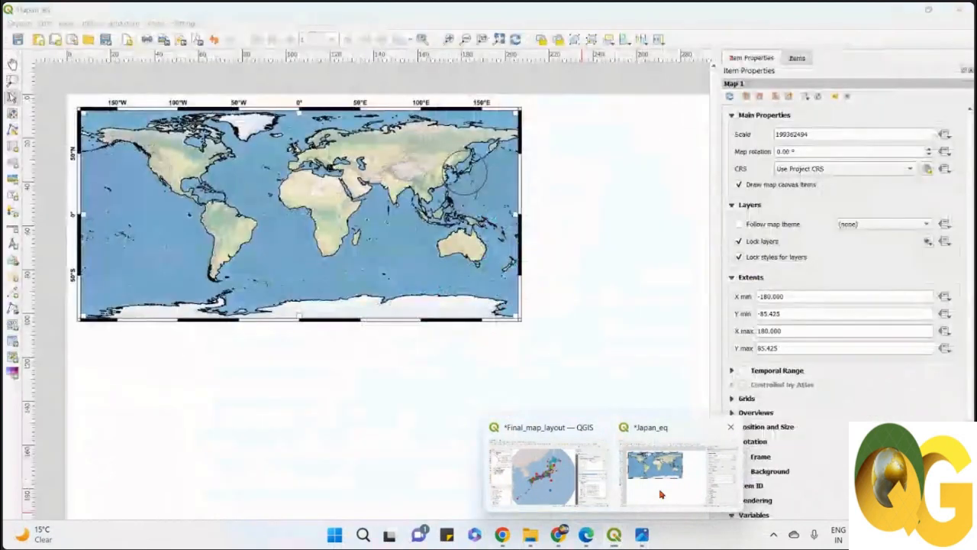
{"action": "left_click", "coordinate": [662, 494]}
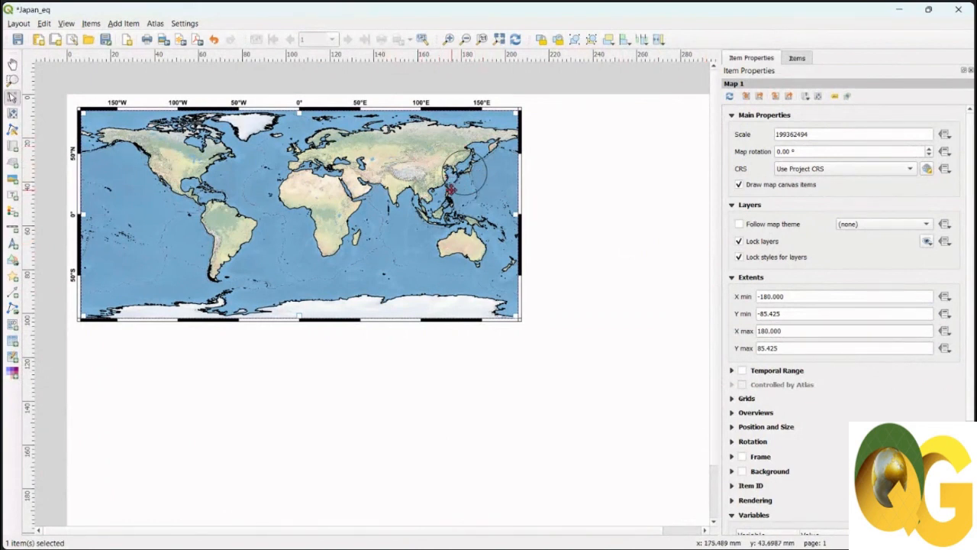
{"action": "left_click", "coordinate": [571, 223]}
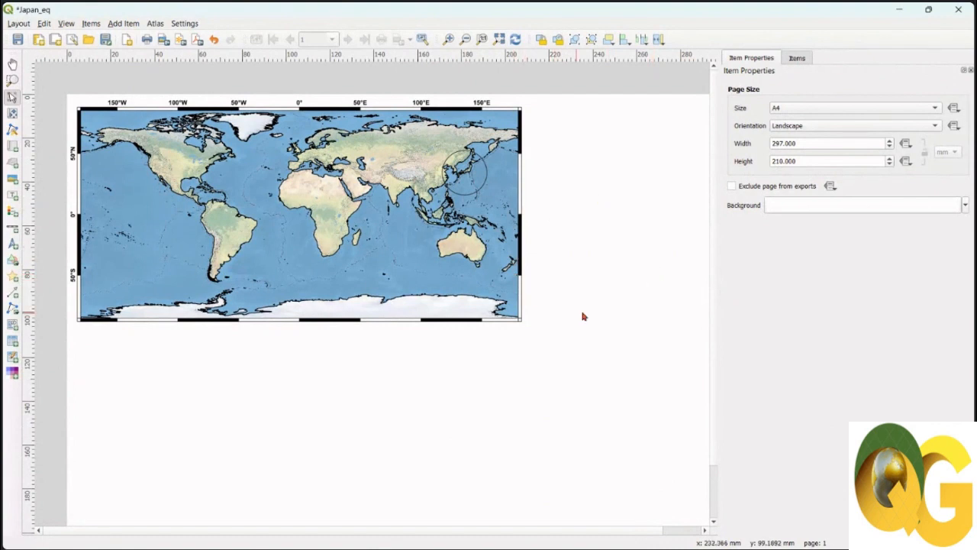
{"action": "left_click", "coordinate": [126, 24]}
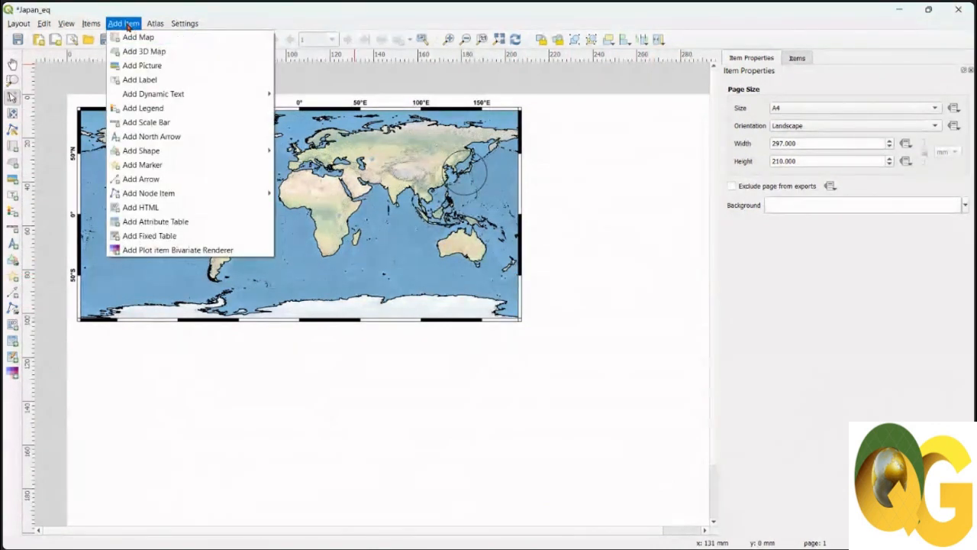
{"action": "left_click", "coordinate": [159, 42]}
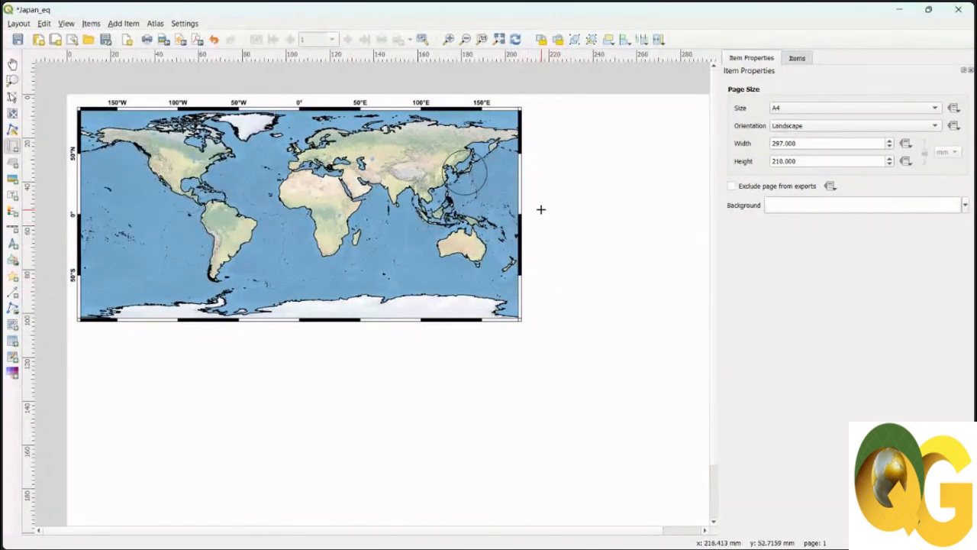
{"action": "left_click_drag", "start_coordinate": [540, 209], "coordinate": [687, 375]}
{"action": "left_click_drag", "start_coordinate": [657, 328], "coordinate": [538, 391]}
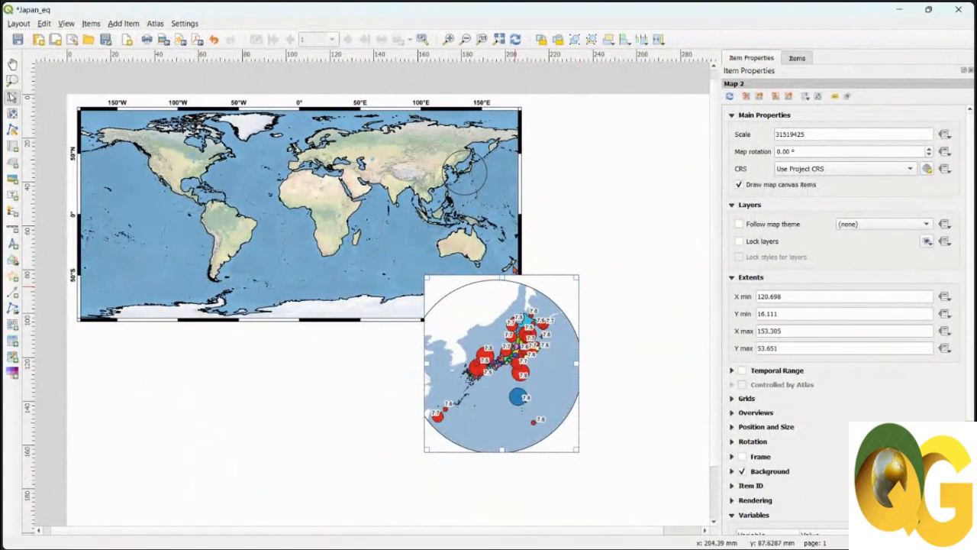
{"action": "left_click", "coordinate": [515, 40]}
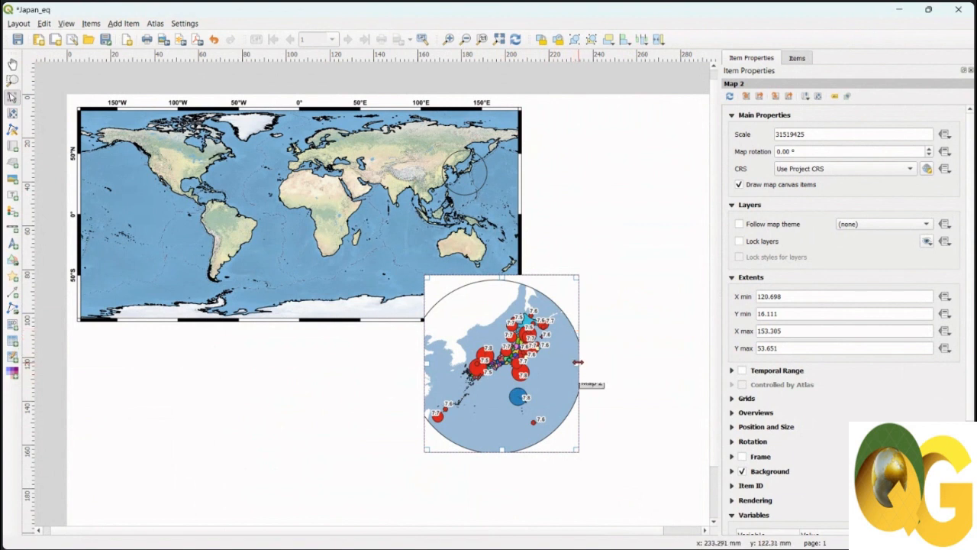
{"action": "left_click_drag", "start_coordinate": [578, 362], "coordinate": [654, 363]}
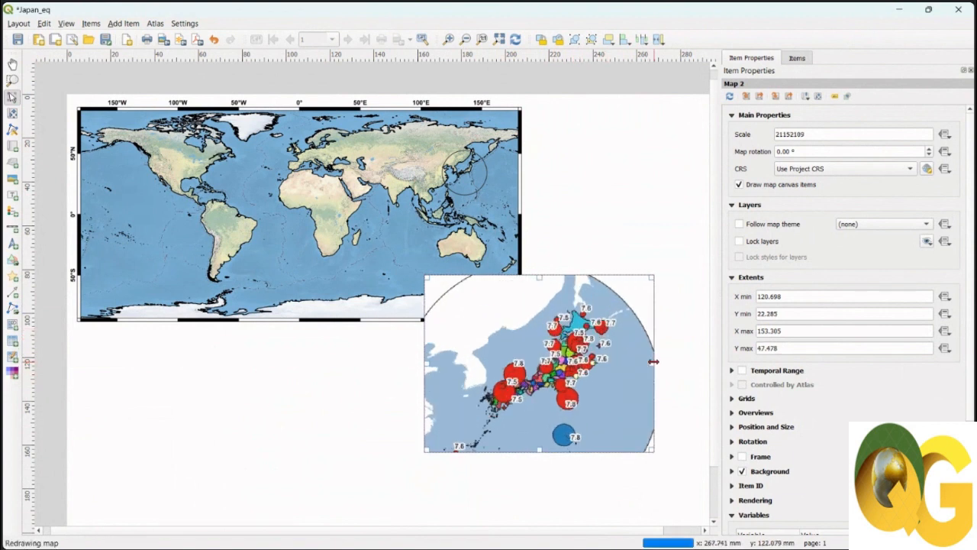
Switch to the Final_map_layout project and copy the Extent coordinates from the Study area layer's properties
{"action": "mouse_move", "coordinate": [612, 540]}
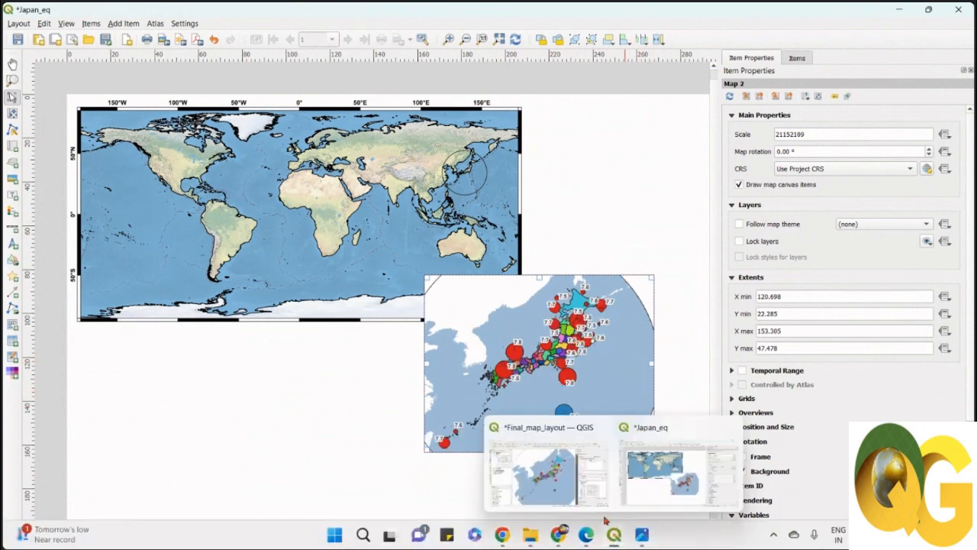
{"action": "left_click", "coordinate": [549, 470]}
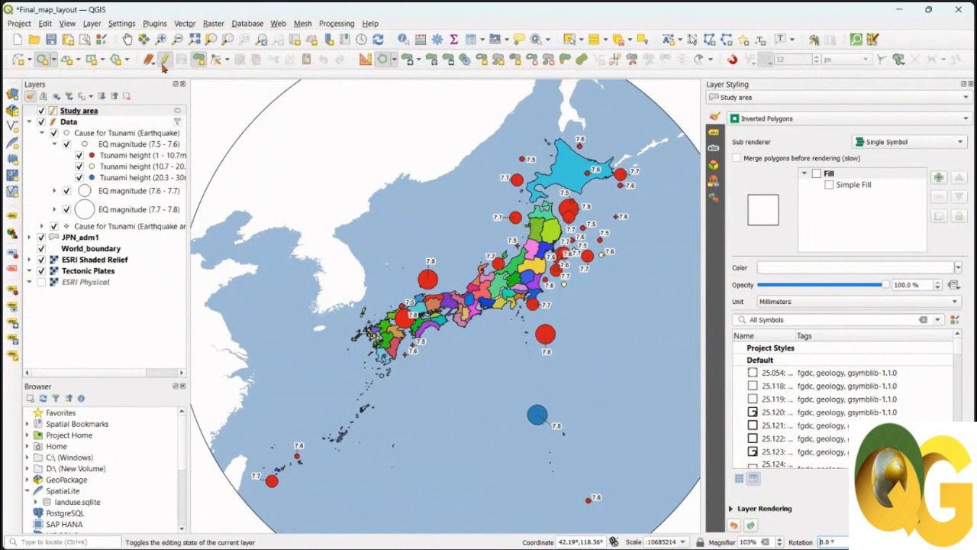
{"action": "left_click", "coordinate": [99, 114]}
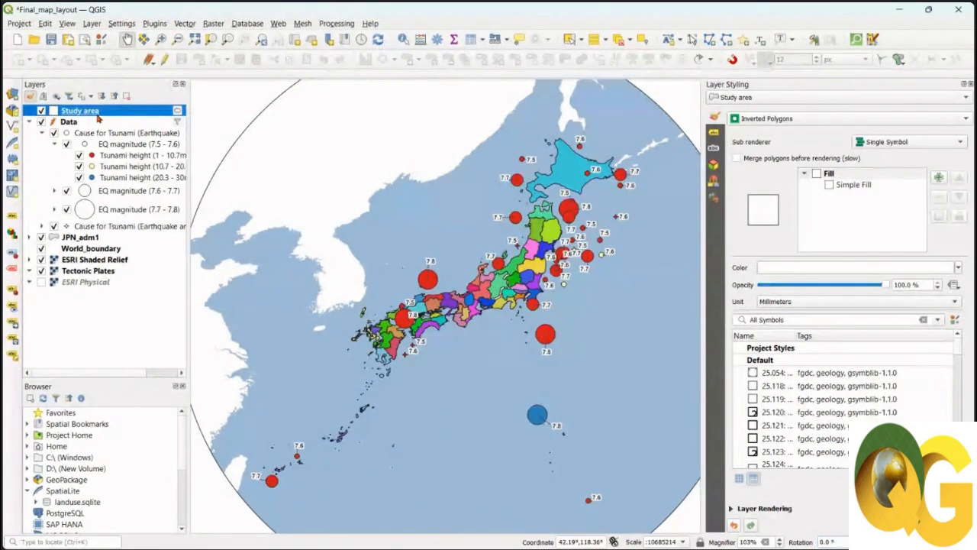
{"action": "right_click", "coordinate": [106, 113]}
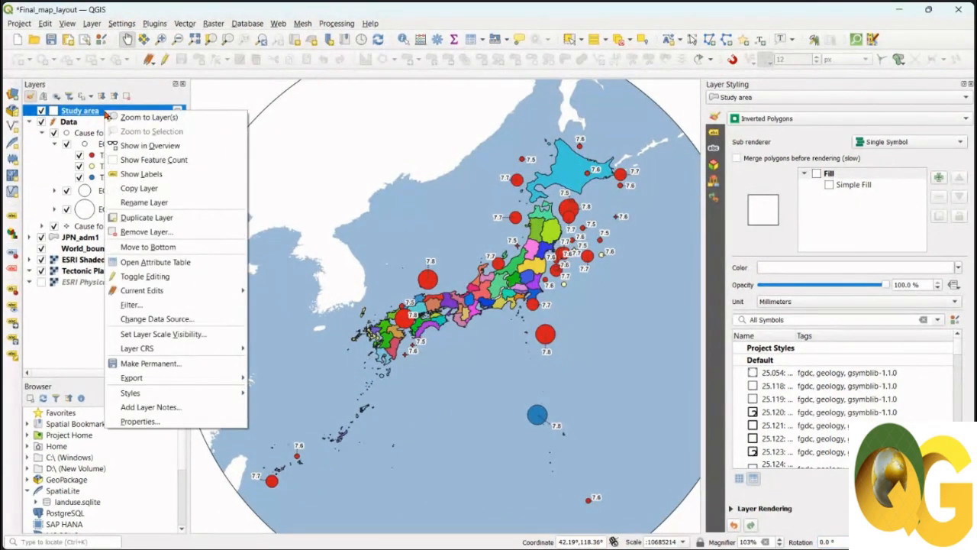
{"action": "left_click", "coordinate": [156, 423]}
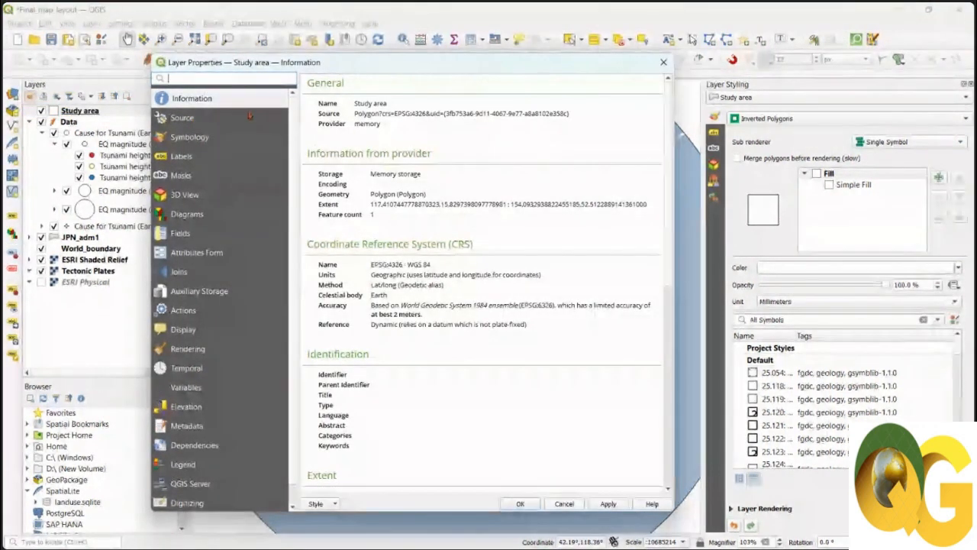
{"action": "triple_click", "coordinate": [372, 205]}
{"action": "left_click", "coordinate": [376, 213]}
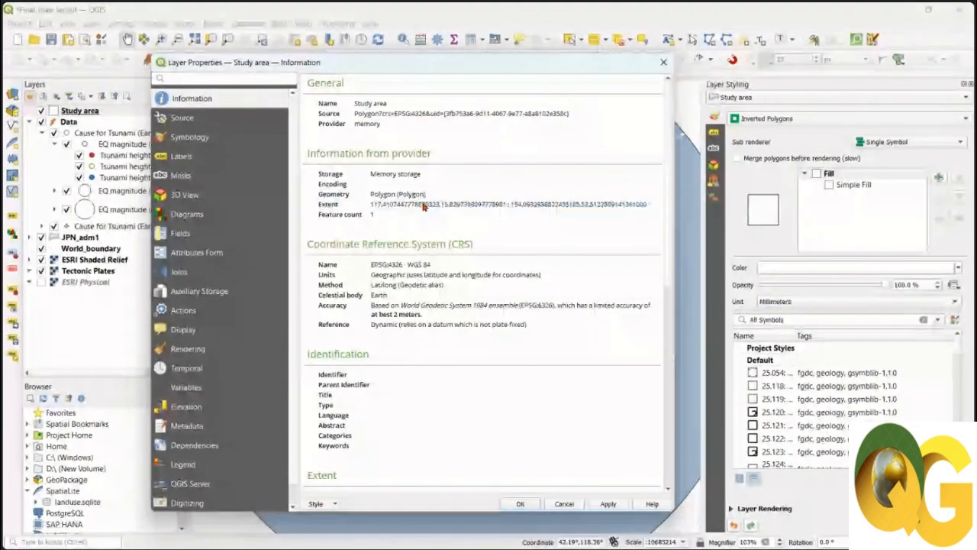
{"action": "triple_click", "coordinate": [375, 207]}
{"action": "right_click", "coordinate": [469, 207]}
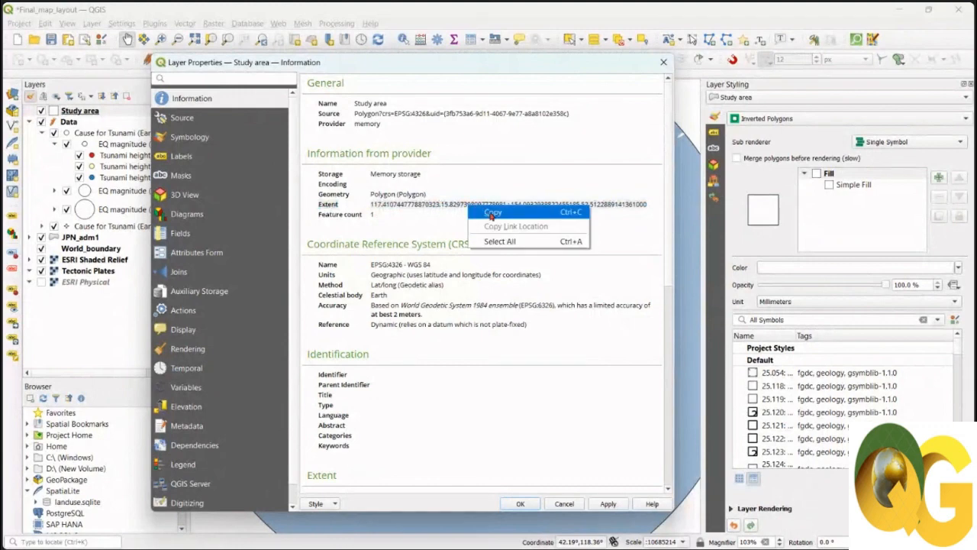
{"action": "left_click", "coordinate": [492, 215]}
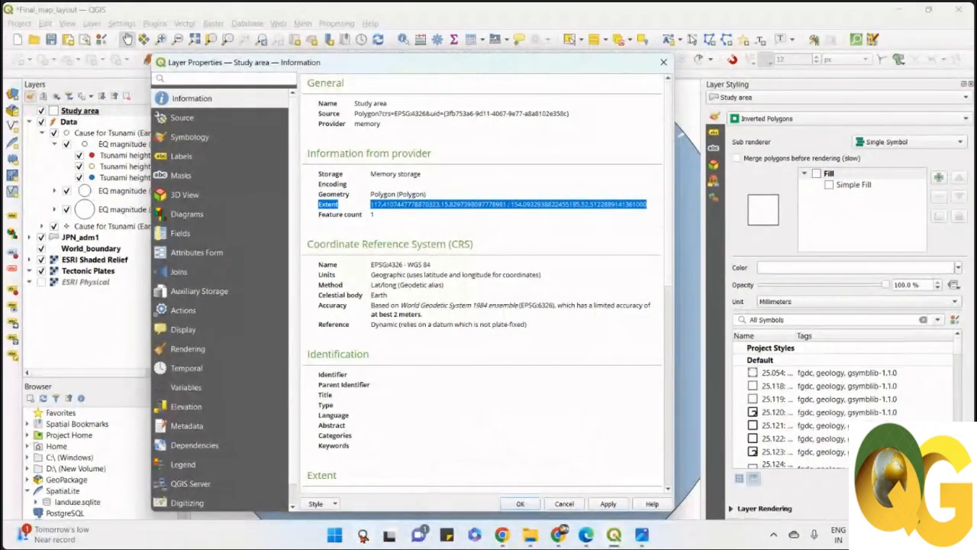
Paste the copied extent into a Notepad document and close the Study area layer properties
{"action": "left_click", "coordinate": [363, 535]}
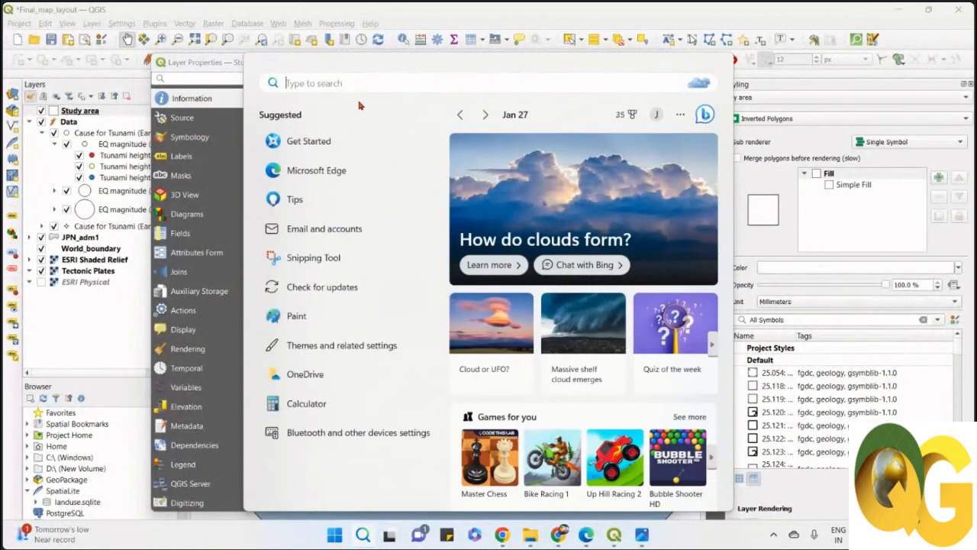
{"action": "type", "text": "note"}
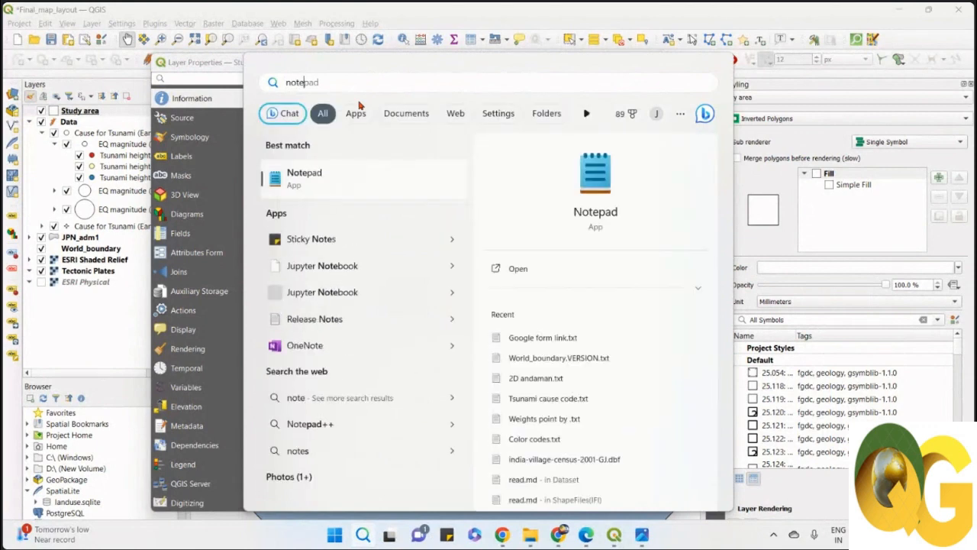
{"action": "key", "text": "Return"}
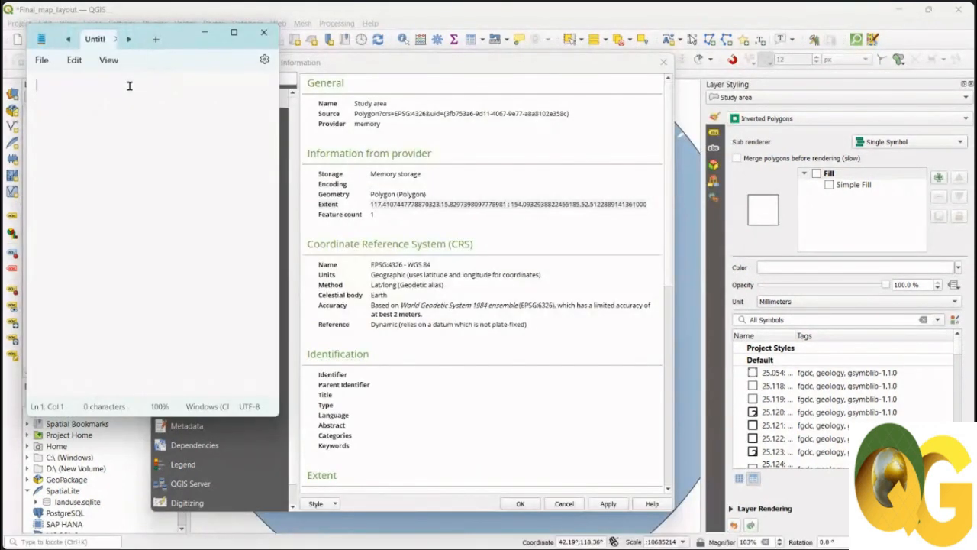
{"action": "key", "text": "ctrl+v"}
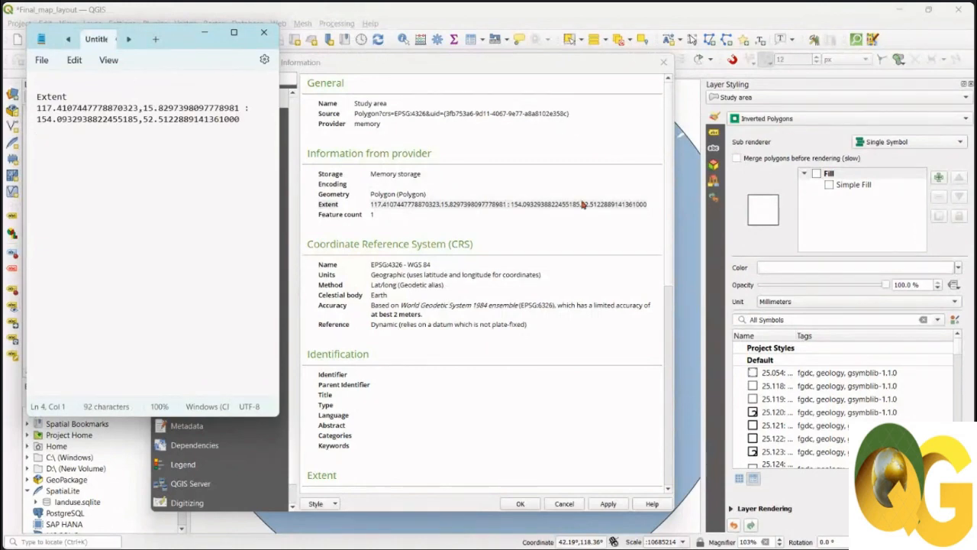
{"action": "left_click", "coordinate": [663, 61]}
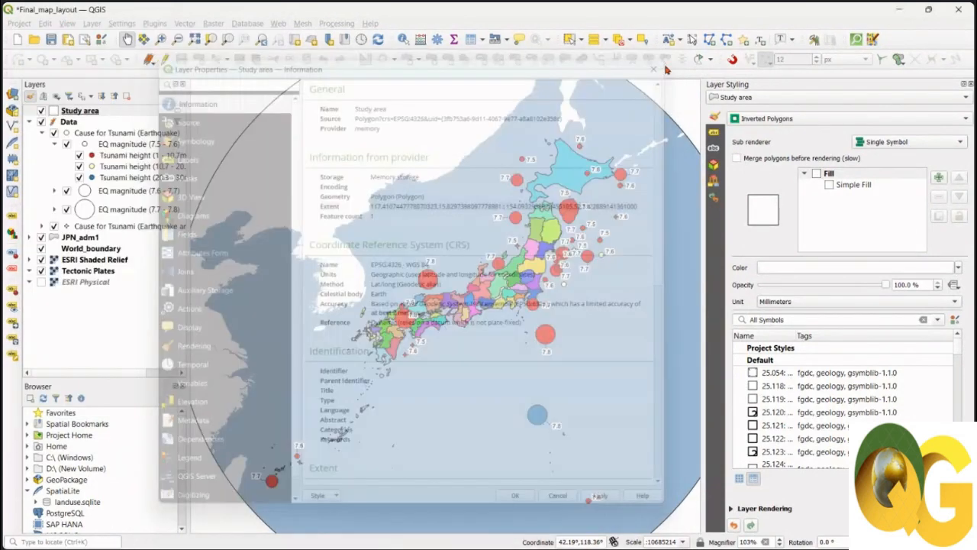
Switch to the Japan_eq layout, bring up the Notepad extent notes, and arrange both windows side by side
{"action": "mouse_move", "coordinate": [600, 541]}
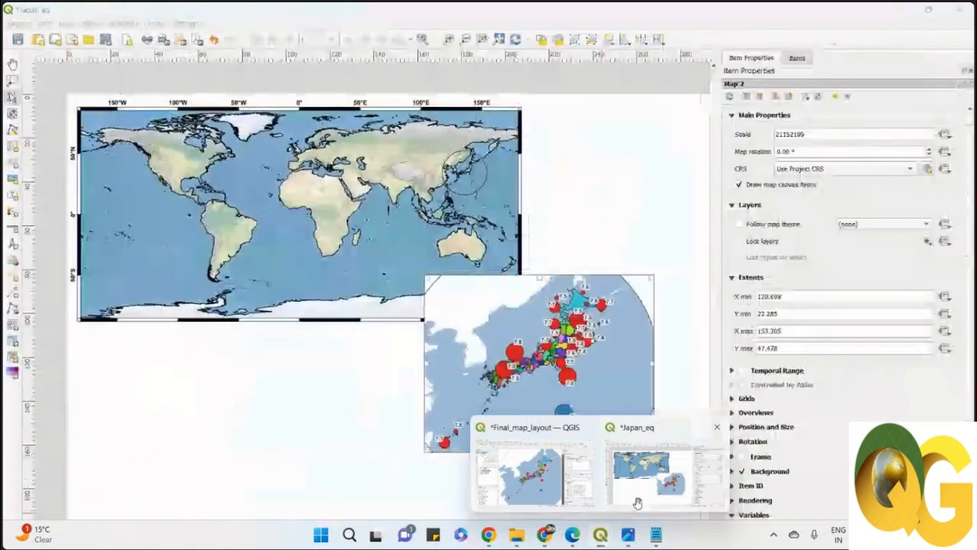
{"action": "left_click", "coordinate": [650, 466]}
{"action": "left_click", "coordinate": [656, 539]}
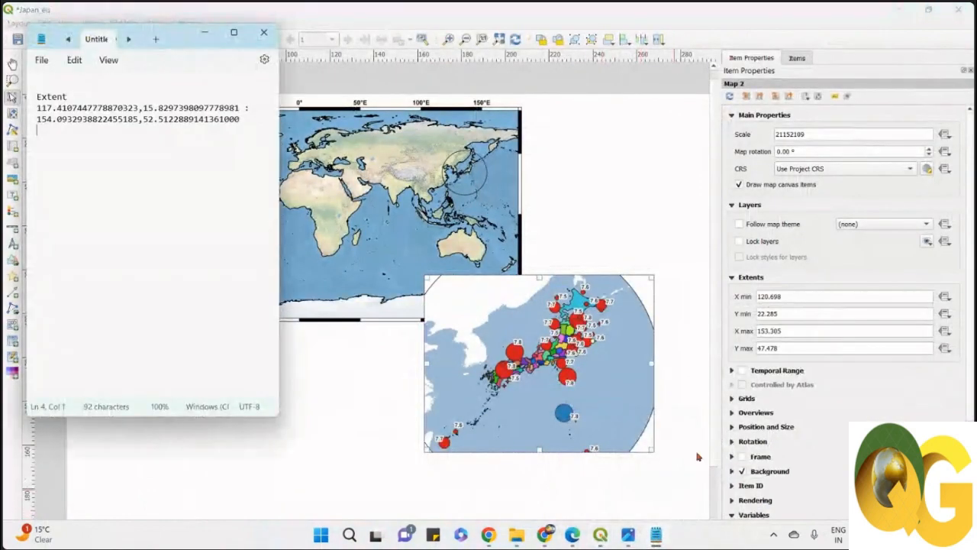
{"action": "left_click", "coordinate": [929, 14]}
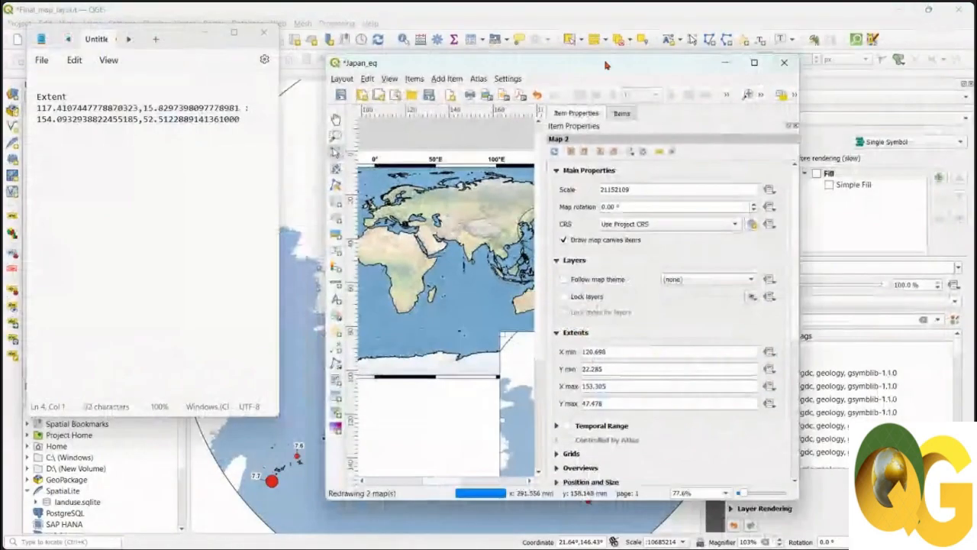
{"action": "left_click_drag", "start_coordinate": [606, 63], "coordinate": [649, 41]}
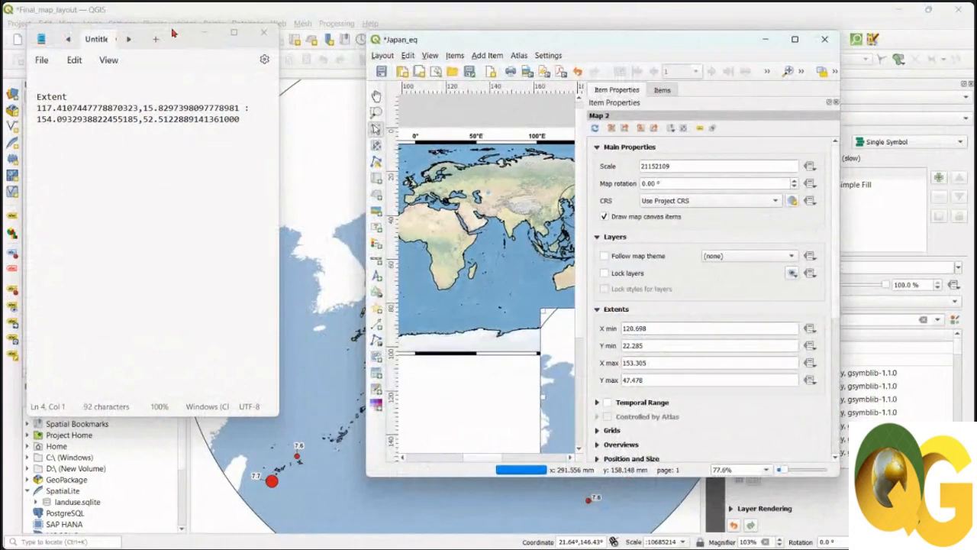
{"action": "left_click_drag", "start_coordinate": [173, 33], "coordinate": [225, 44]}
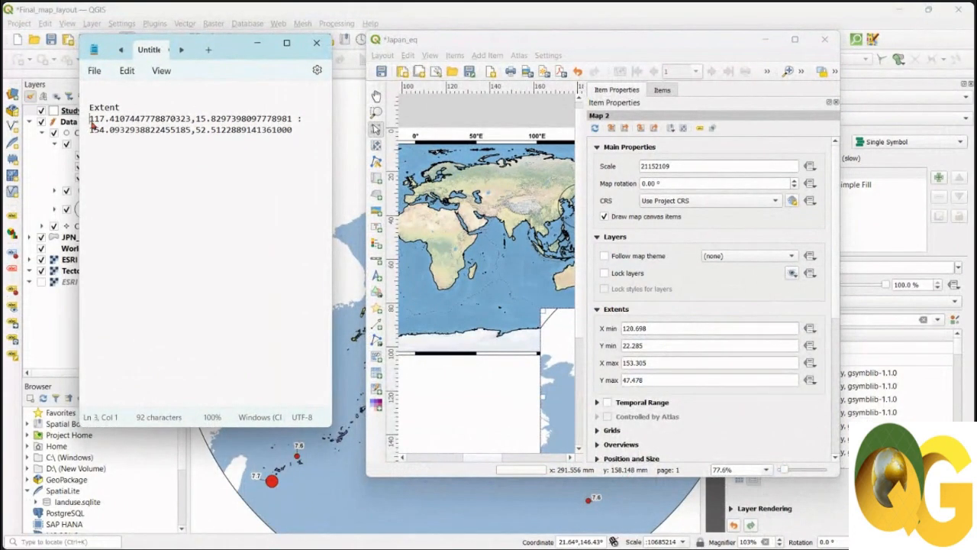
Copy the minimum coordinates from Notepad into the Japan map's extents: X min 117.410744777887032 and Y min 15.8297398097778981
{"action": "left_click_drag", "start_coordinate": [92, 124], "coordinate": [187, 122]}
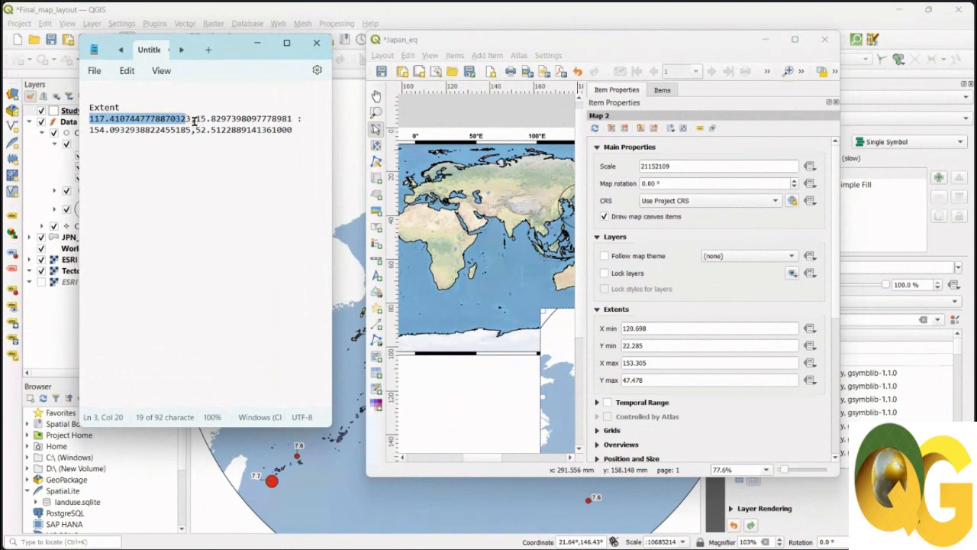
{"action": "left_click_drag", "start_coordinate": [692, 330], "coordinate": [622, 324]}
{"action": "key", "text": "ctrl+v"}
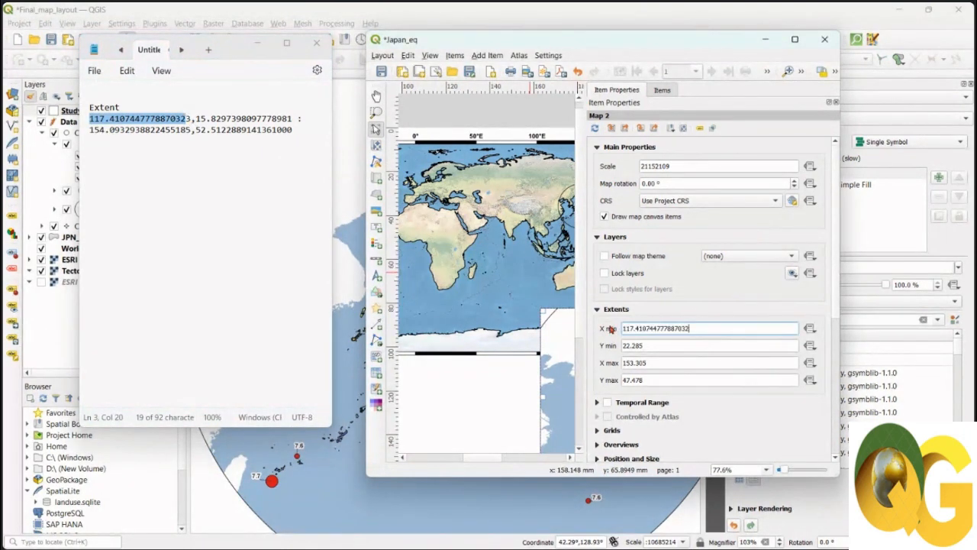
{"action": "key", "text": "Return"}
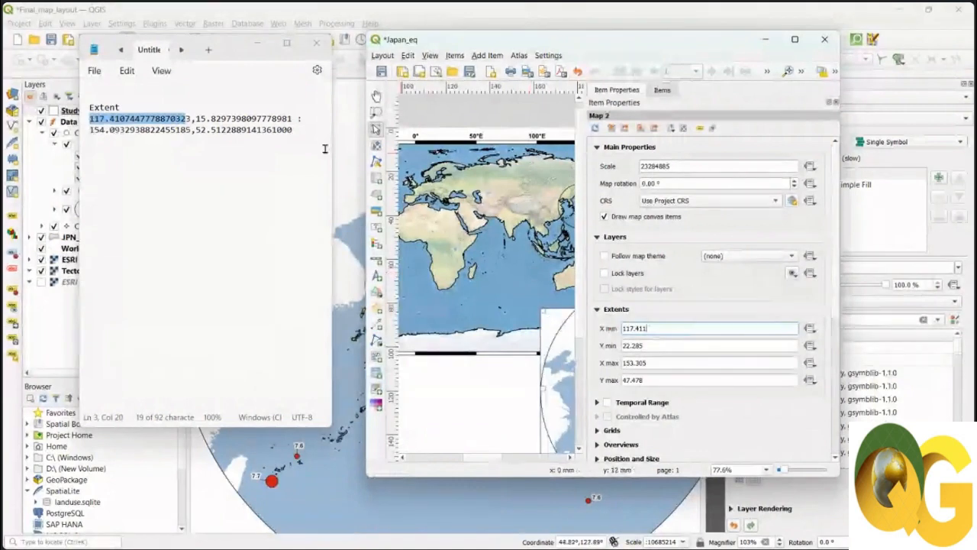
{"action": "left_click_drag", "start_coordinate": [197, 120], "coordinate": [292, 121]}
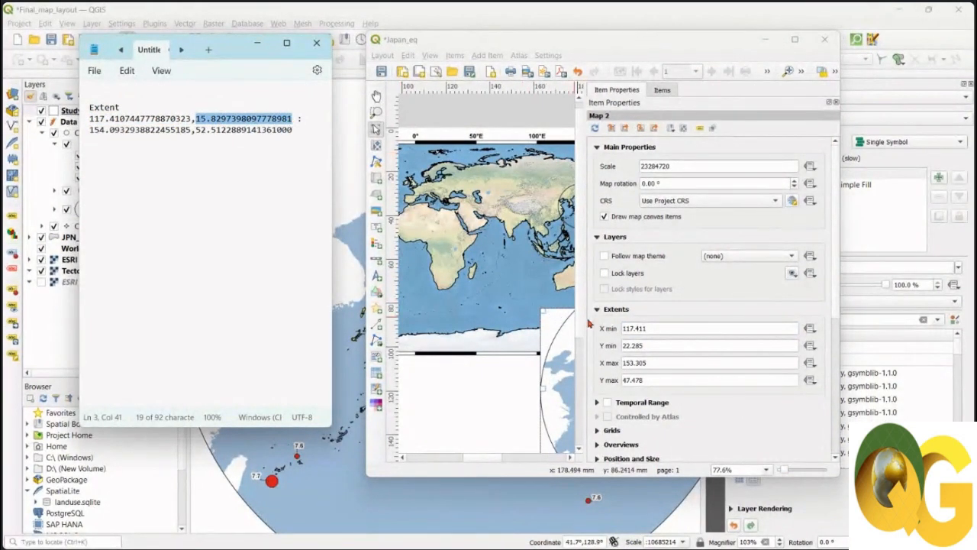
{"action": "double_click", "coordinate": [628, 346]}
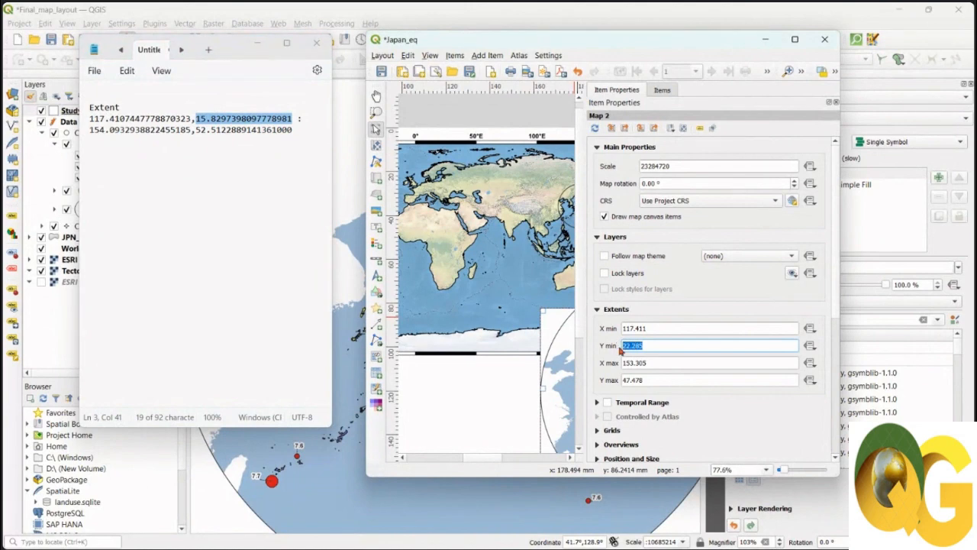
{"action": "key", "text": "ctrl+v"}
{"action": "key", "text": "Return"}
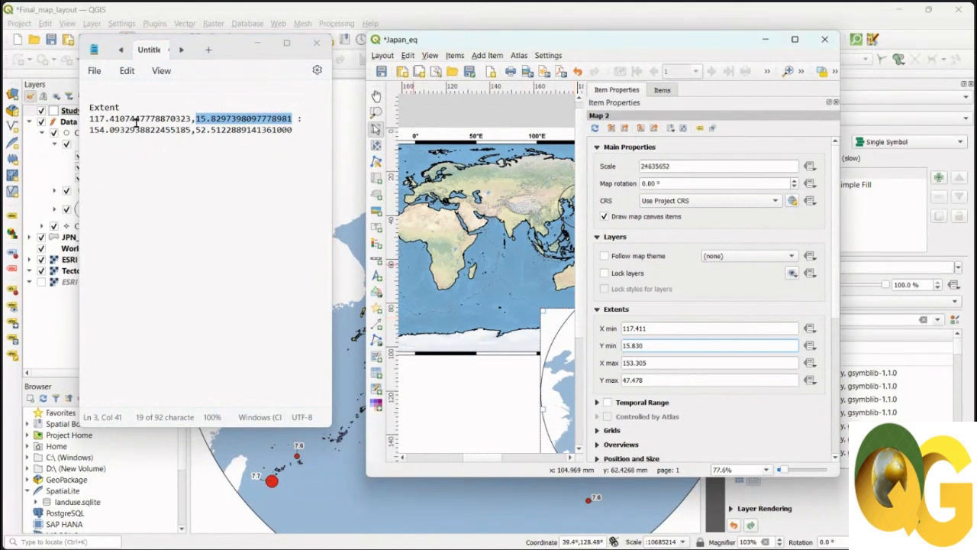
Copy the maximum longitude from Notepad and set the Japan map's X max extent to 154.0932938822455185
{"action": "mouse_move", "coordinate": [84, 135]}
{"action": "left_mouse_down"}
{"action": "mouse_move", "coordinate": [138, 139]}
{"action": "mouse_move", "coordinate": [142, 129]}
{"action": "mouse_move", "coordinate": [88, 132]}
{"action": "left_mouse_up"}
{"action": "left_click", "coordinate": [186, 130]}
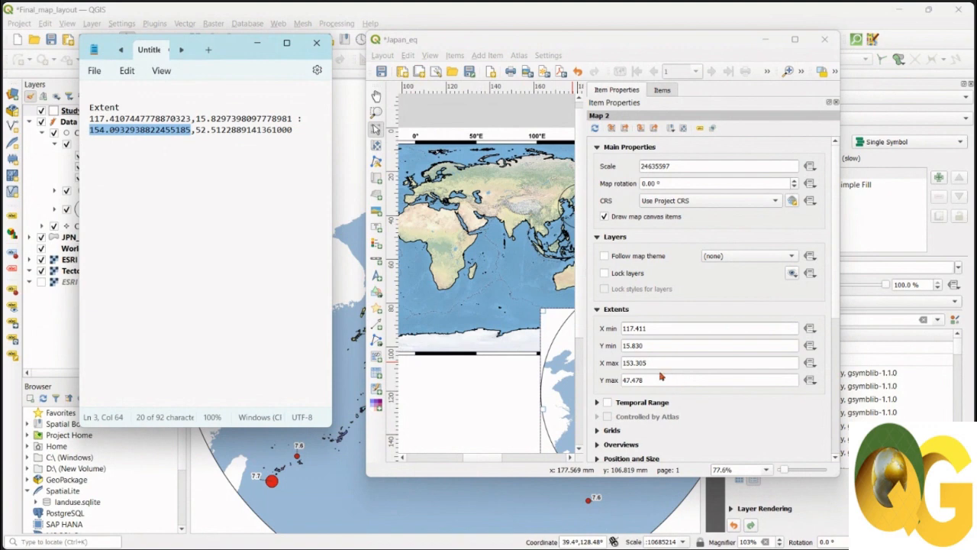
{"action": "left_click_drag", "start_coordinate": [649, 363], "coordinate": [612, 356]}
{"action": "key", "text": "ctrl+v"}
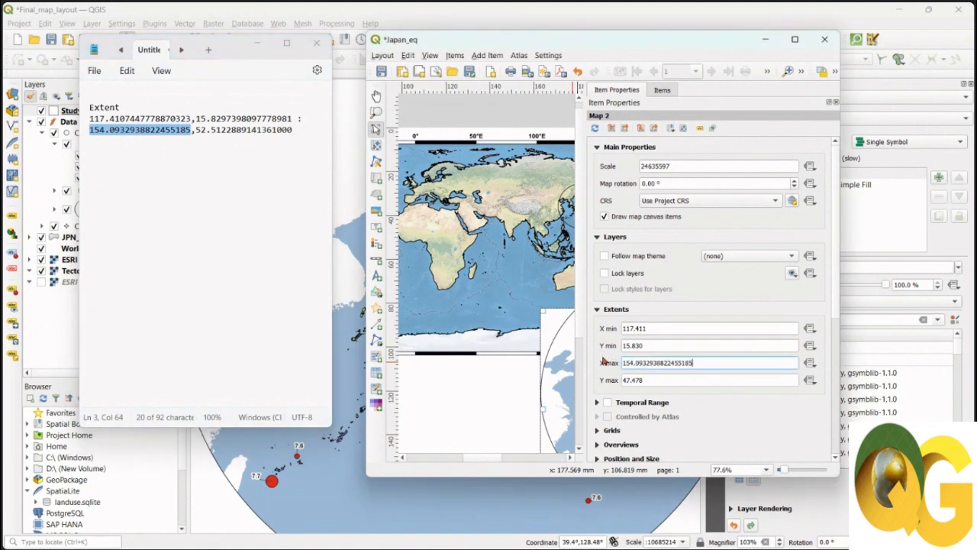
{"action": "key", "text": "Return"}
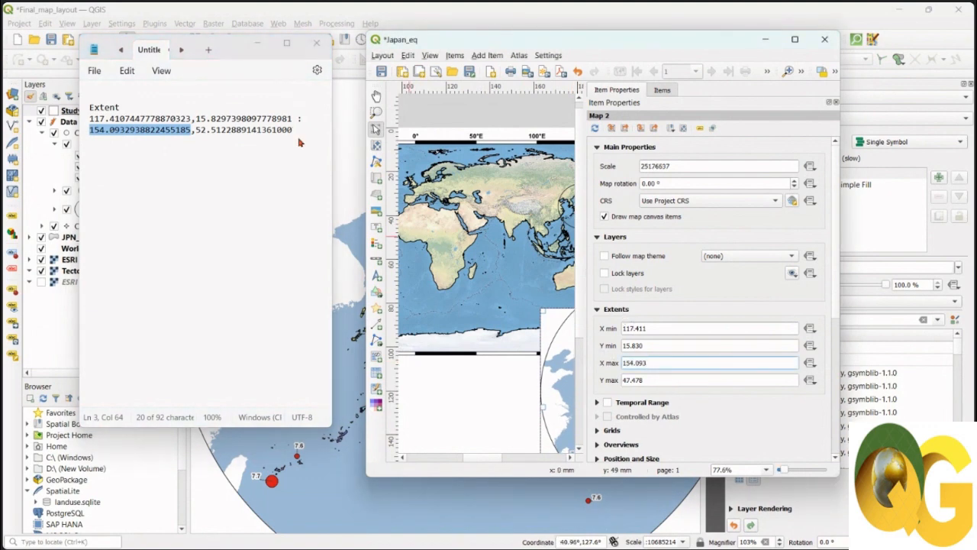
Set the Japan map's Y max extent to 52.512 and maximize the layout window
{"action": "left_click_drag", "start_coordinate": [299, 142], "coordinate": [196, 131]}
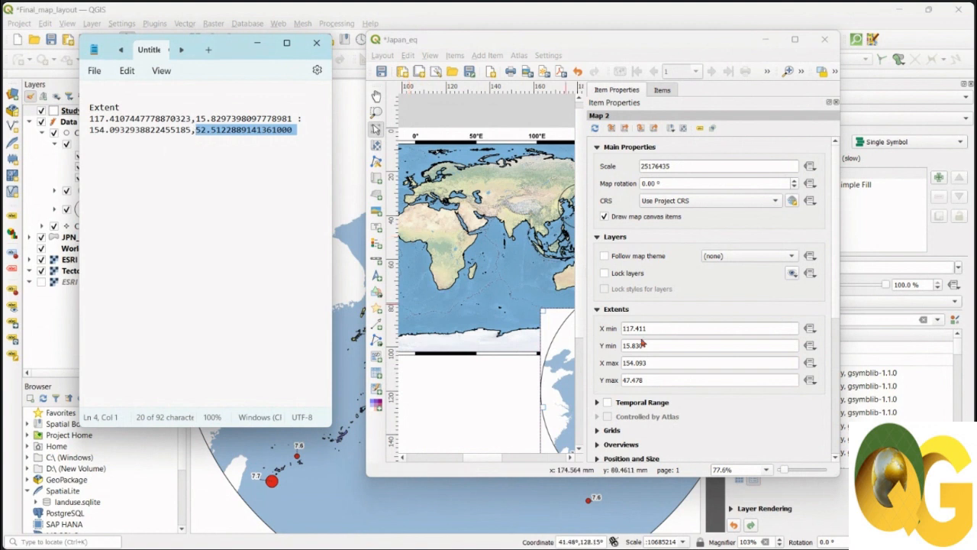
{"action": "left_click_drag", "start_coordinate": [660, 380], "coordinate": [616, 386]}
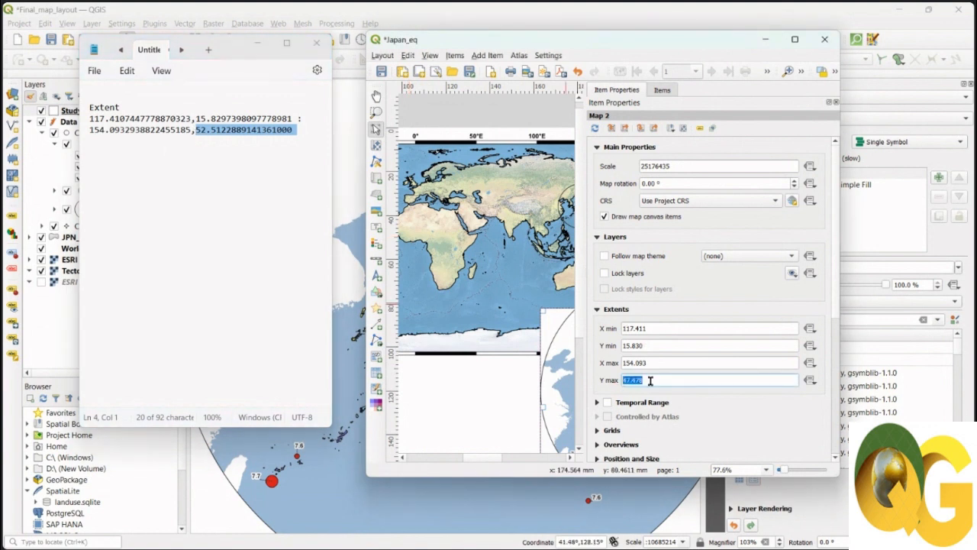
{"action": "right_click", "coordinate": [289, 133]}
{"action": "left_click", "coordinate": [322, 199]}
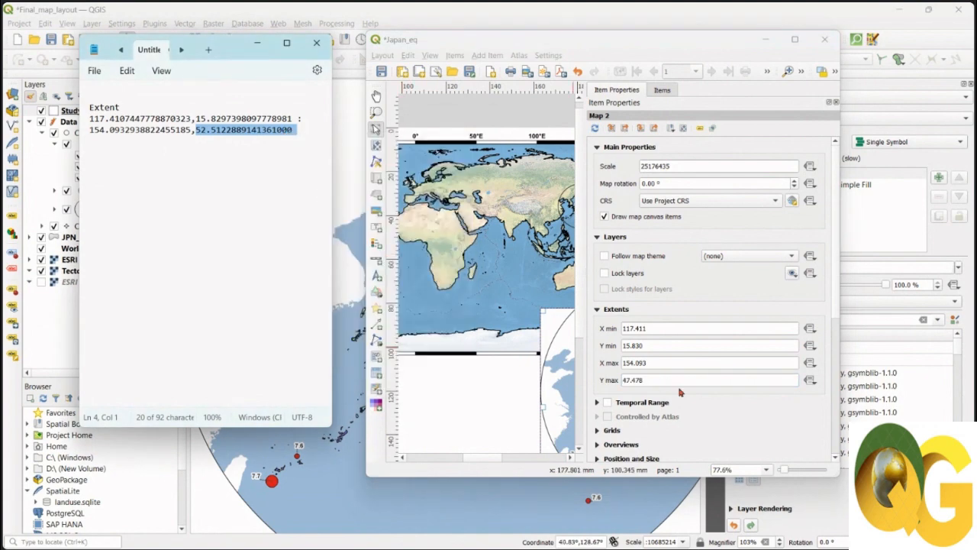
{"action": "left_click", "coordinate": [665, 378]}
{"action": "left_click_drag", "start_coordinate": [665, 378], "coordinate": [611, 383]}
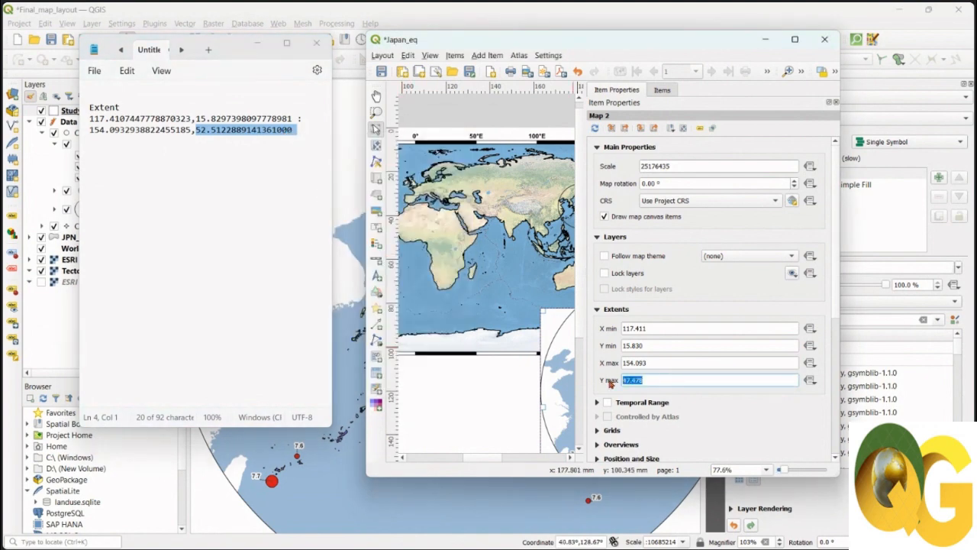
{"action": "type", "text": "52.512"}
{"action": "key", "text": "Return"}
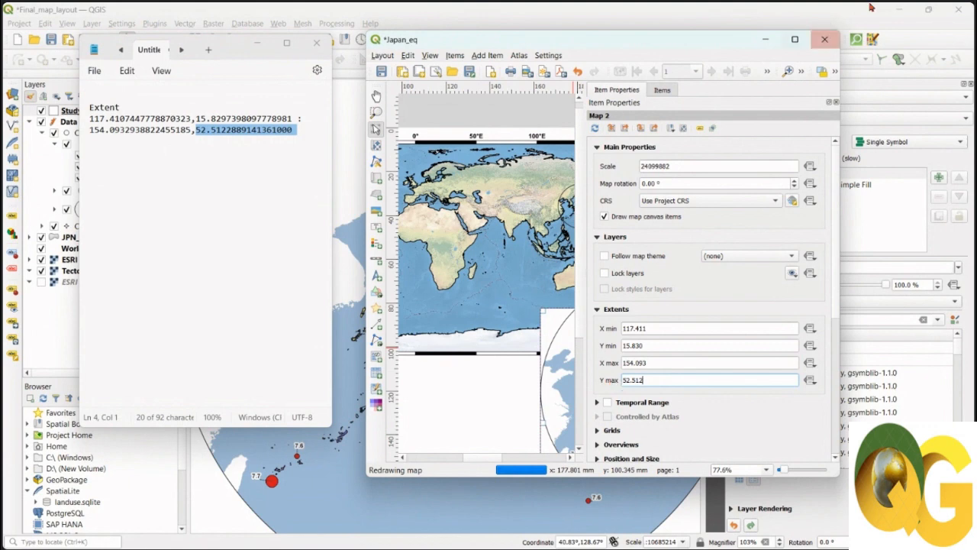
{"action": "left_click", "coordinate": [795, 38]}
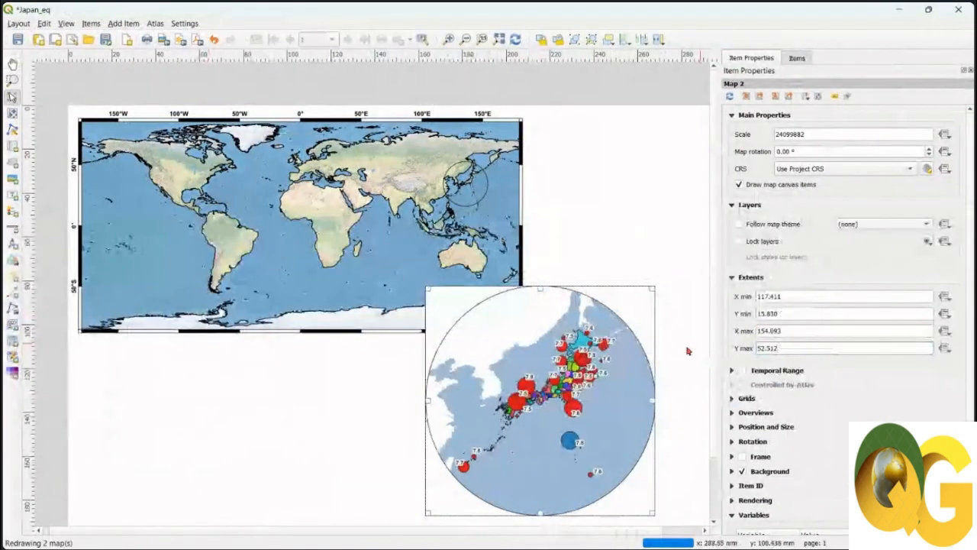
Move the Japan map up to about Y 70 mm and increase its width to 112.738 mm
{"action": "left_click_drag", "start_coordinate": [602, 388], "coordinate": [601, 361]}
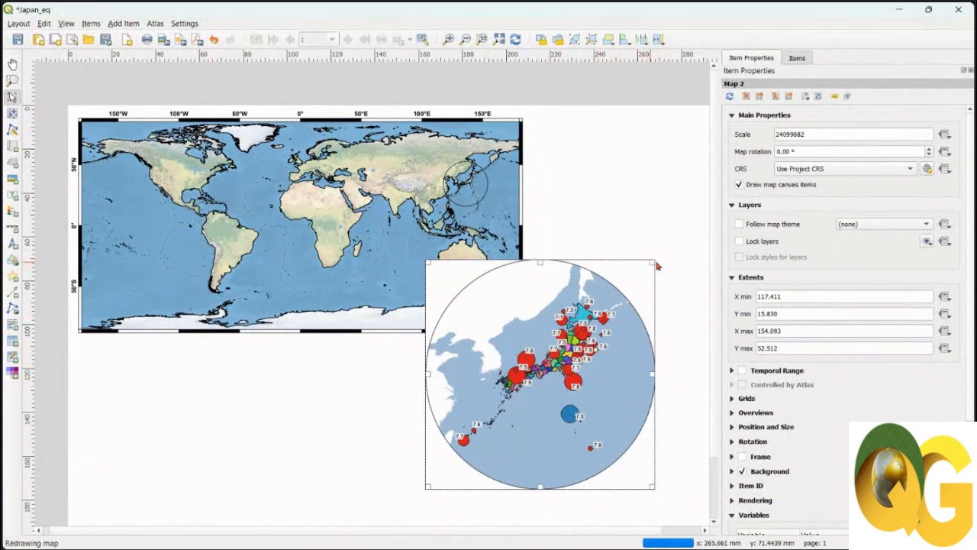
{"action": "left_click", "coordinate": [731, 428]}
{"action": "scroll", "coordinate": [968, 326], "scroll_direction": "down", "scroll_amount": 5}
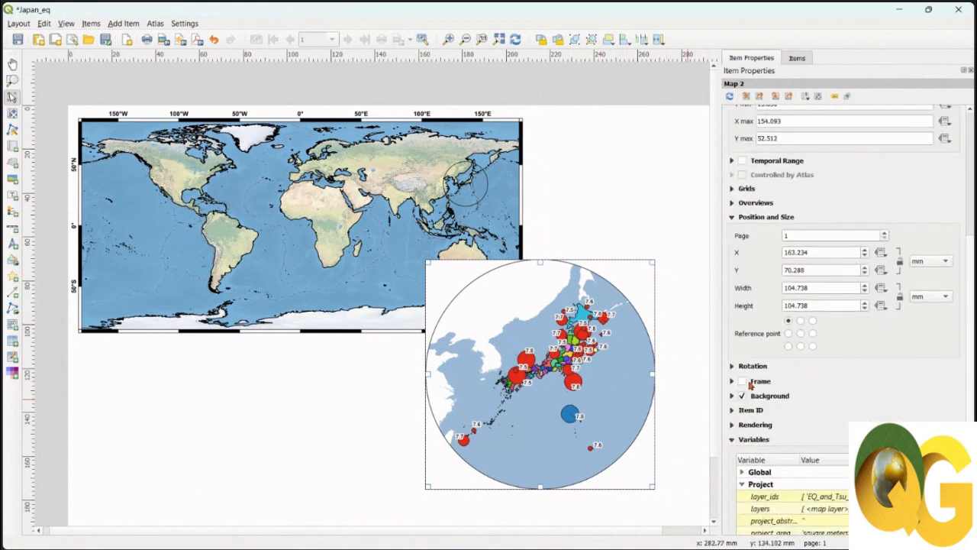
{"action": "left_click", "coordinate": [865, 285]}
{"action": "left_click", "coordinate": [866, 286]}
{"action": "left_click", "coordinate": [866, 285]}
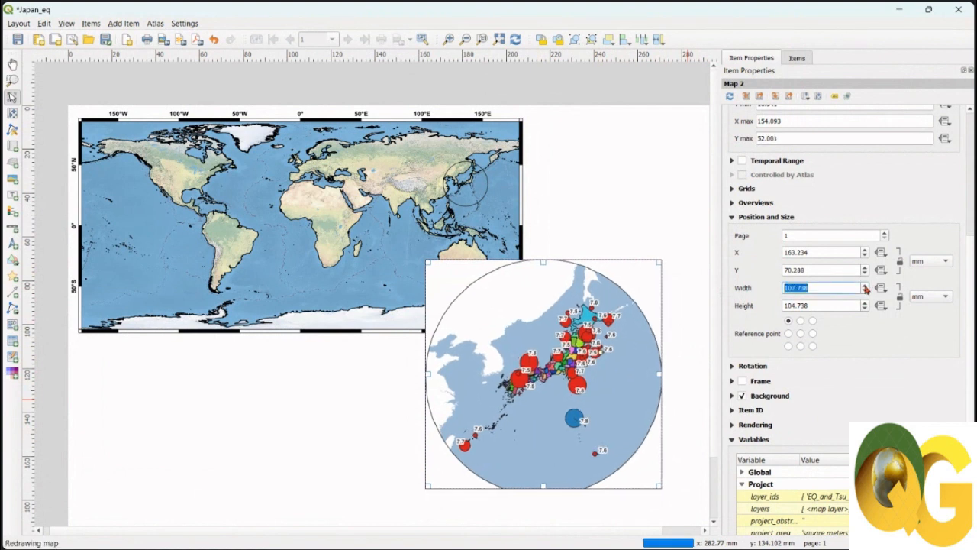
{"action": "left_click", "coordinate": [866, 286]}
{"action": "left_click", "coordinate": [865, 285]}
{"action": "left_click", "coordinate": [866, 285]}
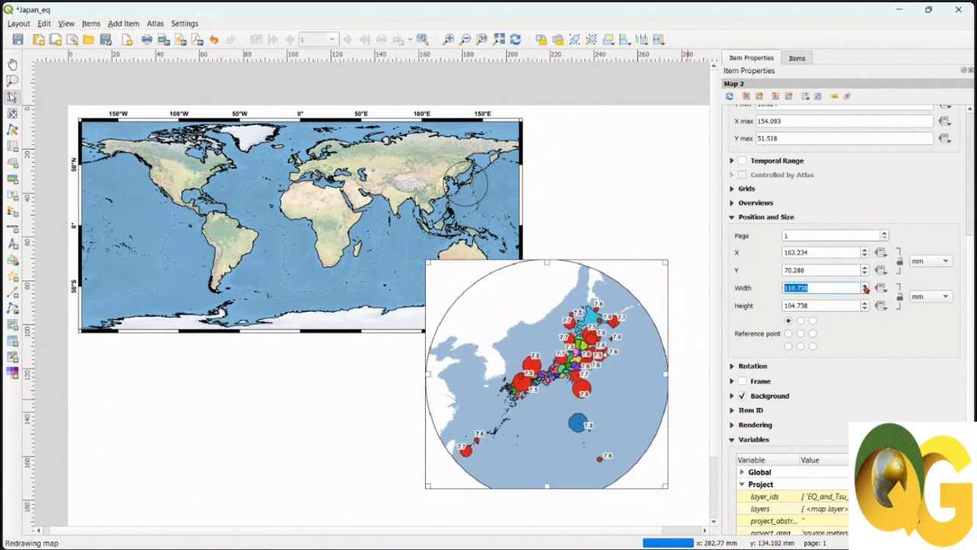
{"action": "left_click", "coordinate": [865, 285]}
{"action": "left_click", "coordinate": [866, 286]}
Move the Japan map to about X 160 mm, Y 50 mm and enlarge it to about 129 by 122 mm
{"action": "left_click_drag", "start_coordinate": [596, 320], "coordinate": [589, 274]}
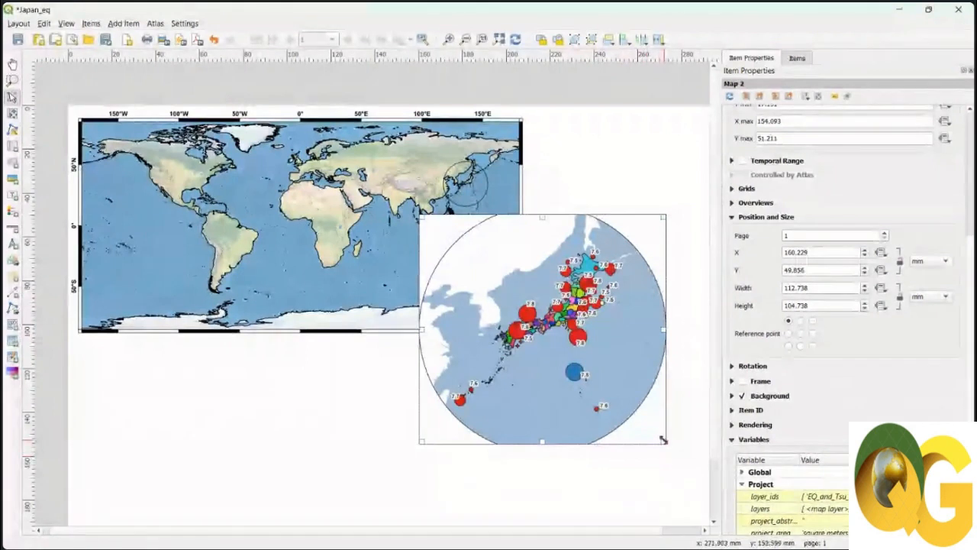
{"action": "left_click_drag", "start_coordinate": [666, 443], "coordinate": [701, 479]}
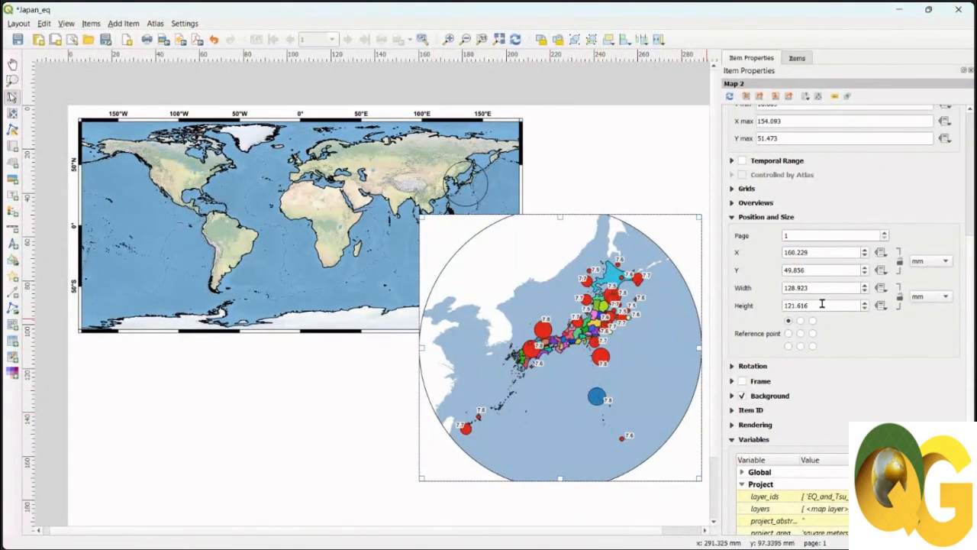
Check the extent notes in Notepad and set the Japan map's Y max extent to 52.2
{"action": "left_click_drag", "start_coordinate": [973, 275], "coordinate": [974, 181]}
{"action": "left_click", "coordinate": [657, 537]}
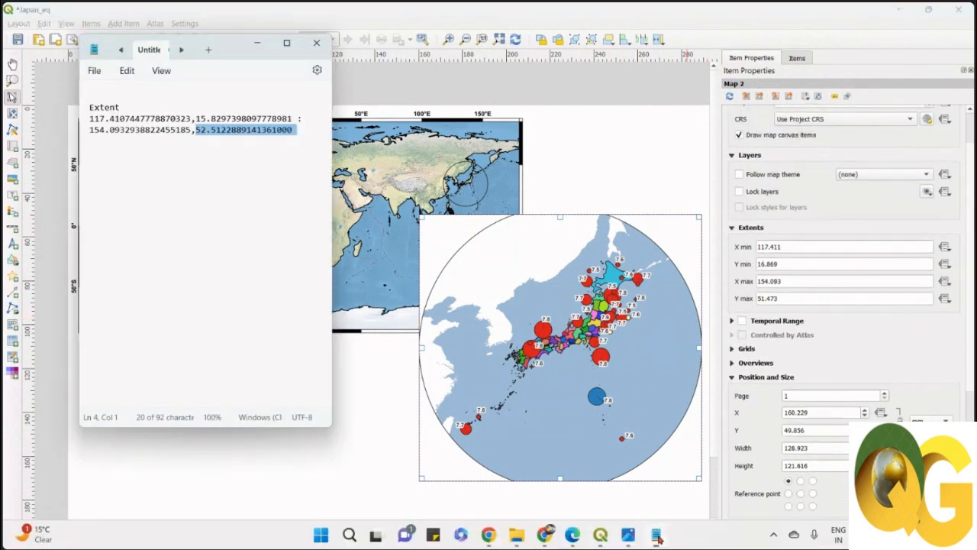
{"action": "left_click", "coordinate": [764, 297]}
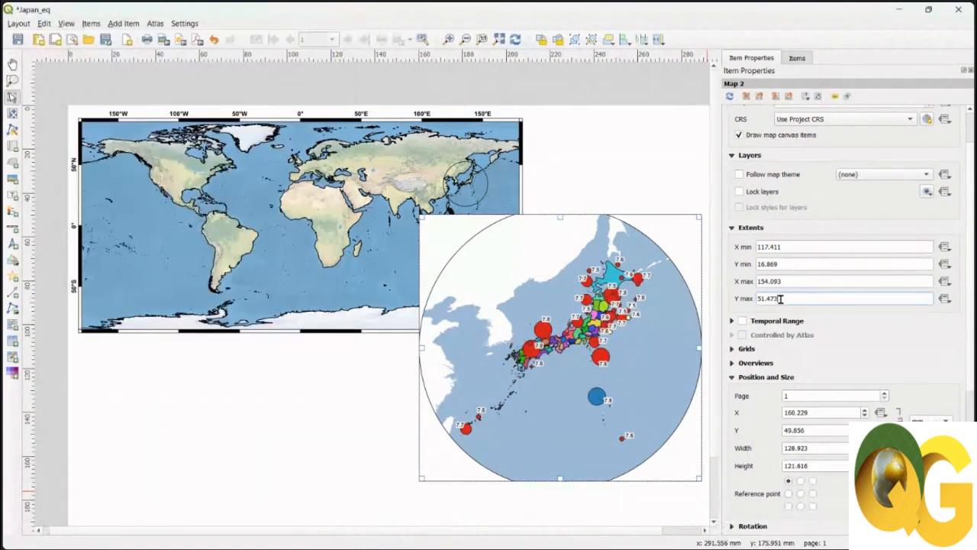
{"action": "double_click", "coordinate": [761, 298]}
{"action": "type", "text": "52.2"}
{"action": "key", "text": "Return"}
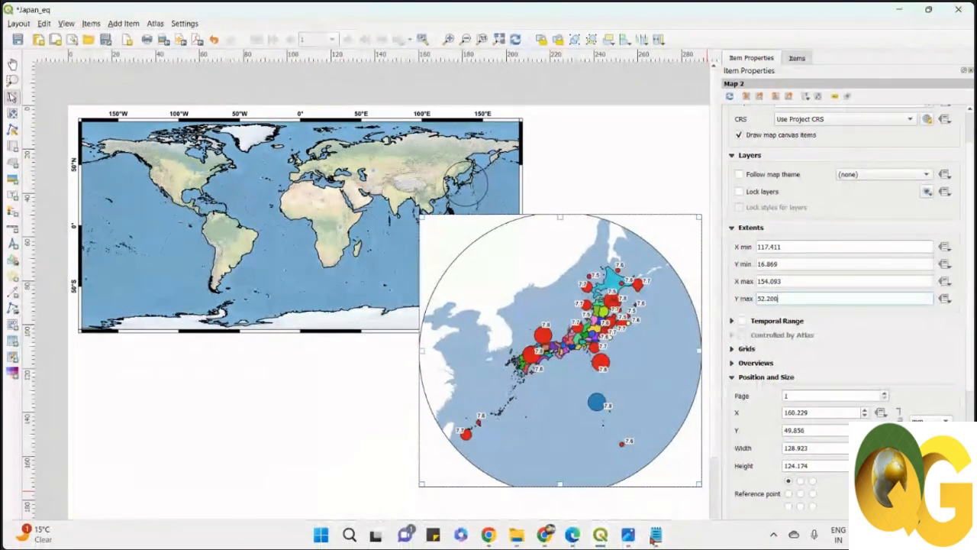
Compare with the Notepad coordinates and set the Japan map's Y max extent to 52.5
{"action": "left_click", "coordinate": [654, 536]}
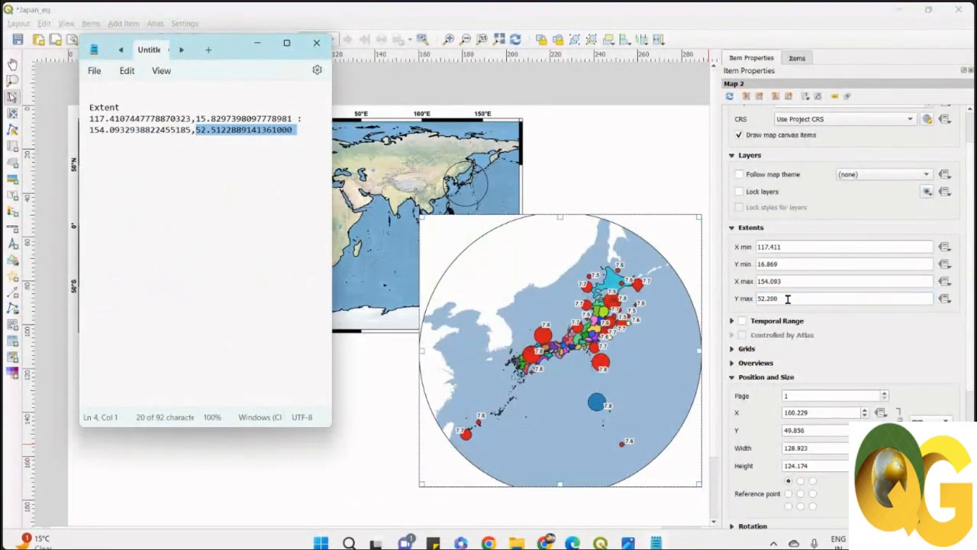
{"action": "left_click_drag", "start_coordinate": [787, 298], "coordinate": [748, 297]}
{"action": "type", "text": "5"}
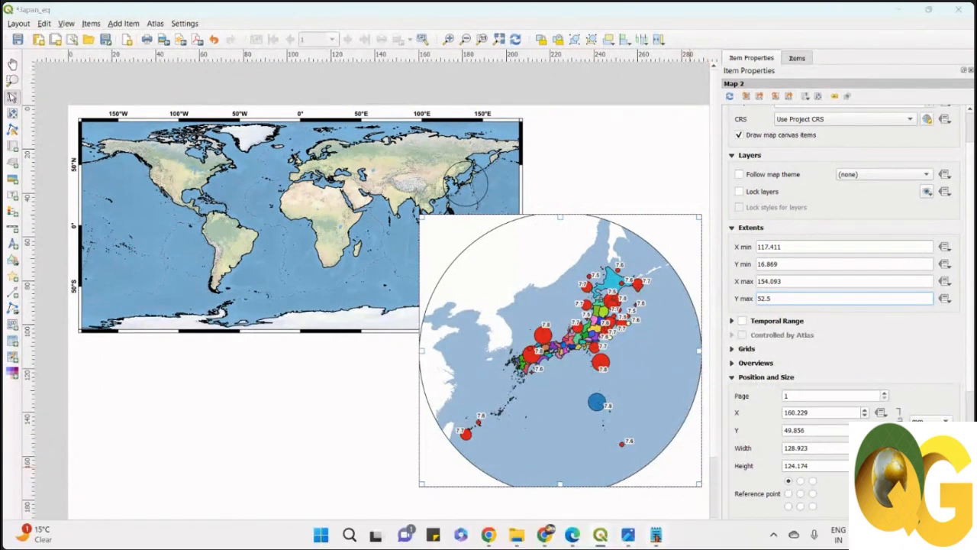
Consult the minimum latitude noted in Notepad and select the Japan map's Y min extent for editing
{"action": "left_click", "coordinate": [656, 534]}
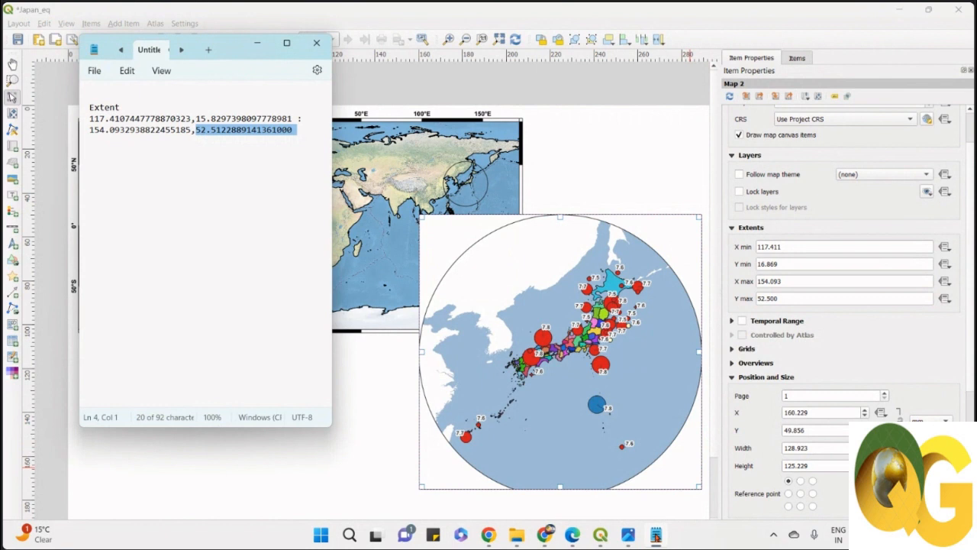
{"action": "left_click_drag", "start_coordinate": [803, 264], "coordinate": [739, 262]}
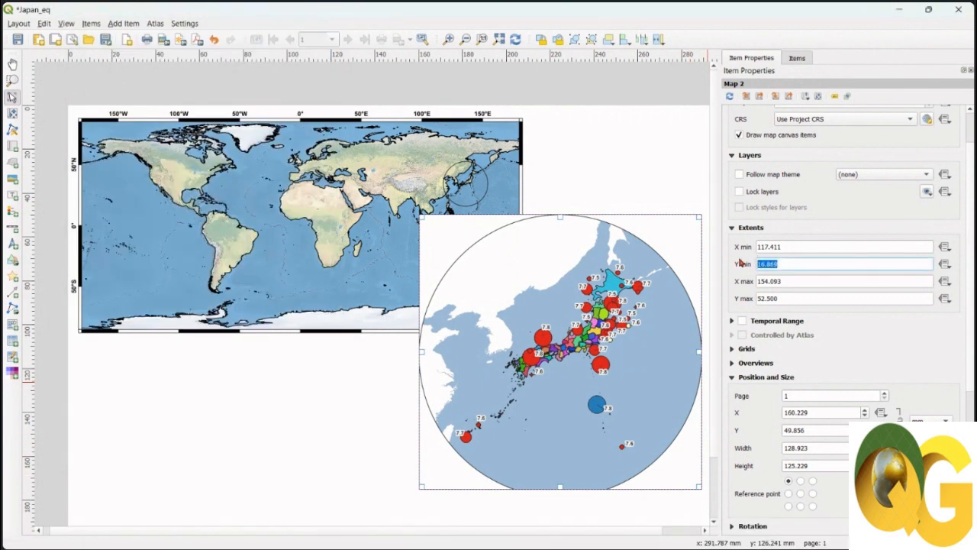
Set the circular Japan map's Y min extent to 15.8 and check it against the extent noted in Notepad
{"action": "type", "text": "15.8"}
{"action": "key", "text": "Return"}
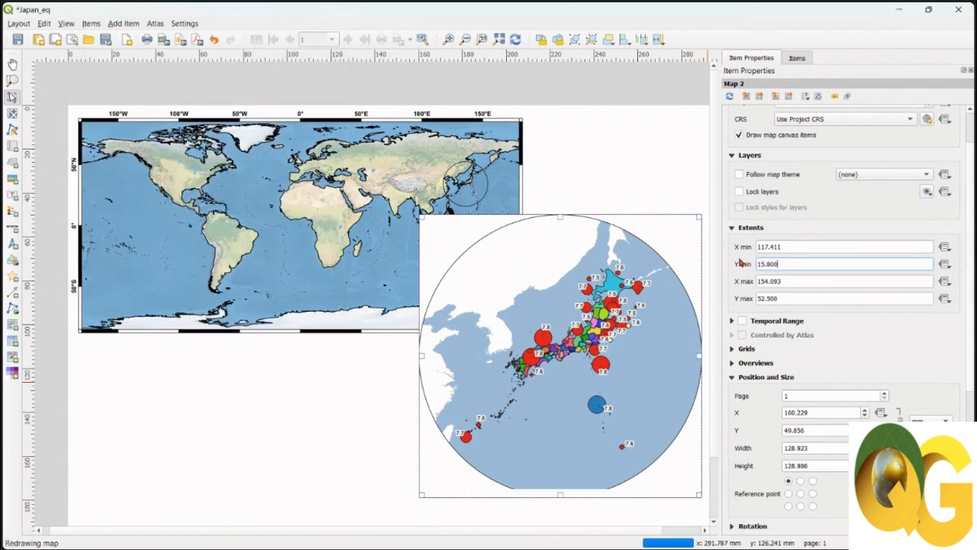
{"action": "mouse_move", "coordinate": [684, 541]}
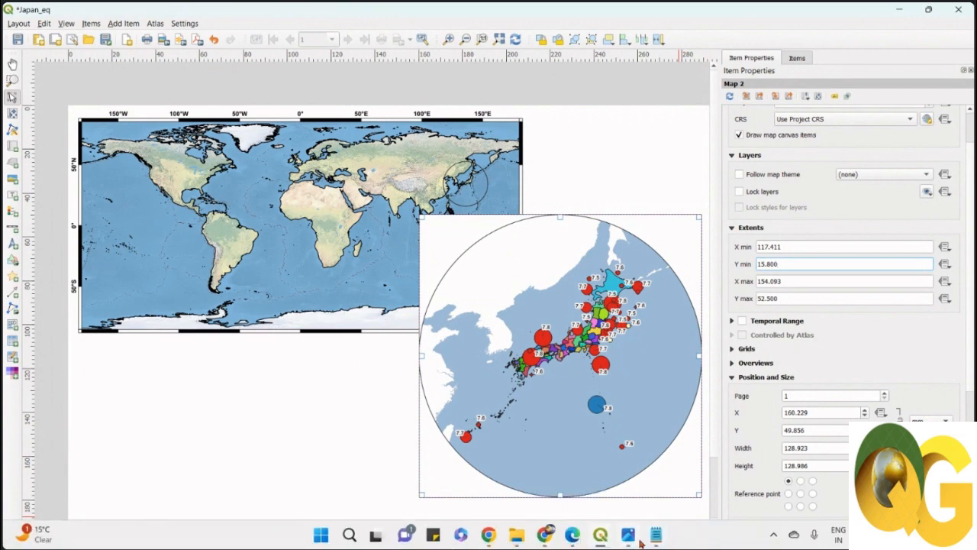
{"action": "left_click", "coordinate": [654, 536]}
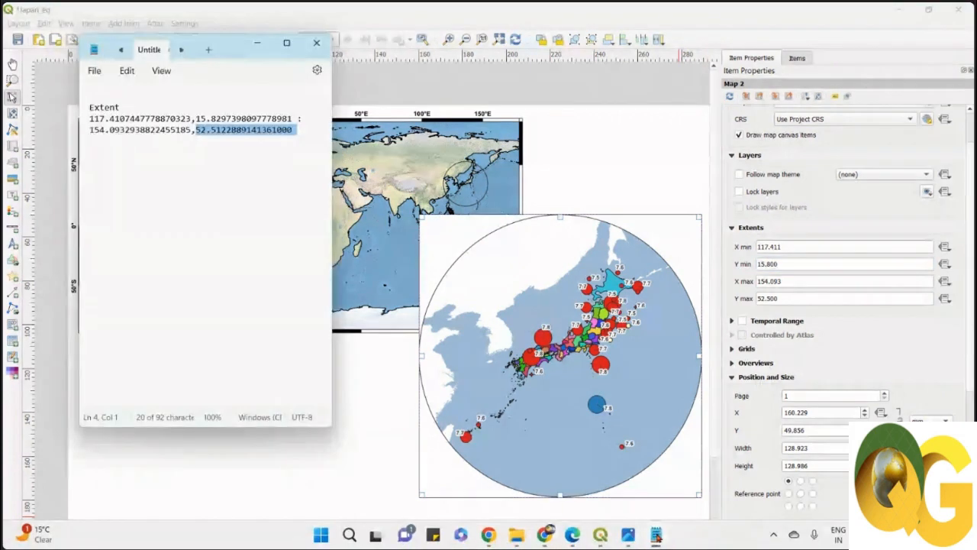
{"action": "left_click", "coordinate": [423, 435]}
{"action": "left_click", "coordinate": [388, 451]}
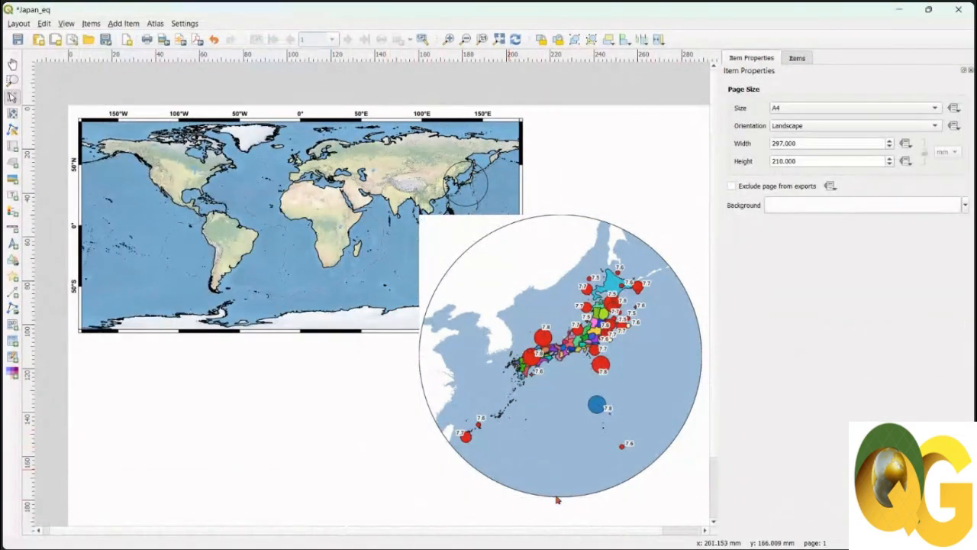
Add a grid to the circular Japan map and open the grid's properties for modification
{"action": "left_click", "coordinate": [511, 305]}
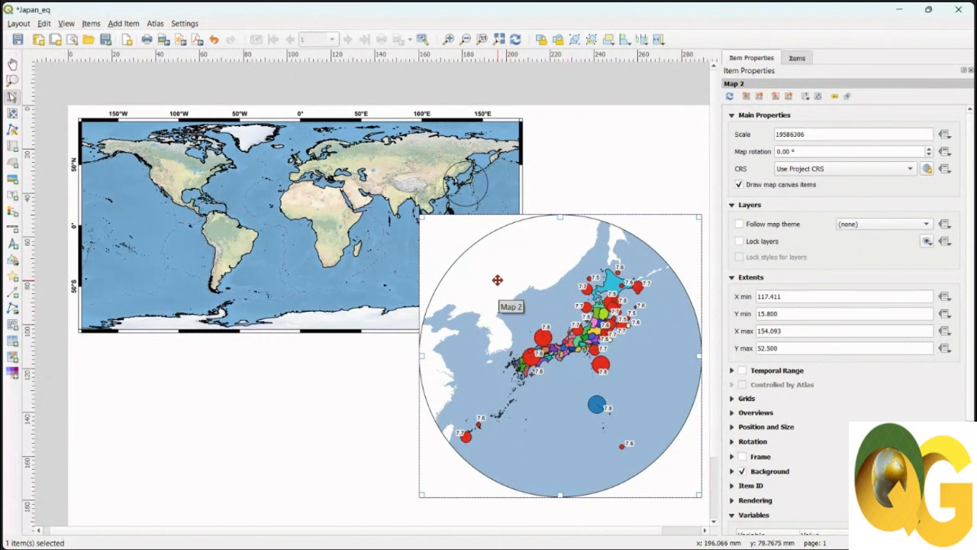
{"action": "scroll", "coordinate": [833, 321], "scroll_direction": "down", "scroll_amount": 3}
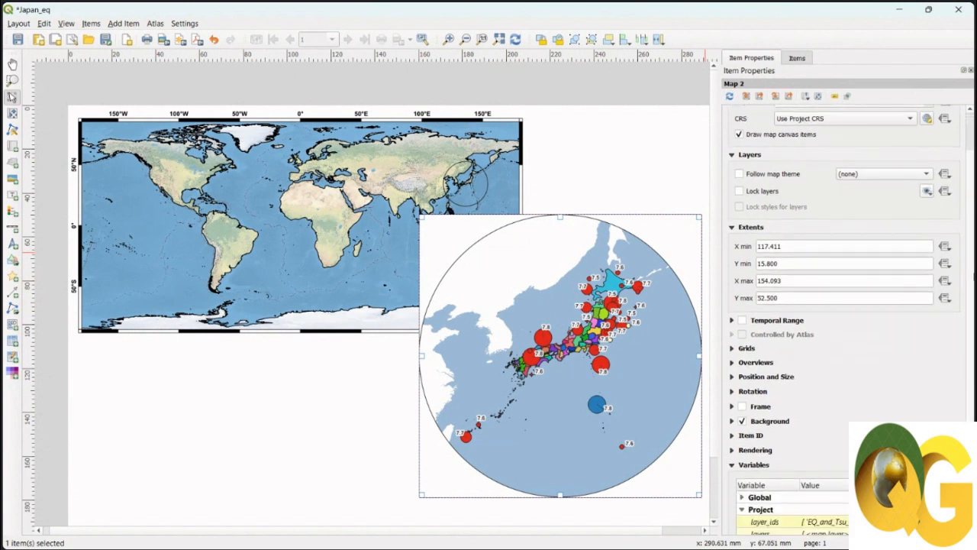
{"action": "scroll", "coordinate": [832, 321], "scroll_direction": "down", "scroll_amount": 2}
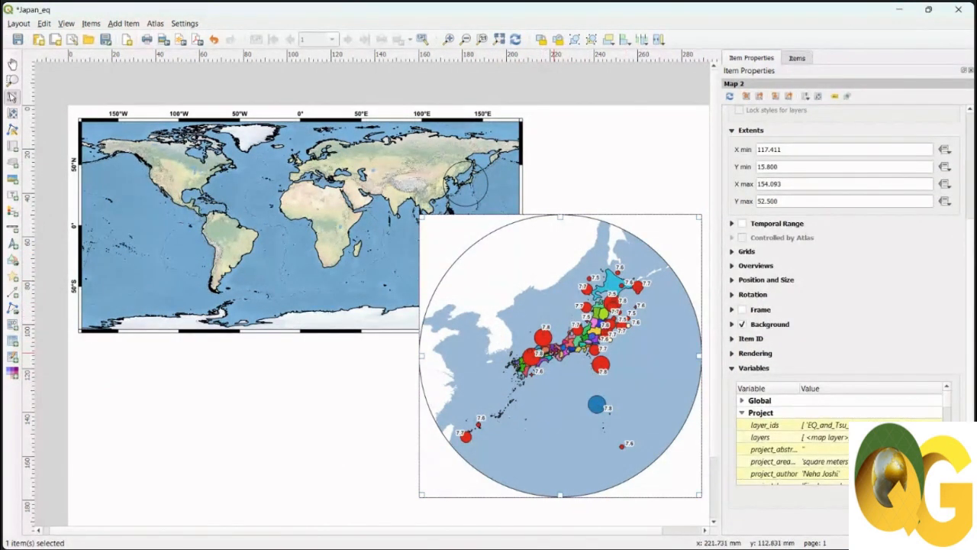
{"action": "left_click", "coordinate": [376, 398]}
{"action": "left_click", "coordinate": [560, 380]}
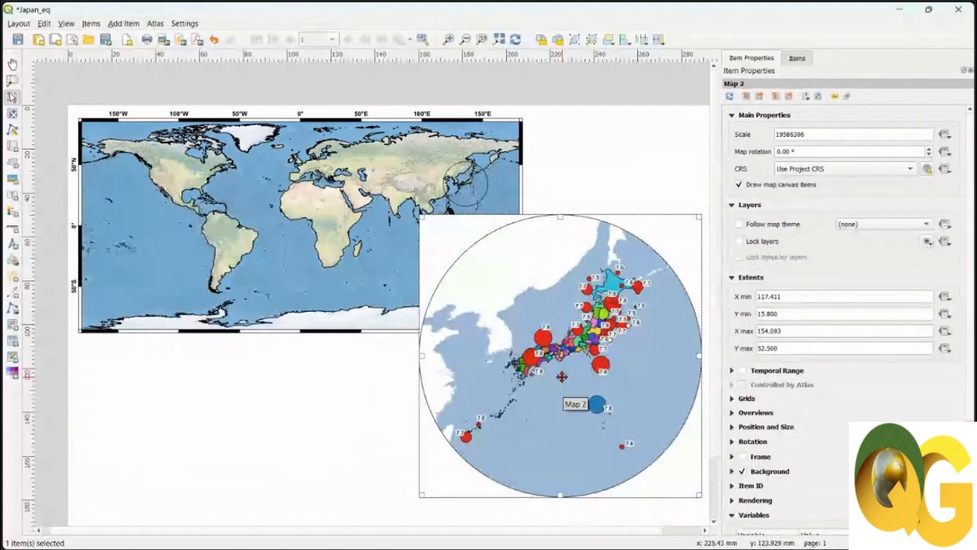
{"action": "scroll", "coordinate": [858, 301], "scroll_direction": "down", "scroll_amount": 4}
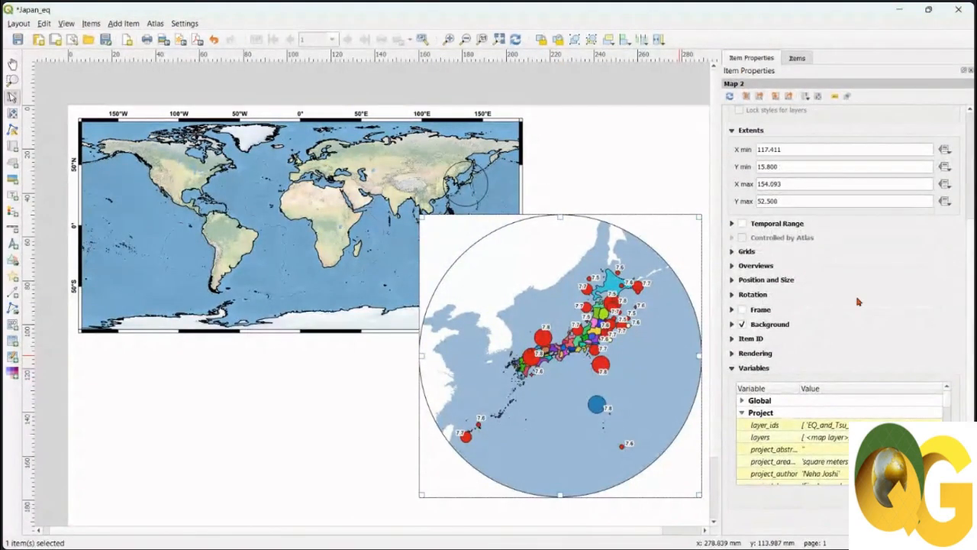
{"action": "left_click", "coordinate": [731, 252]}
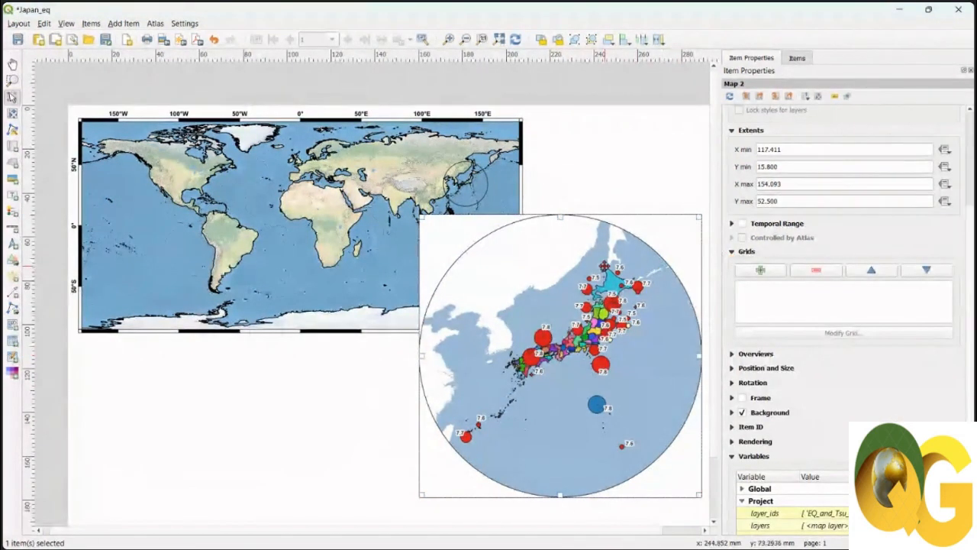
{"action": "left_click", "coordinate": [770, 271]}
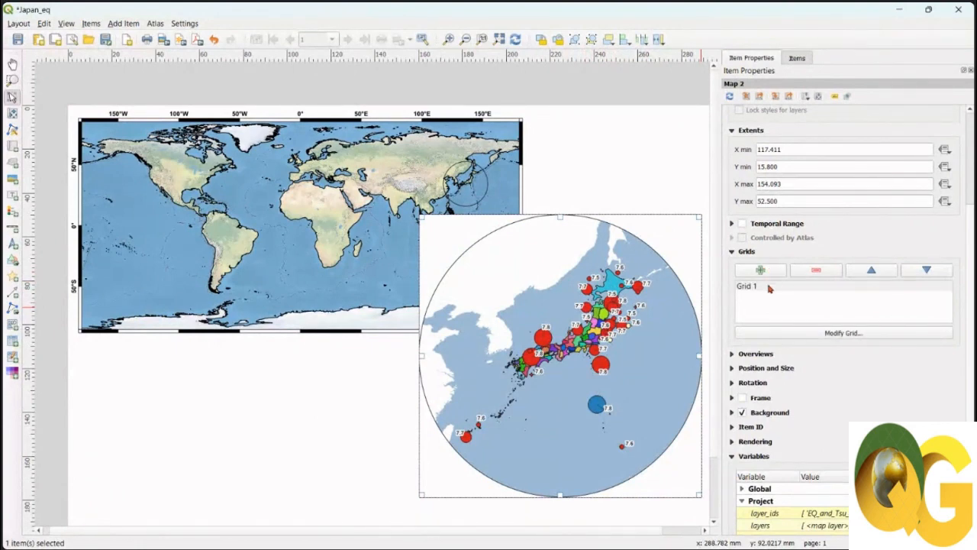
{"action": "left_click", "coordinate": [769, 287]}
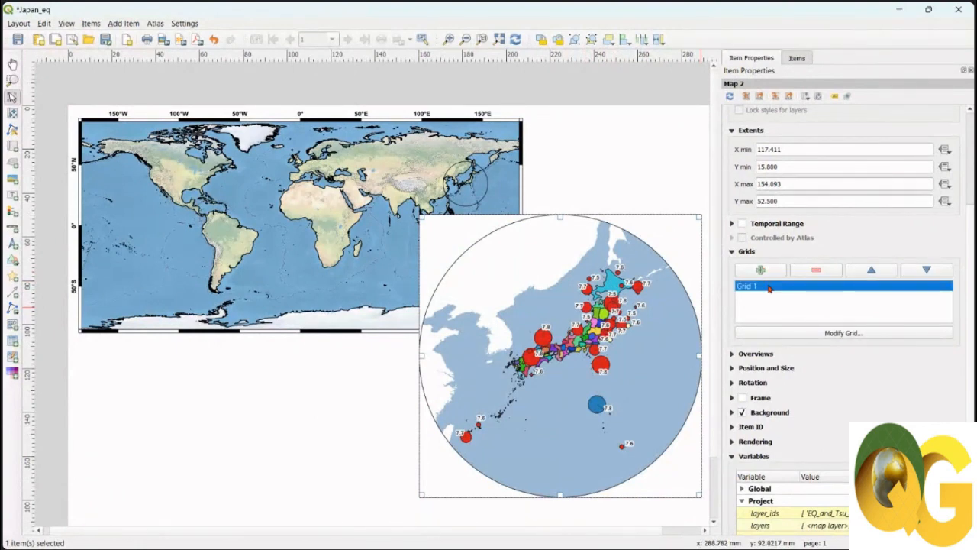
{"action": "left_click", "coordinate": [837, 333]}
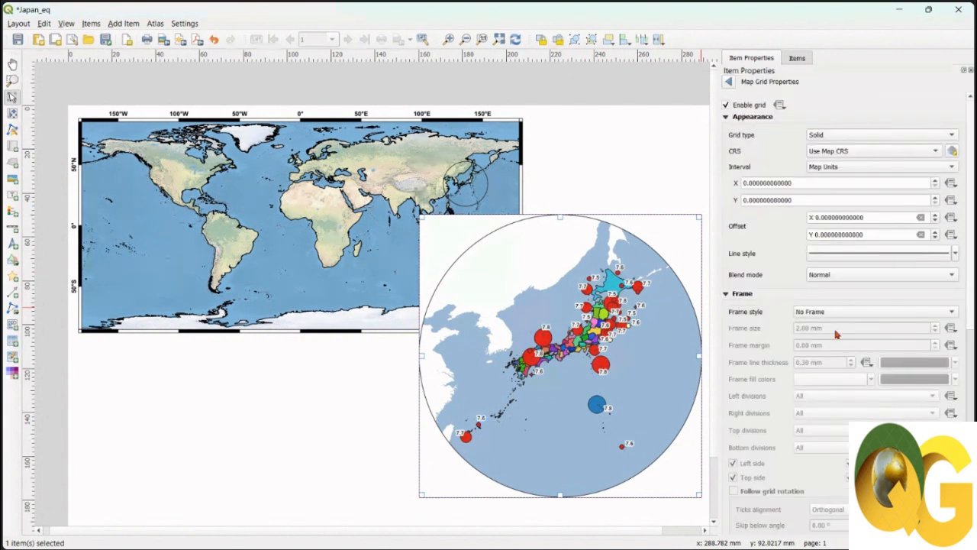
Set the grid type to Cross with intervals of 50 map units in X and 10 in Y
{"action": "left_click", "coordinate": [853, 136]}
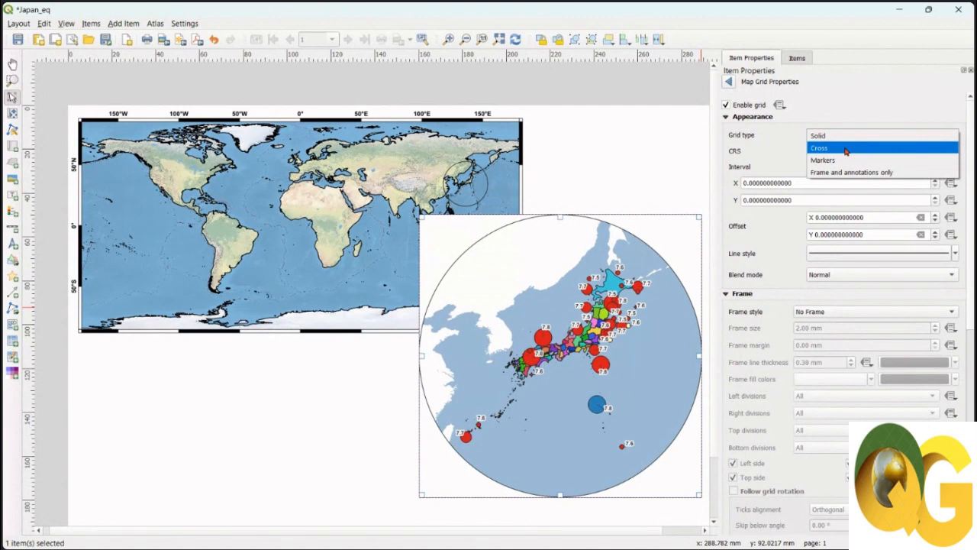
{"action": "left_click", "coordinate": [846, 149]}
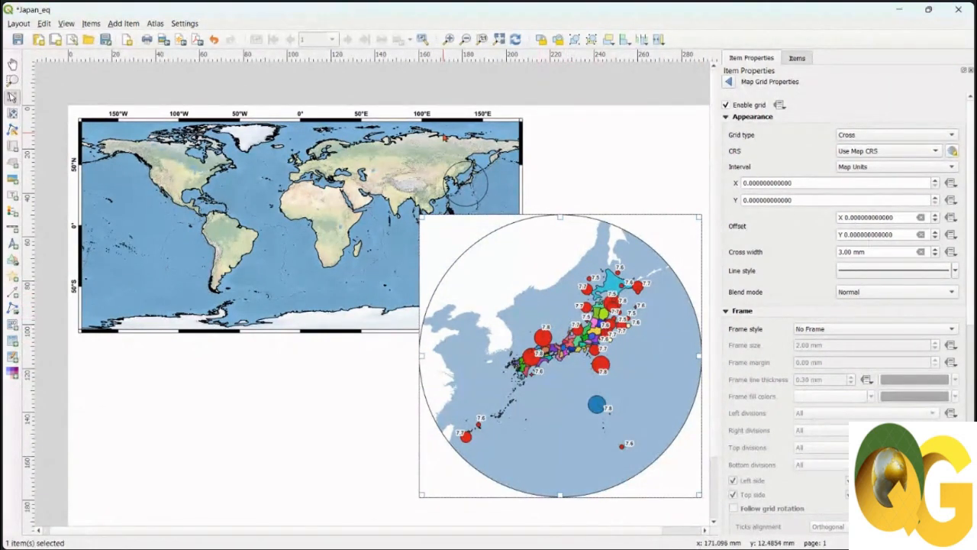
{"action": "double_click", "coordinate": [798, 182]}
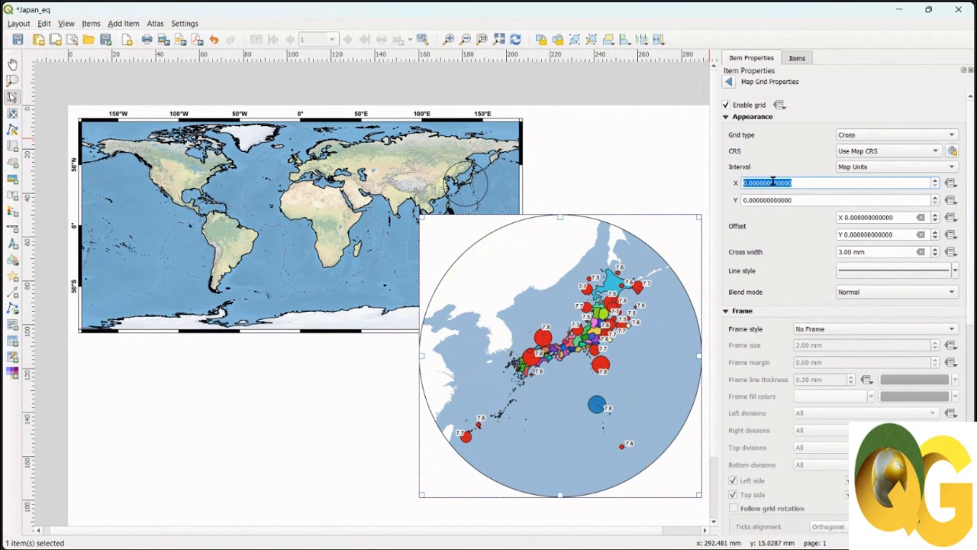
{"action": "type", "text": "50"}
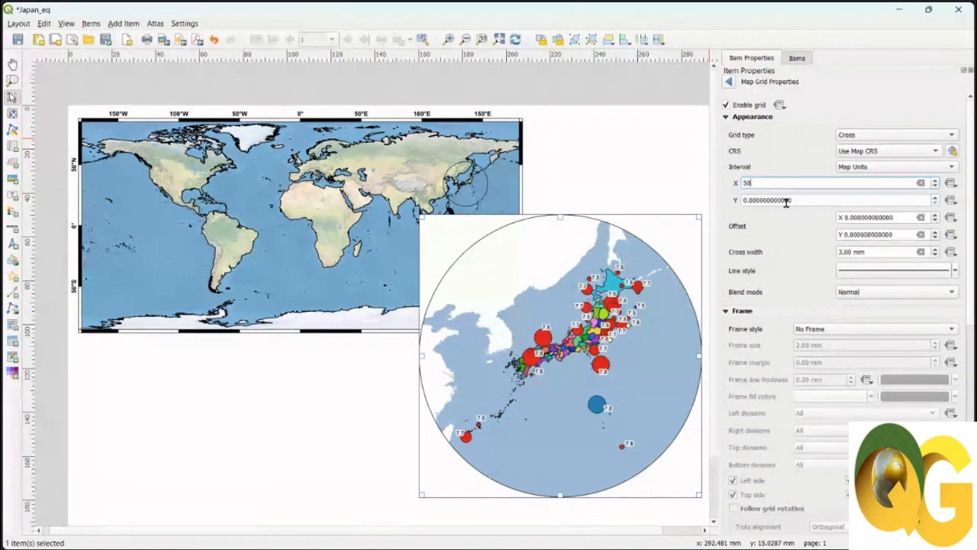
{"action": "double_click", "coordinate": [799, 200]}
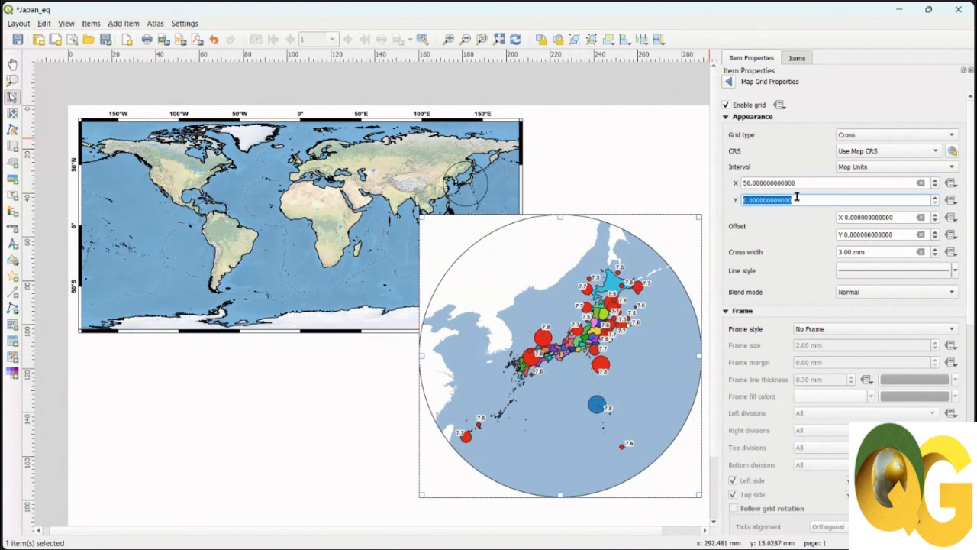
{"action": "type", "text": "10"}
Try a Y interval of 40 for the cross grid and settle on 30 map units
{"action": "double_click", "coordinate": [842, 184]}
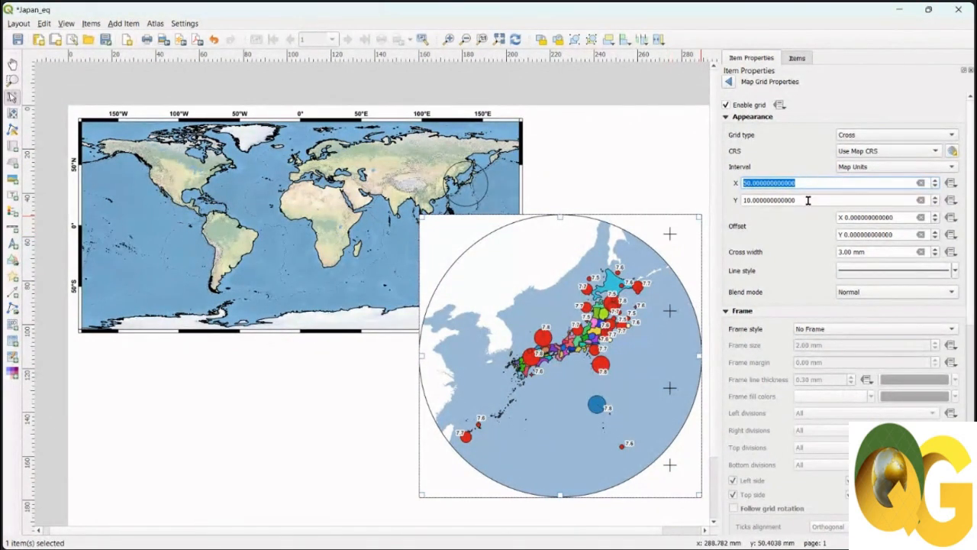
{"action": "left_click_drag", "start_coordinate": [807, 201], "coordinate": [737, 203]}
{"action": "type", "text": "40"}
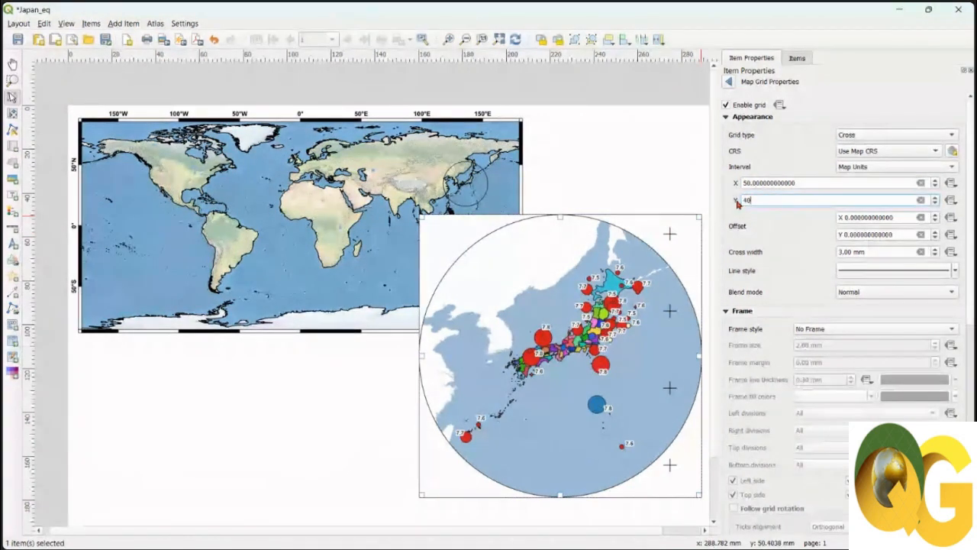
{"action": "key", "text": "Return"}
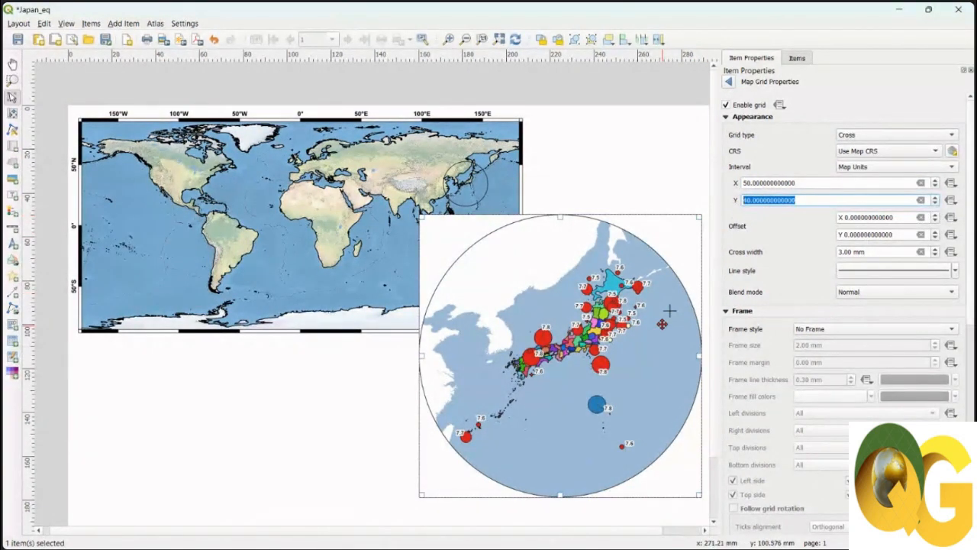
{"action": "type", "text": "30"}
{"action": "key", "text": "Return"}
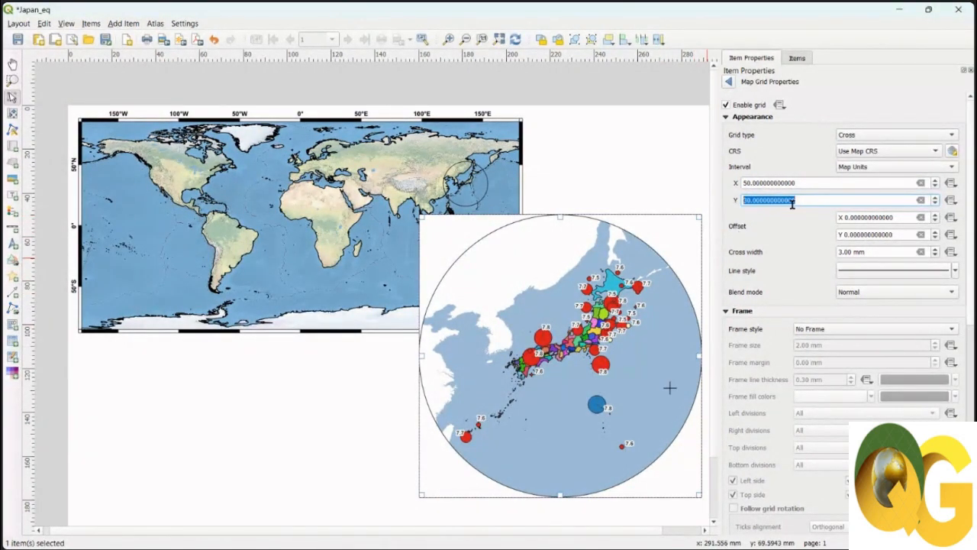
Try X intervals of 30, 40, 19 and 25 for the cross grid and settle on 24 map units
{"action": "left_click_drag", "start_coordinate": [807, 183], "coordinate": [741, 183]}
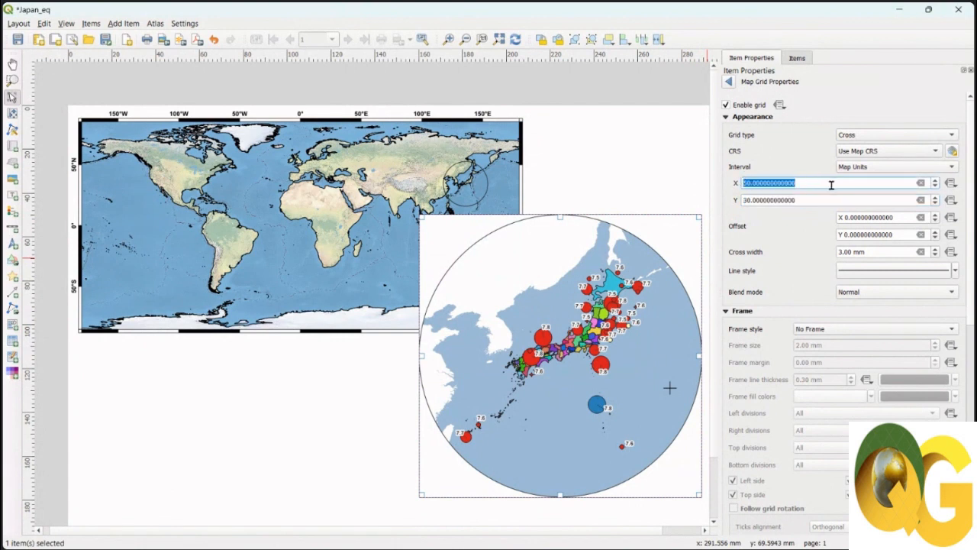
{"action": "type", "text": "30"}
{"action": "key", "text": "Return"}
{"action": "type", "text": "40"}
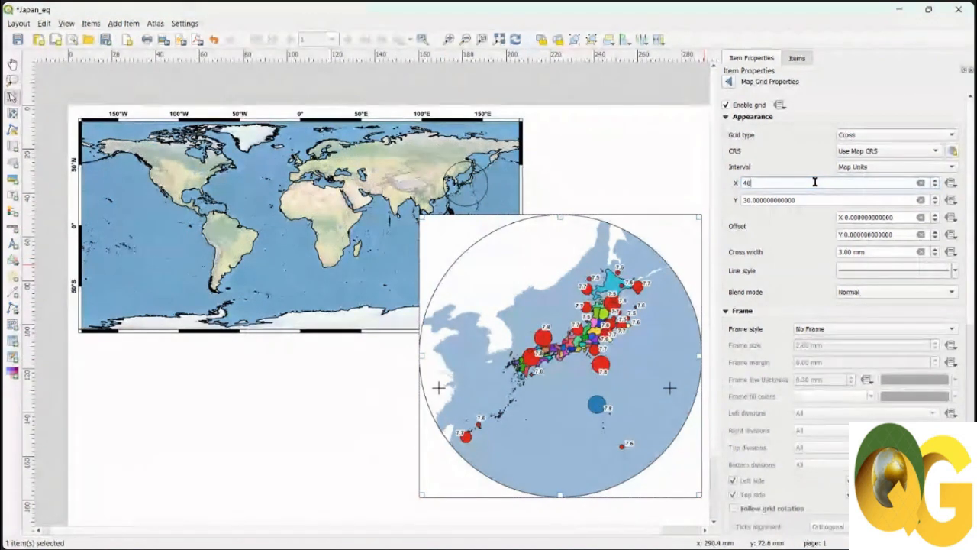
{"action": "key", "text": "Return"}
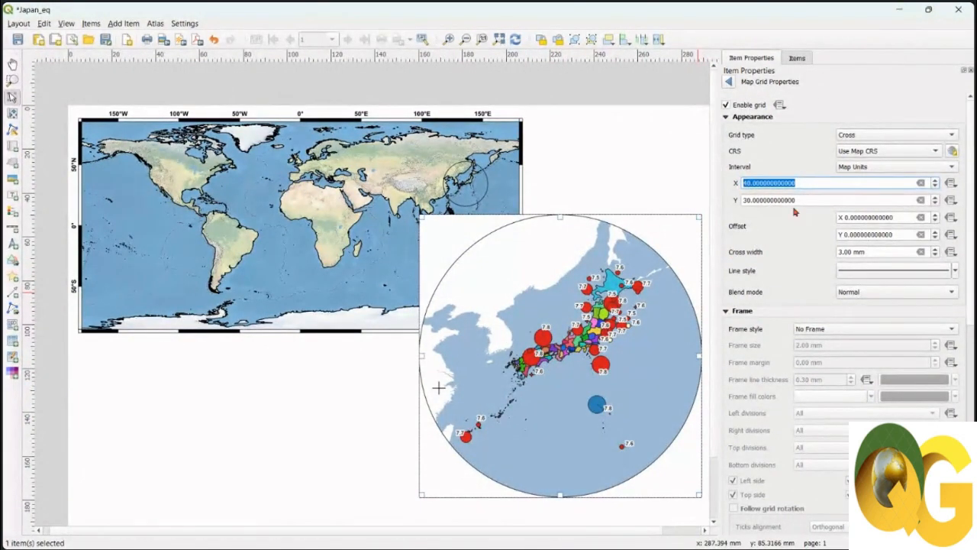
{"action": "type", "text": "19."}
{"action": "key", "text": "Return"}
{"action": "type", "text": "25"}
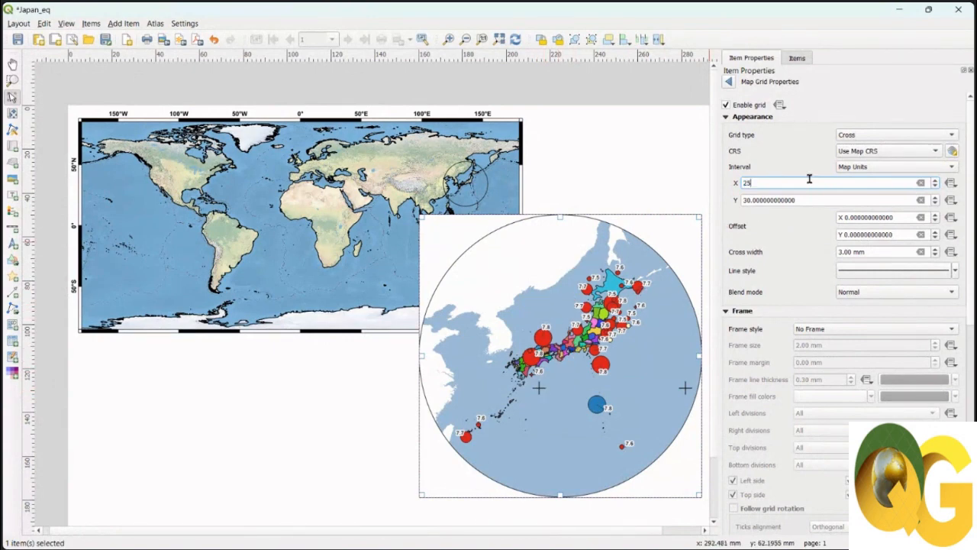
{"action": "key", "text": "Return"}
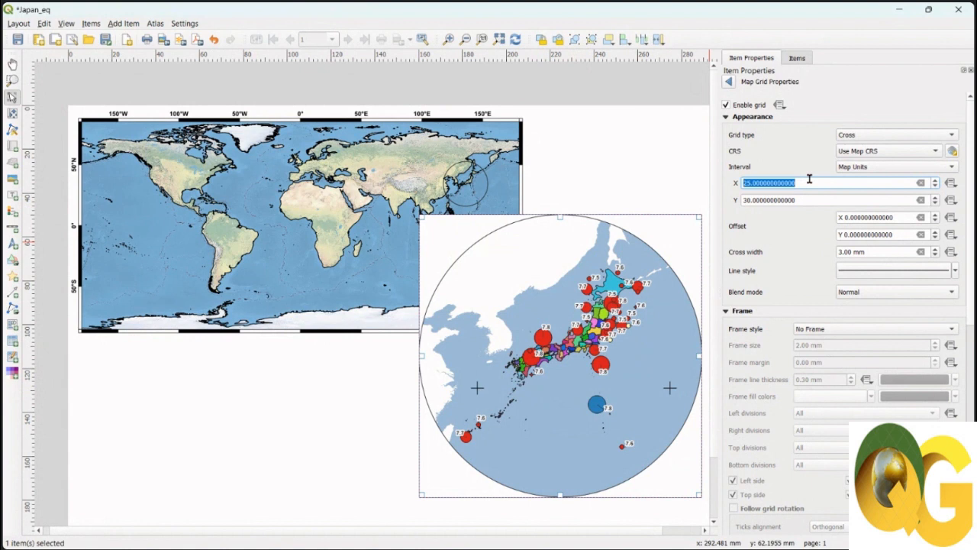
{"action": "type", "text": "24"}
{"action": "key", "text": "Return"}
{"action": "left_click_drag", "start_coordinate": [791, 183], "coordinate": [804, 183]}
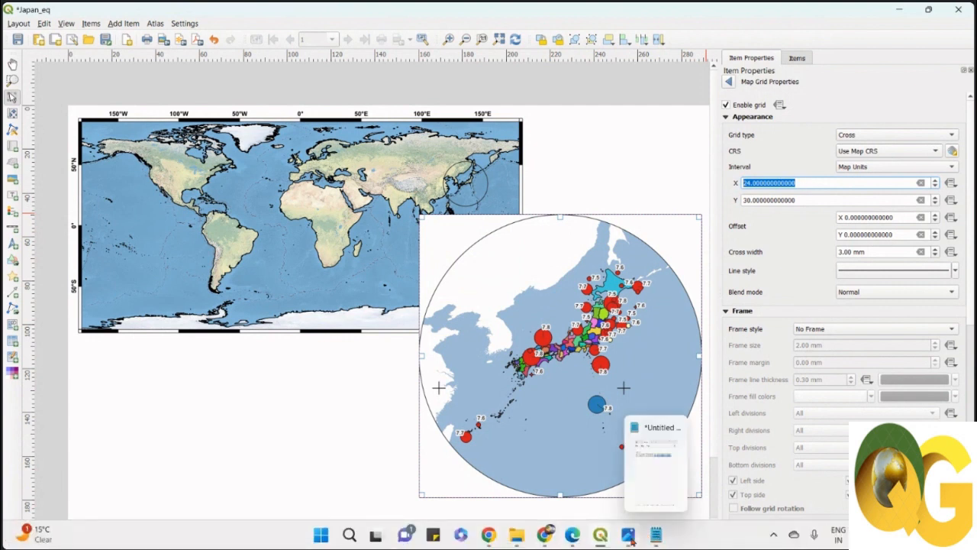
Following the reference image Final_map.jpg, enable drawing the Japan map grid's coordinates and set the left-side ones to Disabled
{"action": "left_click", "coordinate": [641, 514]}
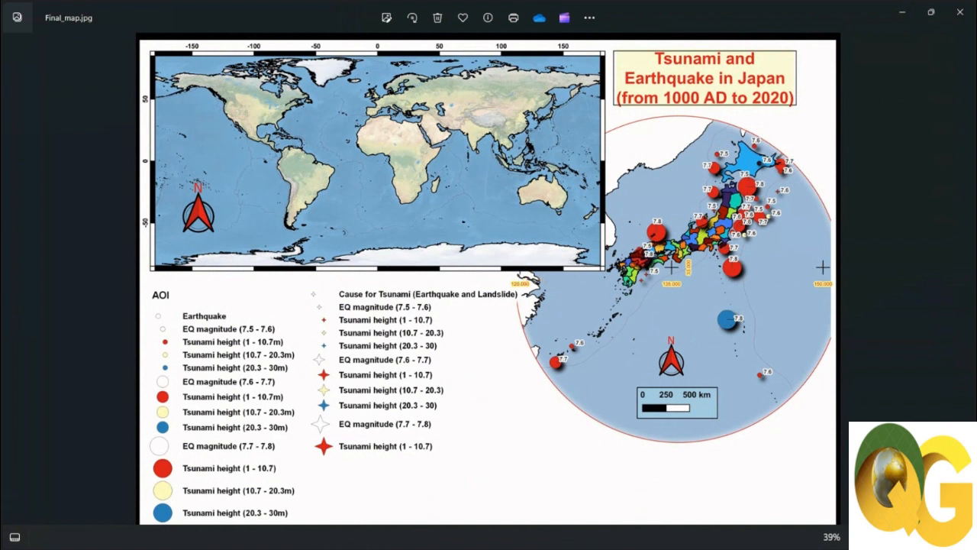
{"action": "mouse_move", "coordinate": [648, 524]}
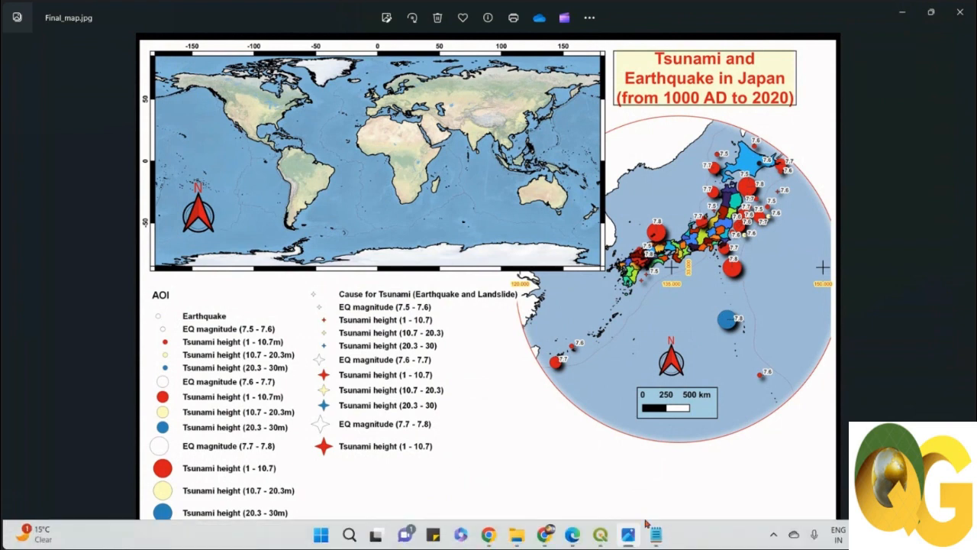
{"action": "mouse_move", "coordinate": [600, 535]}
{"action": "left_click", "coordinate": [668, 477]}
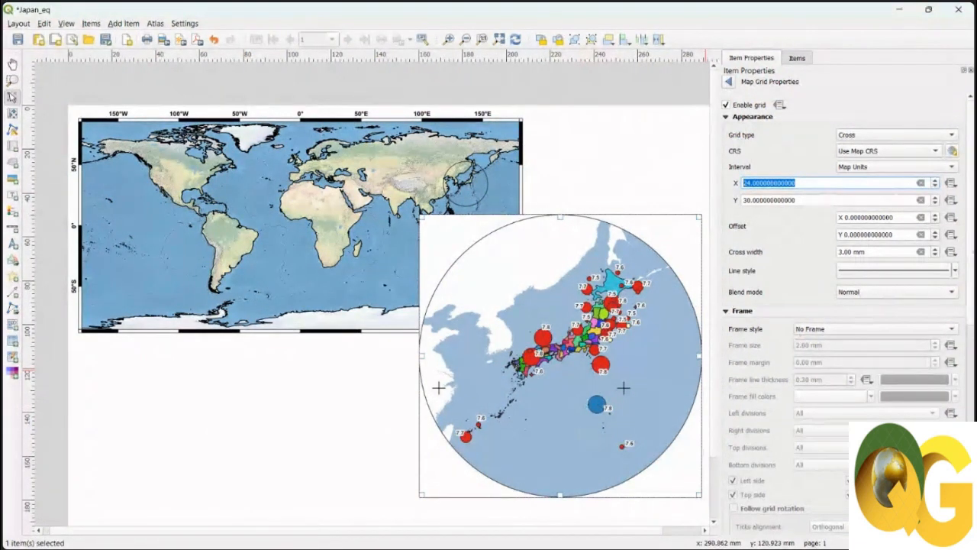
{"action": "left_click_drag", "start_coordinate": [972, 257], "coordinate": [971, 365]}
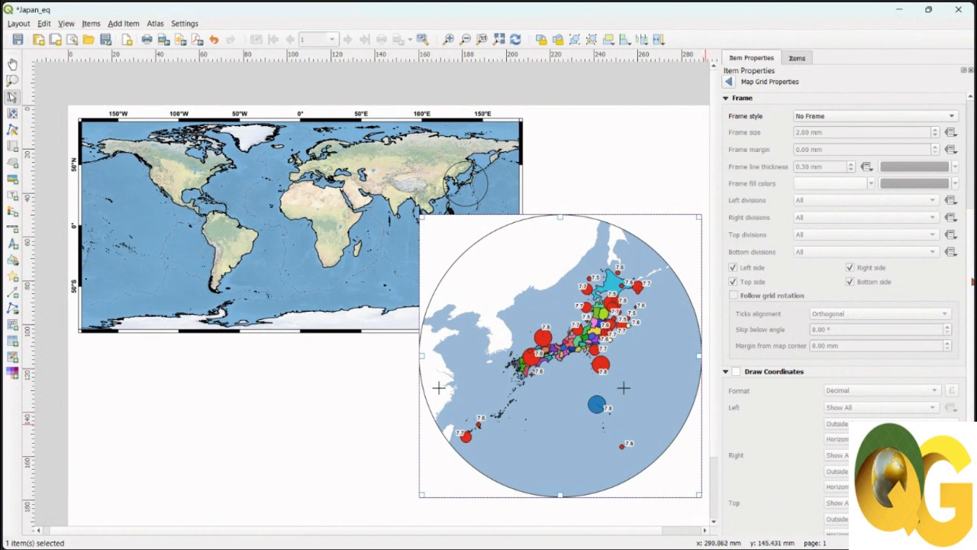
{"action": "scroll", "coordinate": [738, 198], "scroll_direction": "down", "scroll_amount": 5}
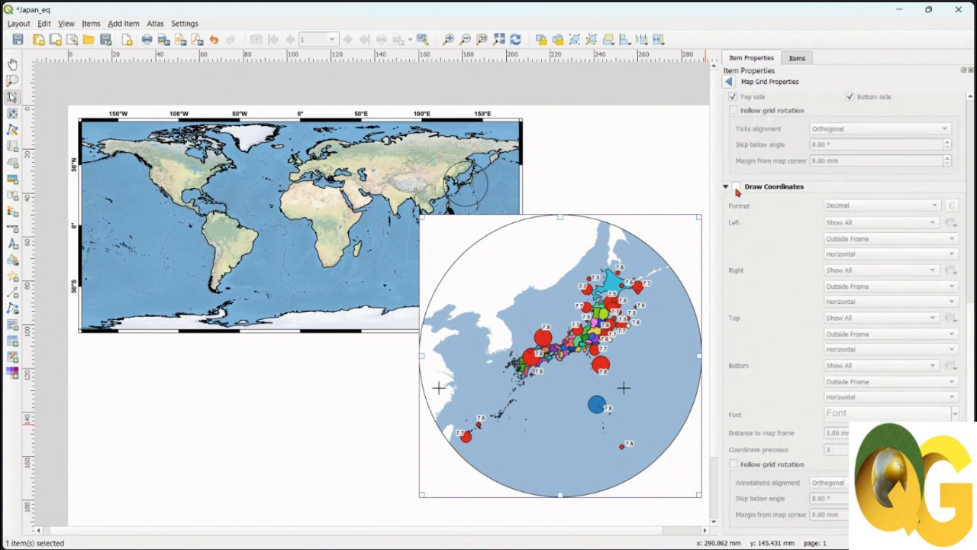
{"action": "left_click", "coordinate": [736, 187]}
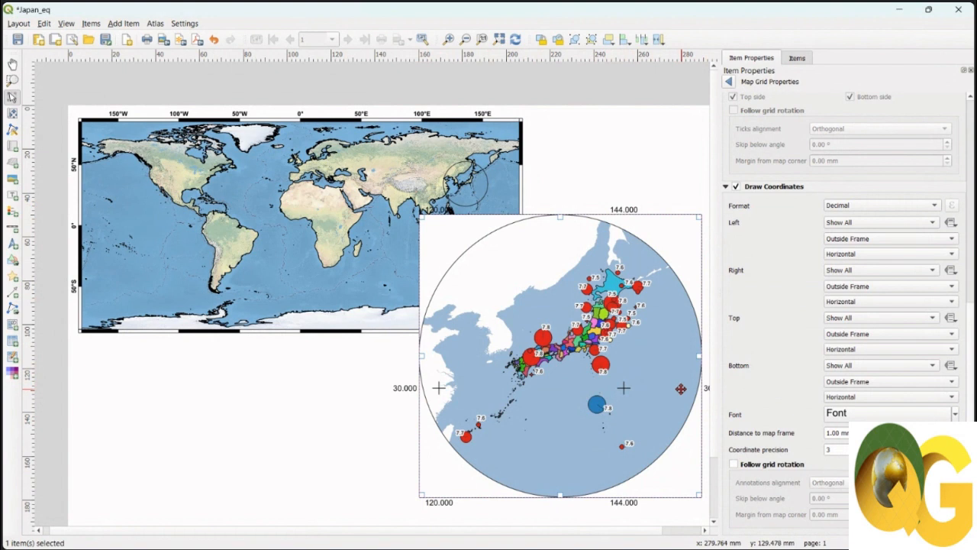
{"action": "left_click", "coordinate": [869, 222]}
{"action": "left_click", "coordinate": [863, 262]}
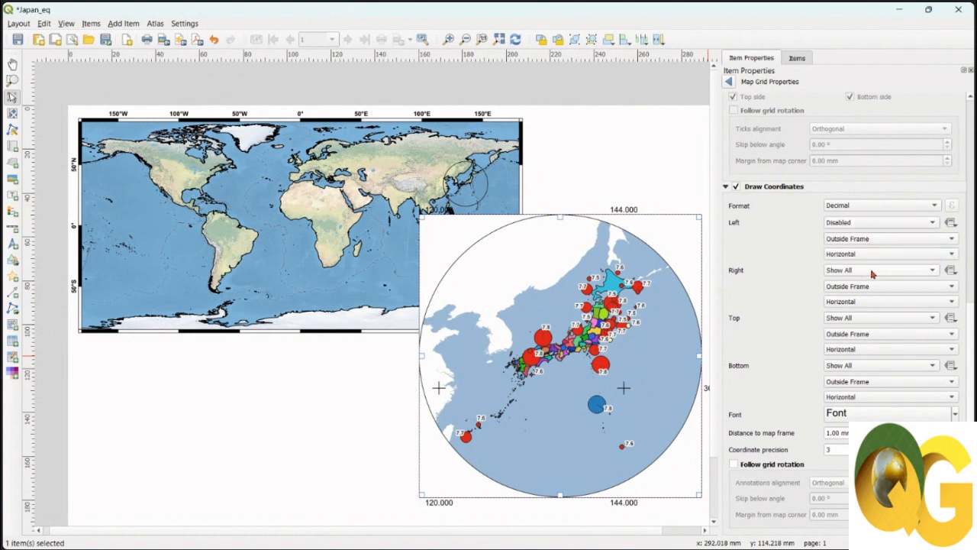
Set the Japan map grid's right-side coordinates to Disabled and the top ones to Show Longitude/X Only
{"action": "left_click", "coordinate": [872, 273]}
{"action": "left_click", "coordinate": [866, 307]}
{"action": "left_click", "coordinate": [871, 318]}
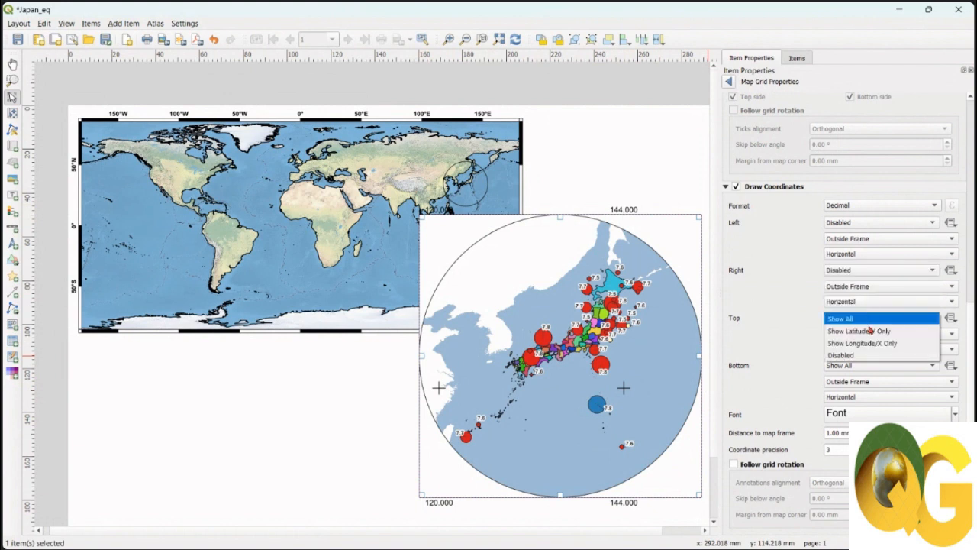
{"action": "left_click", "coordinate": [868, 344]}
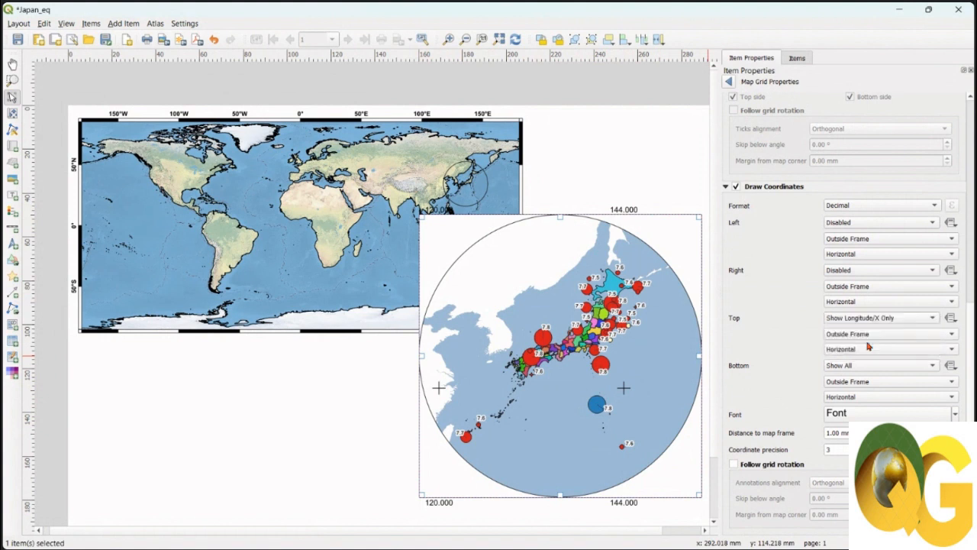
Set both the bottom and left-side grid coordinates of the Japan map to Show Latitude/Y Only
{"action": "left_click", "coordinate": [863, 367]}
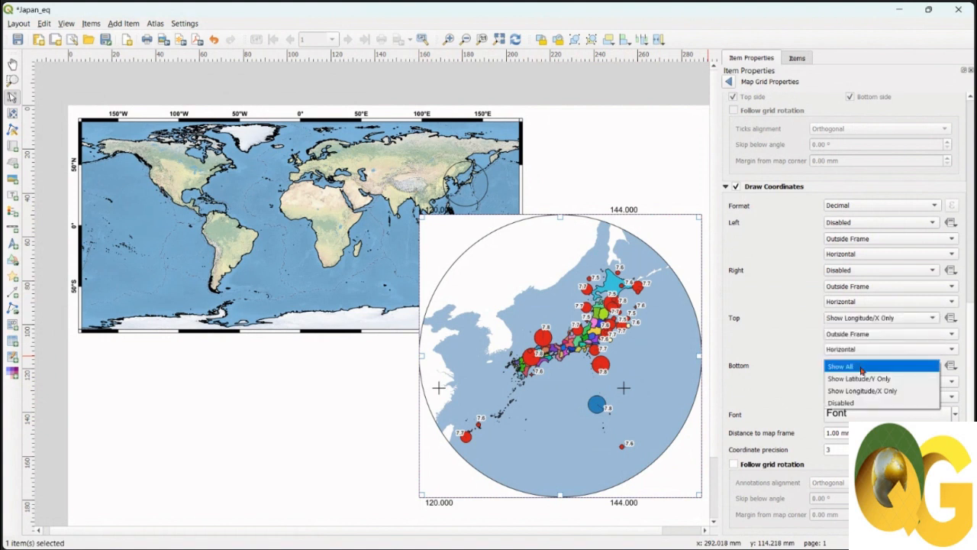
{"action": "left_click", "coordinate": [863, 379]}
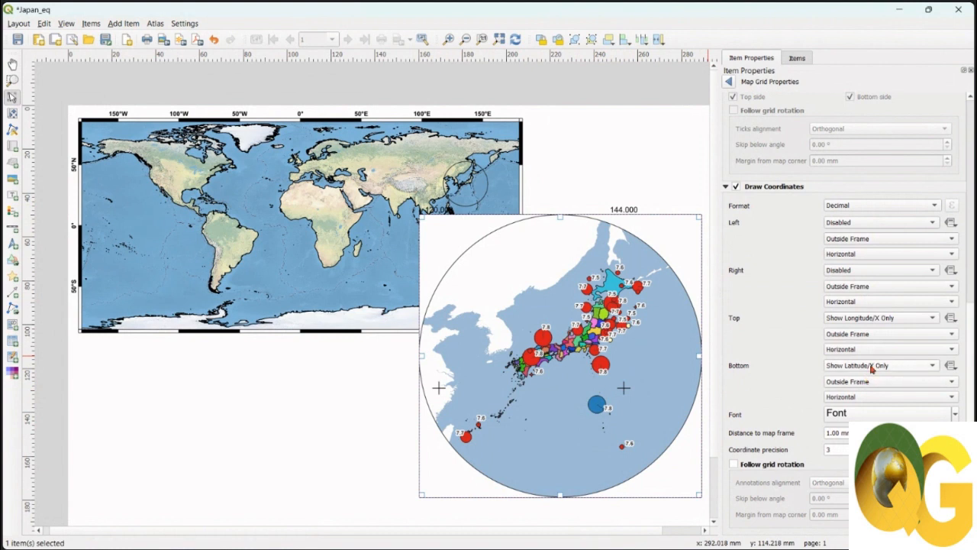
{"action": "left_click", "coordinate": [863, 223]}
{"action": "left_click", "coordinate": [872, 200]}
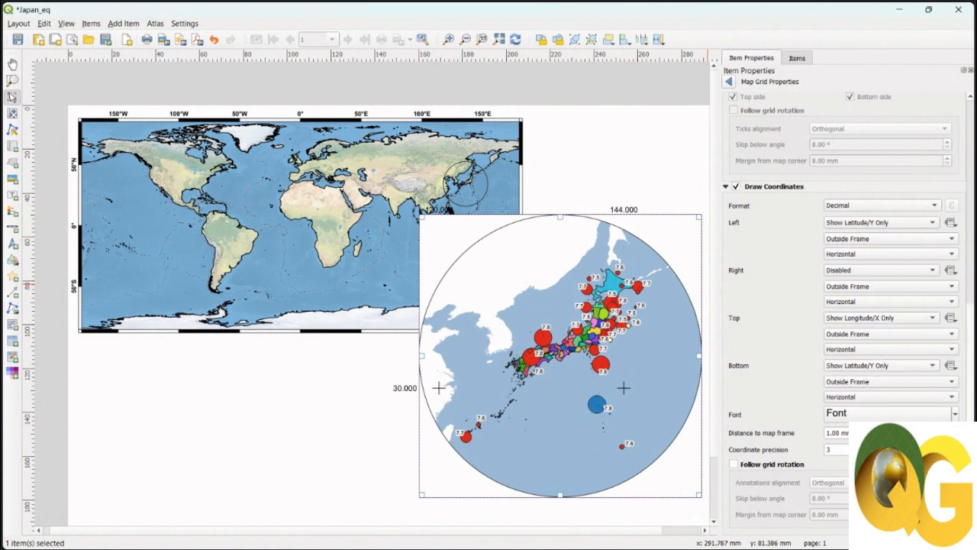
Set the coordinate labels' distance to the map frame to -87 mm, bringing them inside the circle near the grid crosses
{"action": "left_click_drag", "start_coordinate": [848, 434], "coordinate": [817, 432]}
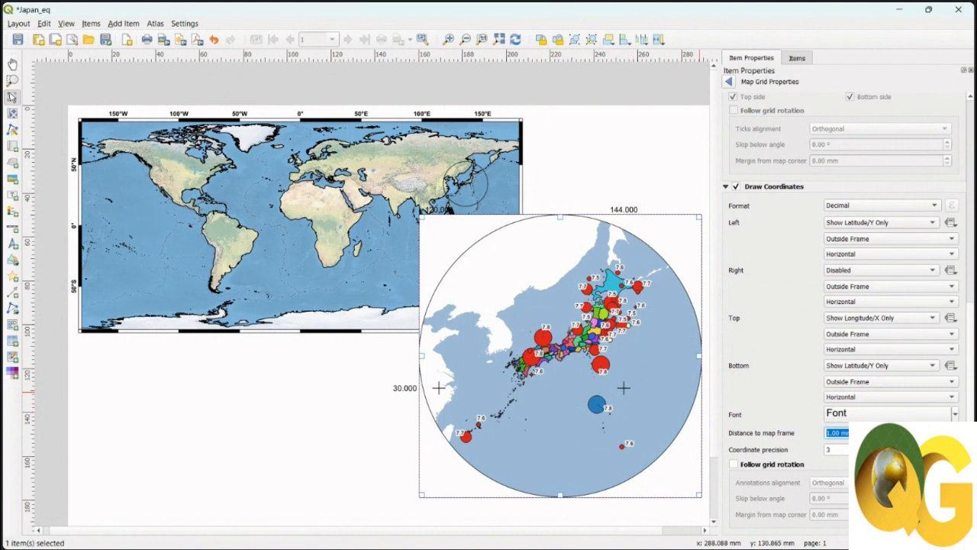
{"action": "key", "text": "Up"}
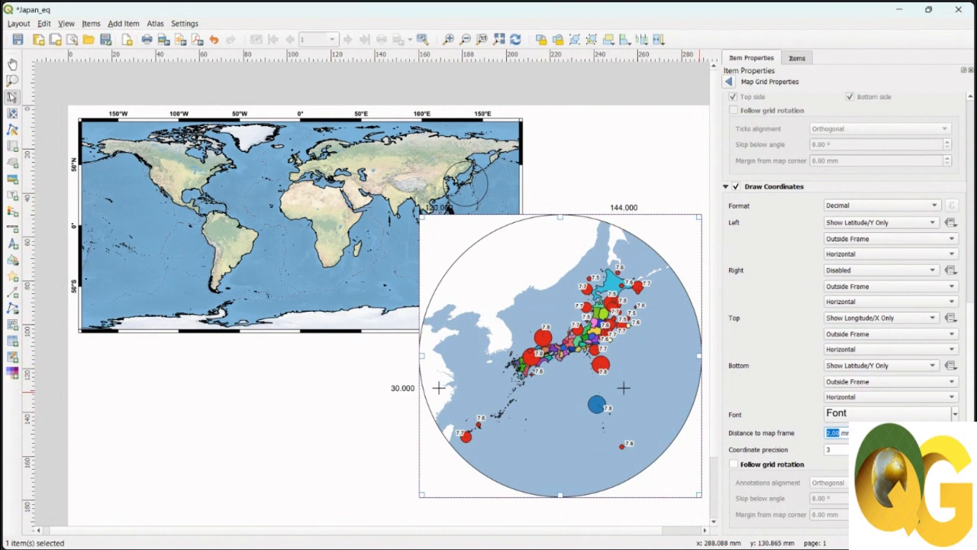
{"action": "key", "text": "Up"}
{"action": "key", "text": "Up"}
{"action": "key", "text": "Up"}
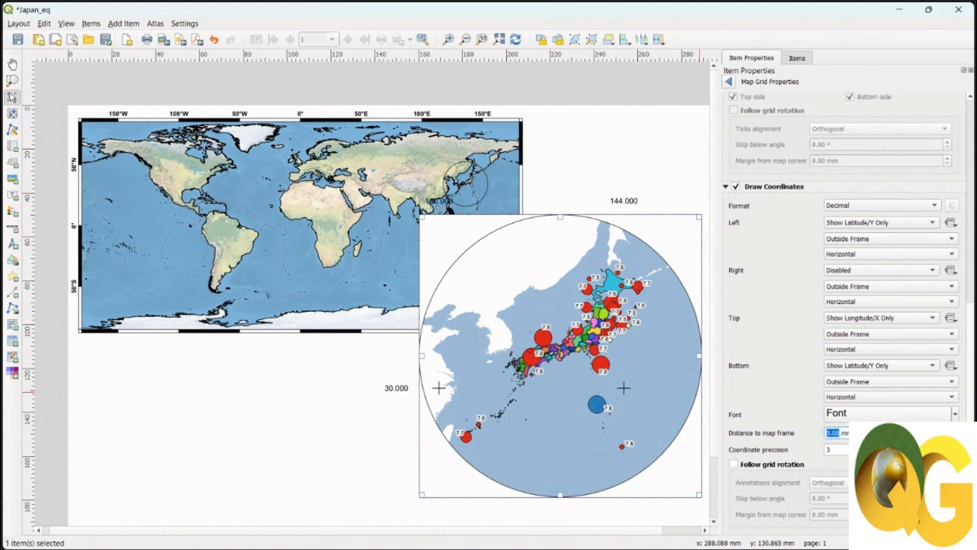
{"action": "key", "text": "Up"}
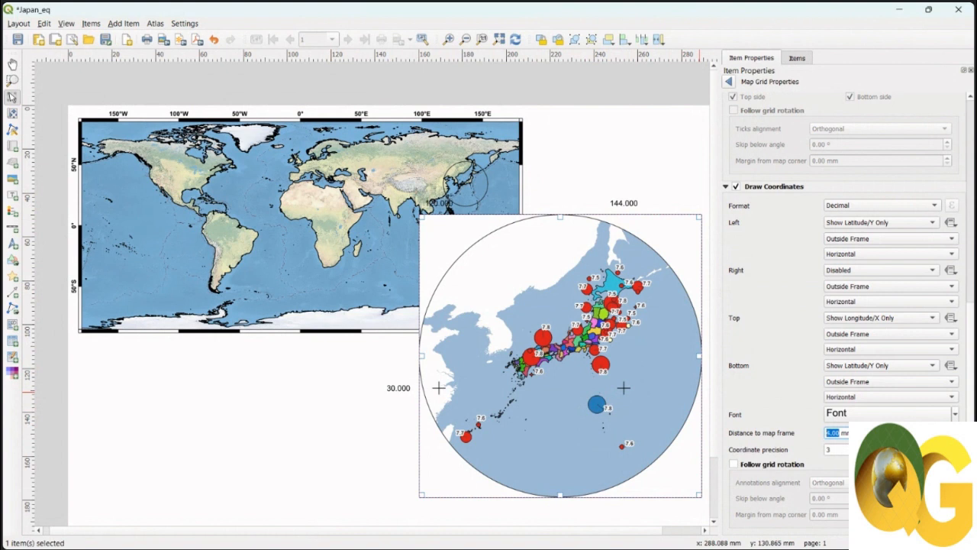
{"action": "key", "text": "Down"}
{"action": "key", "text": "Down"}
{"action": "key", "text": "Down"}
{"action": "key", "text": "Down"}
{"action": "key", "text": "Down"}
{"action": "key", "text": "Down"}
{"action": "key", "text": "Down"}
{"action": "key", "text": "Down"}
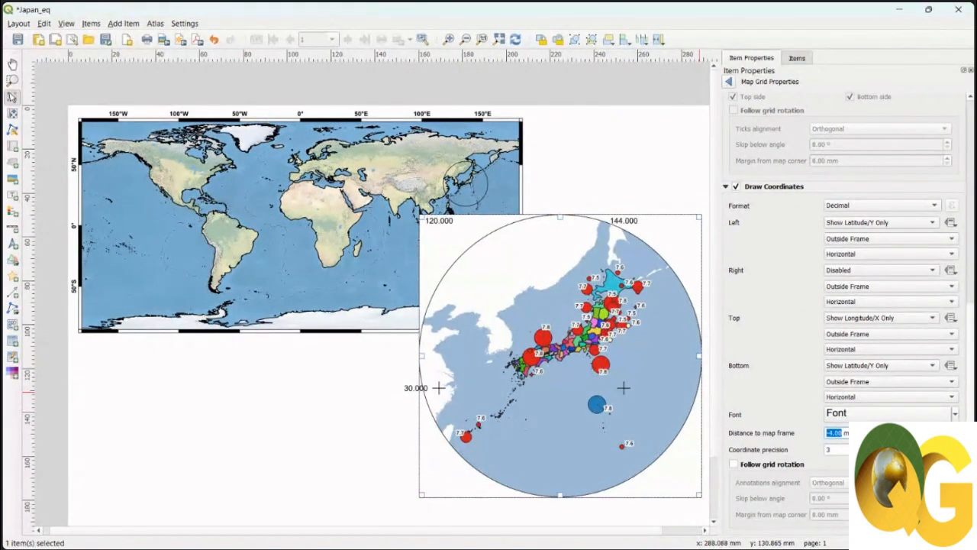
{"action": "key", "text": "Down"}
{"action": "key", "text": "Down"}
{"action": "key", "text": "Down"}
{"action": "key", "text": "Down"}
{"action": "key", "text": "Down"}
{"action": "key", "text": "Down"}
{"action": "key", "text": "Down"}
{"action": "key", "text": "Down"}
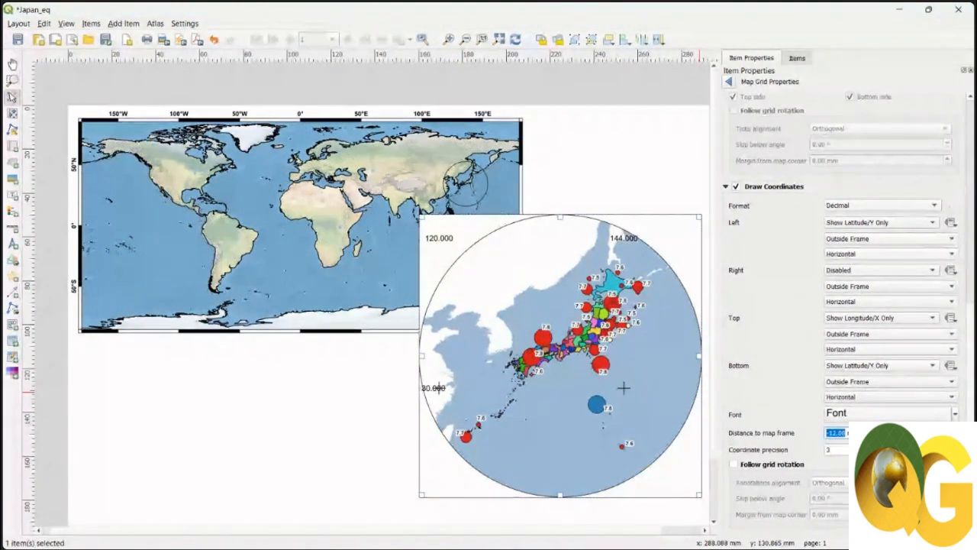
{"action": "key", "text": "Down"}
{"action": "key", "text": "Down"}
{"action": "key", "text": "Down"}
{"action": "key", "text": "Down"}
{"action": "key", "text": "Down"}
{"action": "key", "text": "Down"}
{"action": "key", "text": "Down"}
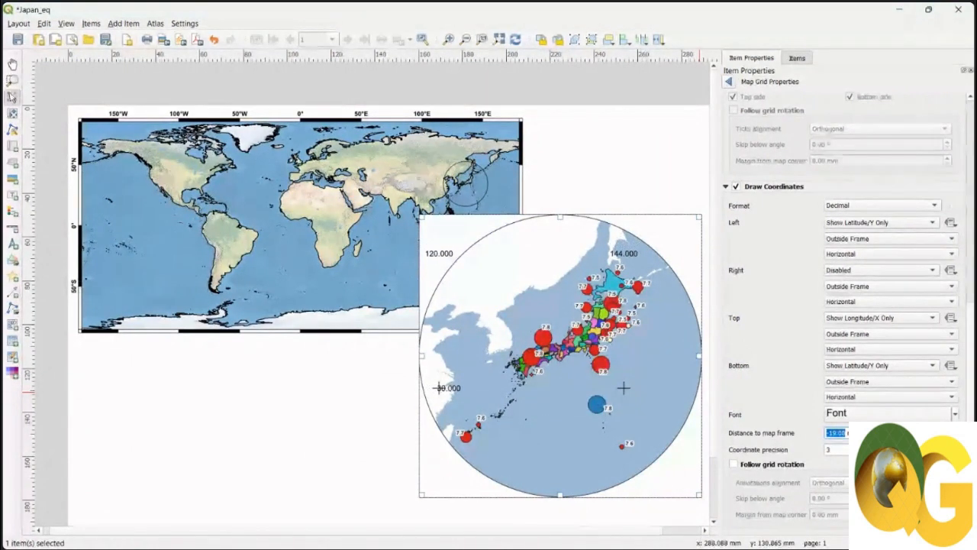
{"action": "key", "text": "Down"}
{"action": "key", "text": "Down"}
{"action": "key", "text": "Down"}
{"action": "key", "text": "Down"}
{"action": "key", "text": "Down"}
{"action": "key", "text": "Down"}
{"action": "key", "text": "Down"}
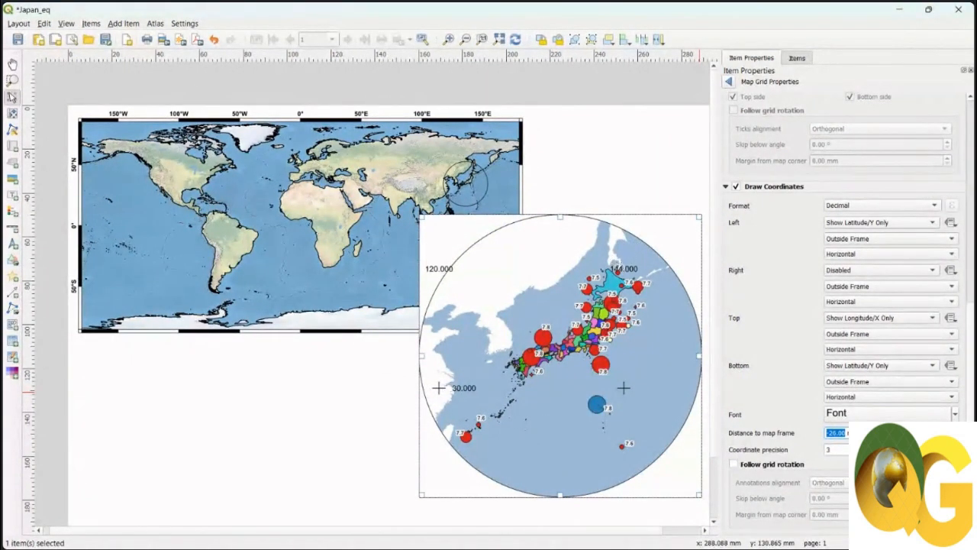
{"action": "key", "text": "Down"}
{"action": "key", "text": "Down"}
{"action": "key", "text": "Down"}
{"action": "key", "text": "Down"}
{"action": "key", "text": "Down"}
{"action": "key", "text": "Down"}
{"action": "key", "text": "Down"}
{"action": "key", "text": "Down"}
{"action": "key", "text": "Down"}
{"action": "key", "text": "Down"}
{"action": "key", "text": "Down"}
{"action": "key", "text": "Down"}
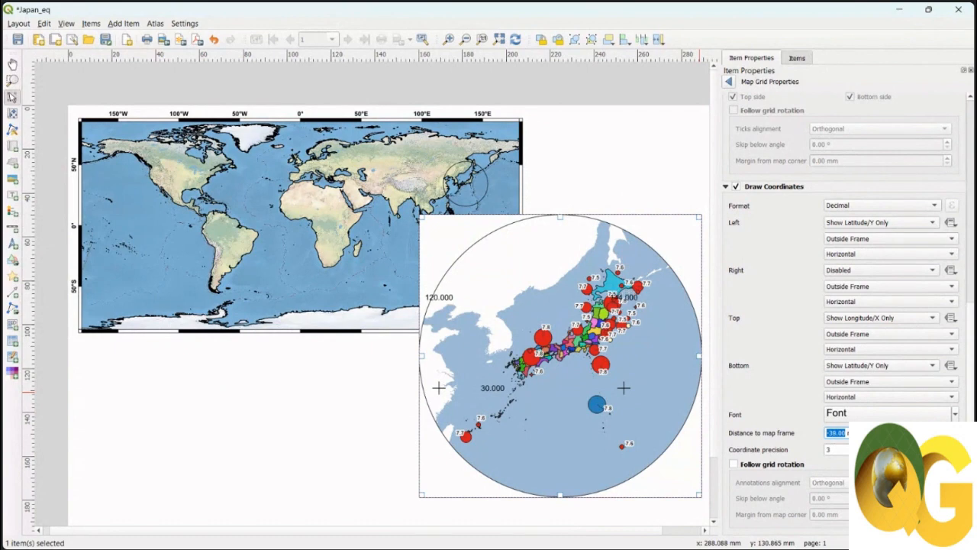
{"action": "key", "text": "Down"}
{"action": "key", "text": "Down"}
{"action": "key", "text": "Down"}
{"action": "key", "text": "Down"}
{"action": "key", "text": "Down"}
{"action": "key", "text": "Down"}
{"action": "key", "text": "Down"}
{"action": "key", "text": "Down"}
{"action": "key", "text": "Down"}
{"action": "key", "text": "Down"}
{"action": "key", "text": "Down"}
{"action": "key", "text": "Down"}
{"action": "key", "text": "Down"}
{"action": "key", "text": "Down"}
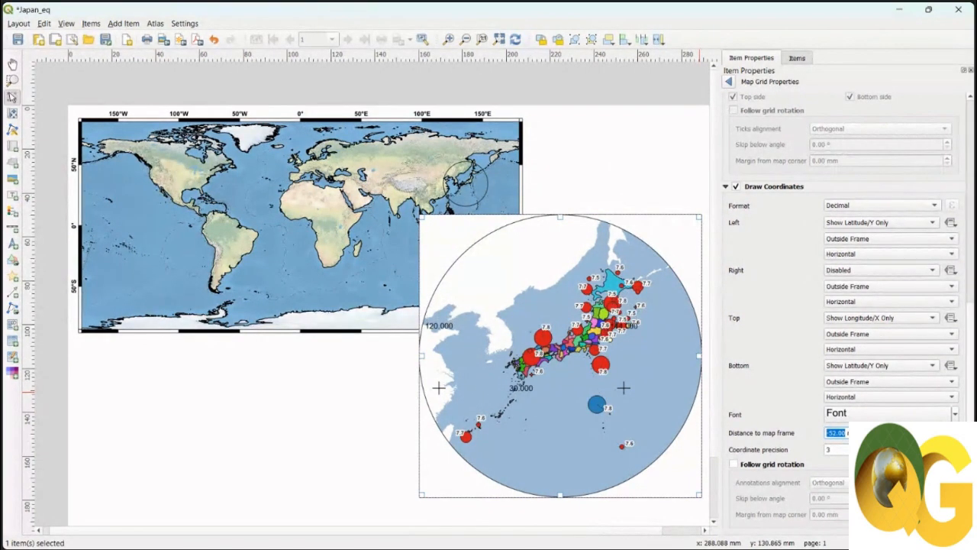
{"action": "key", "text": "Down"}
{"action": "key", "text": "Down"}
{"action": "key", "text": "Down"}
{"action": "key", "text": "Down"}
{"action": "key", "text": "Down"}
{"action": "key", "text": "Down"}
{"action": "key", "text": "Down"}
{"action": "key", "text": "Down"}
{"action": "key", "text": "Down"}
{"action": "key", "text": "Down"}
{"action": "key", "text": "Down"}
{"action": "key", "text": "Down"}
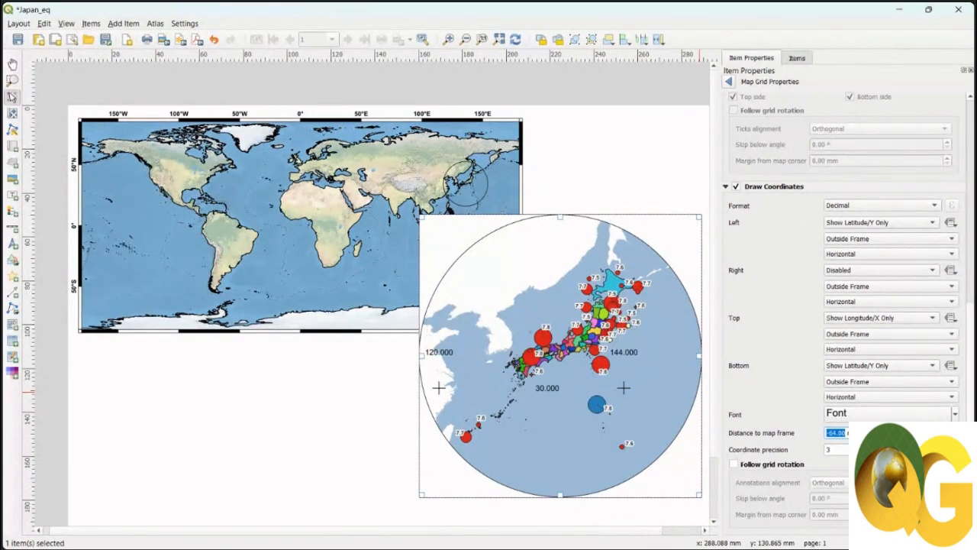
{"action": "key", "text": "Down"}
{"action": "key", "text": "Down"}
{"action": "key", "text": "Down"}
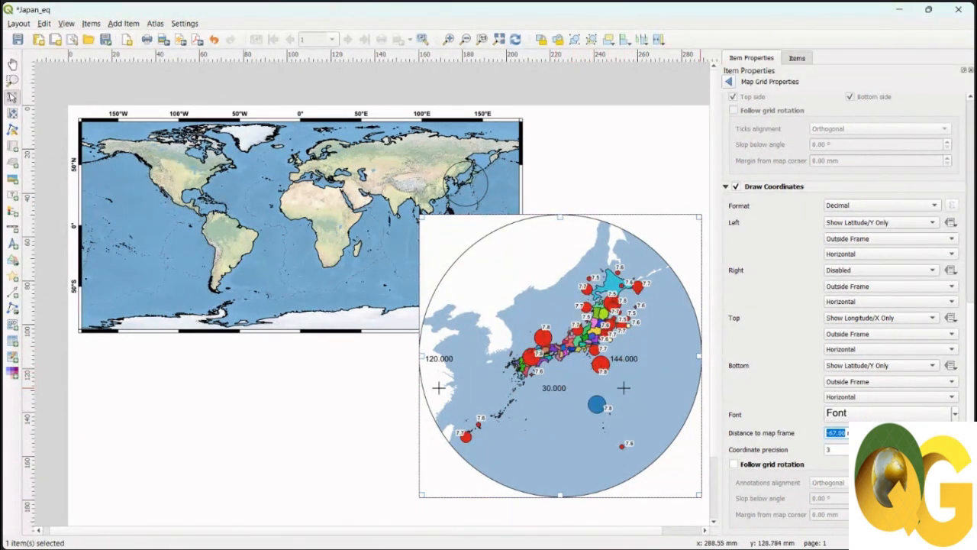
{"action": "key", "text": "Down"}
{"action": "key", "text": "Down"}
{"action": "key", "text": "Down"}
{"action": "key", "text": "Down"}
{"action": "key", "text": "Down"}
{"action": "key", "text": "Down"}
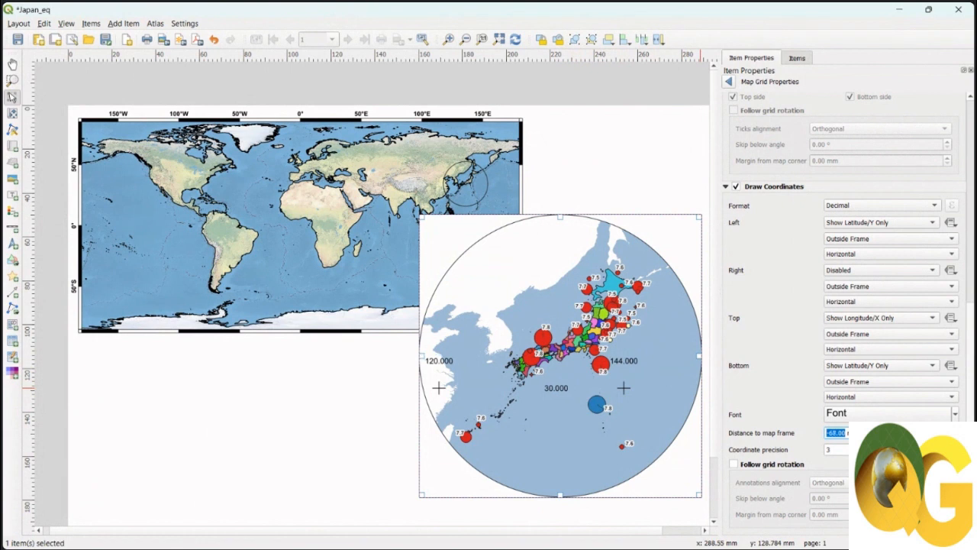
{"action": "key", "text": "Down"}
{"action": "key", "text": "Down"}
{"action": "key", "text": "Down"}
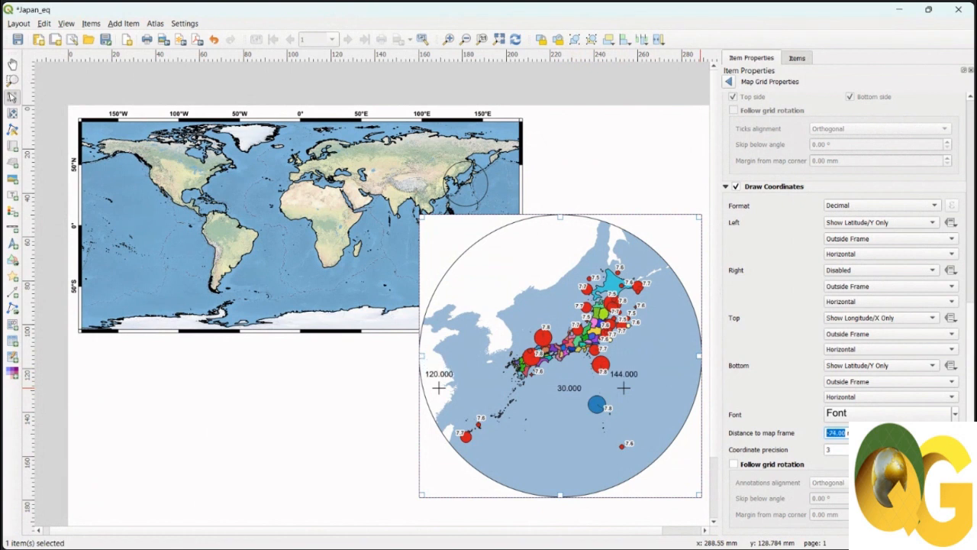
{"action": "key", "text": "Down"}
{"action": "key", "text": "Down"}
{"action": "key", "text": "Down"}
{"action": "key", "text": "Down"}
{"action": "key", "text": "Down"}
{"action": "key", "text": "Down"}
{"action": "key", "text": "Down"}
{"action": "key", "text": "Down"}
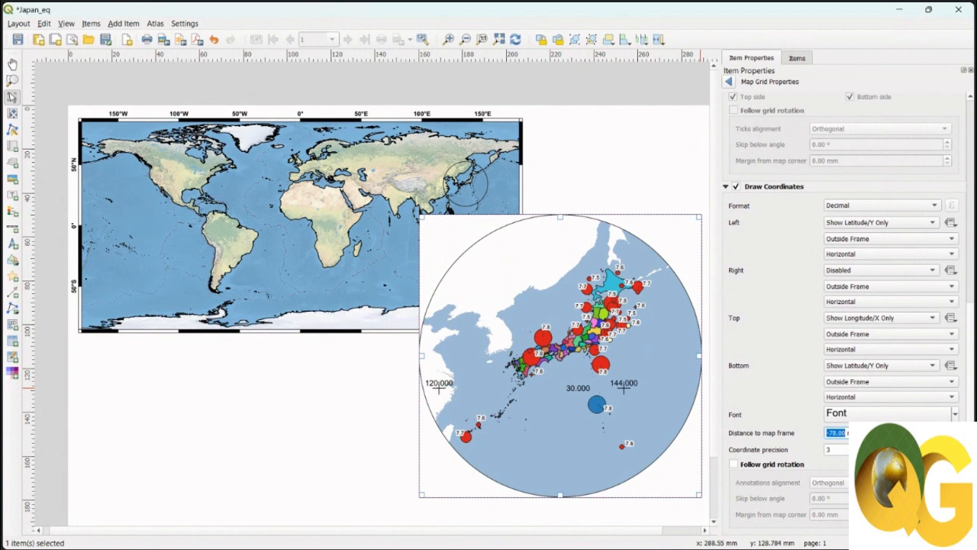
{"action": "key", "text": "Down"}
{"action": "key", "text": "Down"}
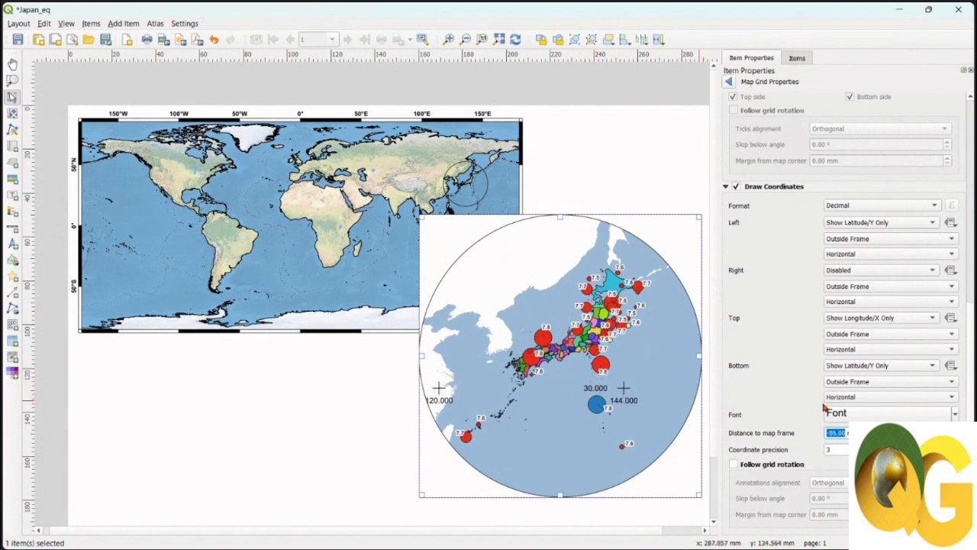
{"action": "key", "text": "Down"}
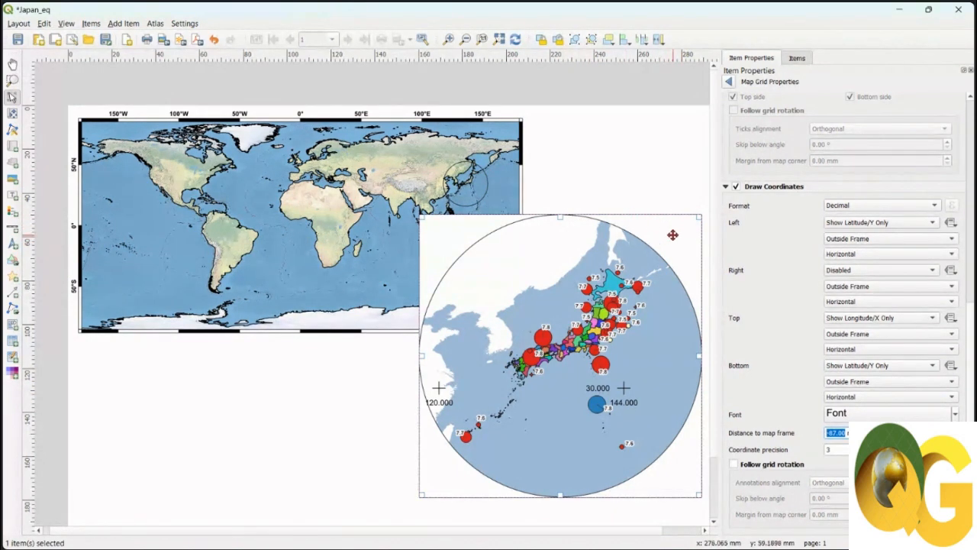
Following the label styling in the reference image Final_map.jpg, set the grid annotation font size to 5 points in the Japan_eq layout
{"action": "mouse_move", "coordinate": [629, 537]}
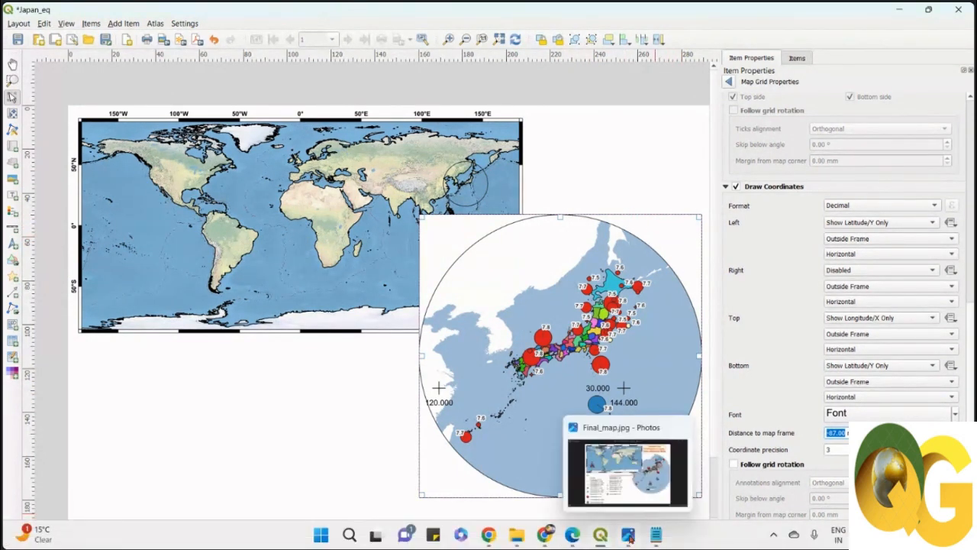
{"action": "left_click", "coordinate": [651, 515]}
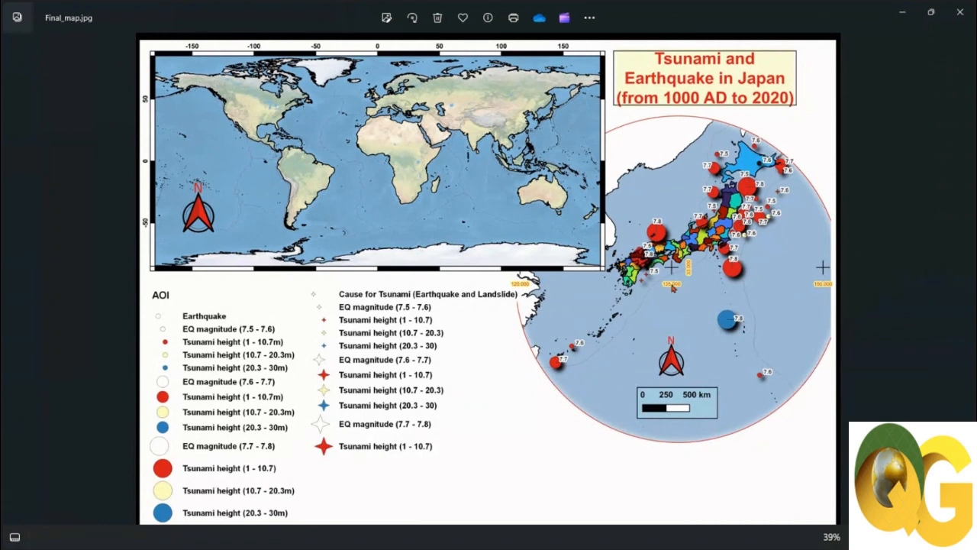
{"action": "mouse_move", "coordinate": [600, 535]}
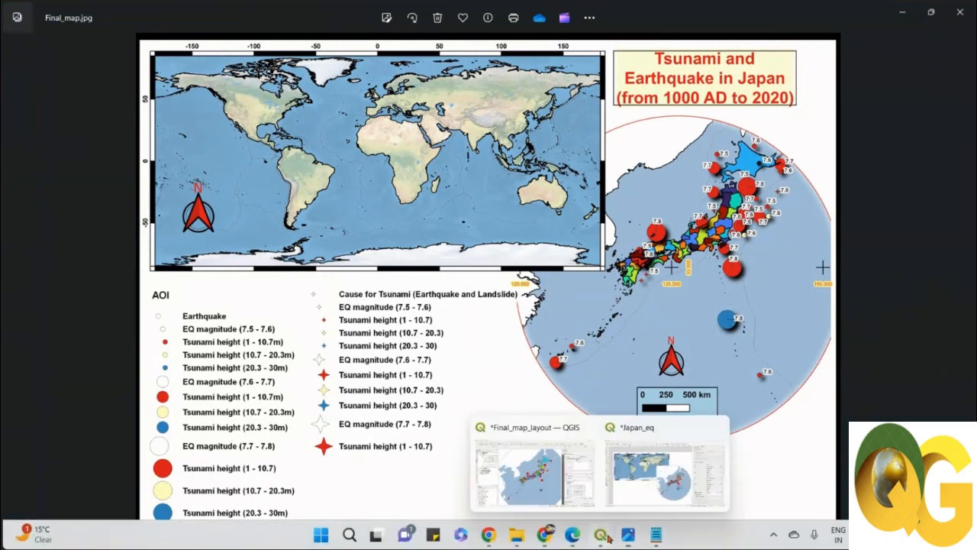
{"action": "left_click", "coordinate": [654, 494]}
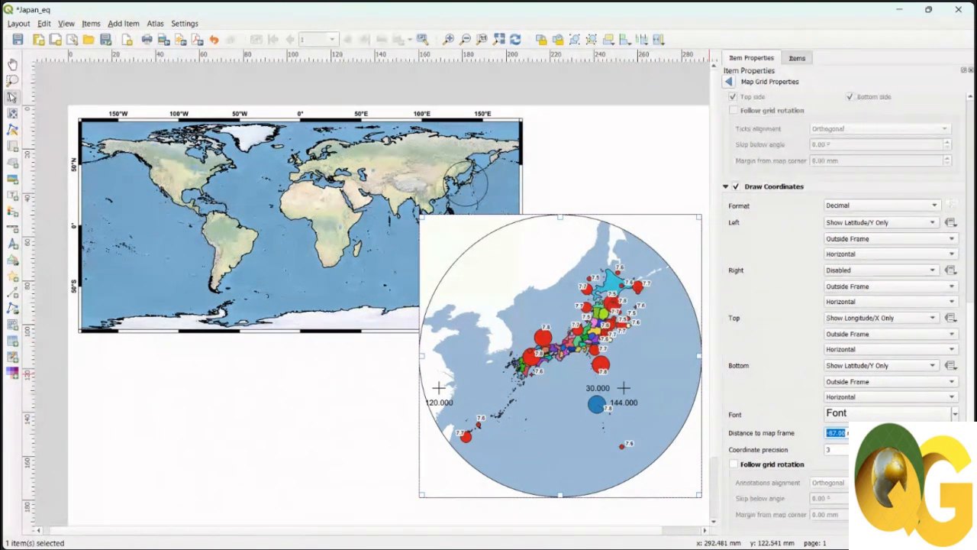
{"action": "left_click", "coordinate": [866, 413]}
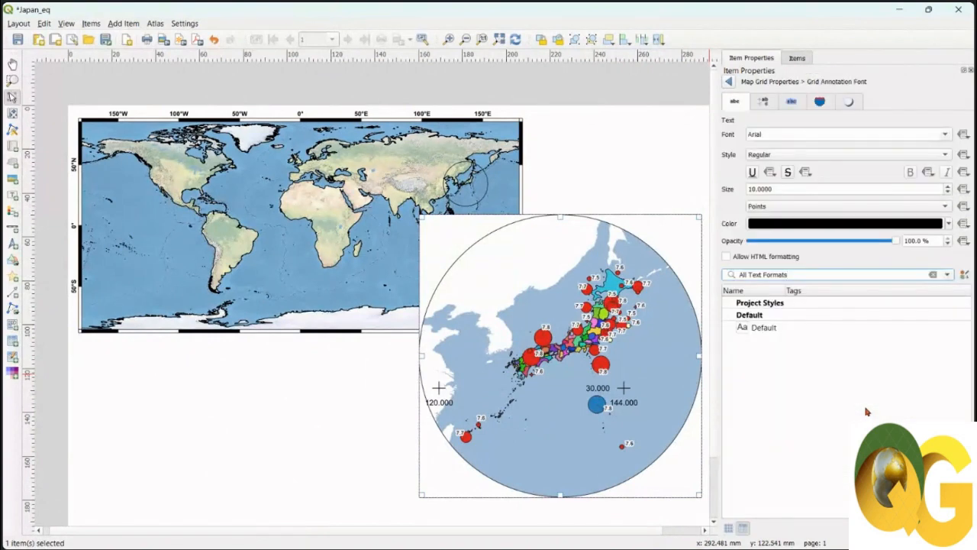
{"action": "double_click", "coordinate": [761, 189]}
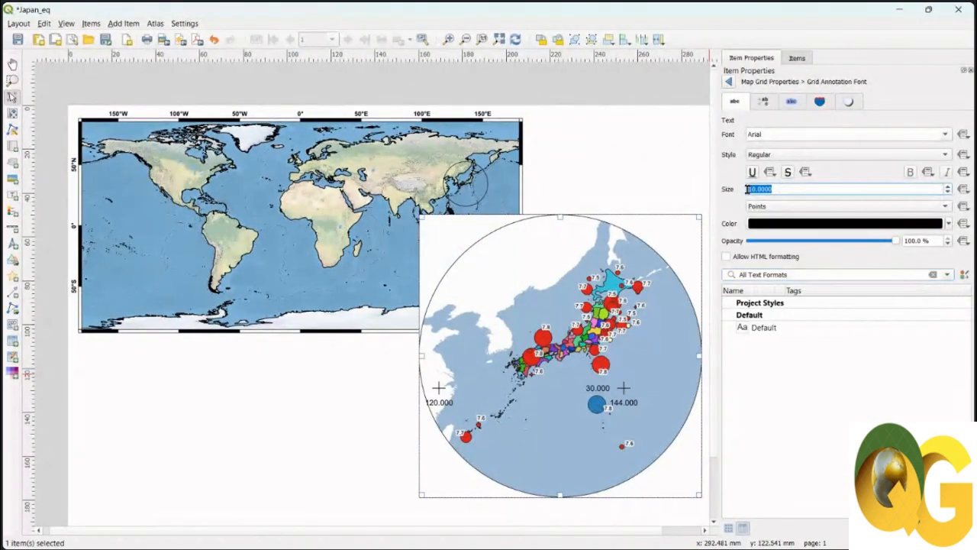
{"action": "type", "text": "5"}
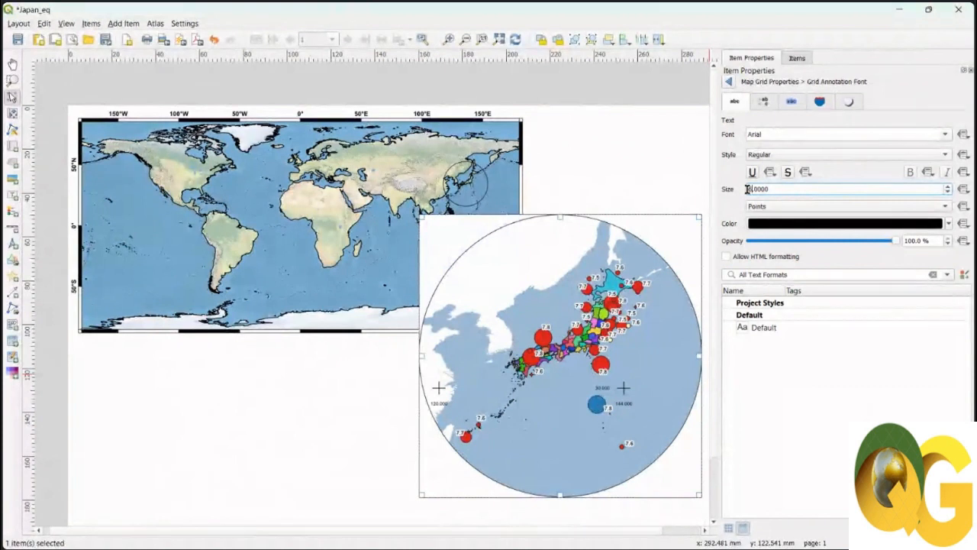
Draw a text buffer in light yellow around the grid coordinate labels and return to the map grid properties
{"action": "left_click", "coordinate": [793, 102]}
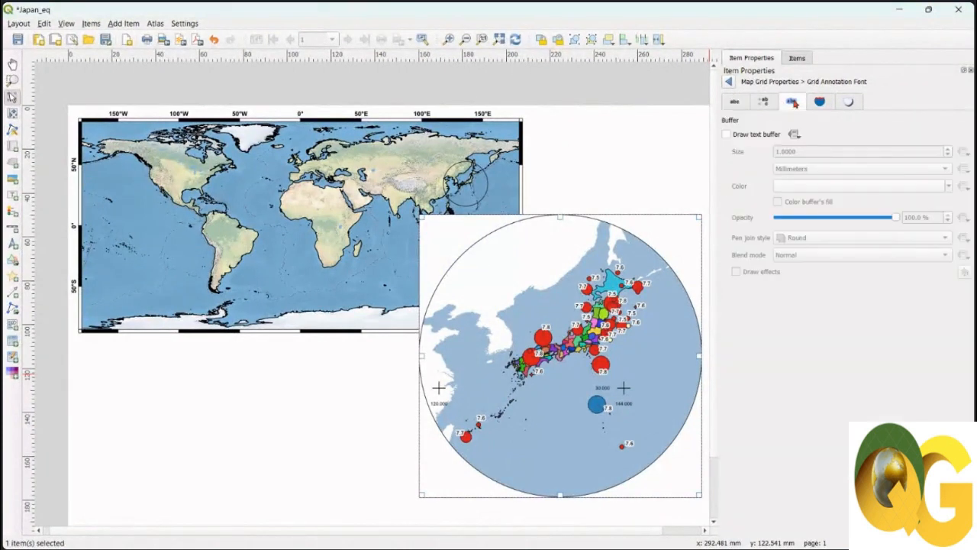
{"action": "left_click", "coordinate": [726, 135]}
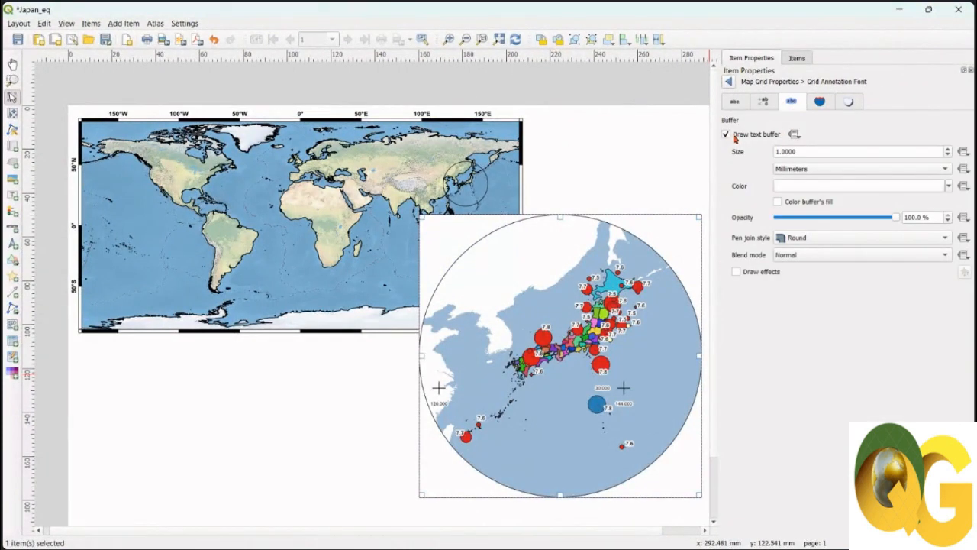
{"action": "left_click", "coordinate": [949, 187]}
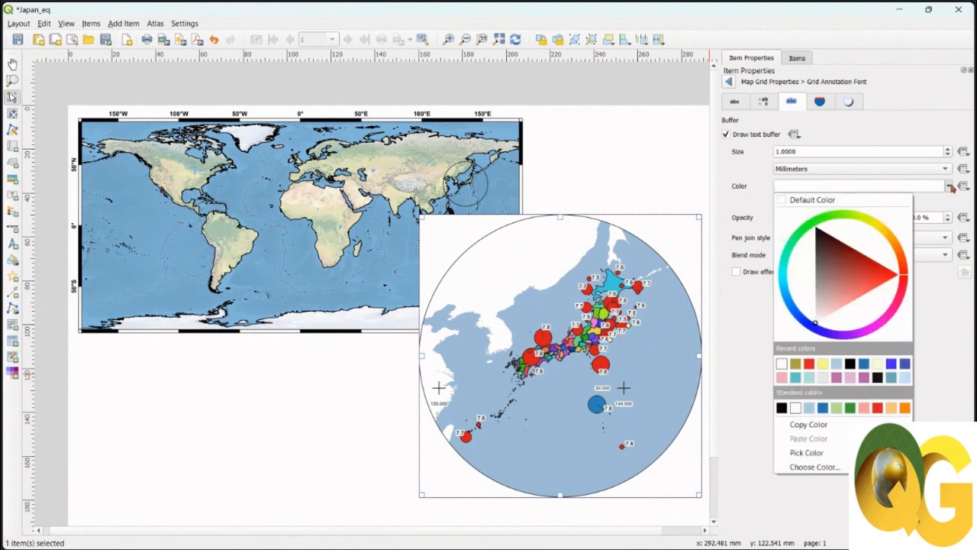
{"action": "left_click", "coordinate": [824, 364]}
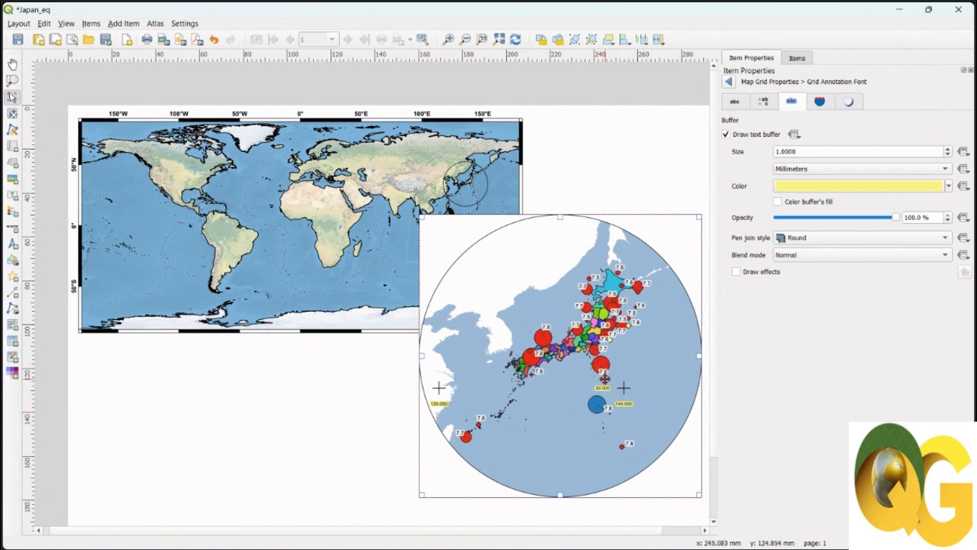
{"action": "left_click", "coordinate": [730, 82]}
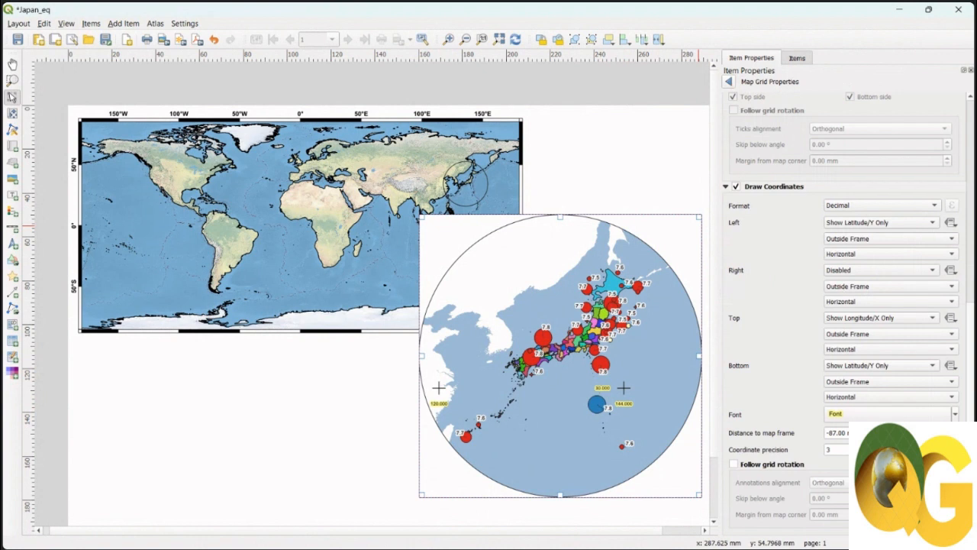
Set the coordinate labels' distance to the map frame to -88 mm
{"action": "left_click", "coordinate": [953, 436]}
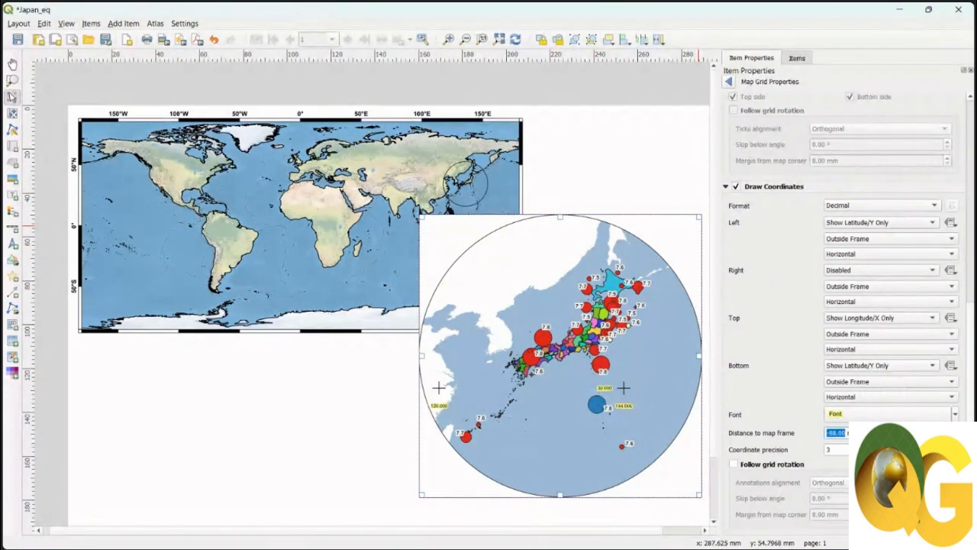
Set the coordinate labels' distance to the map frame to -86 mm and compare the result with the reference image Final_map.jpg
{"action": "left_click", "coordinate": [954, 430]}
{"action": "left_click", "coordinate": [954, 430]}
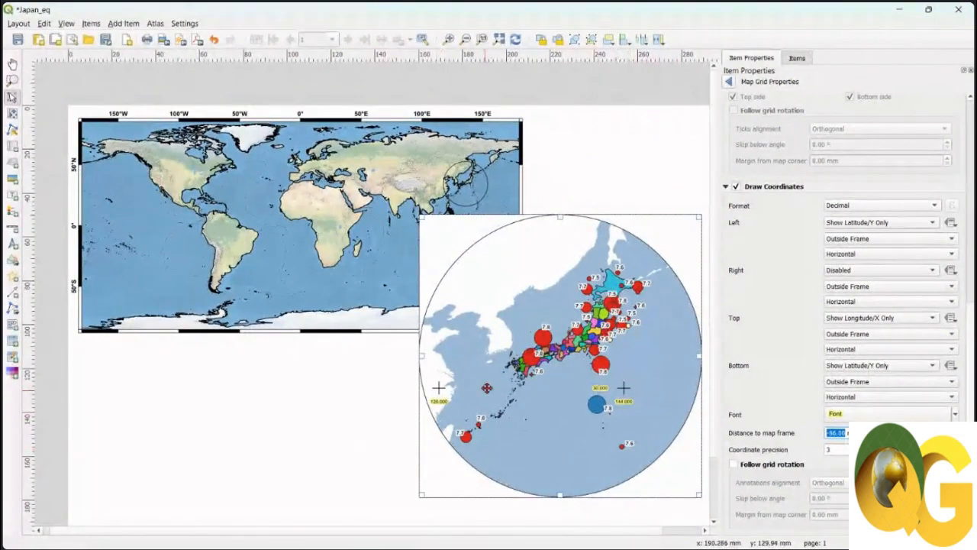
{"action": "mouse_move", "coordinate": [637, 541]}
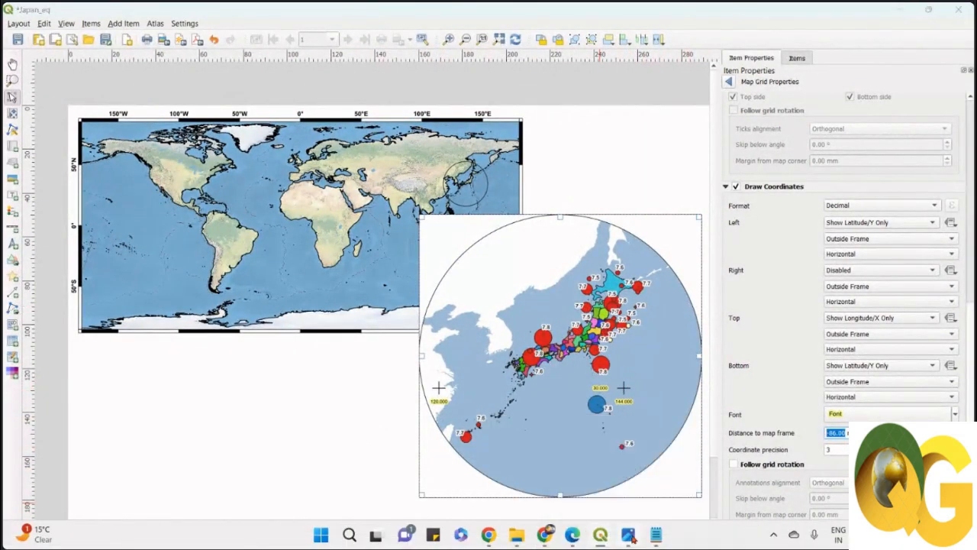
{"action": "left_click", "coordinate": [629, 536]}
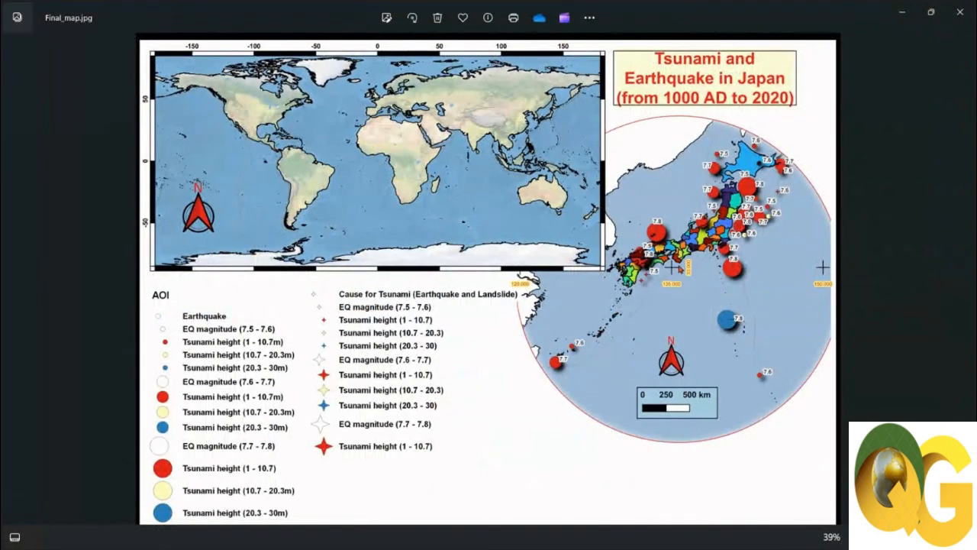
{"action": "mouse_move", "coordinate": [600, 534]}
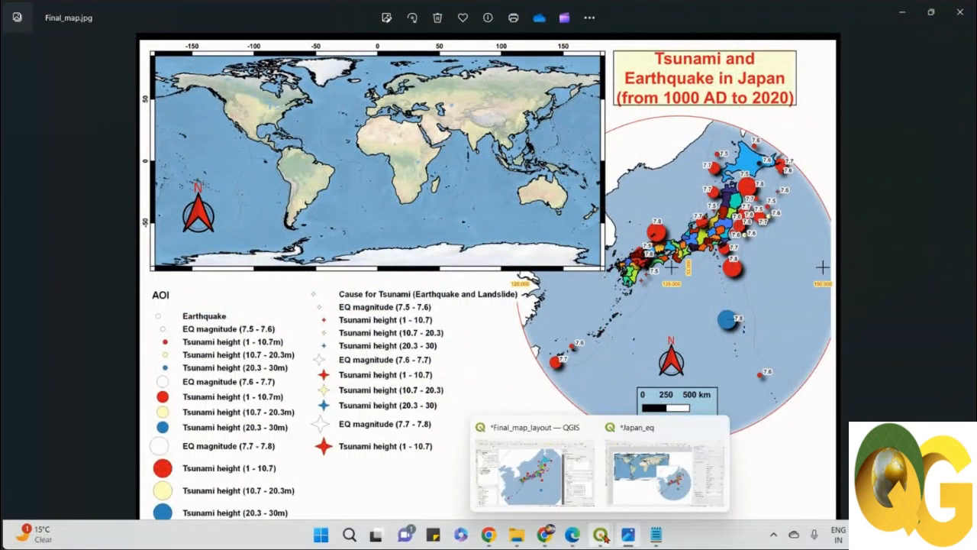
{"action": "left_click", "coordinate": [626, 497]}
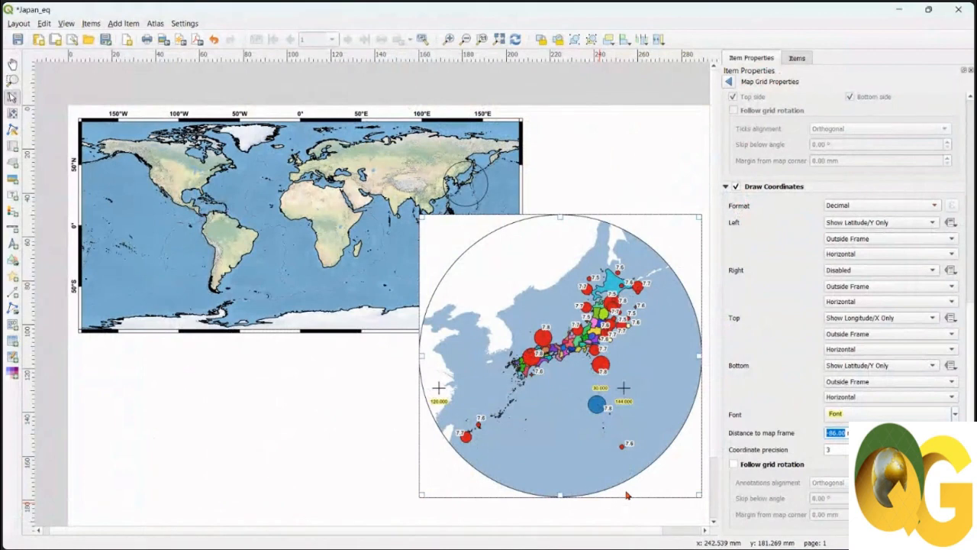
With the circular Japan map selected, add a legend for Map 2 in the empty page area below the world map
{"action": "left_click", "coordinate": [387, 399]}
{"action": "left_click", "coordinate": [499, 393]}
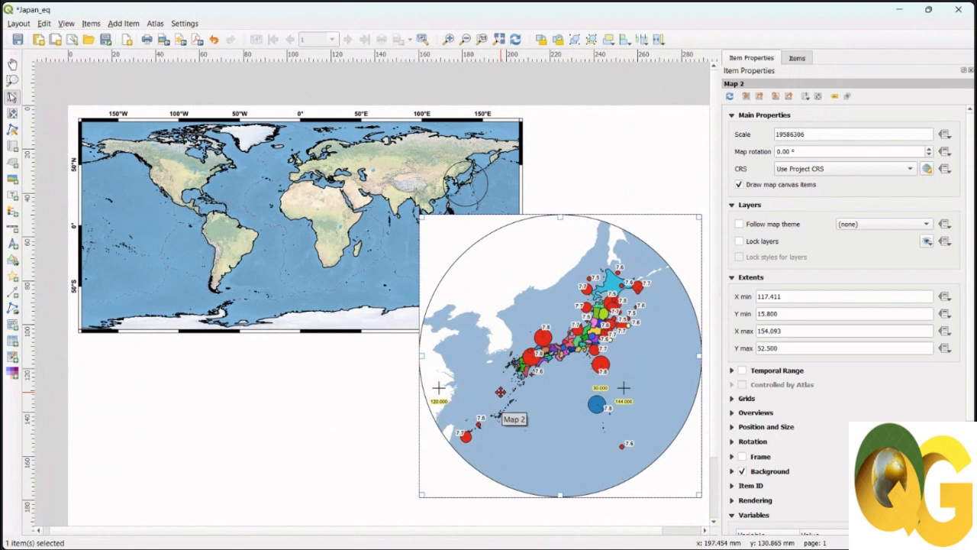
{"action": "left_click", "coordinate": [122, 24]}
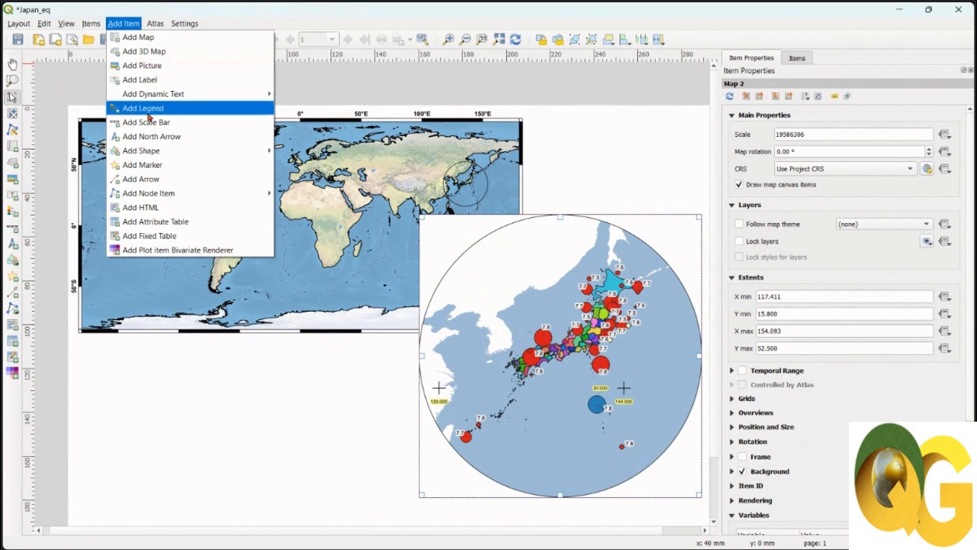
{"action": "left_click", "coordinate": [149, 111]}
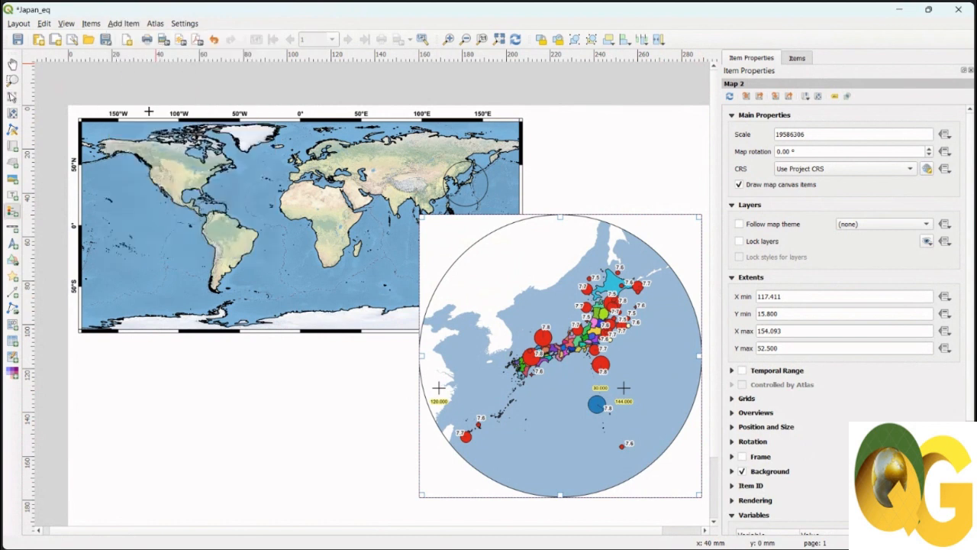
{"action": "left_click_drag", "start_coordinate": [82, 349], "coordinate": [397, 500]}
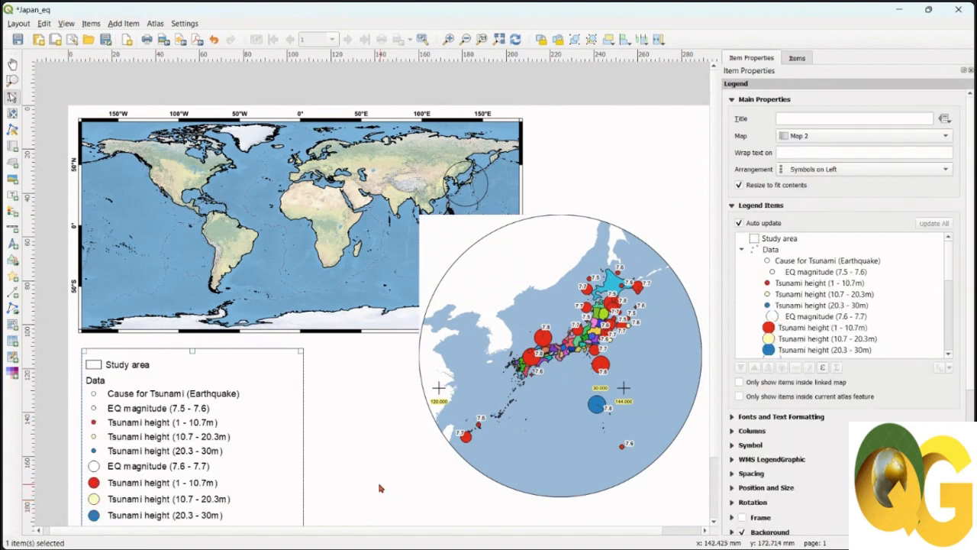
Move the long legend off the page into the empty space beside it so the whole item can be seen
{"action": "left_click_drag", "start_coordinate": [236, 462], "coordinate": [304, 208]}
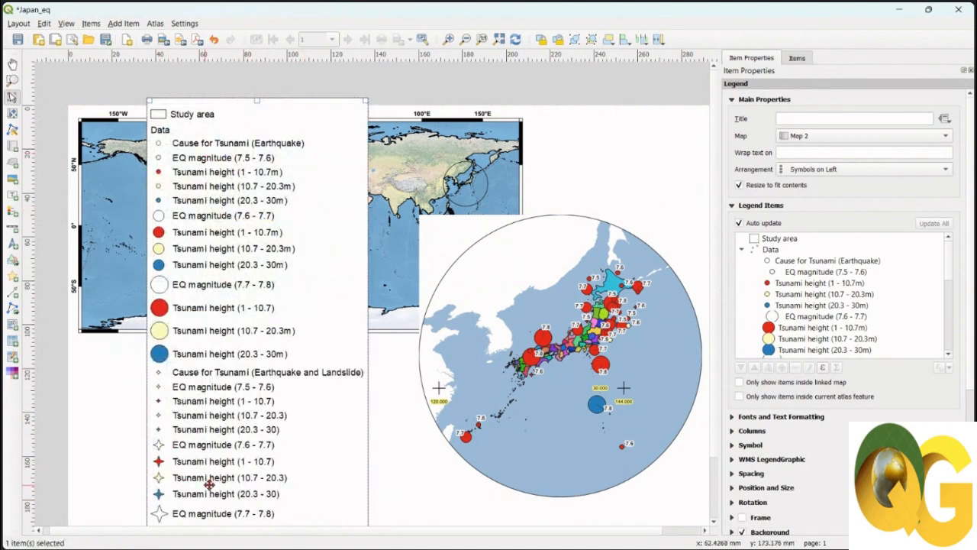
{"action": "scroll", "coordinate": [247, 430], "scroll_direction": "down", "scroll_amount": 5}
{"action": "left_click_drag", "start_coordinate": [309, 442], "coordinate": [561, 297]}
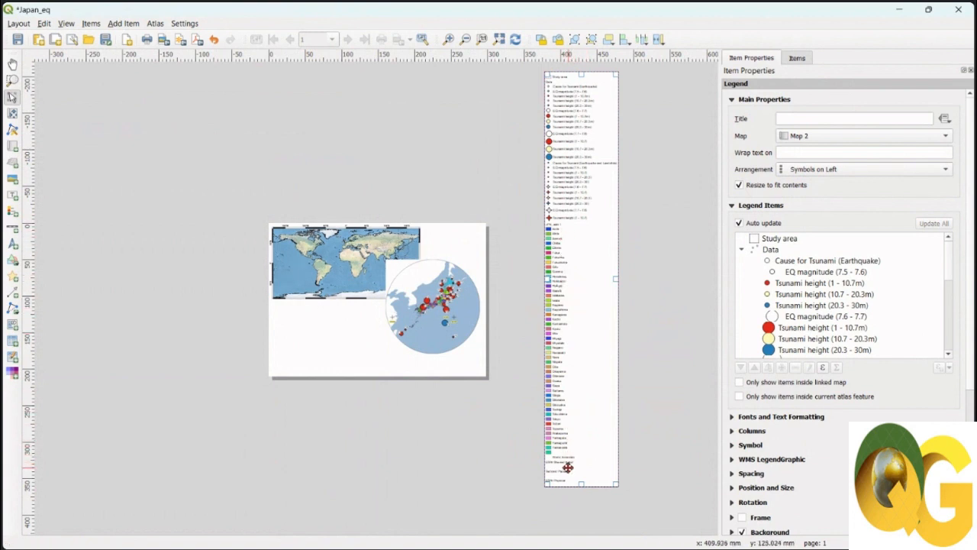
Turn off the legend's auto update and remove the JPN_adm1, World_boundary, ESRI Shaded Relief, Tectonic Plates and ESRI Physical entries
{"action": "left_click_drag", "start_coordinate": [947, 257], "coordinate": [953, 357]}
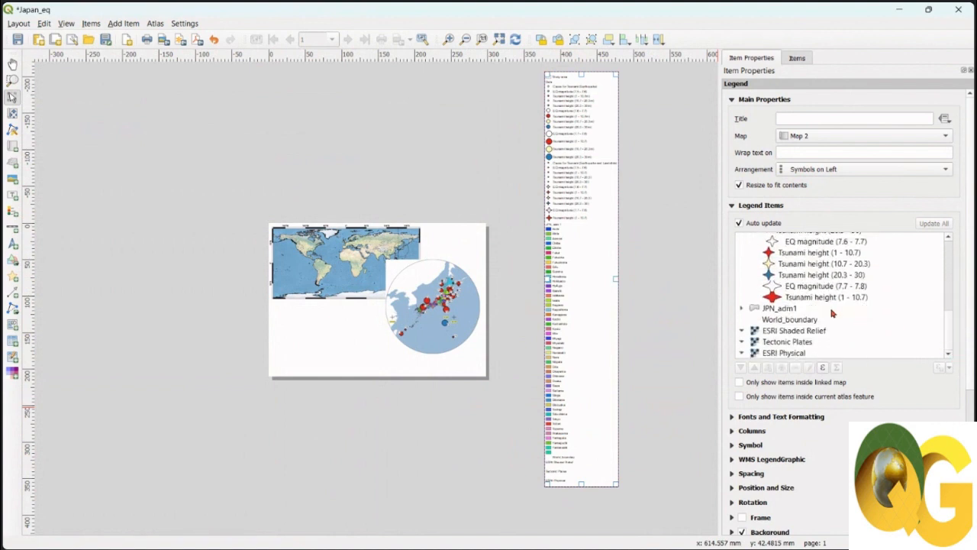
{"action": "left_click", "coordinate": [785, 310]}
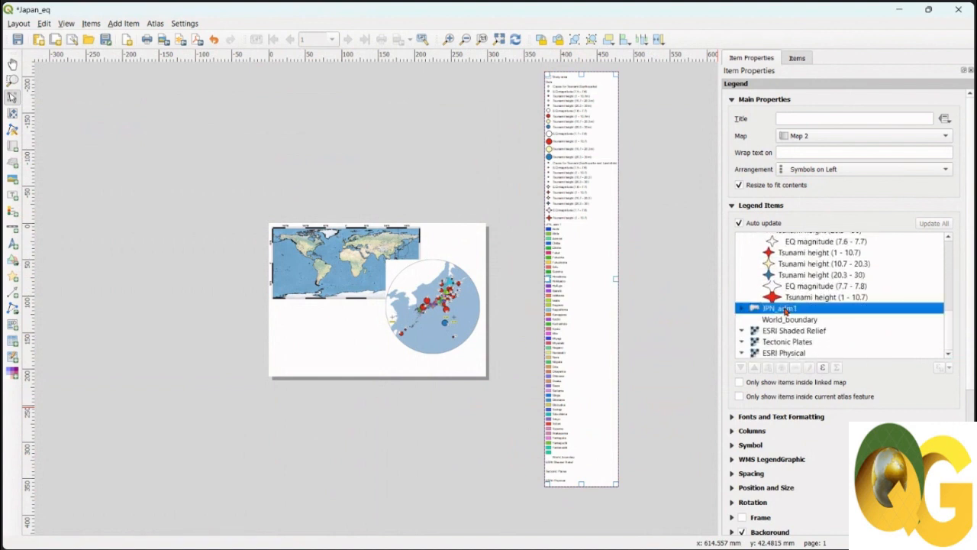
{"action": "left_click", "coordinate": [787, 353], "text": "shift"}
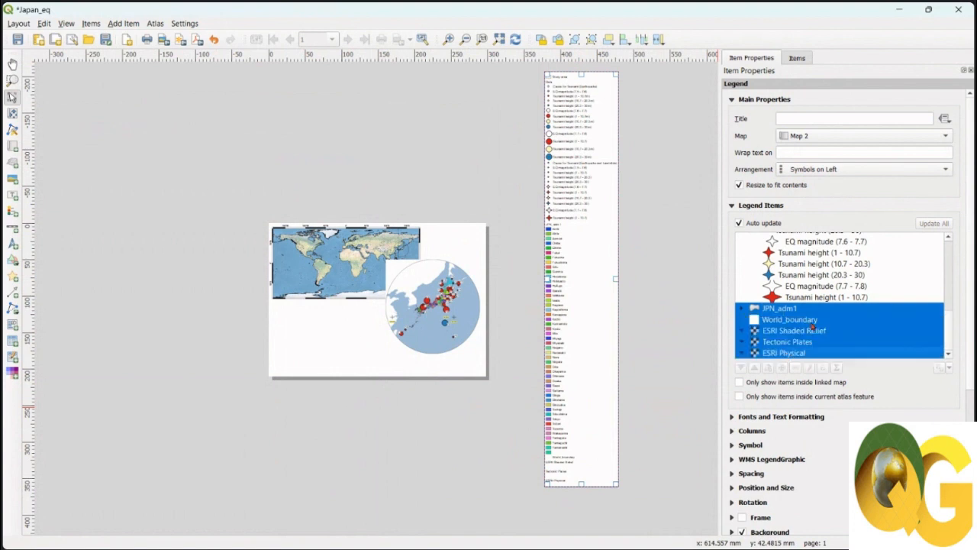
{"action": "left_click", "coordinate": [739, 224]}
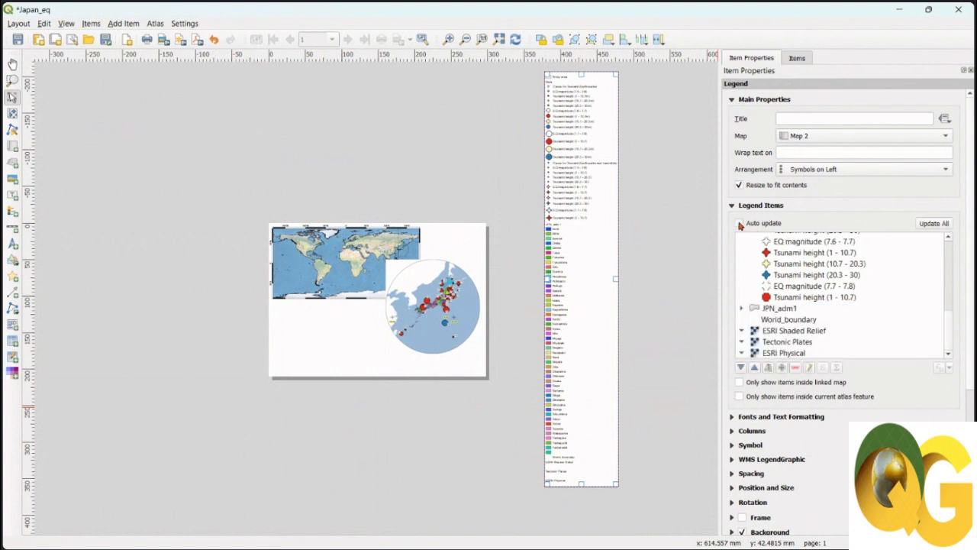
{"action": "left_click", "coordinate": [778, 309]}
{"action": "scroll", "coordinate": [785, 351], "scroll_direction": "down", "scroll_amount": 5}
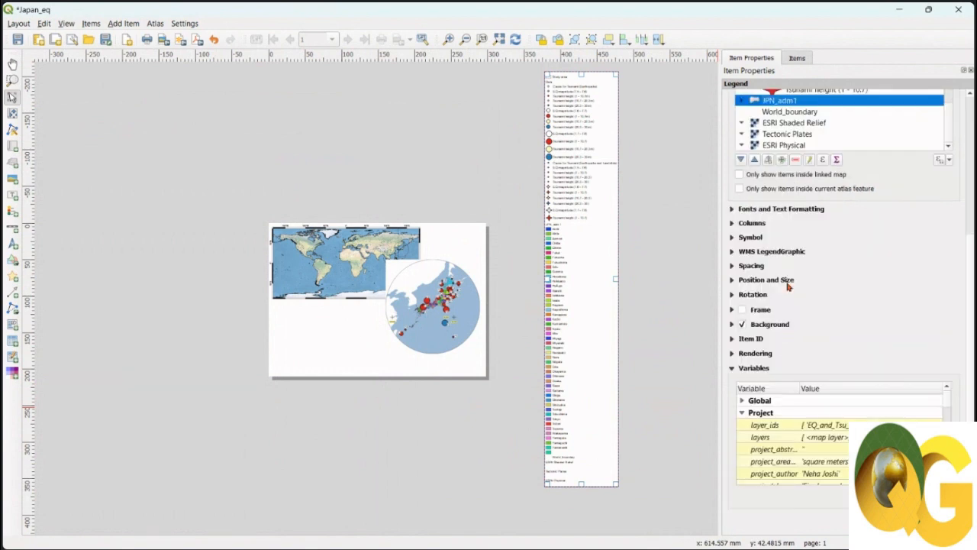
{"action": "left_click", "coordinate": [798, 146], "text": "shift"}
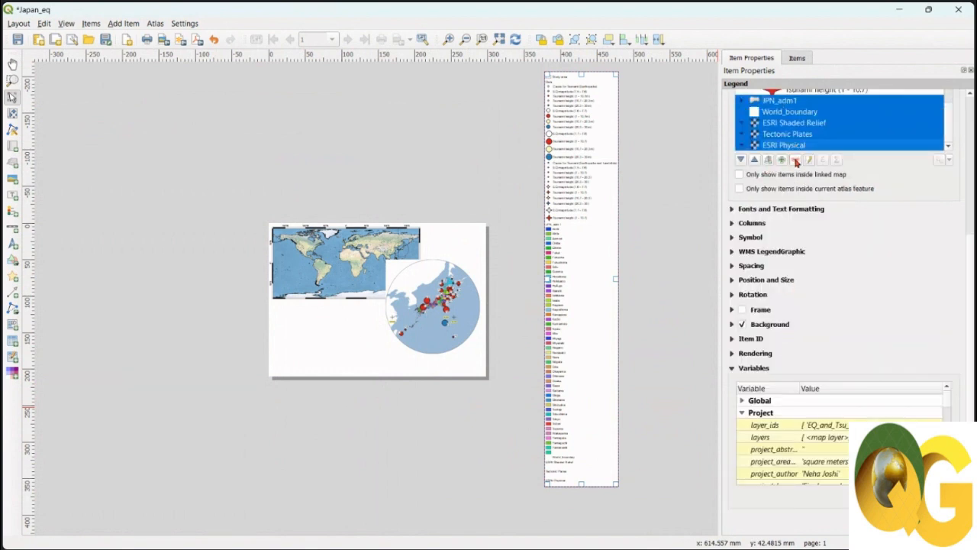
{"action": "left_click", "coordinate": [795, 160]}
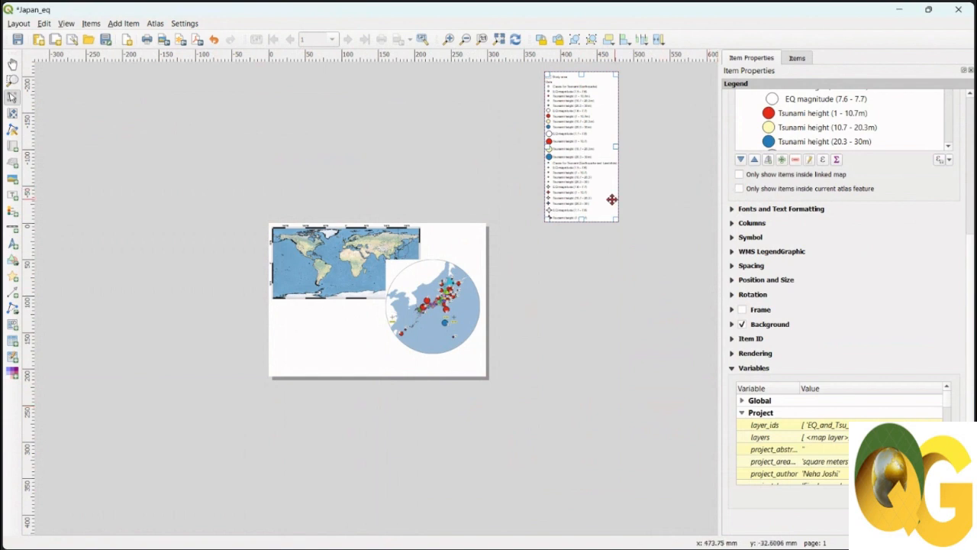
Move the shortened legend back onto the page, over the world map and beside the circular map
{"action": "left_click_drag", "start_coordinate": [588, 199], "coordinate": [619, 254]}
{"action": "left_click_drag", "start_coordinate": [565, 338], "coordinate": [540, 350]}
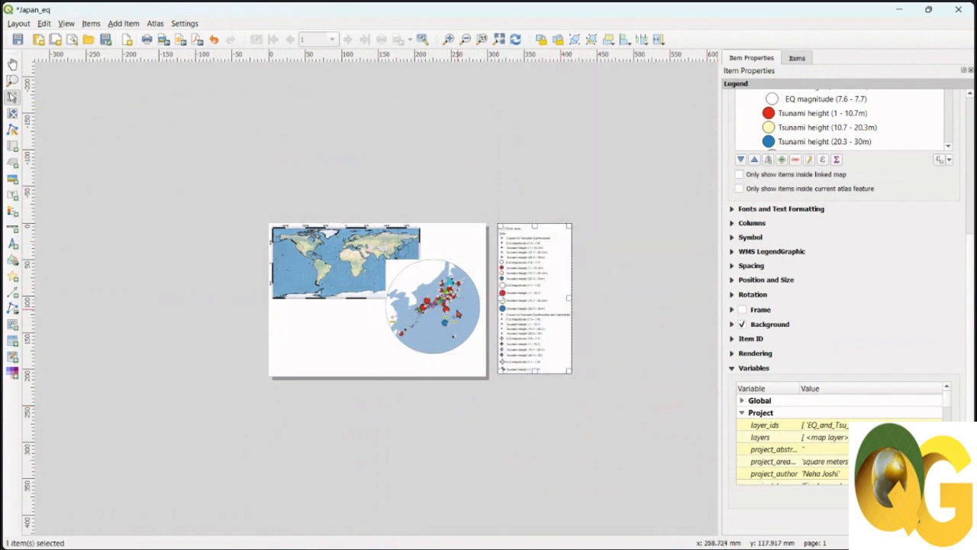
{"action": "left_click_drag", "start_coordinate": [520, 298], "coordinate": [377, 247]}
{"action": "scroll", "coordinate": [301, 353], "scroll_direction": "up", "scroll_amount": 3}
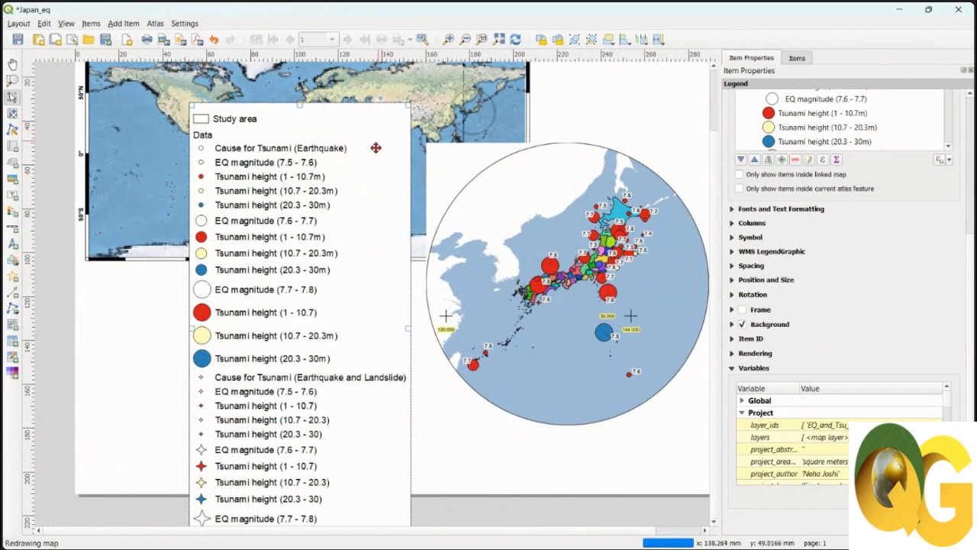
{"action": "left_click_drag", "start_coordinate": [347, 278], "coordinate": [382, 243]}
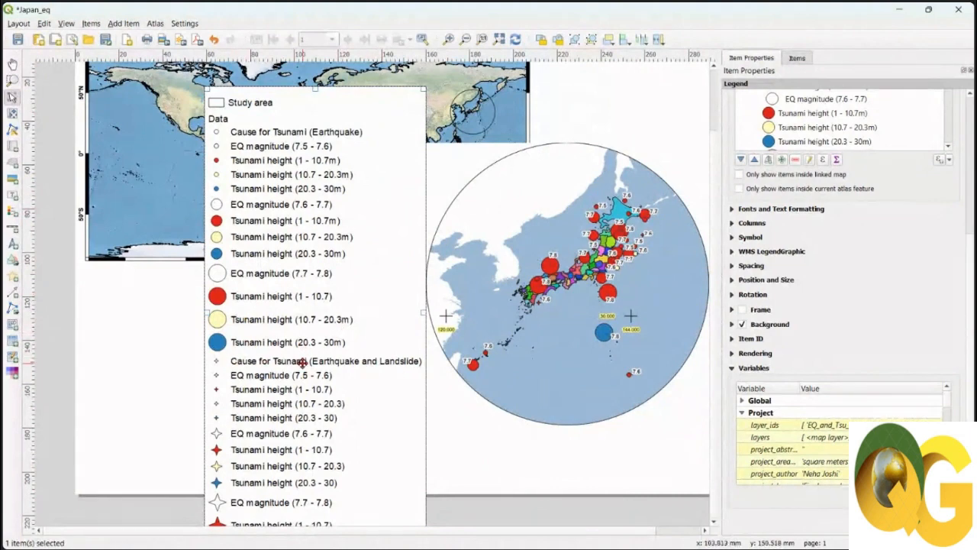
Start a new legend column before "Cause for Tsunami (Earthquake and Landslide)" and move the two-column legend toward the page's lower part
{"action": "left_click", "coordinate": [474, 445]}
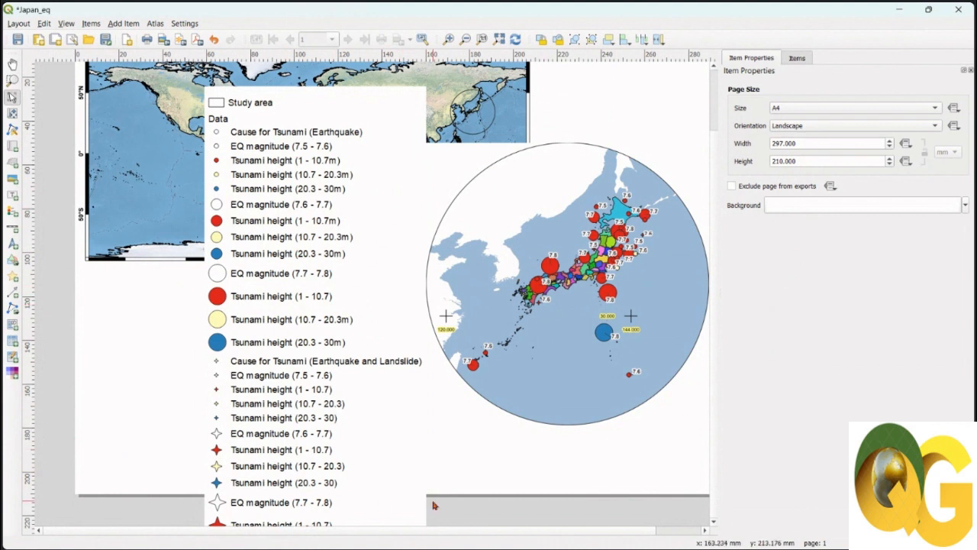
{"action": "left_click", "coordinate": [344, 336]}
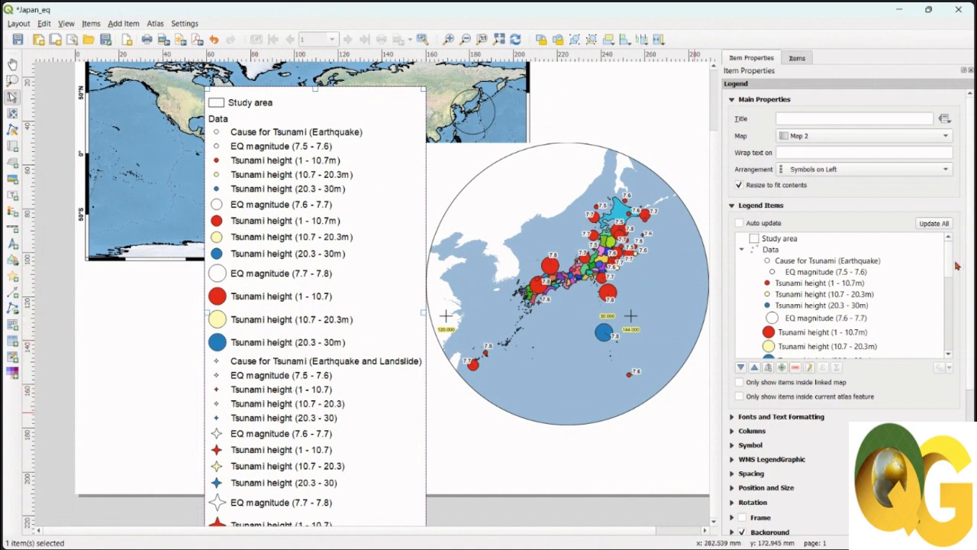
{"action": "left_click_drag", "start_coordinate": [952, 257], "coordinate": [955, 316]}
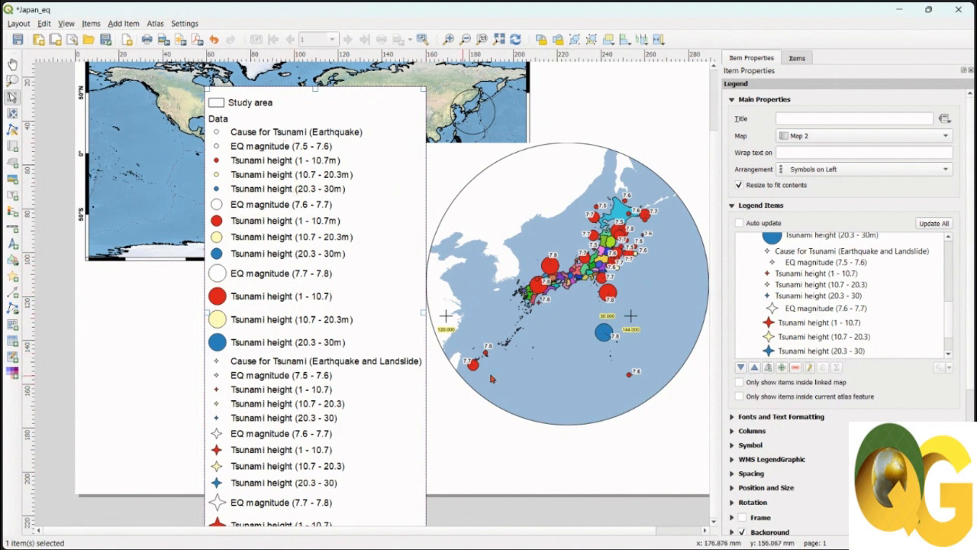
{"action": "double_click", "coordinate": [813, 252]}
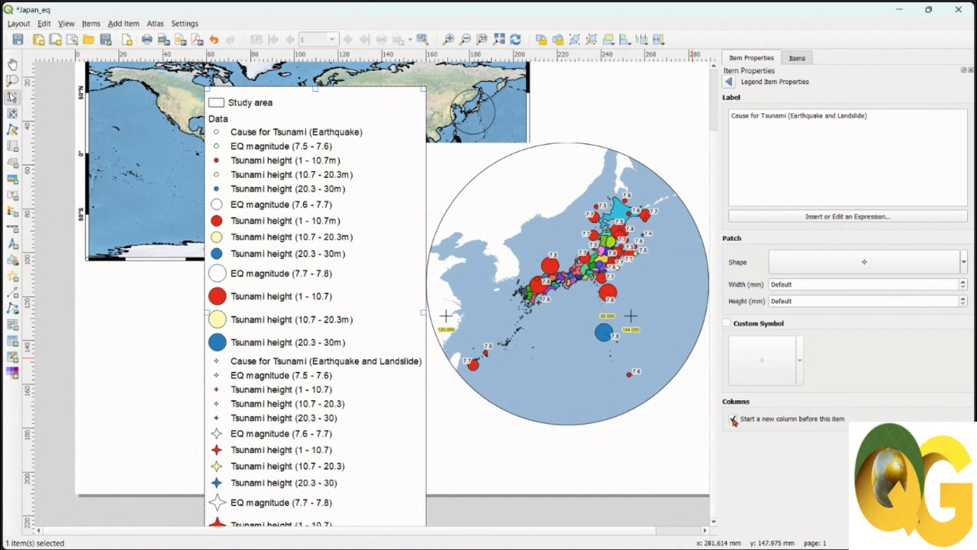
{"action": "left_click", "coordinate": [734, 419]}
{"action": "left_click_drag", "start_coordinate": [420, 281], "coordinate": [310, 388]}
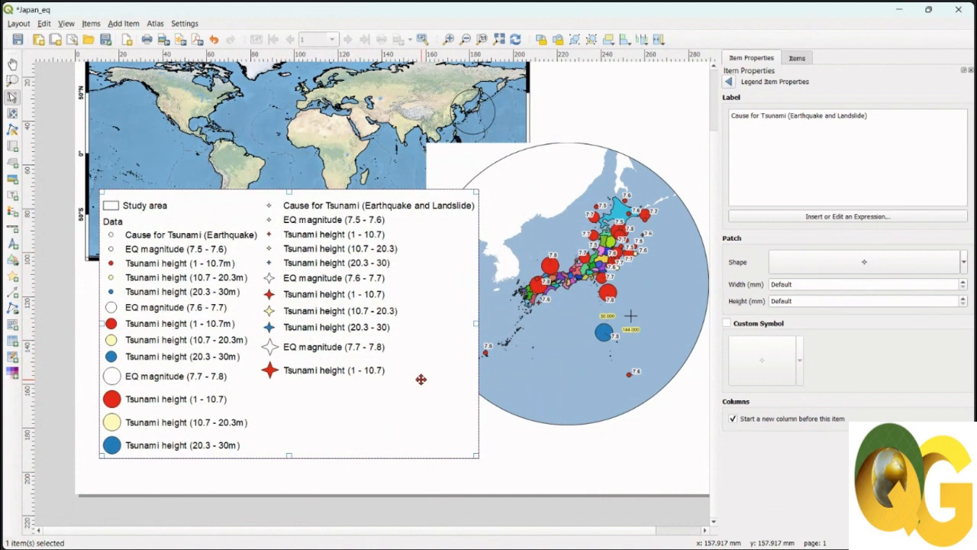
{"action": "left_click", "coordinate": [730, 81]}
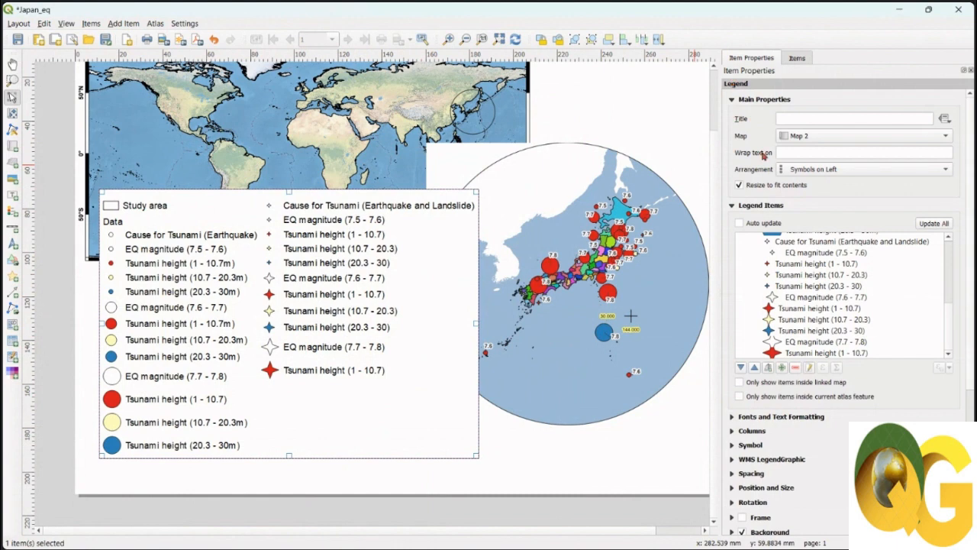
Turn off the legend's background and shift the legend slightly further down the page
{"action": "scroll", "coordinate": [973, 281], "scroll_direction": "down", "scroll_amount": 5}
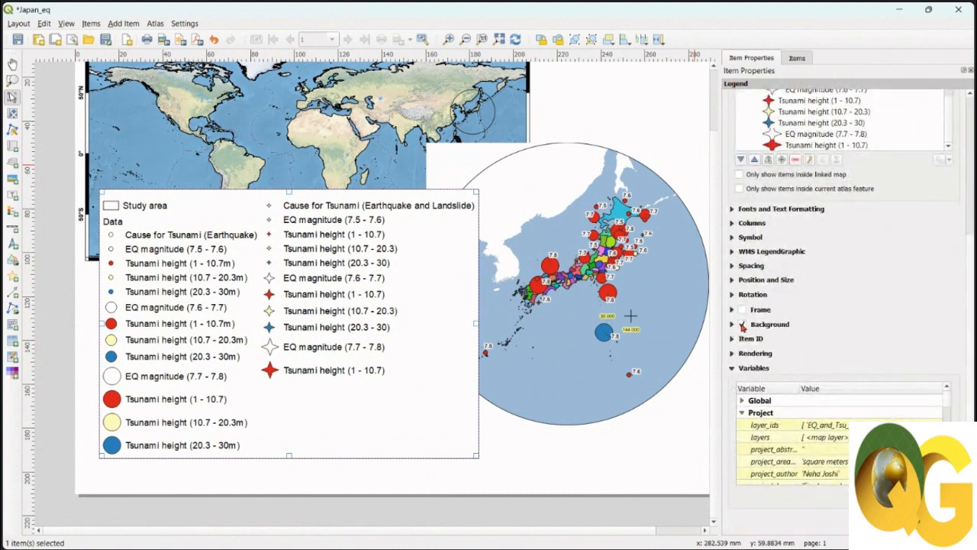
{"action": "left_click", "coordinate": [742, 325]}
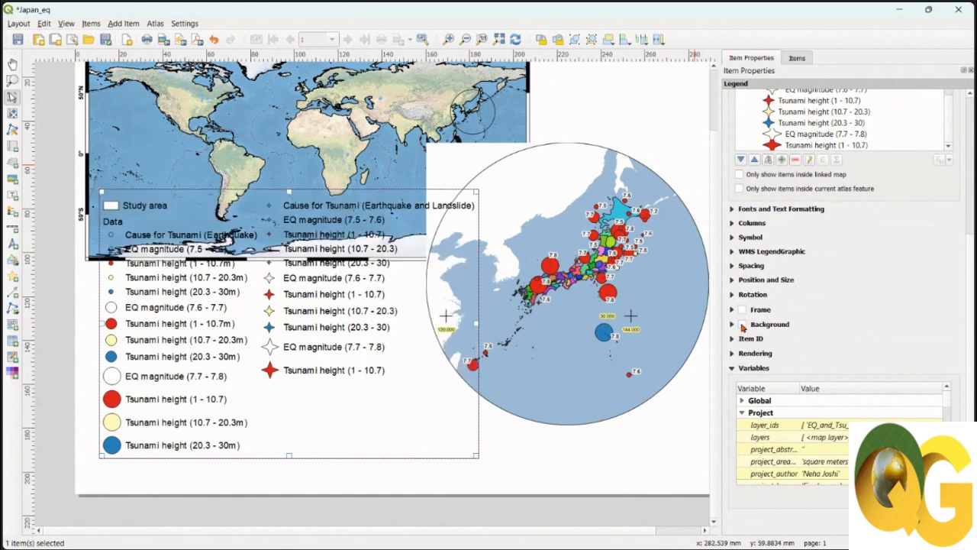
{"action": "left_click_drag", "start_coordinate": [374, 345], "coordinate": [370, 368]}
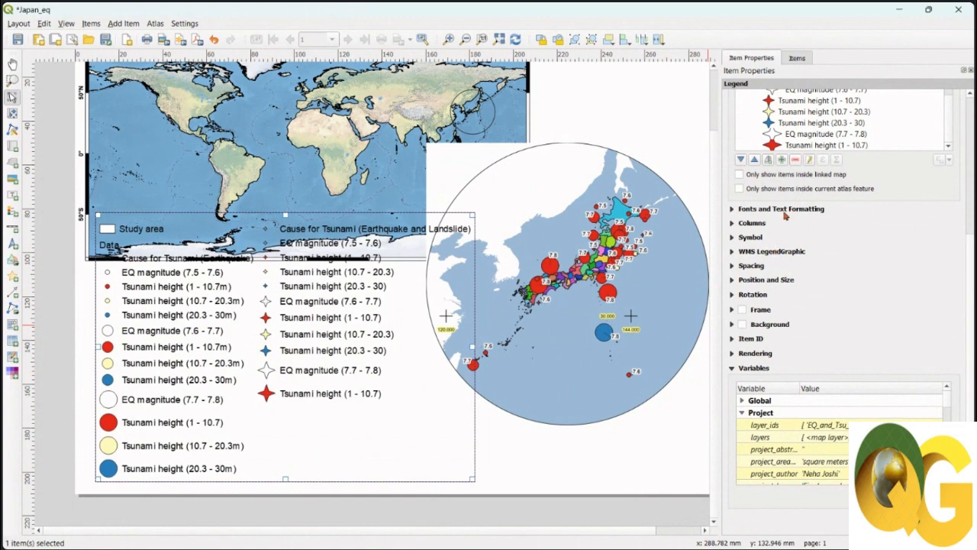
Expand the legend's font and text formatting settings and reposition the legend just below the world map, checking the layout against Final_map.jpg
{"action": "left_click", "coordinate": [732, 209]}
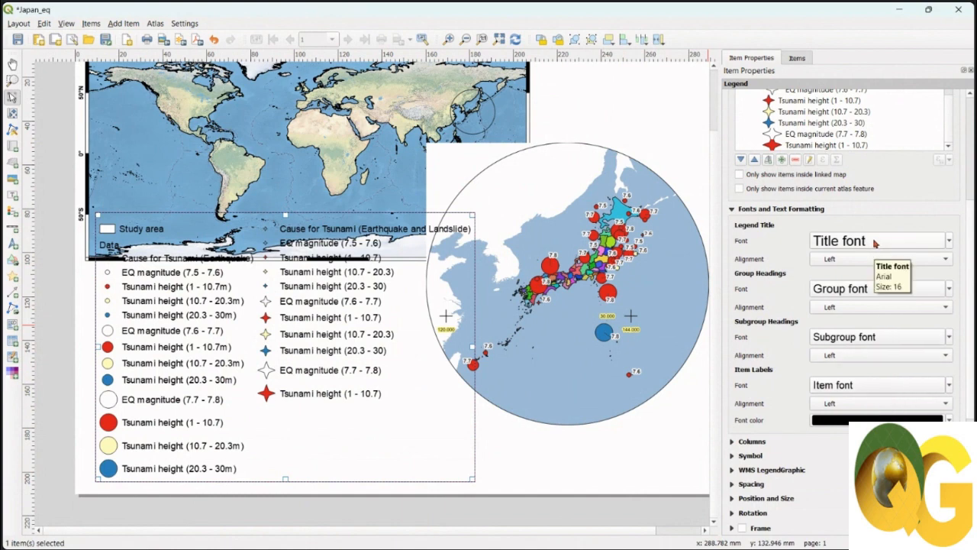
{"action": "left_click_drag", "start_coordinate": [192, 369], "coordinate": [459, 493]}
{"action": "left_click", "coordinate": [649, 469]}
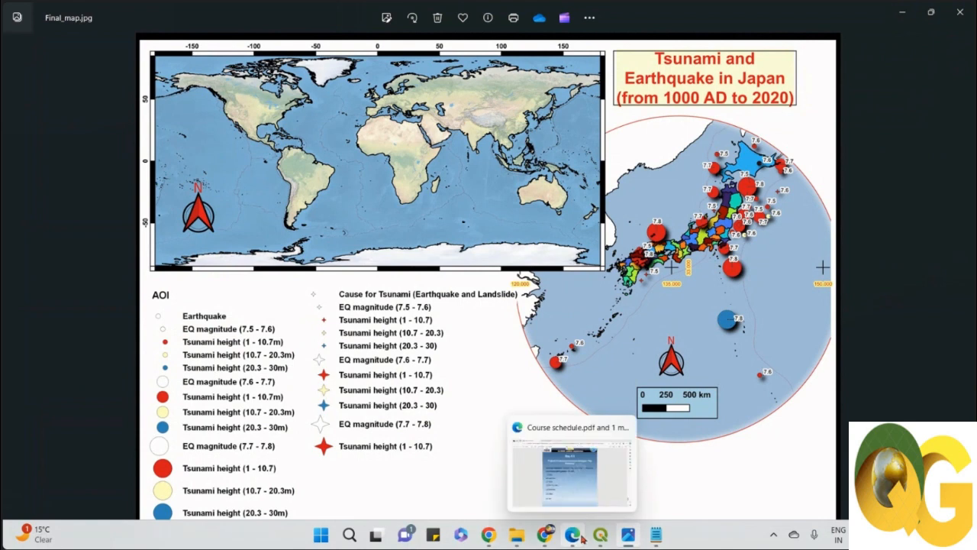
{"action": "mouse_move", "coordinate": [601, 535]}
{"action": "left_click", "coordinate": [641, 498]}
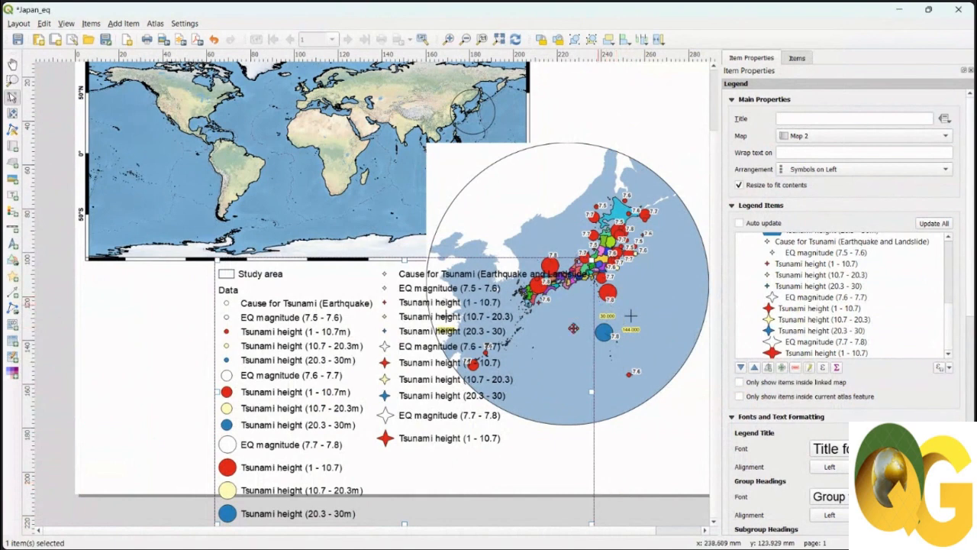
{"action": "left_click_drag", "start_coordinate": [443, 392], "coordinate": [407, 396]}
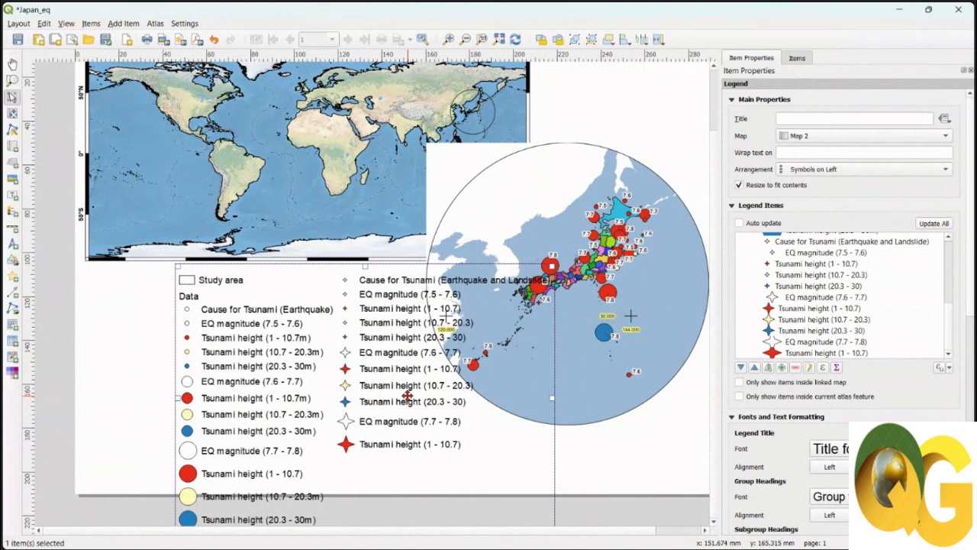
{"action": "scroll", "coordinate": [948, 323], "scroll_direction": "up", "scroll_amount": 1}
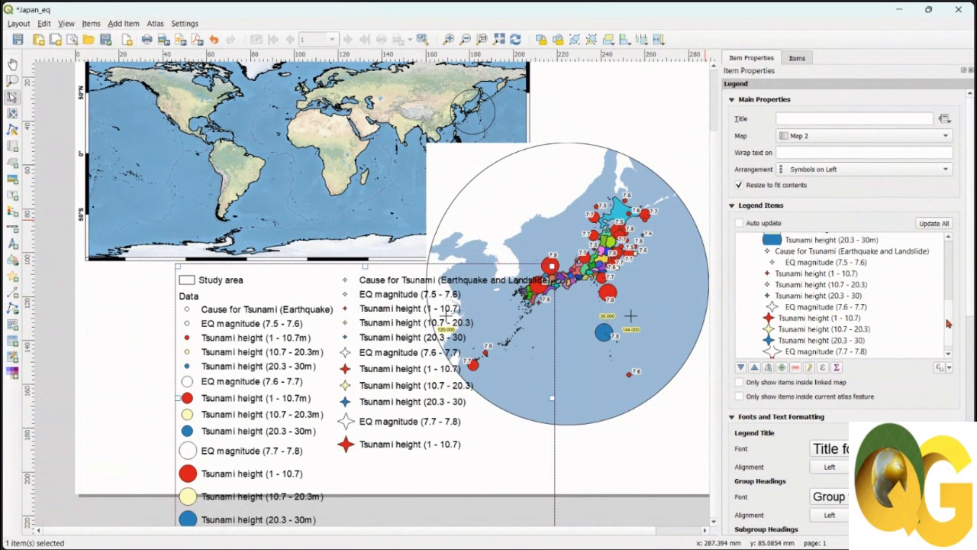
Set the patch width of the legend's "Tsunami height (1 - 10.7m)" item under EQ magnitude (7.5 - 7.6) to 11 mm
{"action": "left_click_drag", "start_coordinate": [948, 324], "coordinate": [950, 256]}
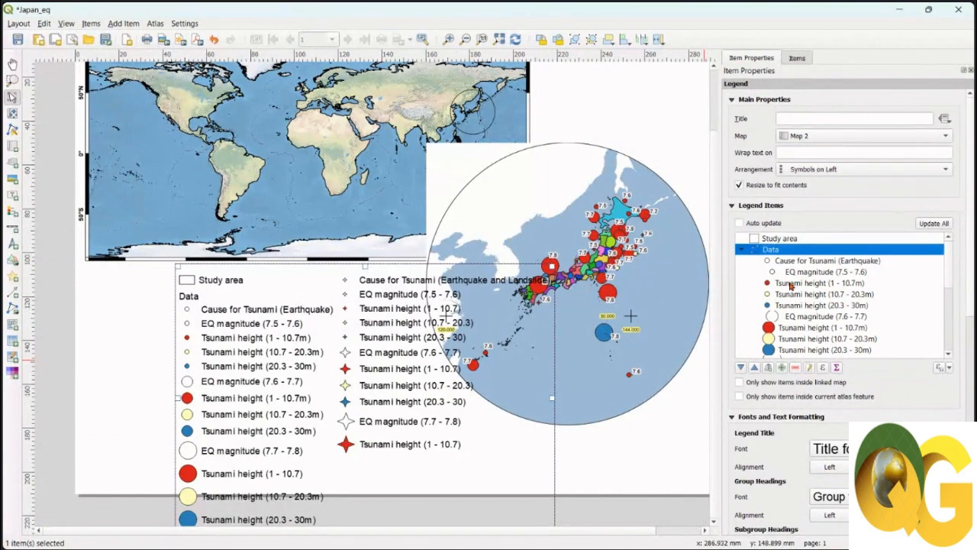
{"action": "double_click", "coordinate": [791, 284]}
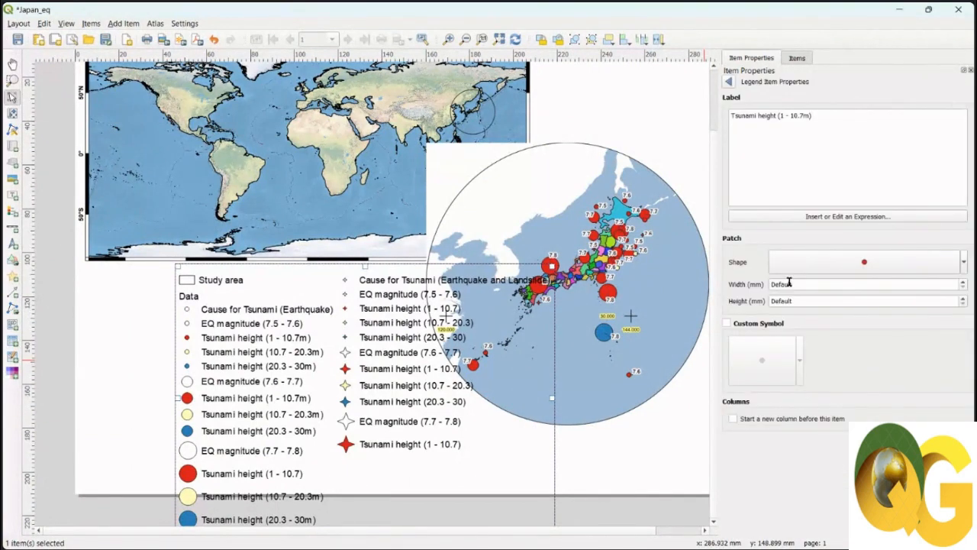
{"action": "left_click", "coordinate": [794, 284]}
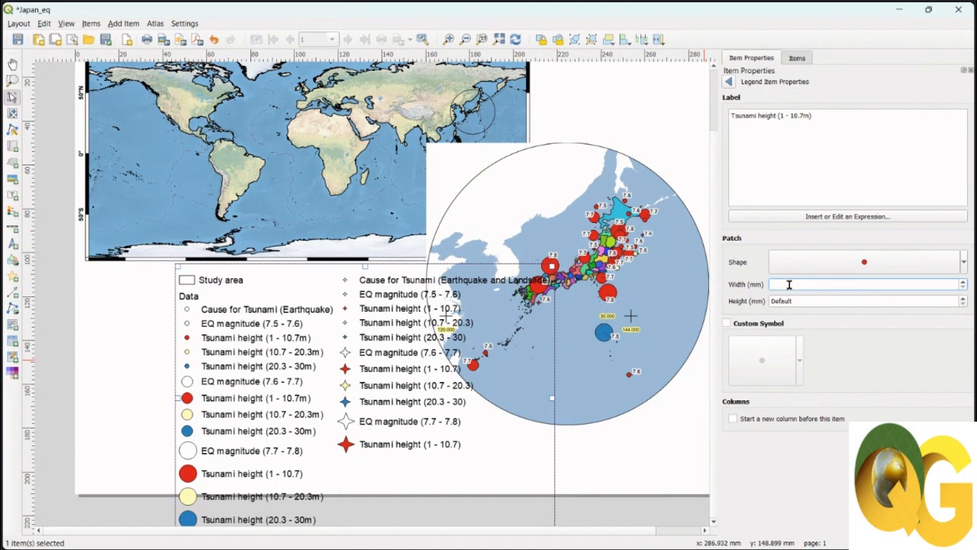
{"action": "type", "text": "11"}
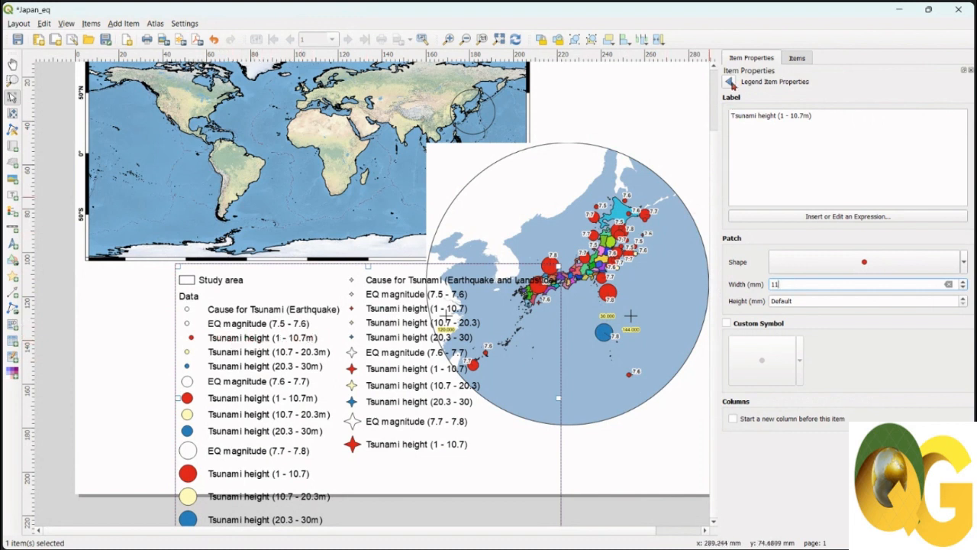
{"action": "left_click", "coordinate": [729, 82]}
Set the patch width of the legend's "Tsunami height (10.7 - 20.3m)" item under EQ magnitude (7.5 - 7.6) to 11 mm
{"action": "double_click", "coordinate": [796, 295]}
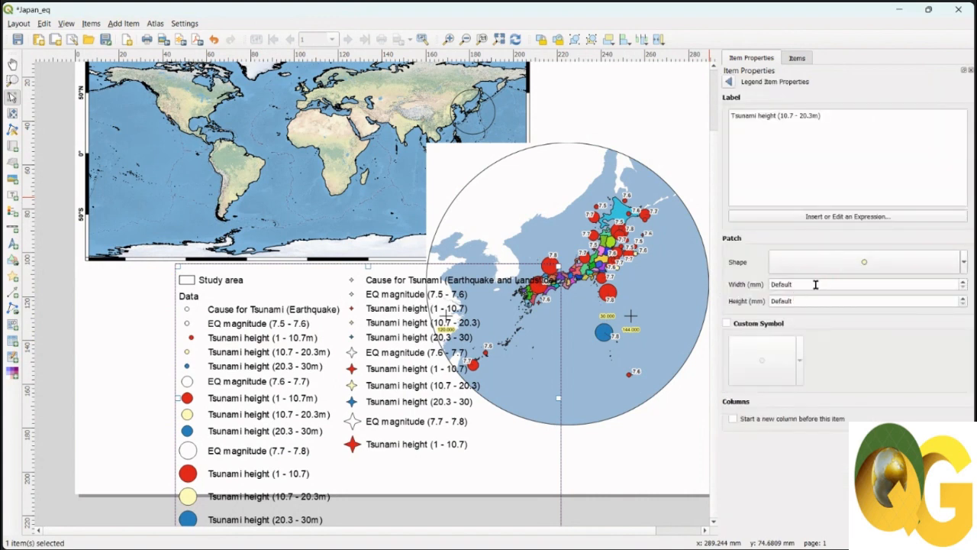
{"action": "left_click", "coordinate": [813, 283]}
{"action": "type", "text": "11"}
{"action": "key", "text": "Return"}
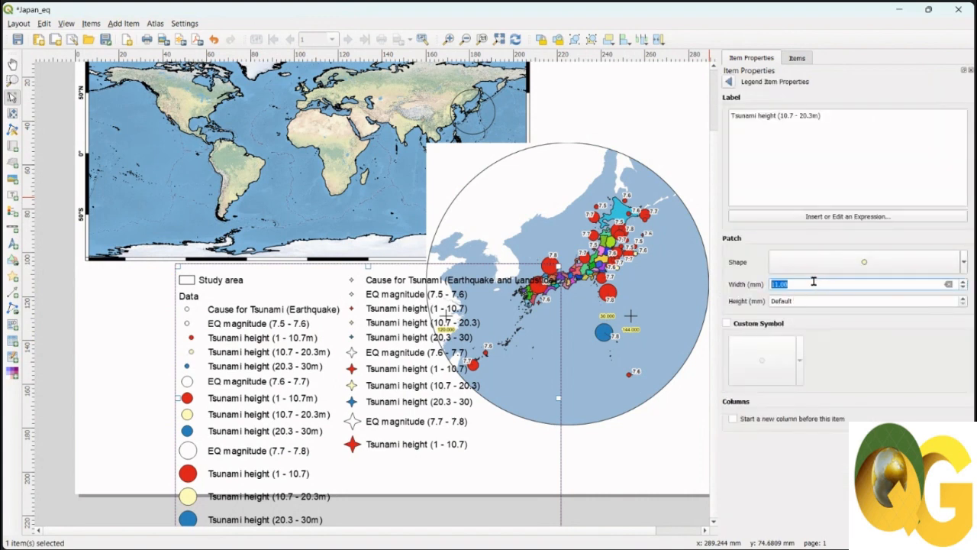
{"action": "left_click", "coordinate": [729, 81]}
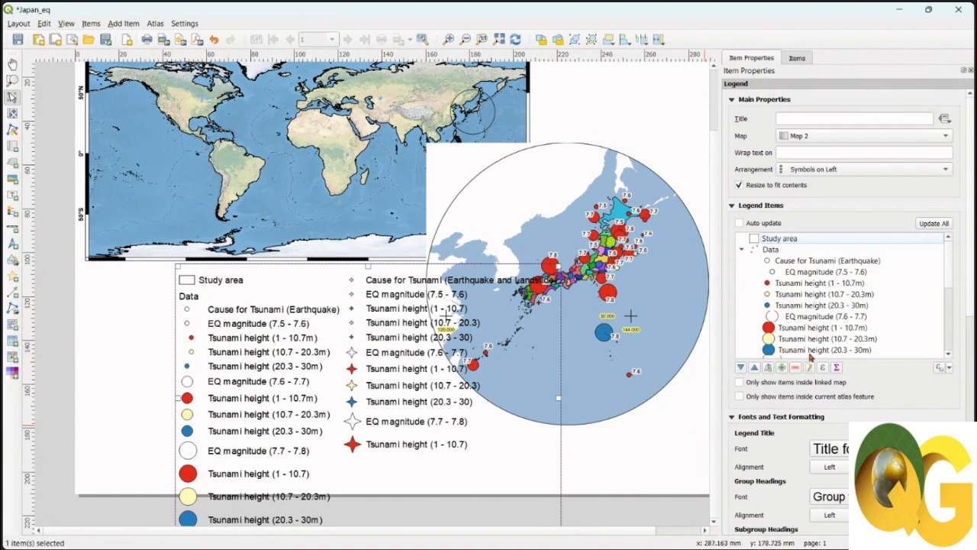
Set the "Tsunami height (20.3 - 30m)" patch width under EQ magnitude (7.5 - 7.6) to 11 mm and move the whole legend up onto the page
{"action": "left_click", "coordinate": [806, 306]}
{"action": "double_click", "coordinate": [805, 306]}
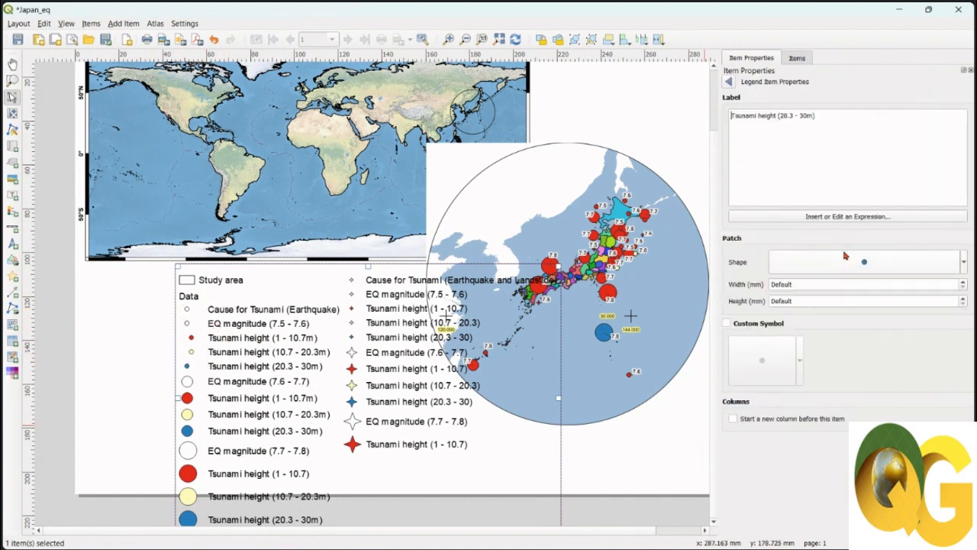
{"action": "left_click", "coordinate": [815, 285]}
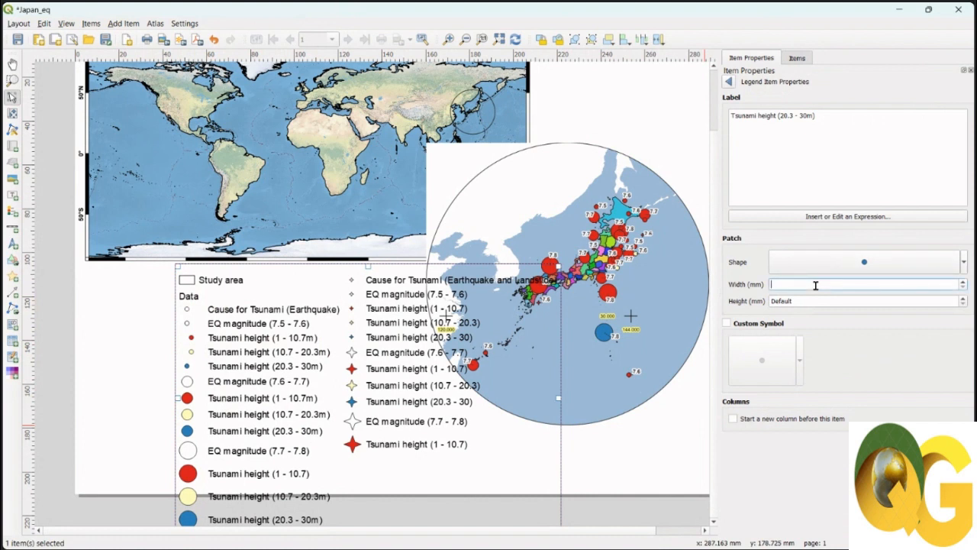
{"action": "type", "text": "11"}
{"action": "key", "text": "Return"}
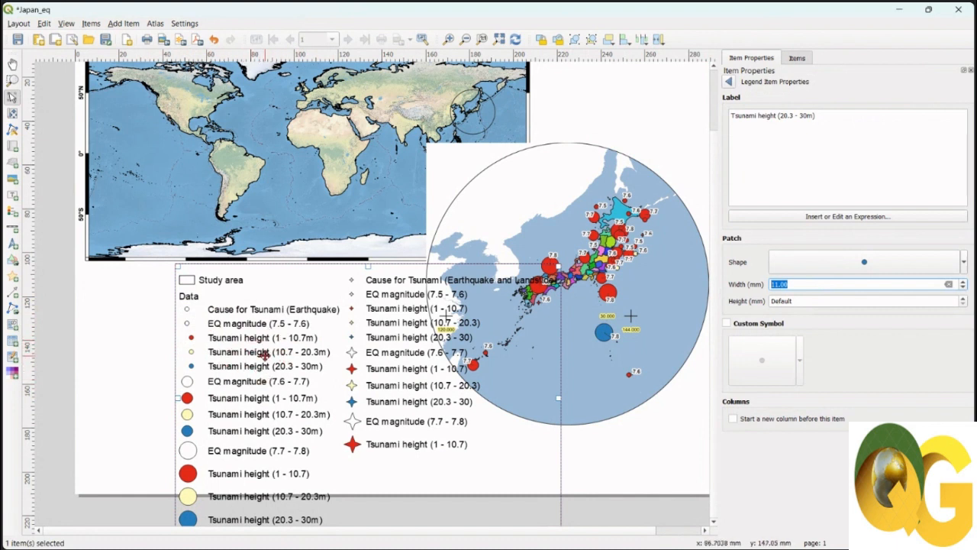
{"action": "left_click_drag", "start_coordinate": [246, 437], "coordinate": [197, 330]}
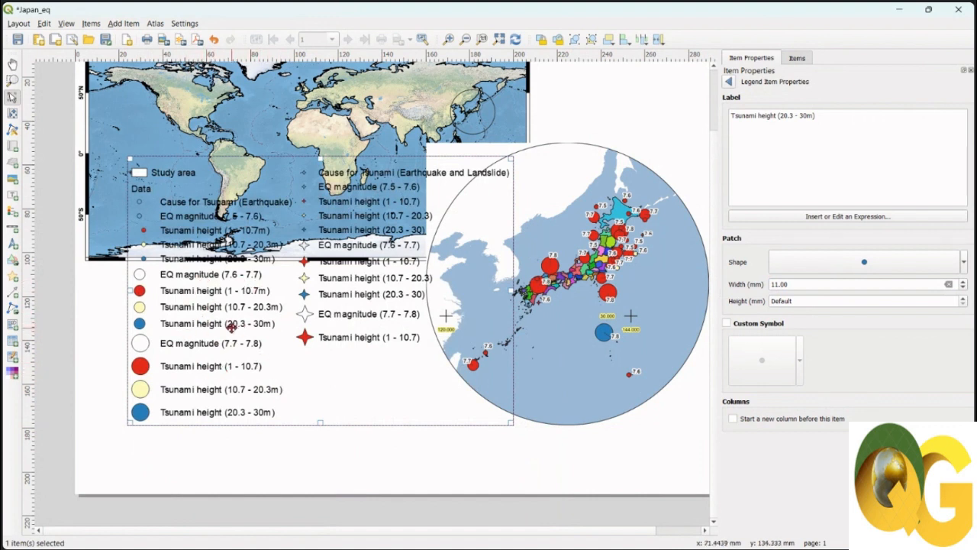
{"action": "left_click", "coordinate": [728, 82]}
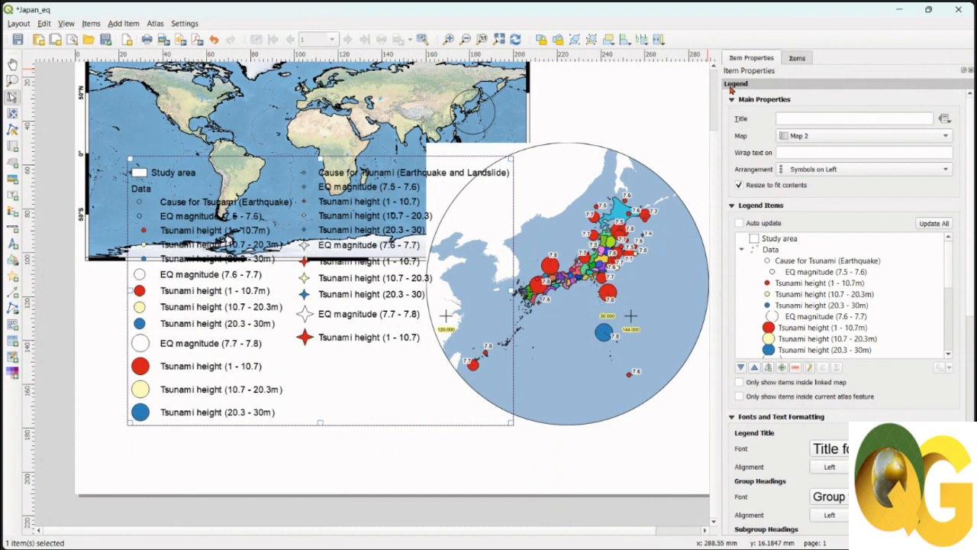
Format the legend's item labels as Arial Bold at size 10 and shift the legend slightly down the page
{"action": "scroll", "coordinate": [968, 321], "scroll_direction": "down", "scroll_amount": 10}
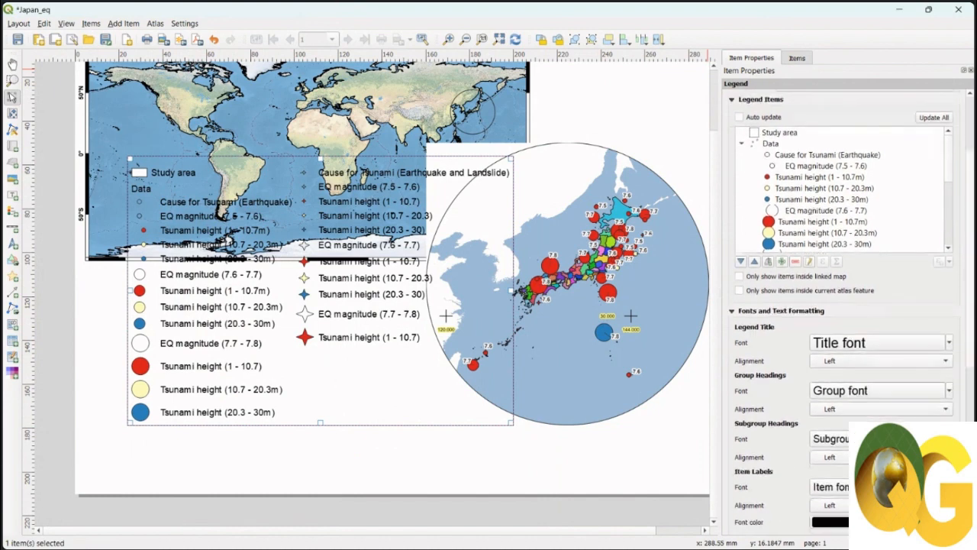
{"action": "scroll", "coordinate": [906, 380], "scroll_direction": "down", "scroll_amount": 1}
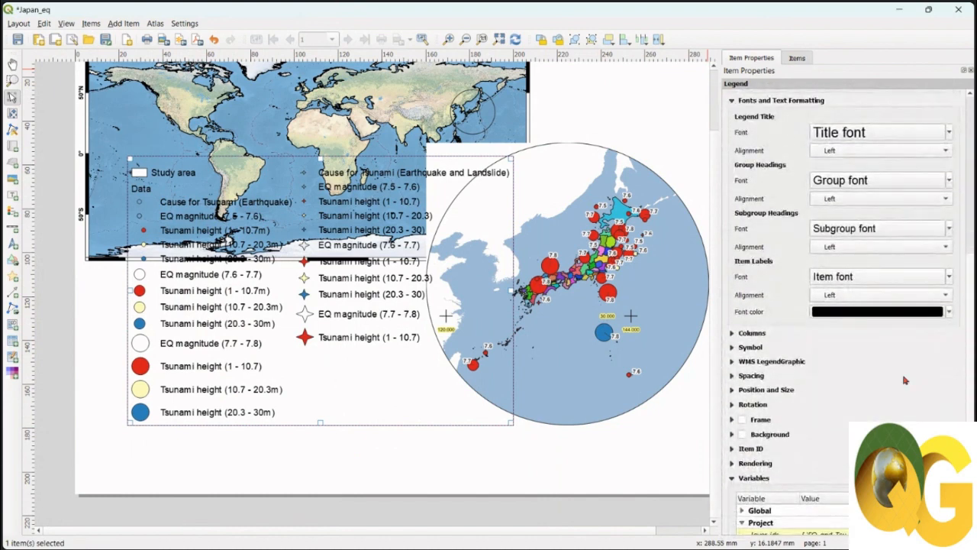
{"action": "left_click", "coordinate": [865, 280]}
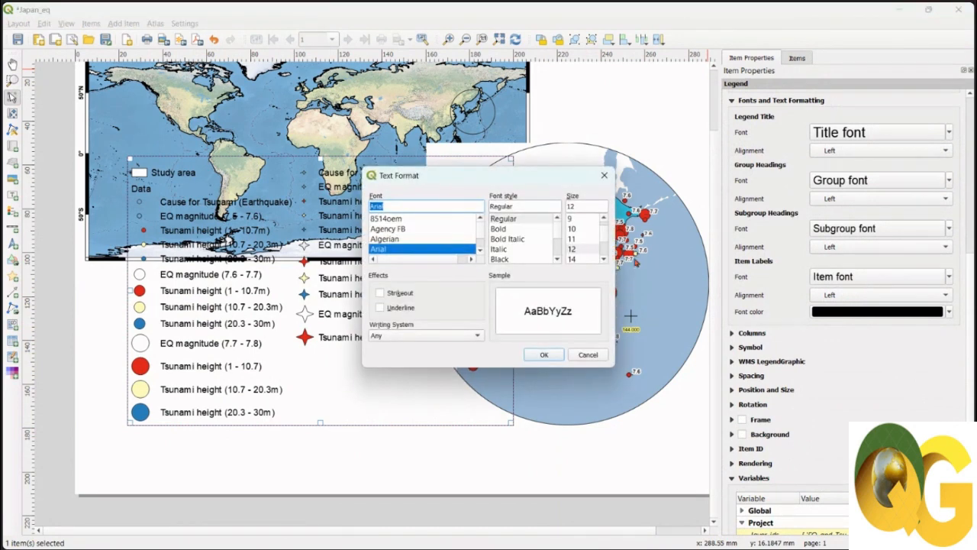
{"action": "left_click", "coordinate": [499, 229]}
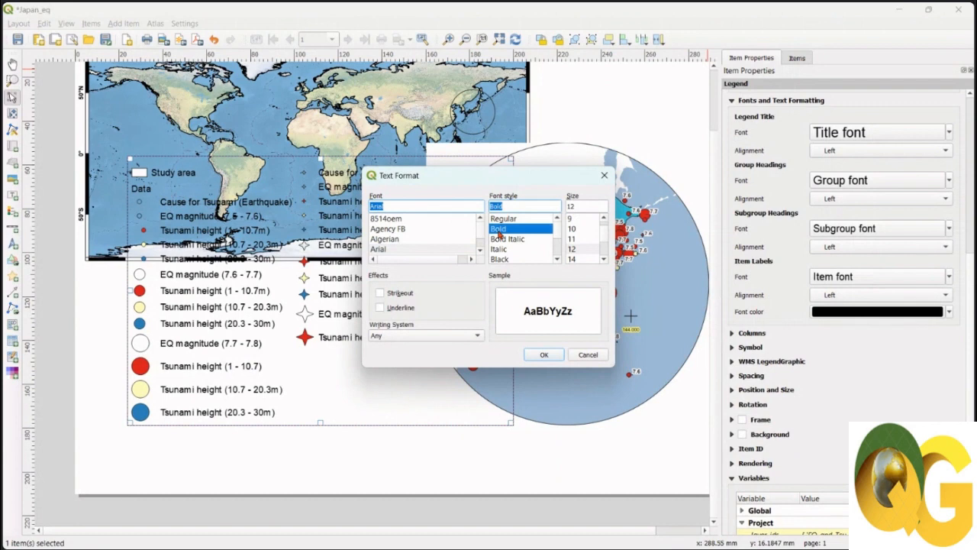
{"action": "left_click", "coordinate": [573, 229]}
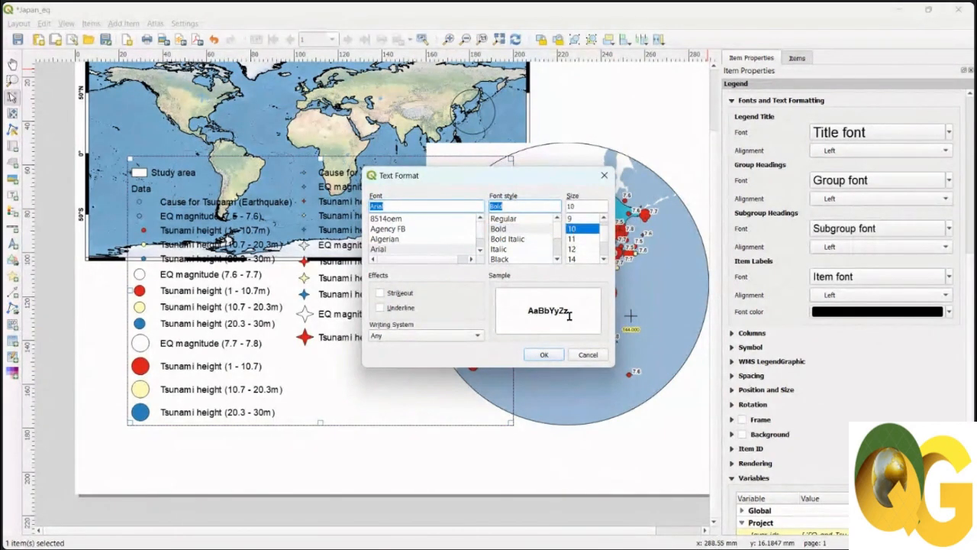
{"action": "left_click", "coordinate": [547, 355]}
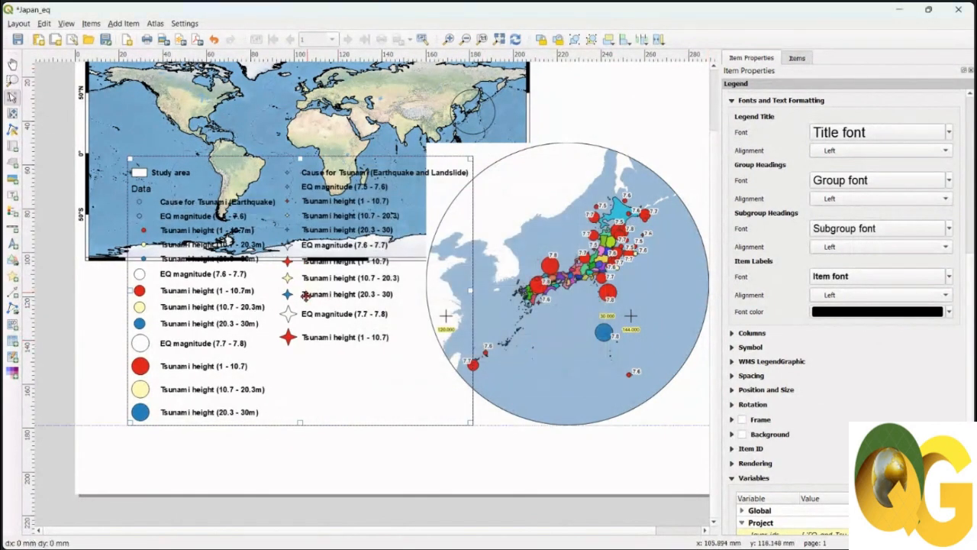
{"action": "left_click_drag", "start_coordinate": [305, 297], "coordinate": [301, 323]}
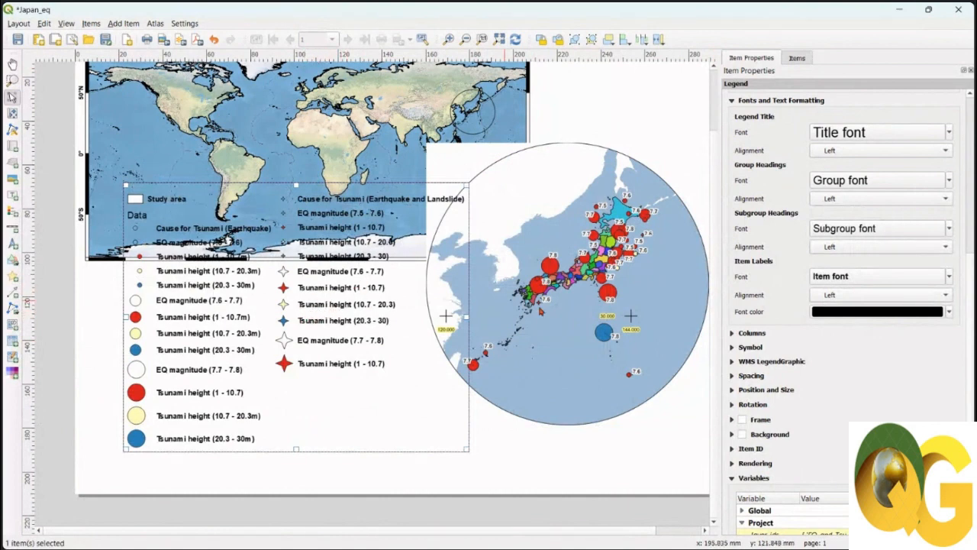
Collapse the legend's font settings, expand its spacing settings and set the box space to 3 mm
{"action": "left_click_drag", "start_coordinate": [972, 265], "coordinate": [971, 208]}
{"action": "left_click", "coordinate": [732, 214]}
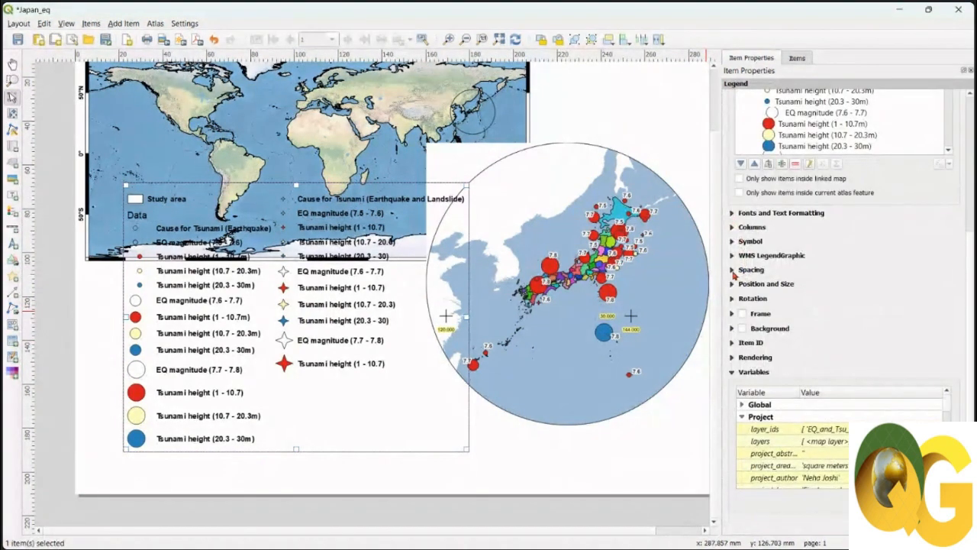
{"action": "left_click", "coordinate": [734, 273]}
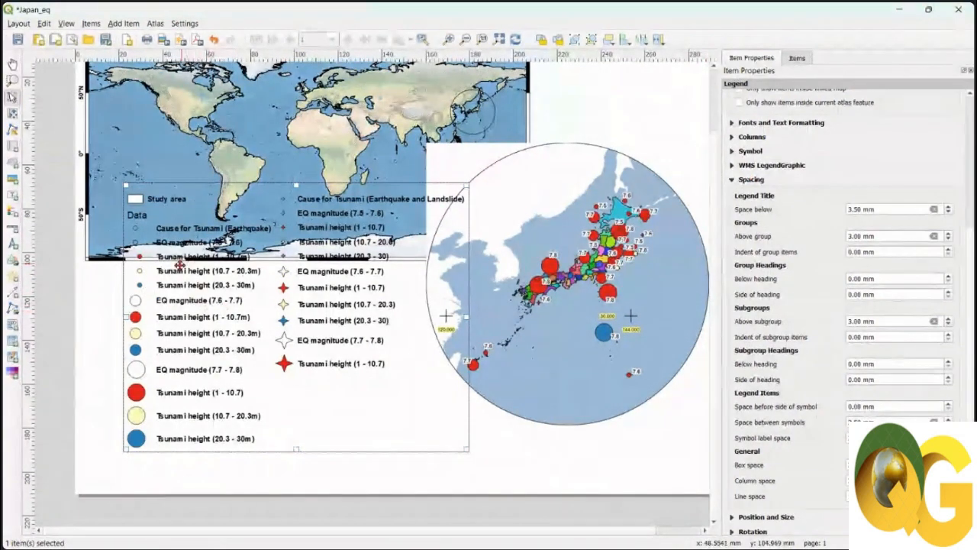
{"action": "scroll", "coordinate": [971, 273], "scroll_direction": "down", "scroll_amount": 2}
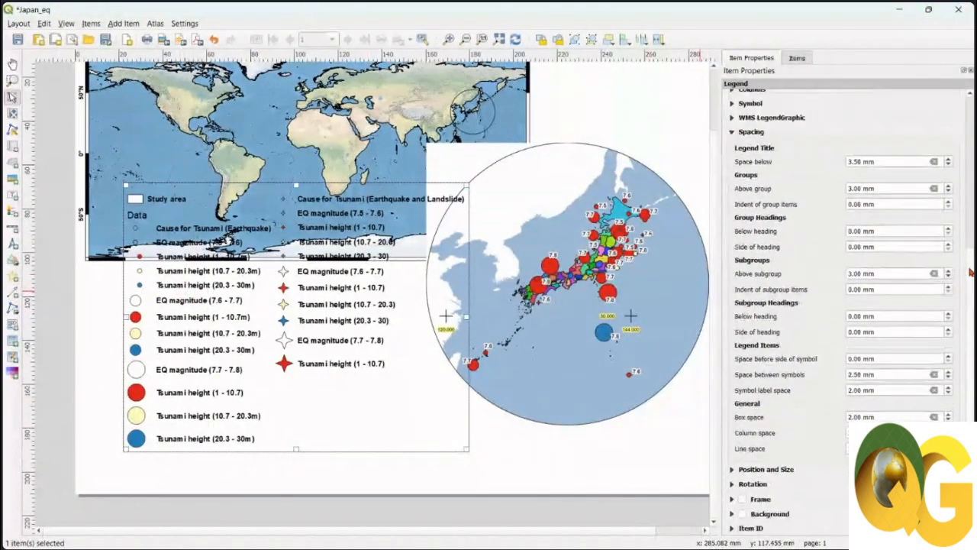
{"action": "scroll", "coordinate": [970, 273], "scroll_direction": "down", "scroll_amount": 1}
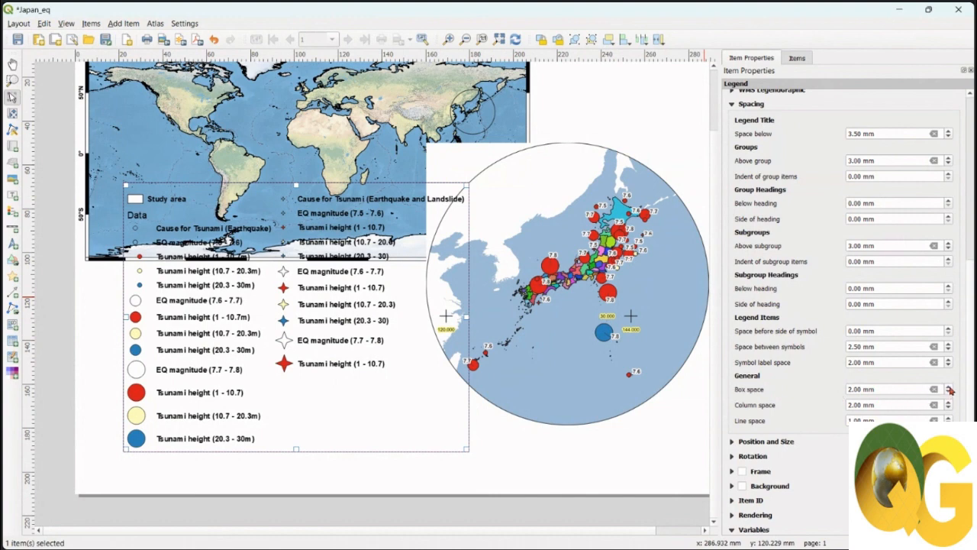
{"action": "left_click", "coordinate": [949, 387]}
{"action": "left_click", "coordinate": [949, 387]}
{"action": "left_click", "coordinate": [949, 387]}
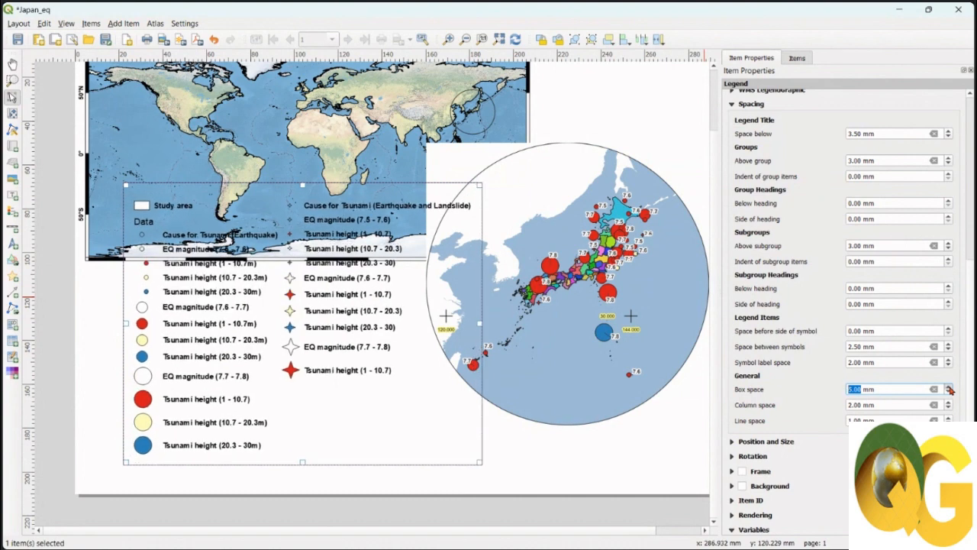
{"action": "left_click", "coordinate": [950, 387]}
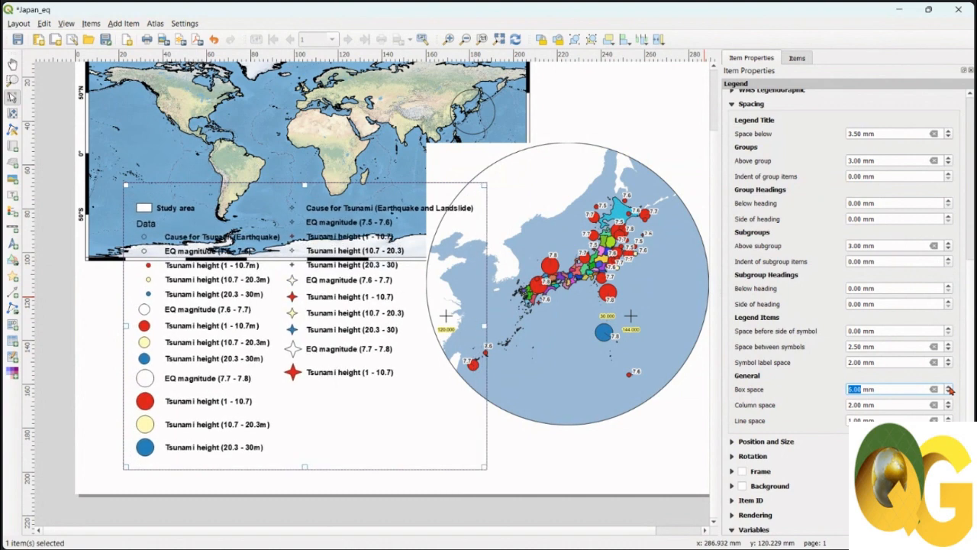
{"action": "left_click", "coordinate": [949, 391]}
{"action": "left_click", "coordinate": [949, 391]}
{"action": "left_click", "coordinate": [949, 391]}
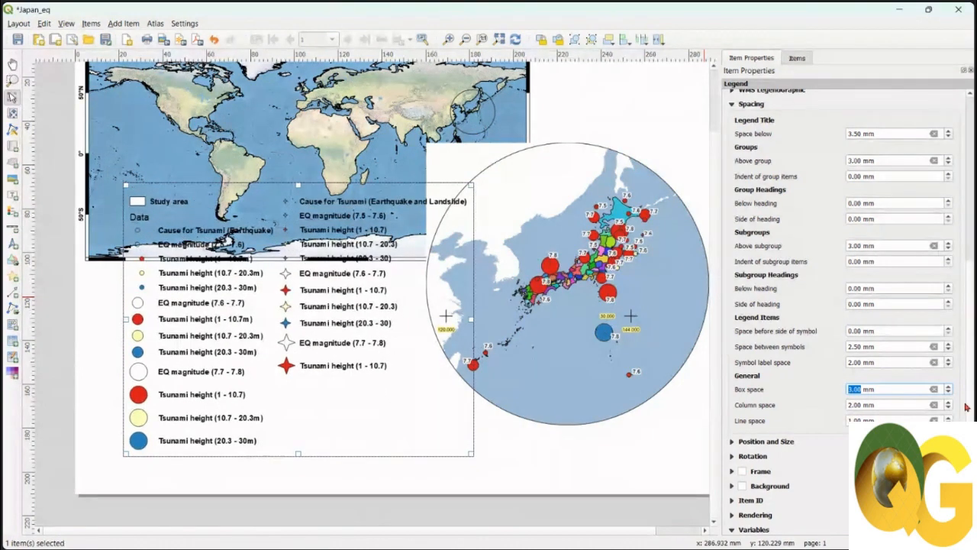
Set the legend's column space to 6 mm and its line space to 2 mm
{"action": "left_click", "coordinate": [949, 402]}
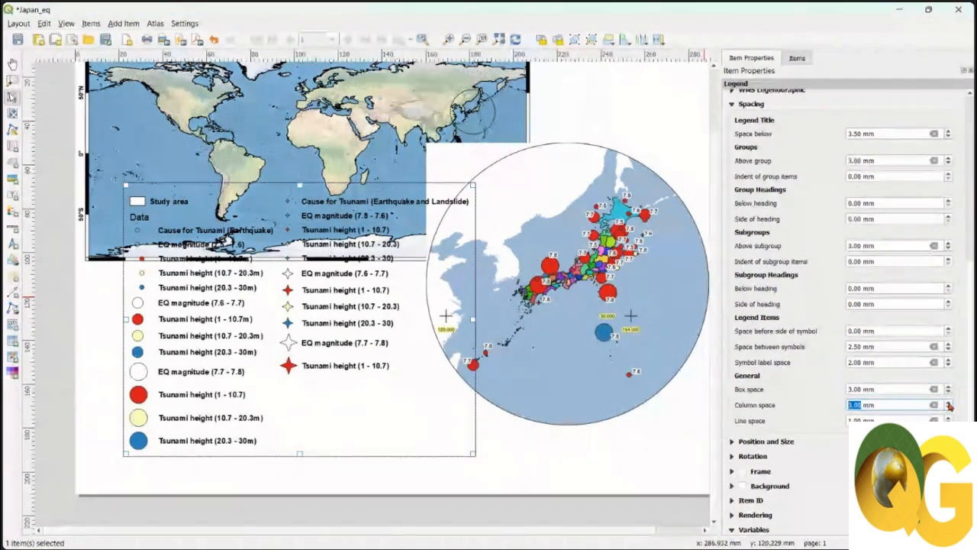
{"action": "left_click", "coordinate": [950, 402]}
{"action": "left_click", "coordinate": [949, 402]}
{"action": "left_click", "coordinate": [949, 404]}
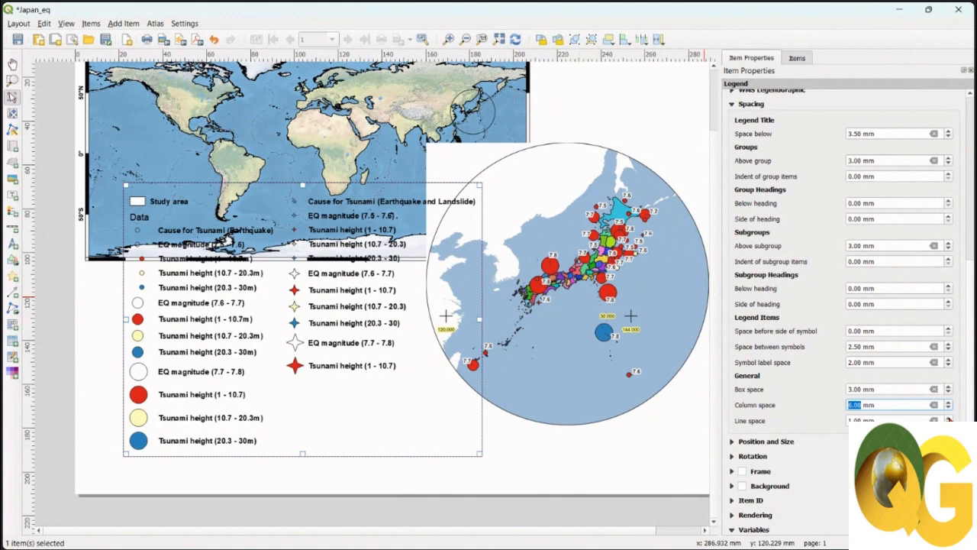
{"action": "key", "text": "Tab"}
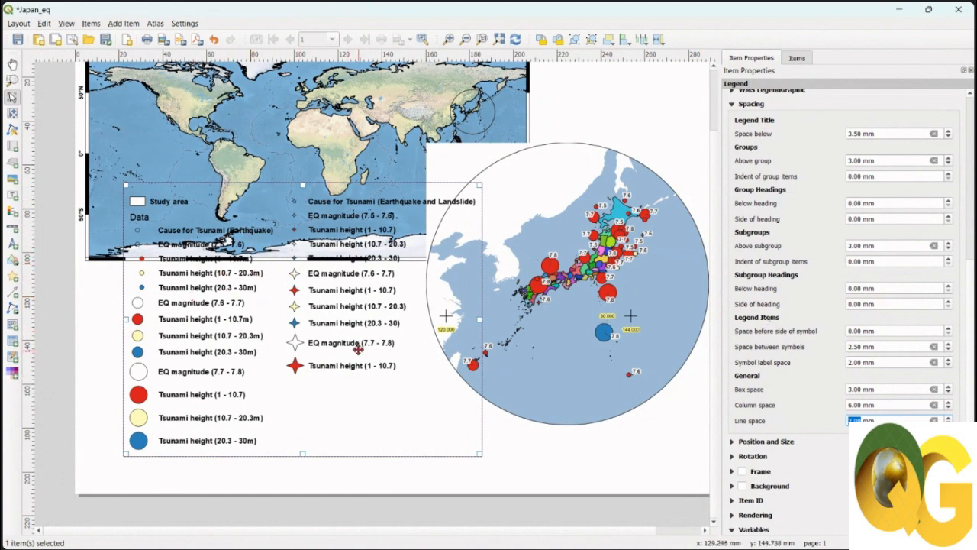
Try a space before side of symbol of up to 5 mm for the legend items and return it to 0 mm
{"action": "left_click", "coordinate": [950, 328]}
{"action": "left_click", "coordinate": [950, 329]}
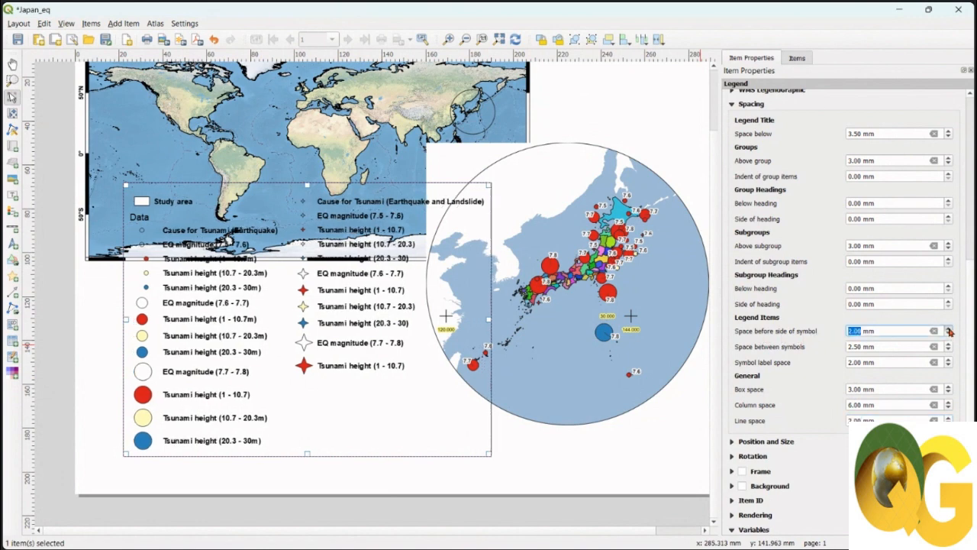
{"action": "left_click", "coordinate": [950, 328]}
{"action": "left_click", "coordinate": [950, 328]}
{"action": "left_click", "coordinate": [950, 328]}
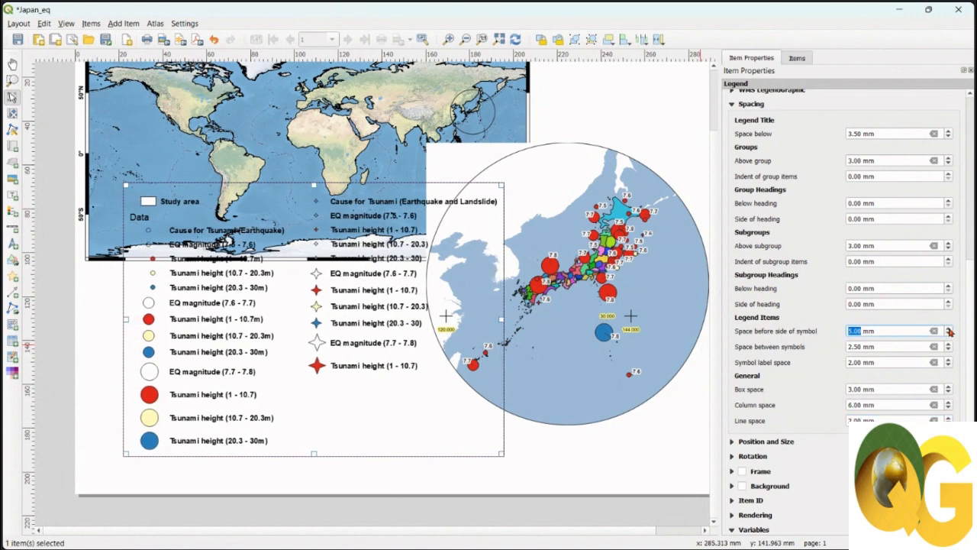
{"action": "left_click", "coordinate": [949, 334]}
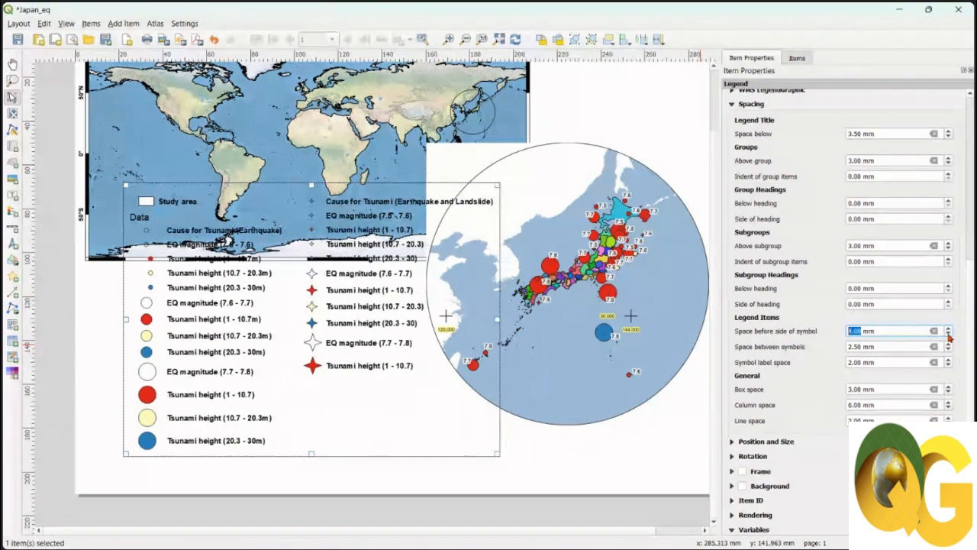
{"action": "left_click", "coordinate": [949, 334]}
{"action": "left_click", "coordinate": [949, 334]}
{"action": "left_click", "coordinate": [949, 335]}
{"action": "left_click", "coordinate": [949, 334]}
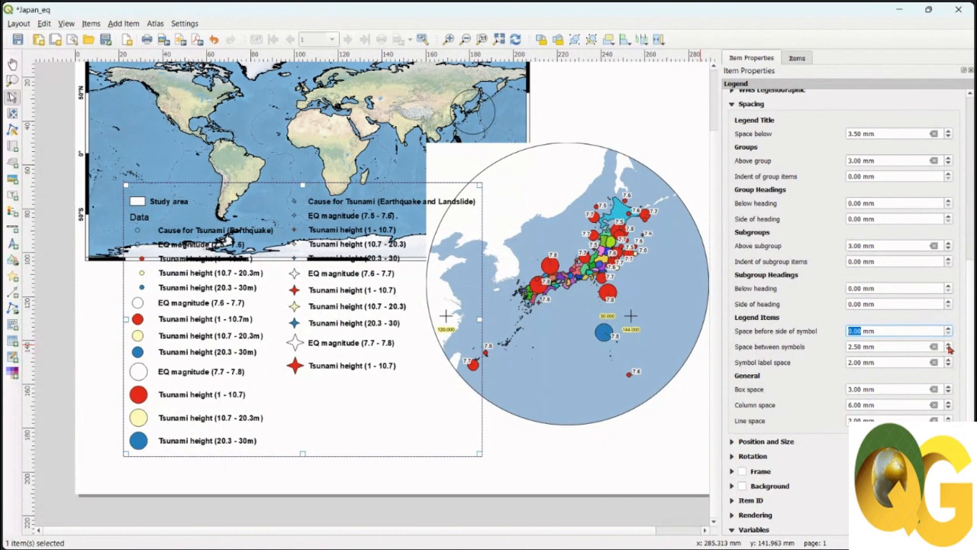
Try a 4.5 mm space between the legend's symbols and return it to 2.5 mm
{"action": "left_click", "coordinate": [949, 345]}
{"action": "left_click", "coordinate": [949, 345]}
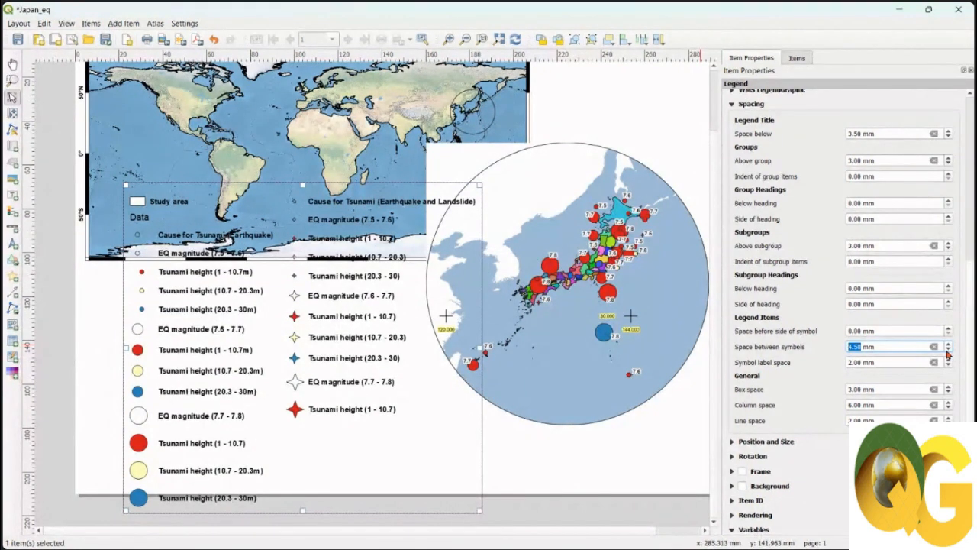
{"action": "left_click", "coordinate": [949, 351]}
{"action": "left_click", "coordinate": [949, 350]}
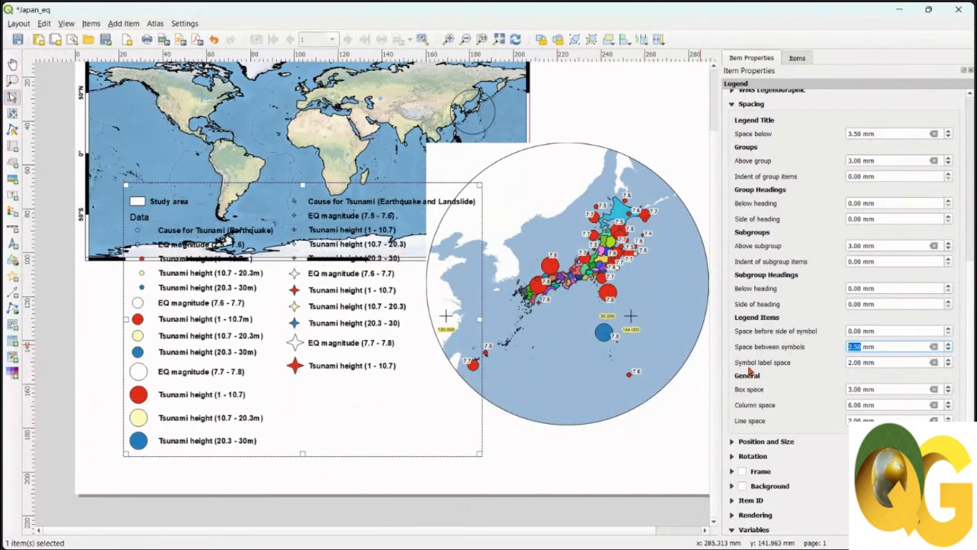
Try a symbol label space of 6 mm for the legend items and reduce it to 0 mm
{"action": "left_click", "coordinate": [949, 363]}
{"action": "left_click", "coordinate": [948, 363]}
{"action": "left_click", "coordinate": [948, 364]}
{"action": "left_click", "coordinate": [949, 363]}
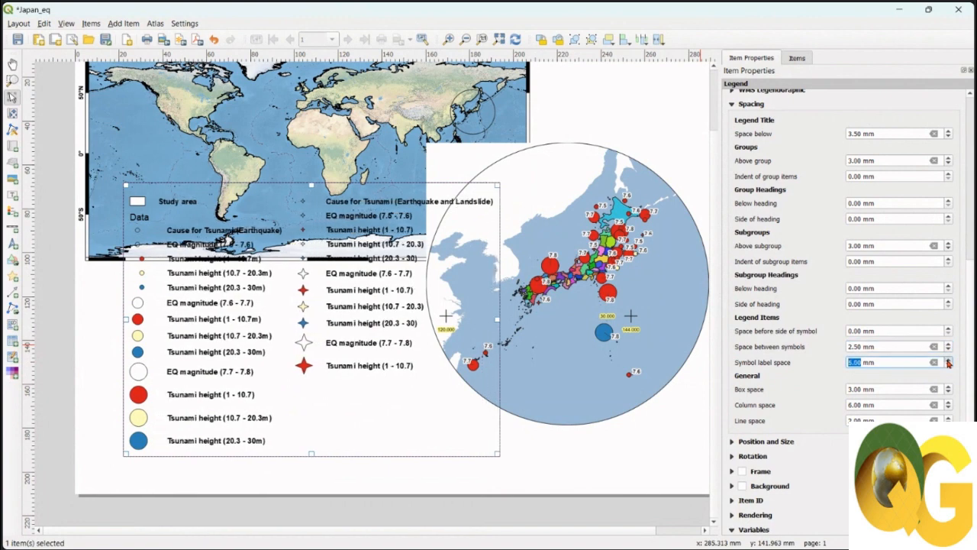
{"action": "left_click", "coordinate": [948, 366]}
{"action": "left_click", "coordinate": [947, 366]}
{"action": "left_click", "coordinate": [947, 367]}
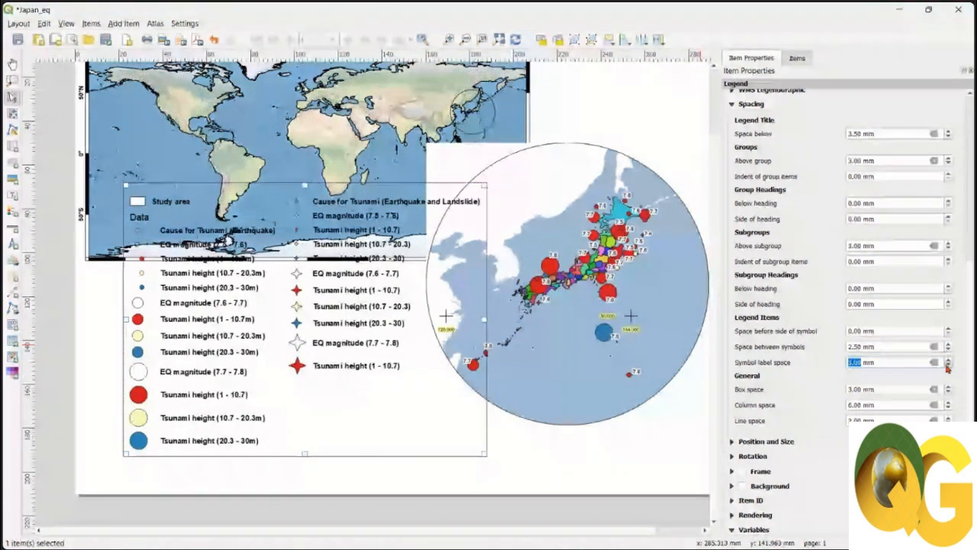
{"action": "left_click", "coordinate": [947, 367]}
{"action": "left_click", "coordinate": [948, 367]}
{"action": "left_click", "coordinate": [947, 366]}
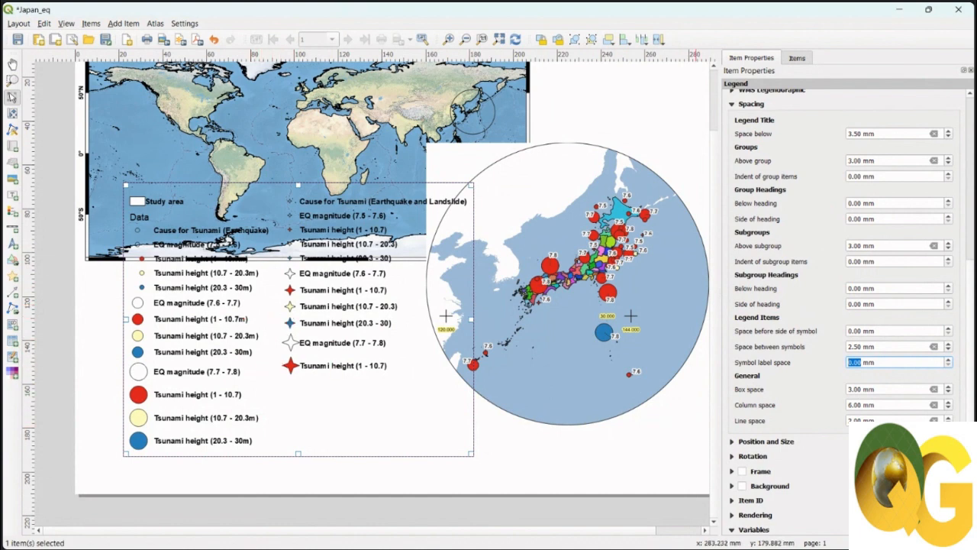
Enable the legend's frame and background and move the legend down over the world map's lower edge, beside the circular inset
{"action": "scroll", "coordinate": [971, 366], "scroll_direction": "down", "scroll_amount": 5}
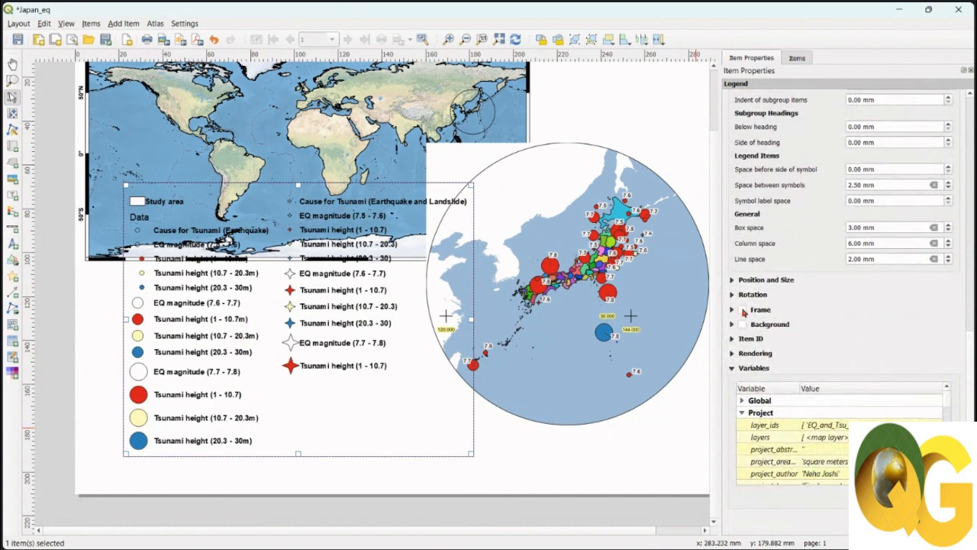
{"action": "left_click", "coordinate": [743, 310]}
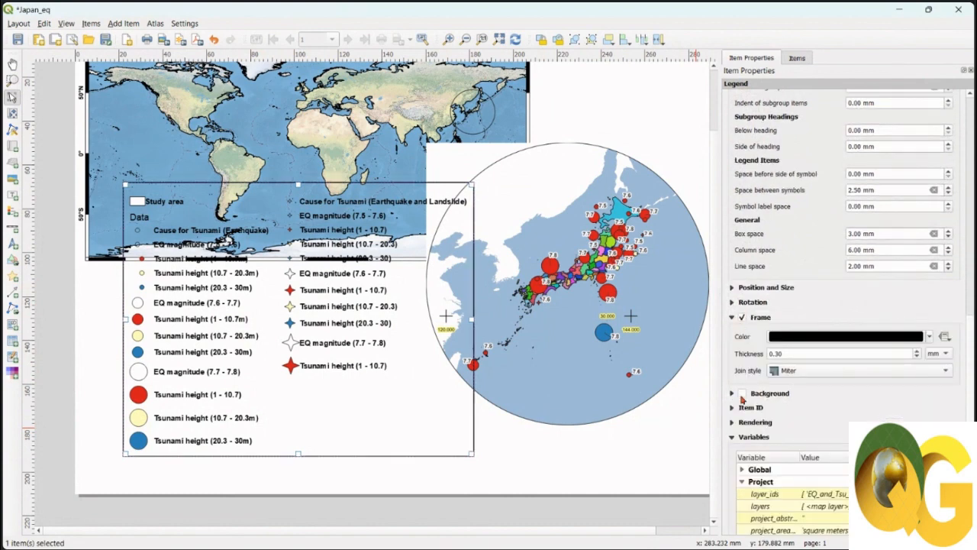
{"action": "left_click", "coordinate": [742, 393]}
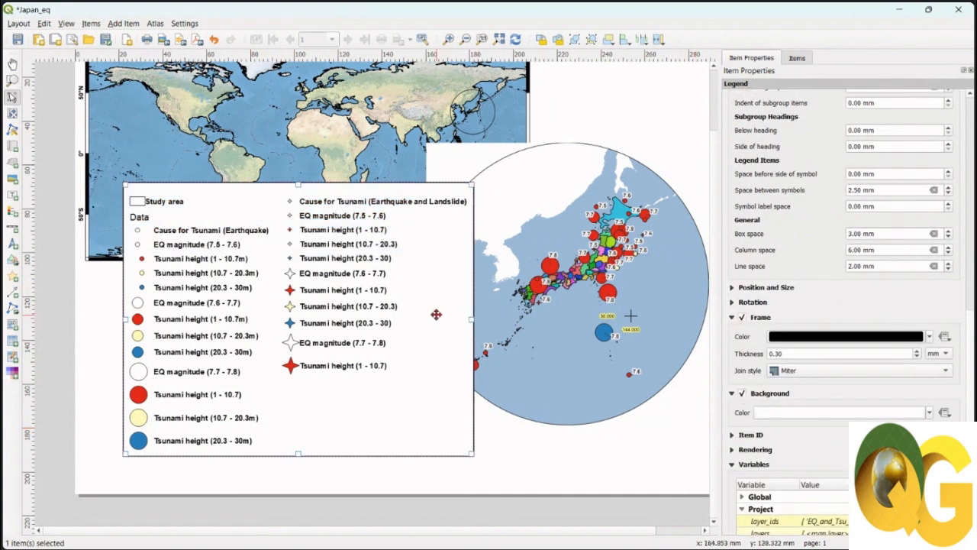
{"action": "left_click_drag", "start_coordinate": [437, 315], "coordinate": [399, 339]}
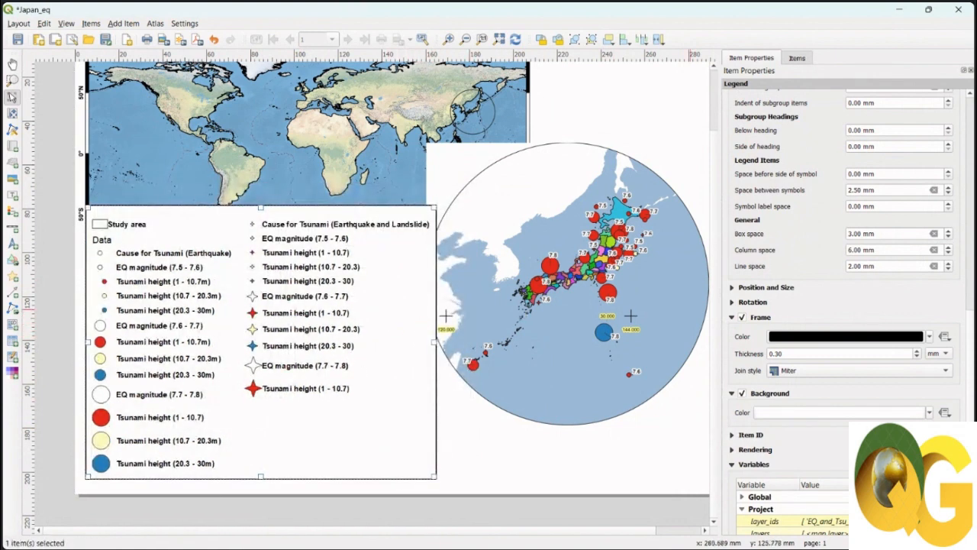
Reduce the legend's column space to 4 mm and its box space to 1 mm
{"action": "left_click", "coordinate": [948, 253]}
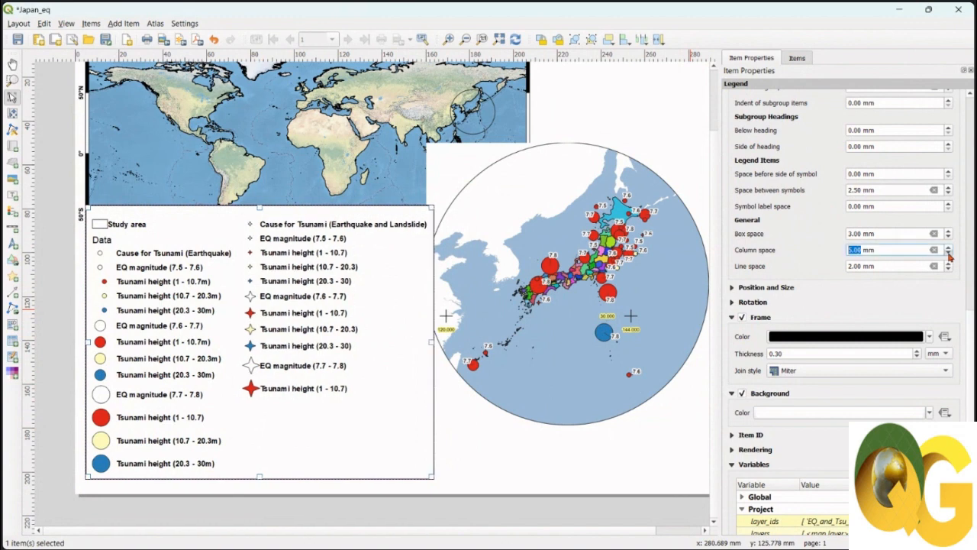
{"action": "left_click", "coordinate": [948, 253]}
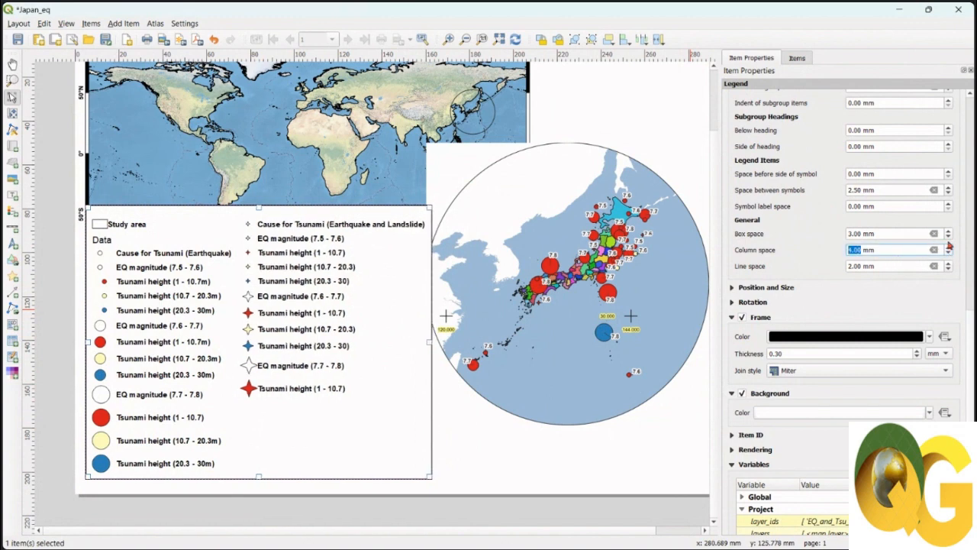
{"action": "left_click", "coordinate": [949, 237]}
{"action": "left_click", "coordinate": [949, 236]}
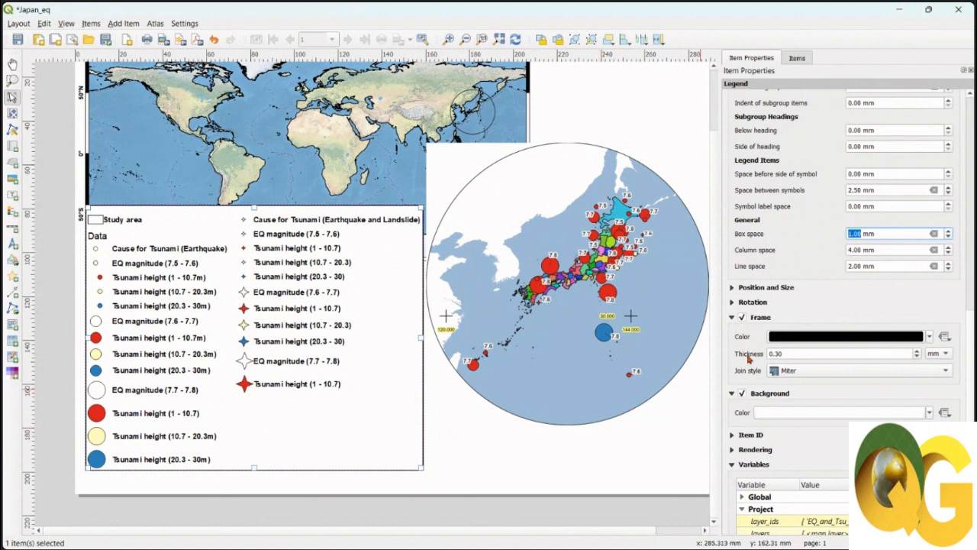
Collapse the legend's item and spacing settings, and try a column count of 3 before returning it to 2
{"action": "scroll", "coordinate": [933, 189], "scroll_direction": "up", "scroll_amount": 12}
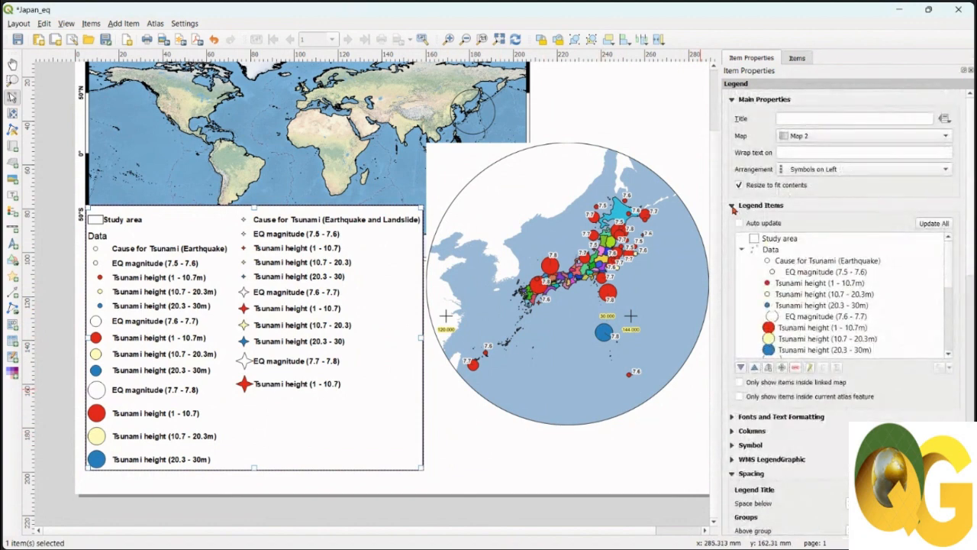
{"action": "left_click", "coordinate": [732, 207]}
{"action": "left_click", "coordinate": [732, 277]}
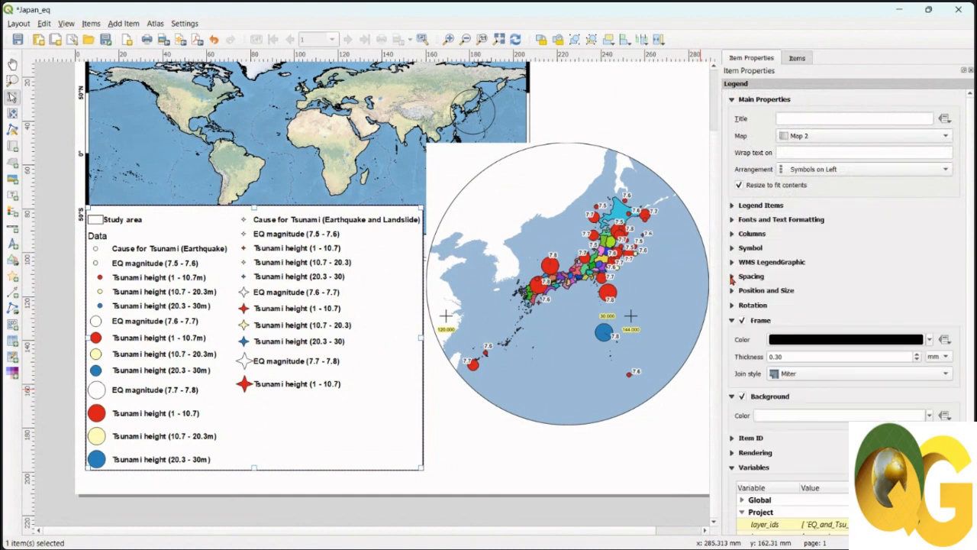
{"action": "left_click", "coordinate": [732, 235]}
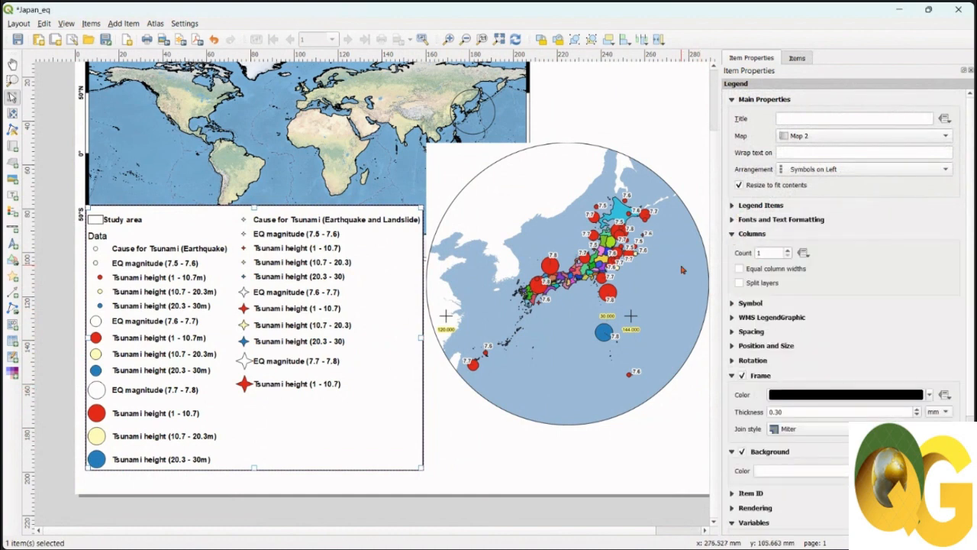
{"action": "left_click", "coordinate": [789, 251]}
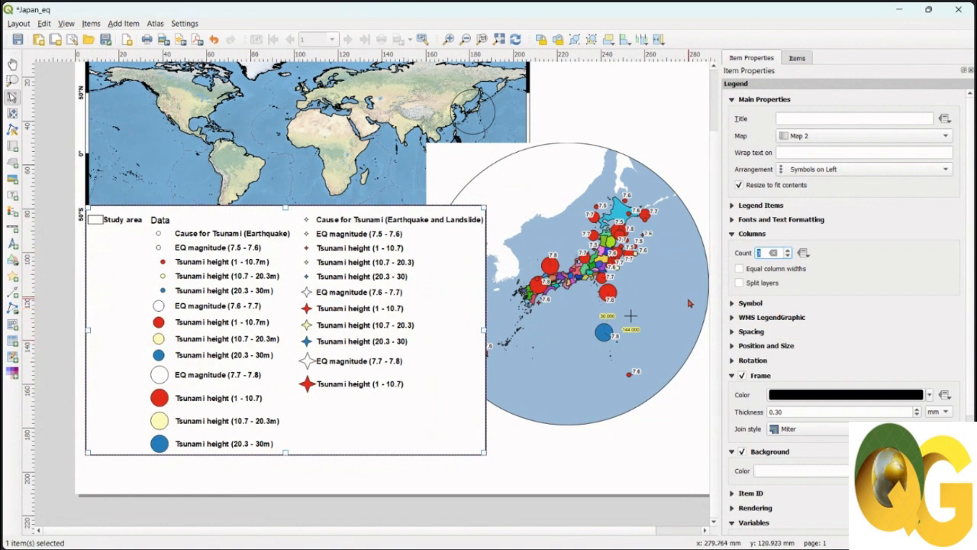
{"action": "left_click", "coordinate": [789, 255]}
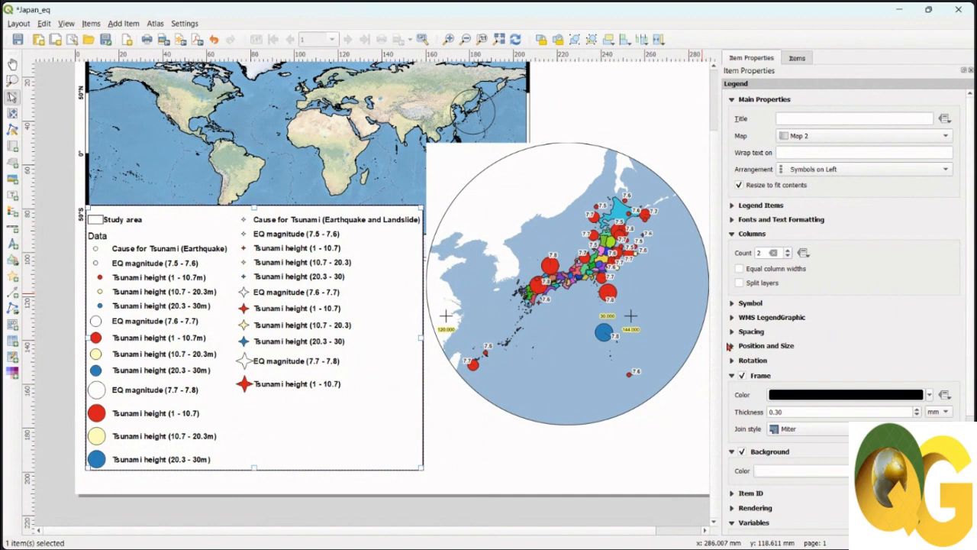
Position the legend at X 3.925 mm and Y 87.469 mm on the page
{"action": "left_click", "coordinate": [734, 346]}
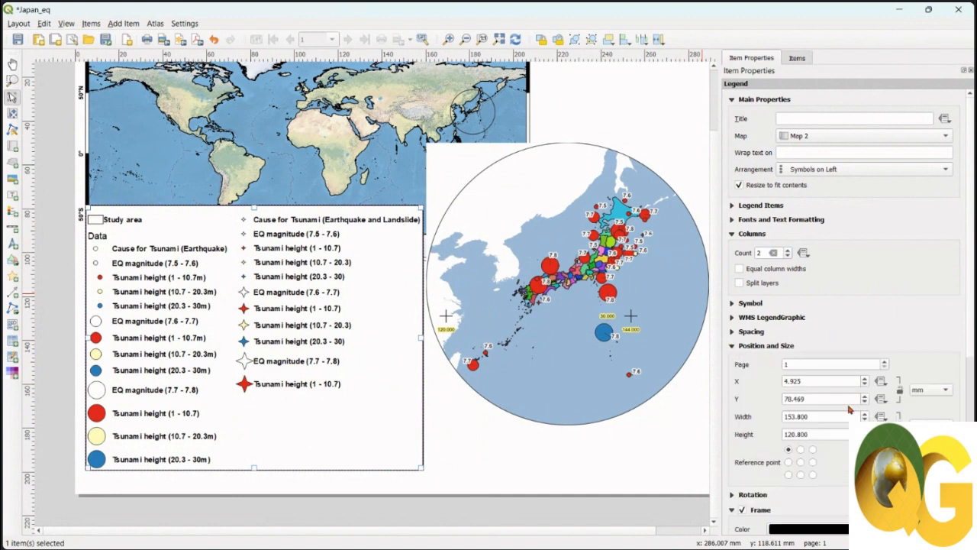
{"action": "left_click", "coordinate": [865, 384]}
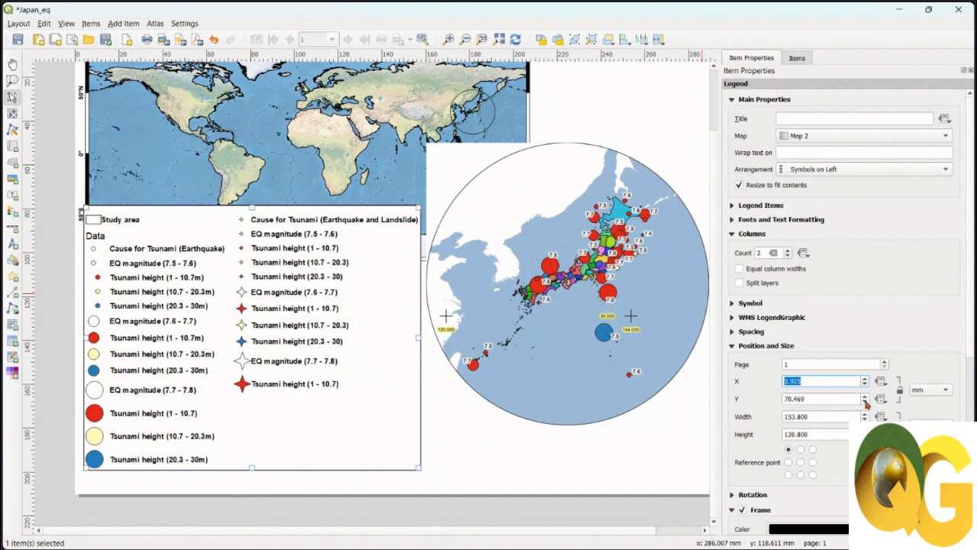
{"action": "left_click", "coordinate": [866, 402]}
{"action": "scroll", "coordinate": [865, 398], "scroll_direction": "up", "scroll_amount": 8}
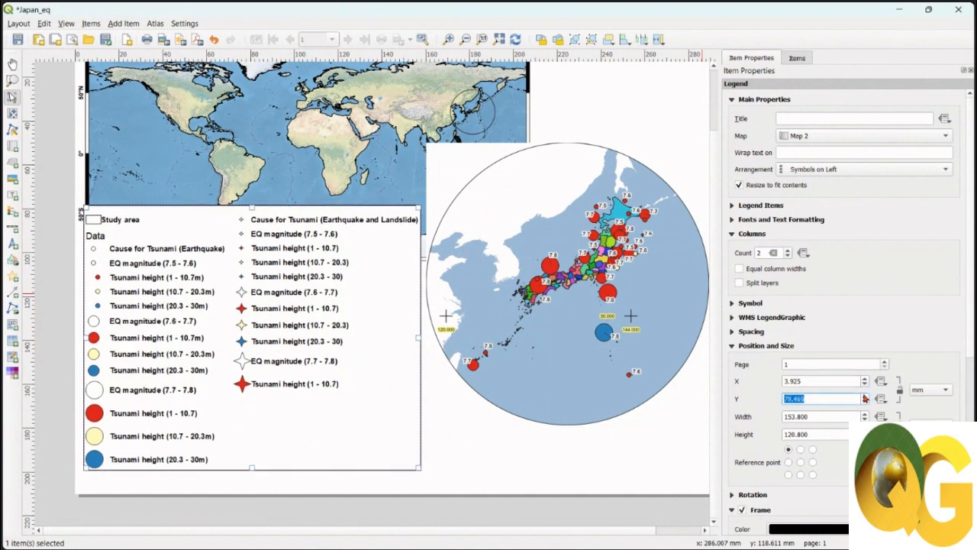
{"action": "scroll", "coordinate": [865, 398], "scroll_direction": "up", "scroll_amount": 2}
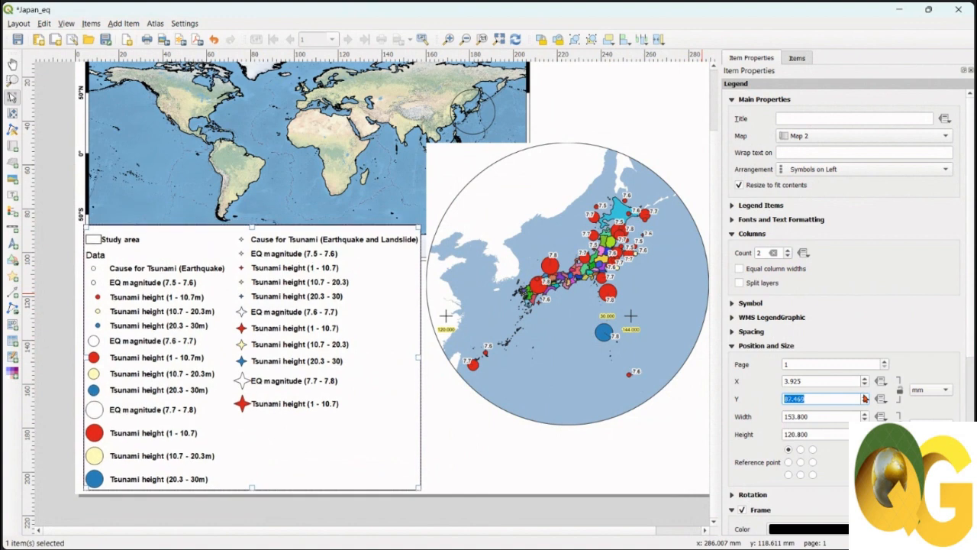
{"action": "key", "text": "Tab"}
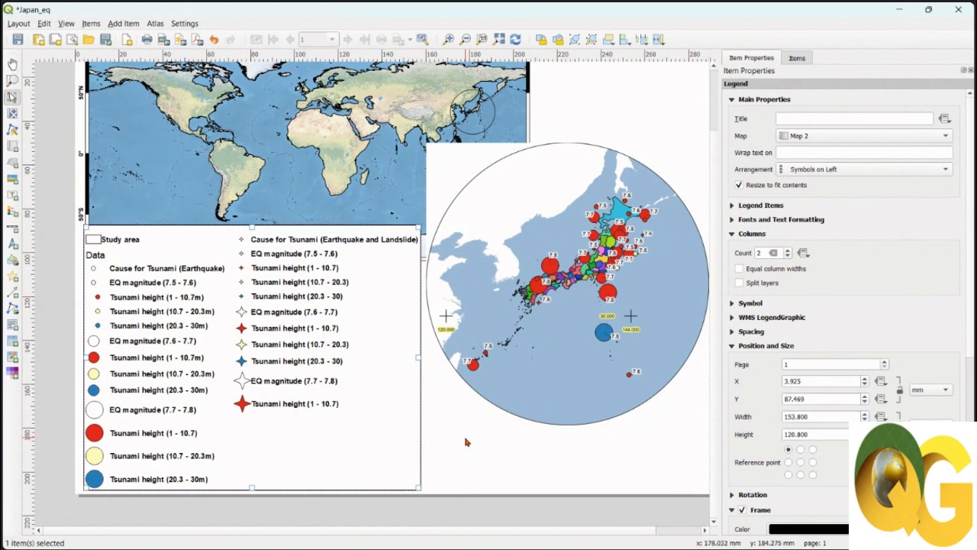
{"action": "left_click", "coordinate": [345, 406]}
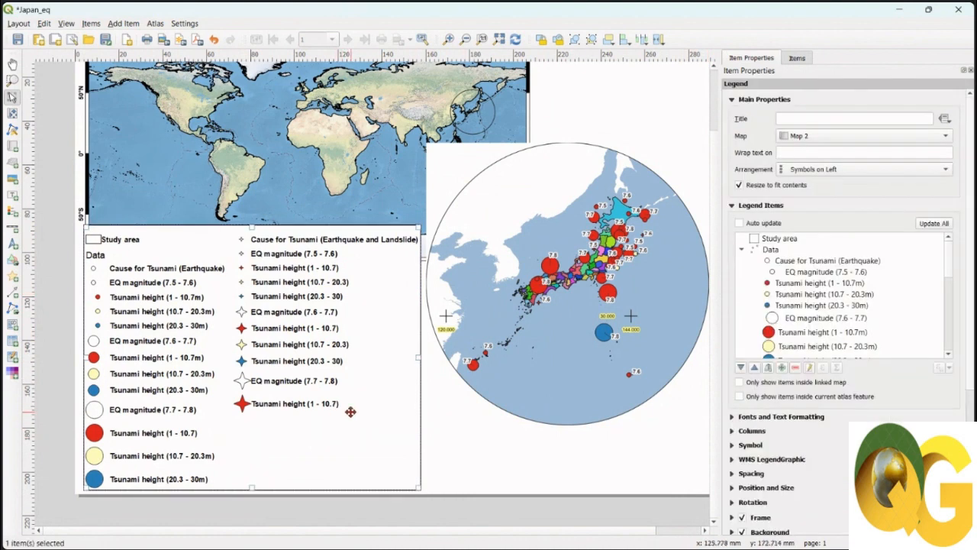
{"action": "scroll", "coordinate": [840, 306], "scroll_direction": "down", "scroll_amount": 5}
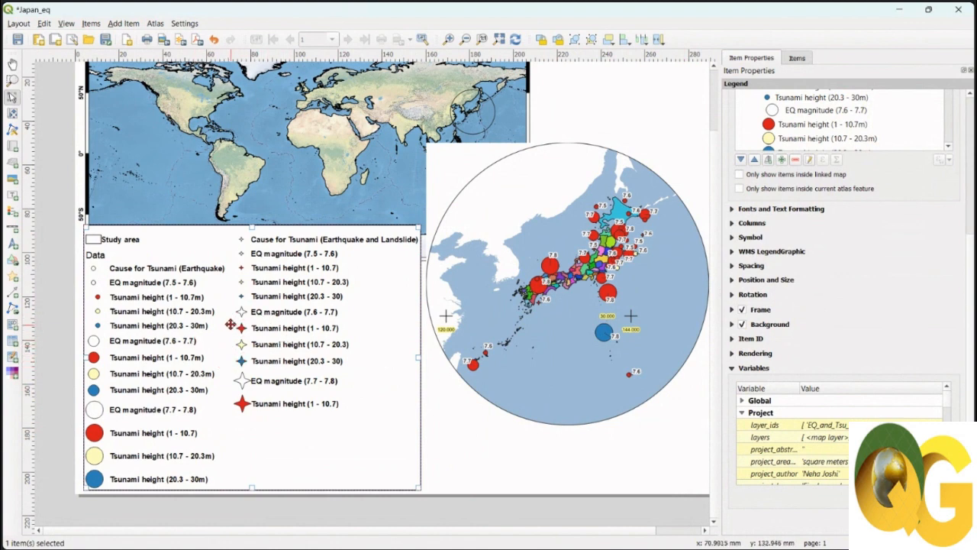
Add a north arrow in the lower part of the circular Japan inset map
{"action": "left_click", "coordinate": [119, 25]}
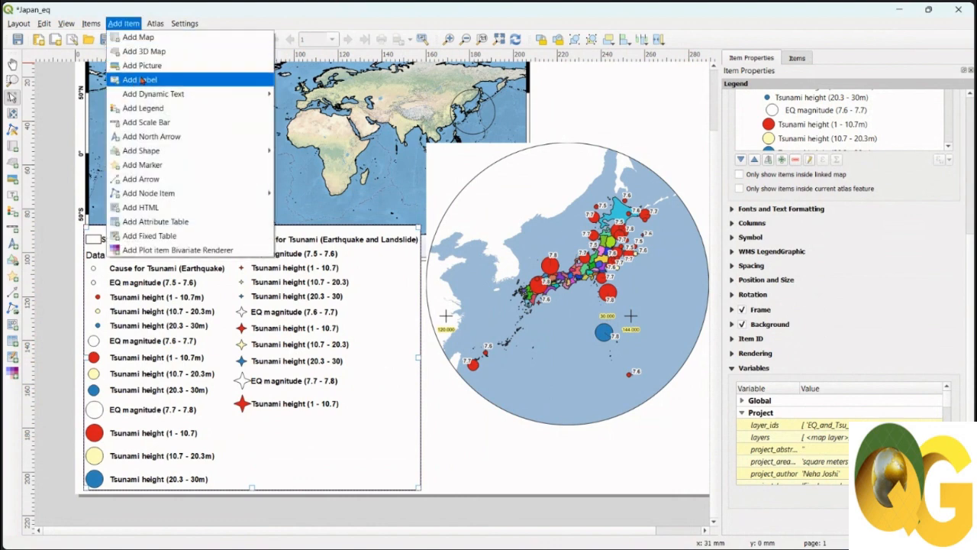
{"action": "mouse_move", "coordinate": [160, 151]}
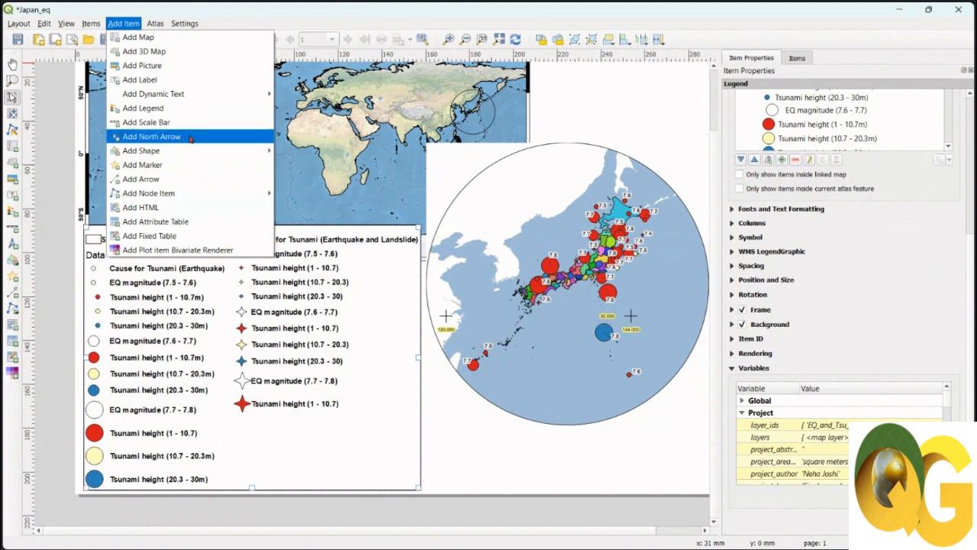
{"action": "left_click", "coordinate": [187, 137]}
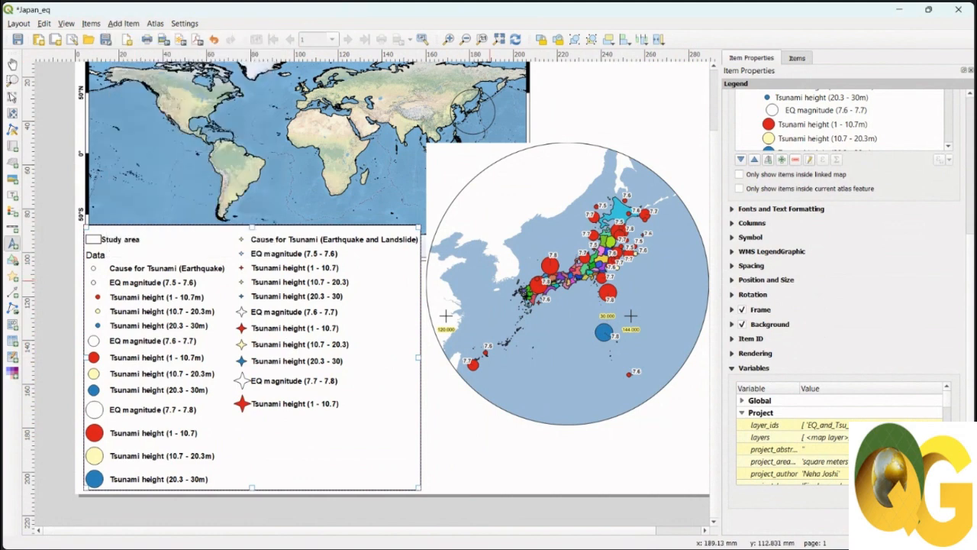
{"action": "mouse_move", "coordinate": [548, 338]}
{"action": "left_mouse_down"}
{"action": "mouse_move", "coordinate": [603, 381]}
{"action": "mouse_move", "coordinate": [593, 393]}
{"action": "left_mouse_up"}
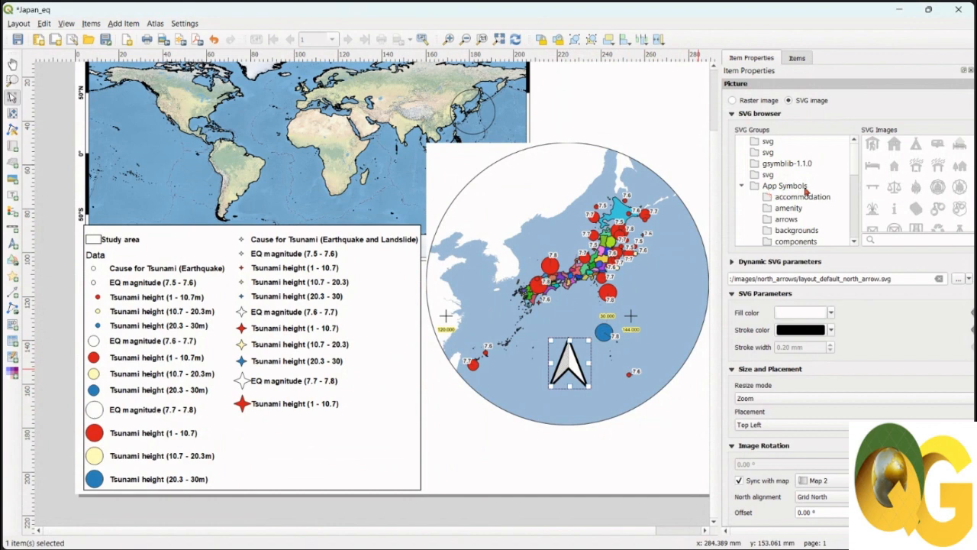
Try the Arrow_01 image for the north arrow and settle on NorthArrow_02.svg from the arrows SVG group
{"action": "left_click", "coordinate": [785, 220]}
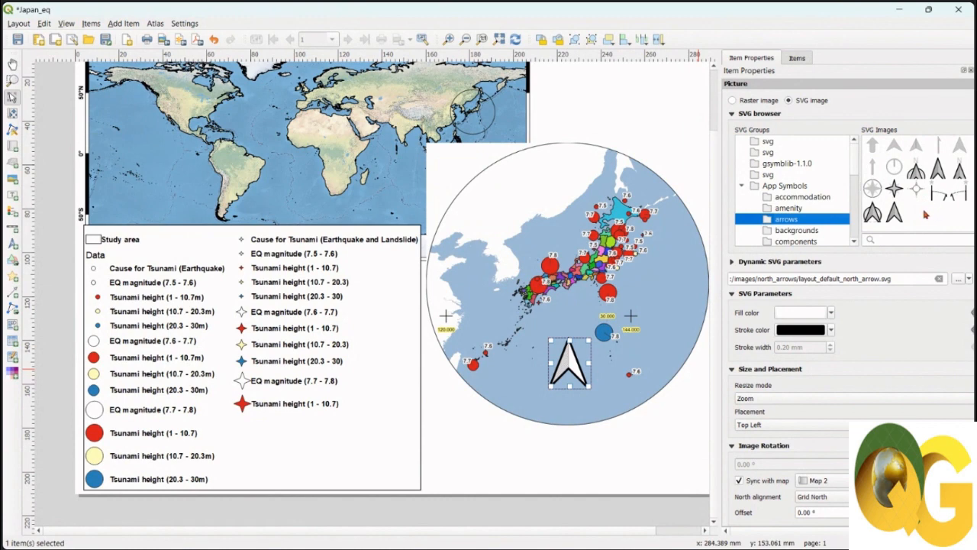
{"action": "left_click", "coordinate": [922, 174]}
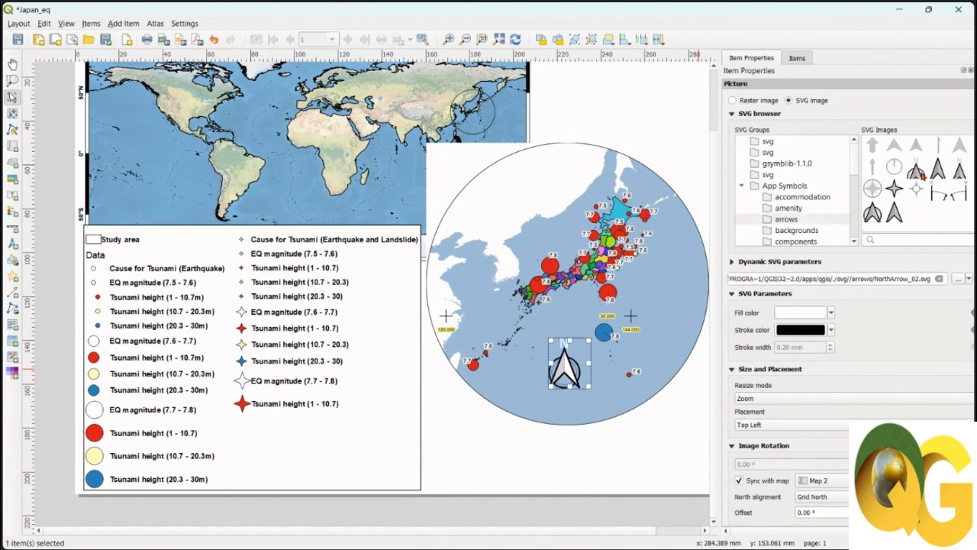
{"action": "left_click", "coordinate": [874, 145]}
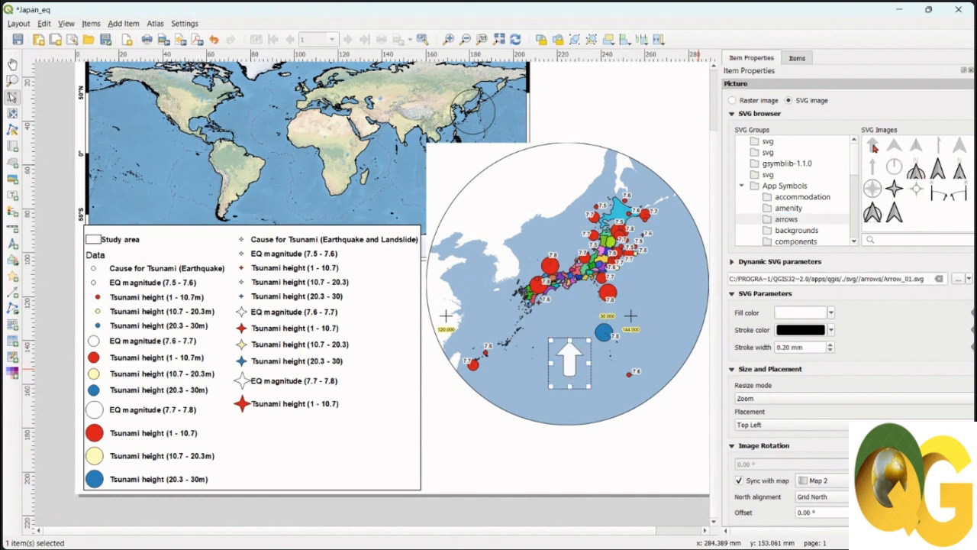
{"action": "left_click", "coordinate": [918, 175]}
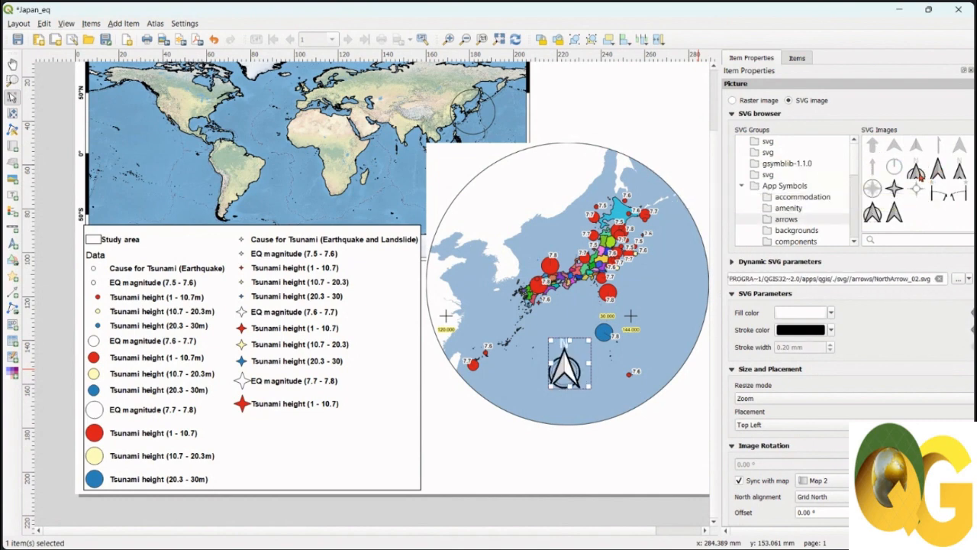
Set the north arrow's fill color to red and deselect it
{"action": "left_click", "coordinate": [831, 313]}
{"action": "left_click", "coordinate": [825, 198]}
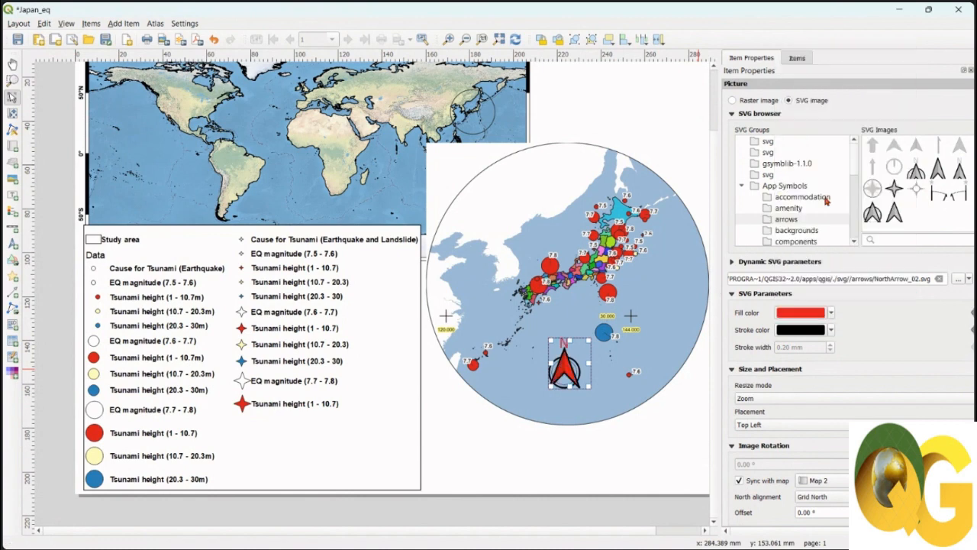
{"action": "left_click", "coordinate": [601, 431]}
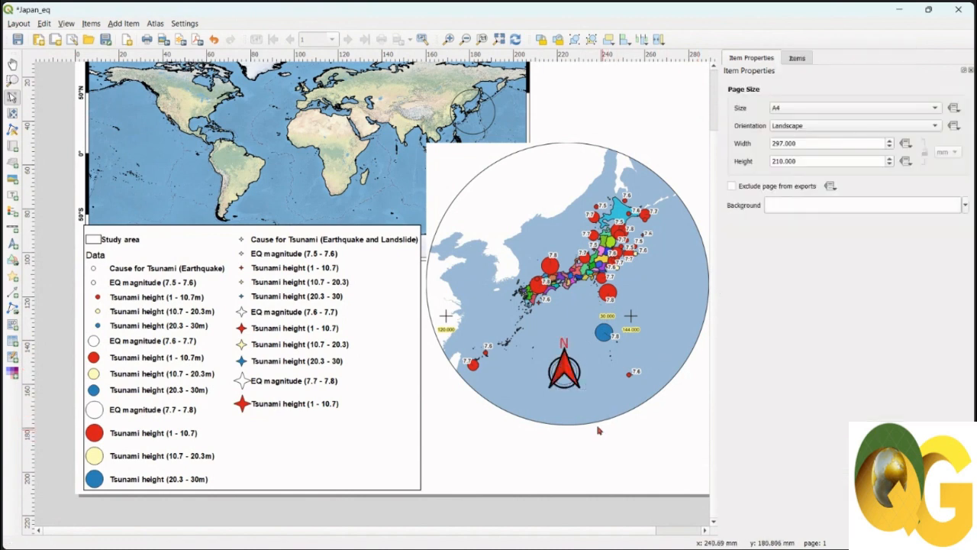
Set the north arrow picture's placement to Top Center within its frame and deselect it
{"action": "left_click", "coordinate": [566, 380]}
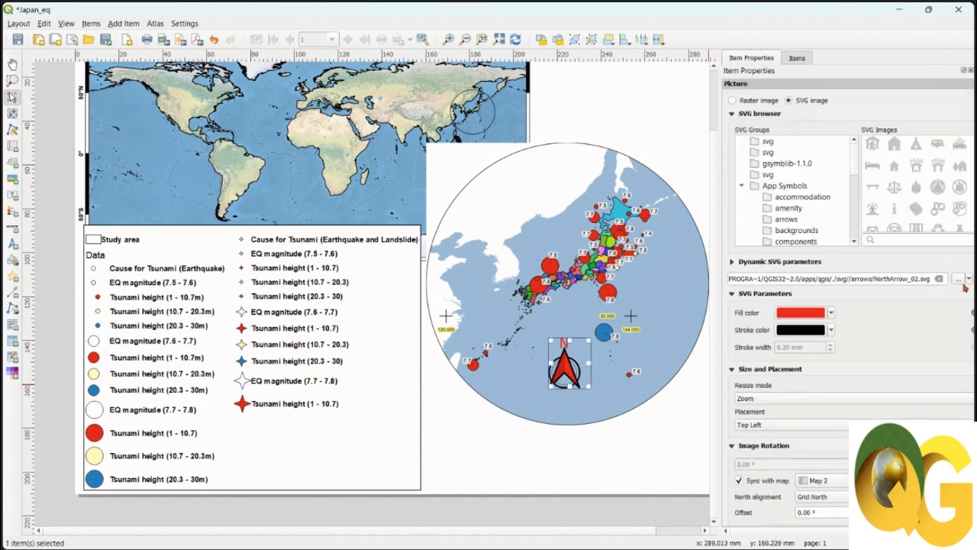
{"action": "left_click", "coordinate": [776, 425]}
{"action": "left_click", "coordinate": [771, 436]}
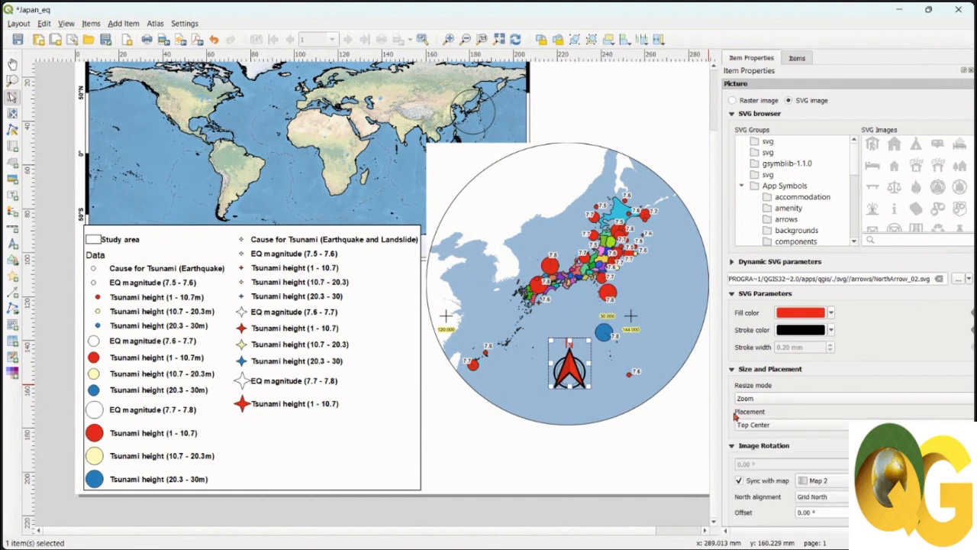
{"action": "left_click", "coordinate": [646, 440]}
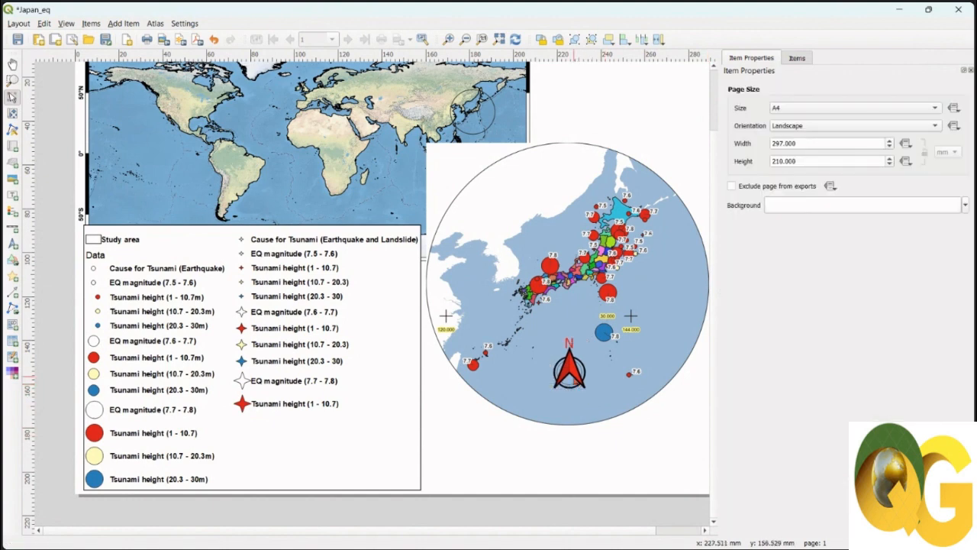
Copy the red north arrow from the circular Japan inset and place the duplicate on the world map, southeast of Africa
{"action": "left_click", "coordinate": [580, 380]}
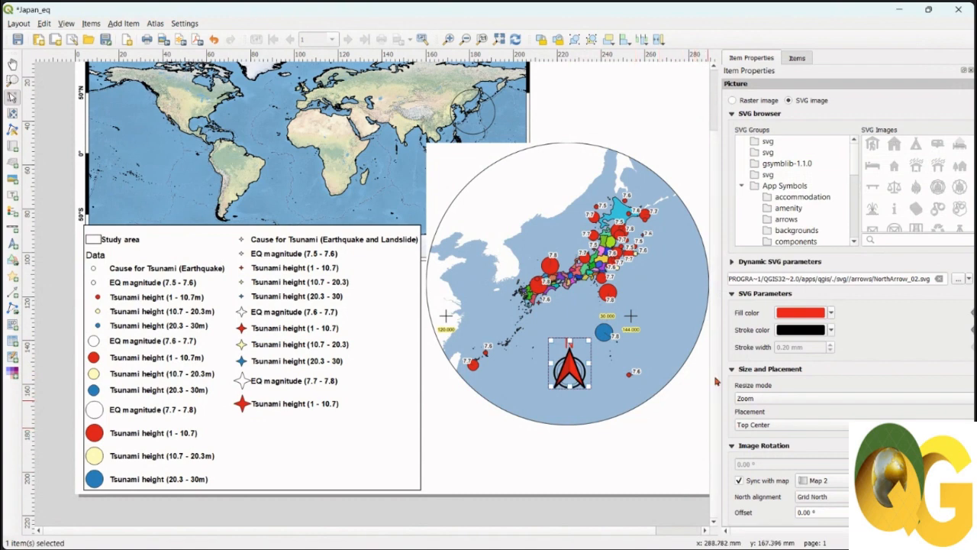
{"action": "left_click", "coordinate": [742, 186]}
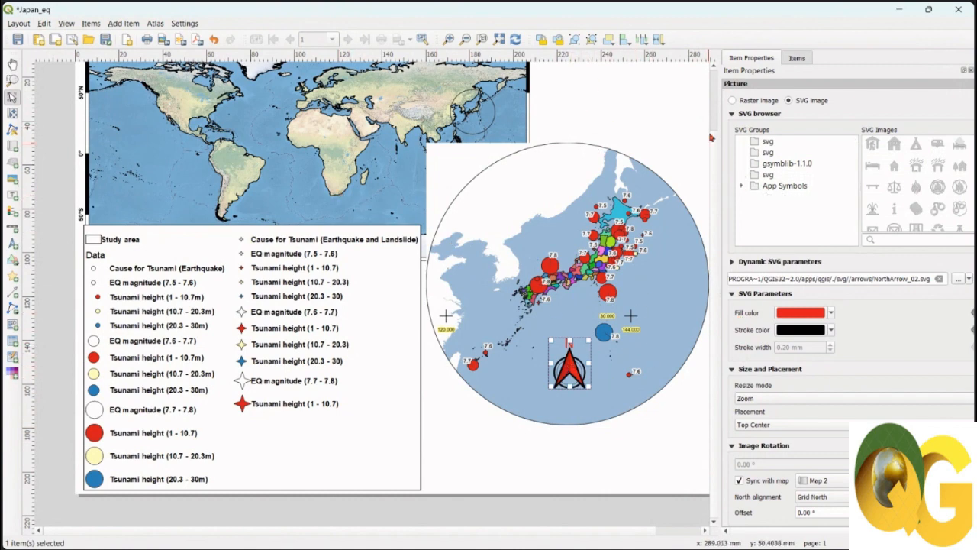
{"action": "right_click", "coordinate": [578, 362]}
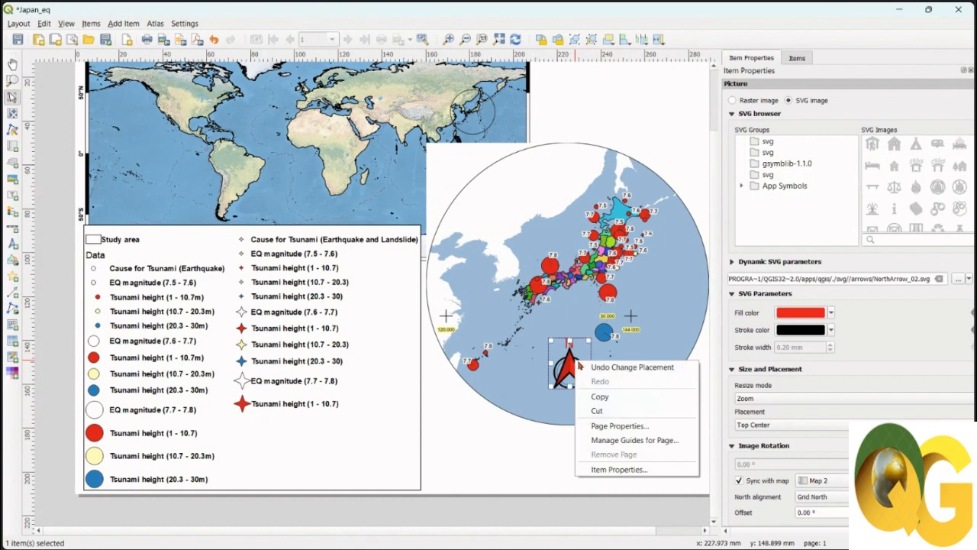
{"action": "left_click", "coordinate": [611, 396]}
{"action": "right_click", "coordinate": [482, 418]}
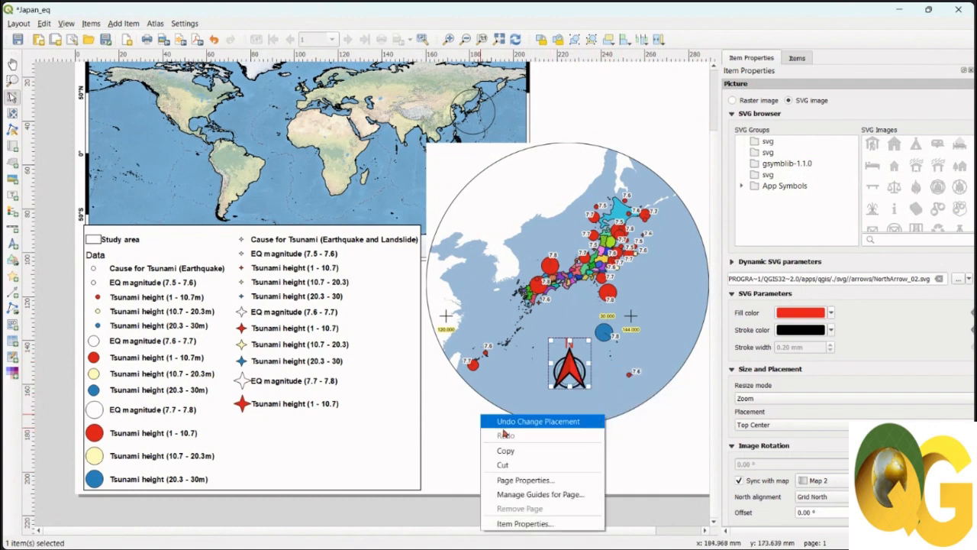
{"action": "left_click", "coordinate": [642, 450]}
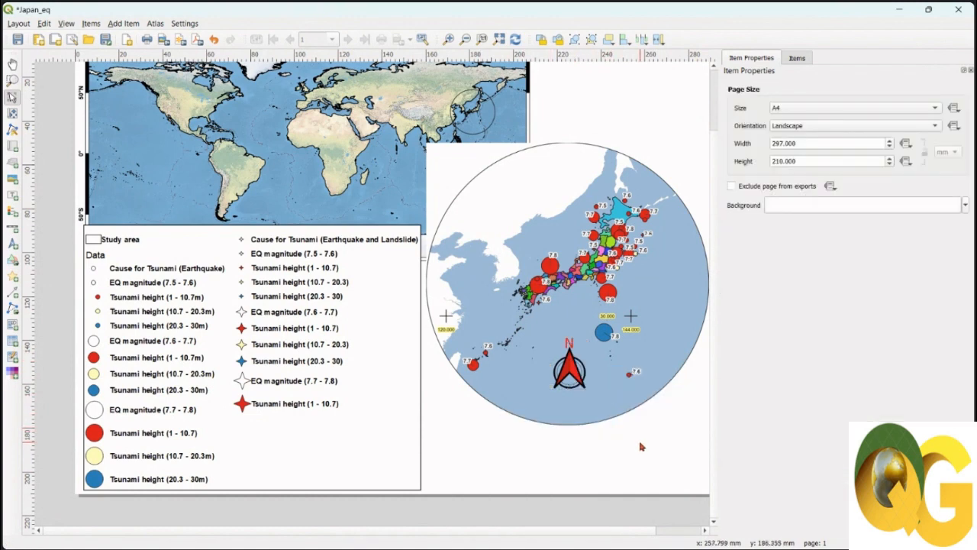
{"action": "key", "text": "ctrl+v"}
{"action": "left_click_drag", "start_coordinate": [656, 458], "coordinate": [395, 177]}
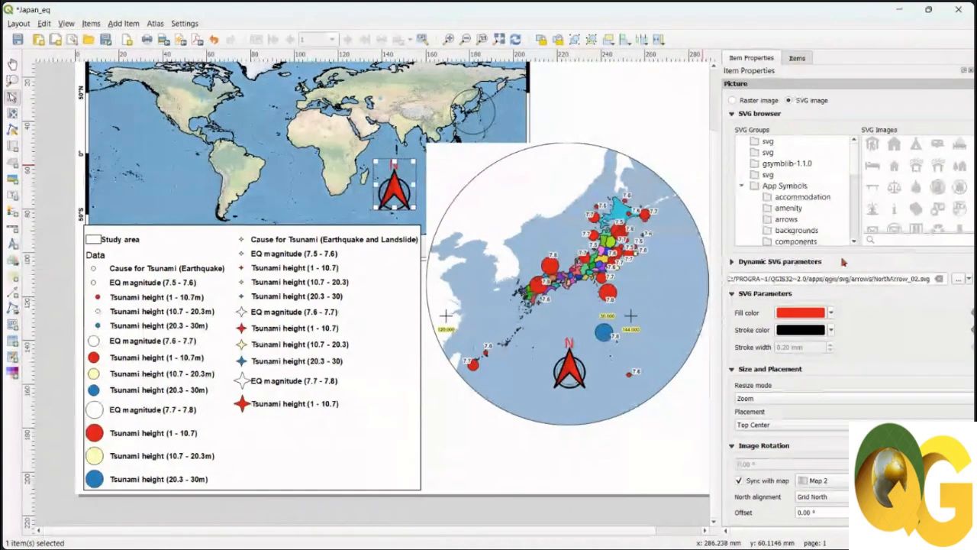
Sync the copied north arrow's rotation with Map 1, check the world map item and deselect it
{"action": "left_click", "coordinate": [732, 114]}
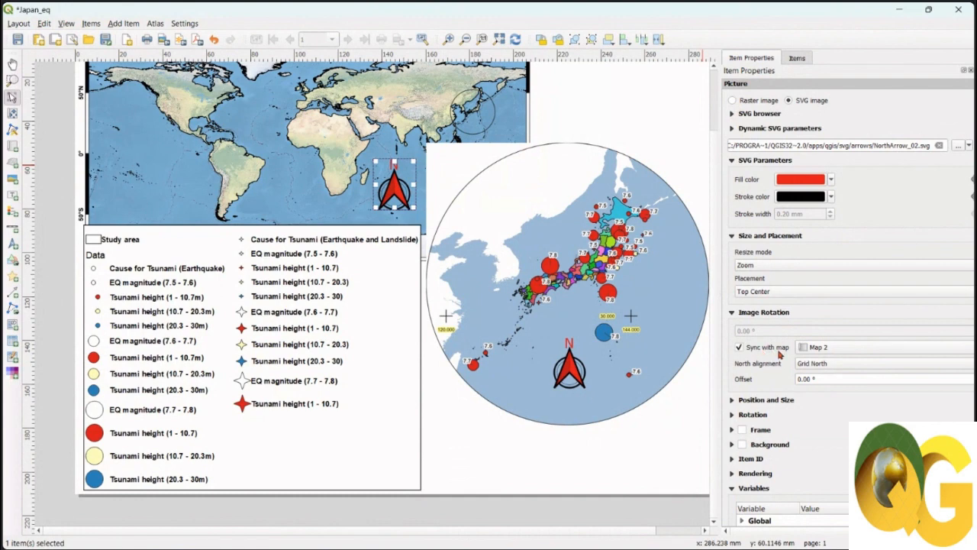
{"action": "left_click", "coordinate": [855, 349]}
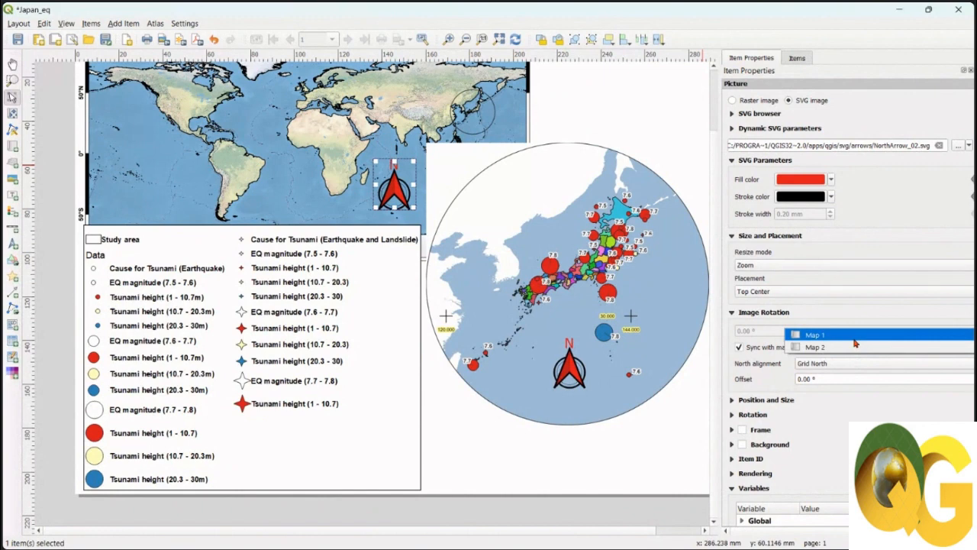
{"action": "left_click", "coordinate": [856, 339]}
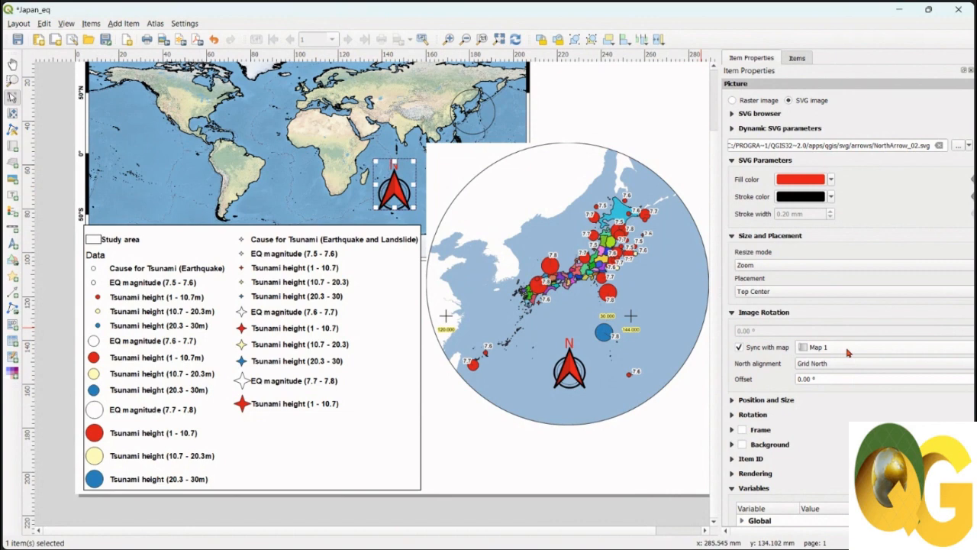
{"action": "left_click", "coordinate": [164, 182]}
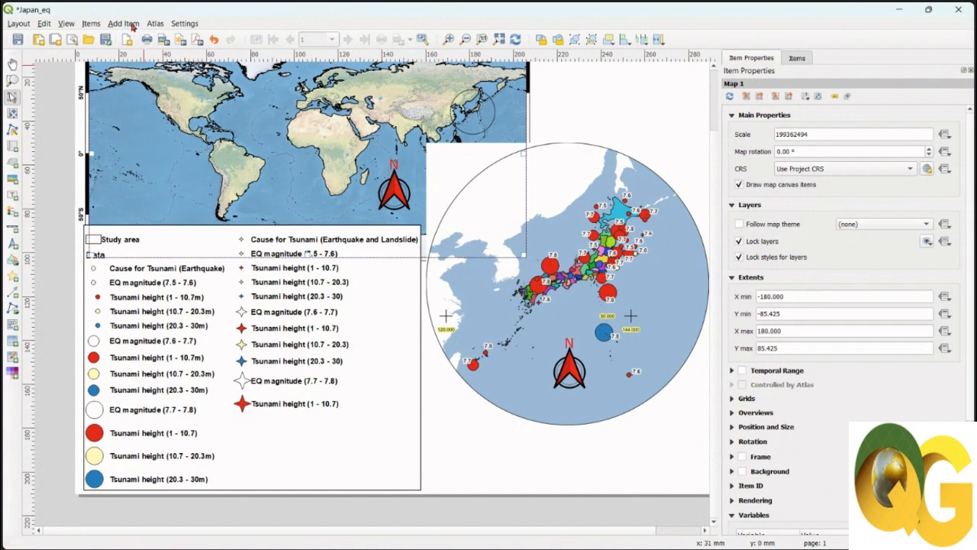
{"action": "left_click", "coordinate": [644, 109]}
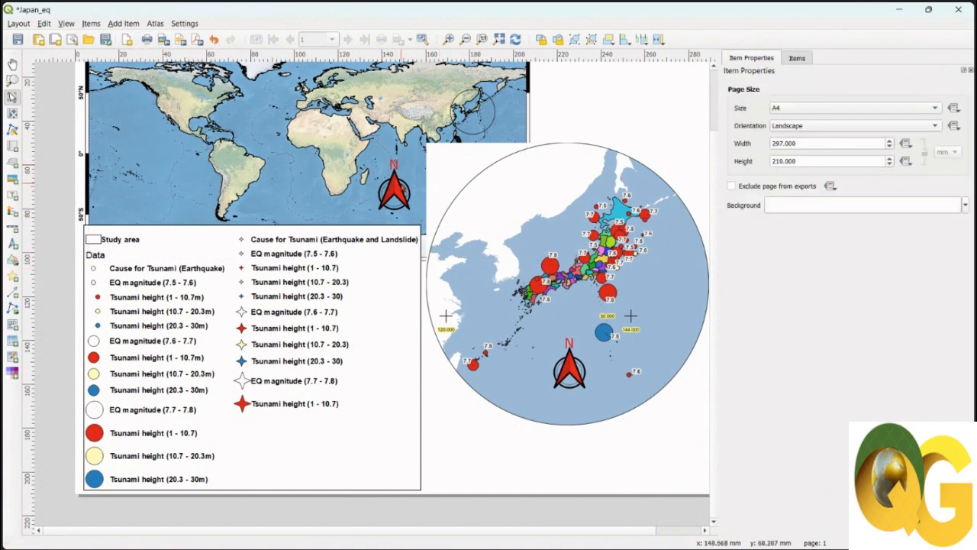
Enable a frame and a background for the north arrow on the world map
{"action": "left_click", "coordinate": [393, 187]}
{"action": "left_click", "coordinate": [743, 430]}
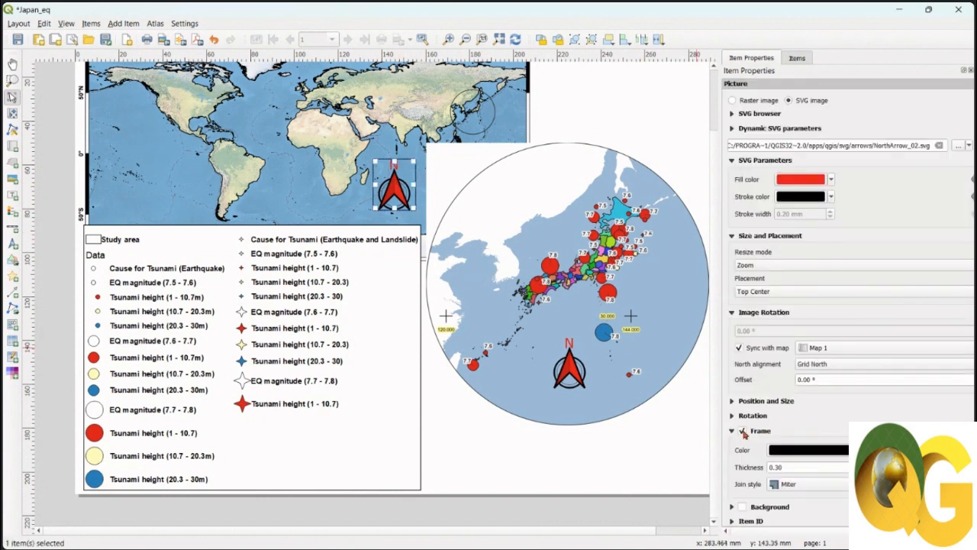
{"action": "left_click", "coordinate": [731, 431]}
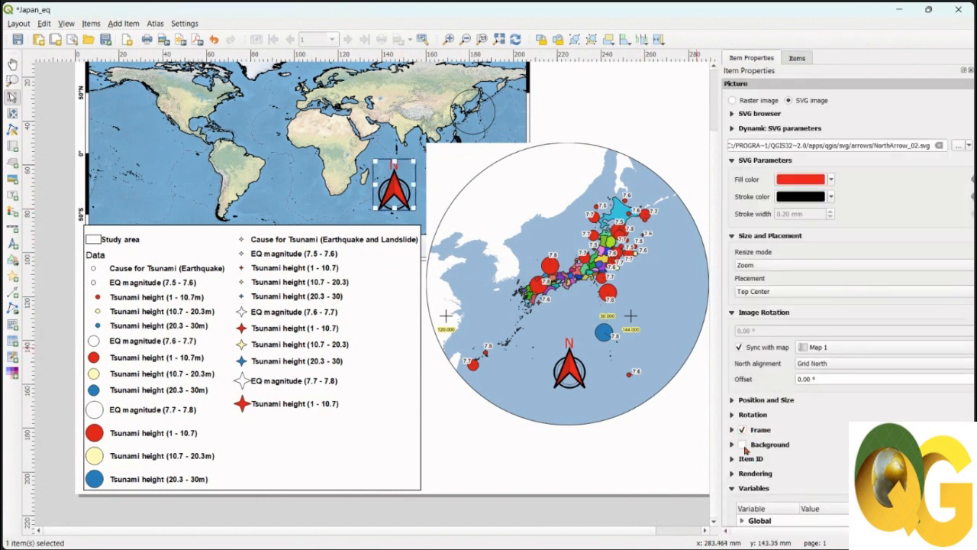
{"action": "left_click", "coordinate": [743, 445]}
Enable a frame and a background for the north arrow in the Japan inset and deselect it
{"action": "left_click", "coordinate": [568, 370]}
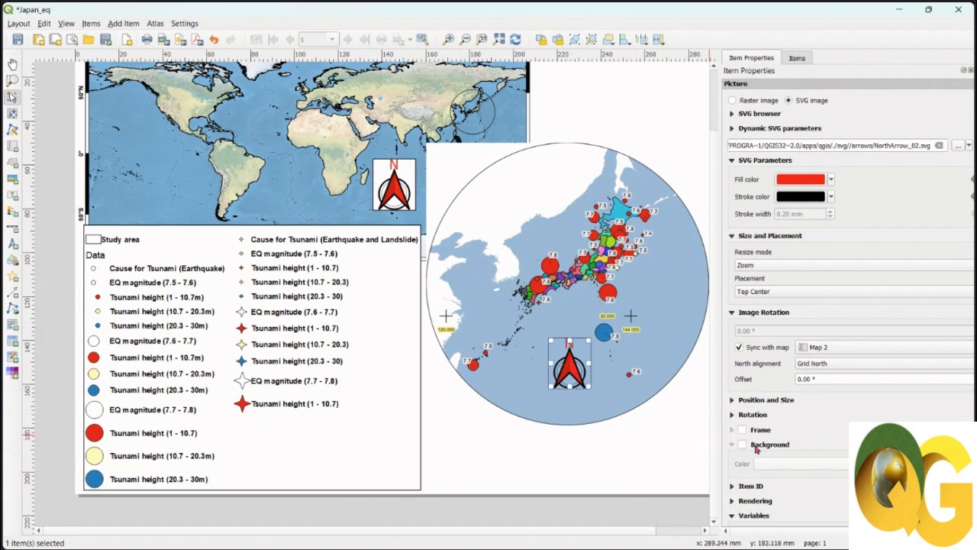
{"action": "left_click", "coordinate": [742, 431]}
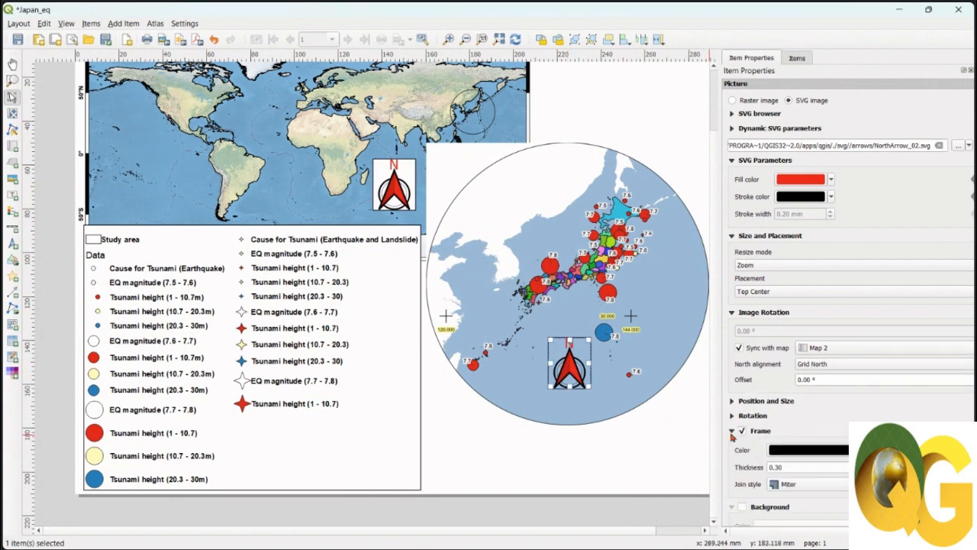
{"action": "left_click", "coordinate": [731, 431]}
{"action": "left_click", "coordinate": [743, 446]}
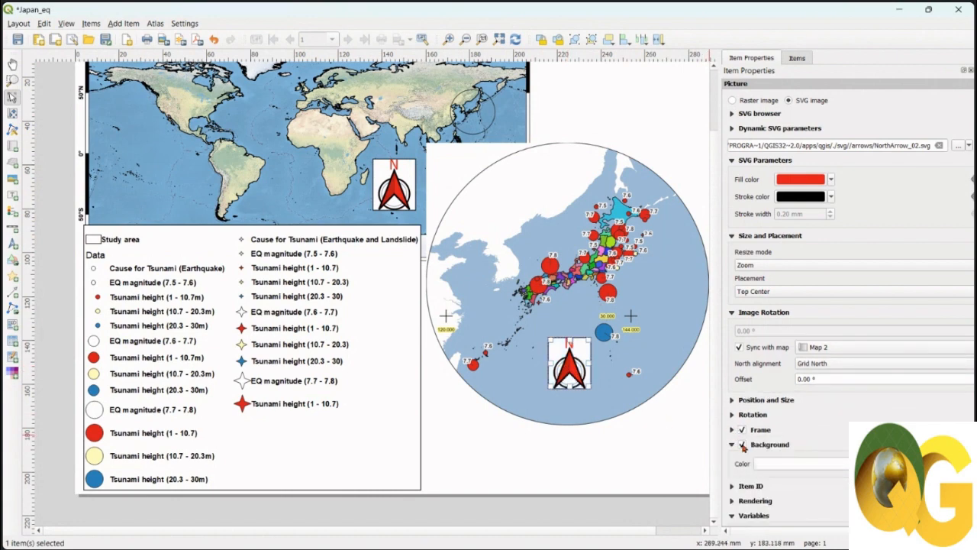
{"action": "left_click", "coordinate": [656, 441]}
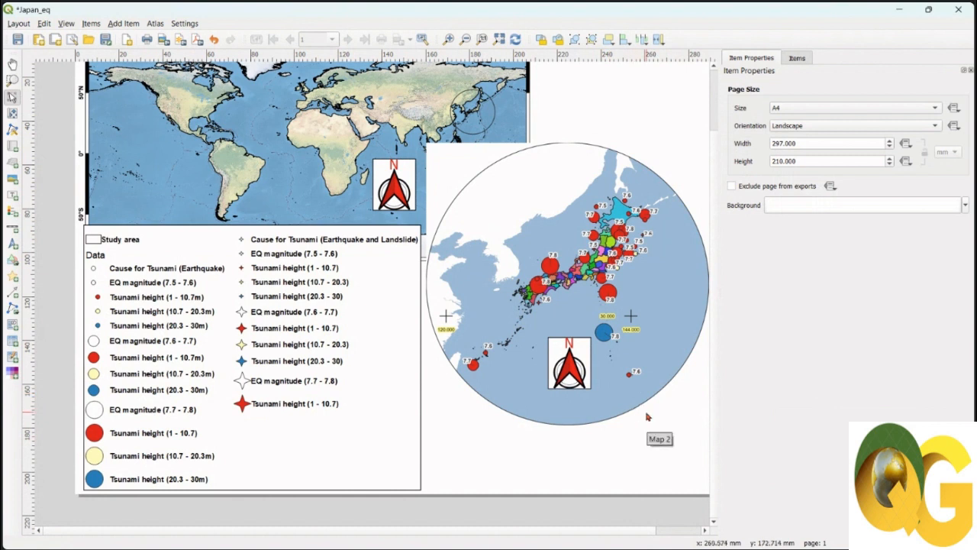
Add a scale bar just below the north arrow in the circular Japan inset
{"action": "left_click", "coordinate": [126, 25]}
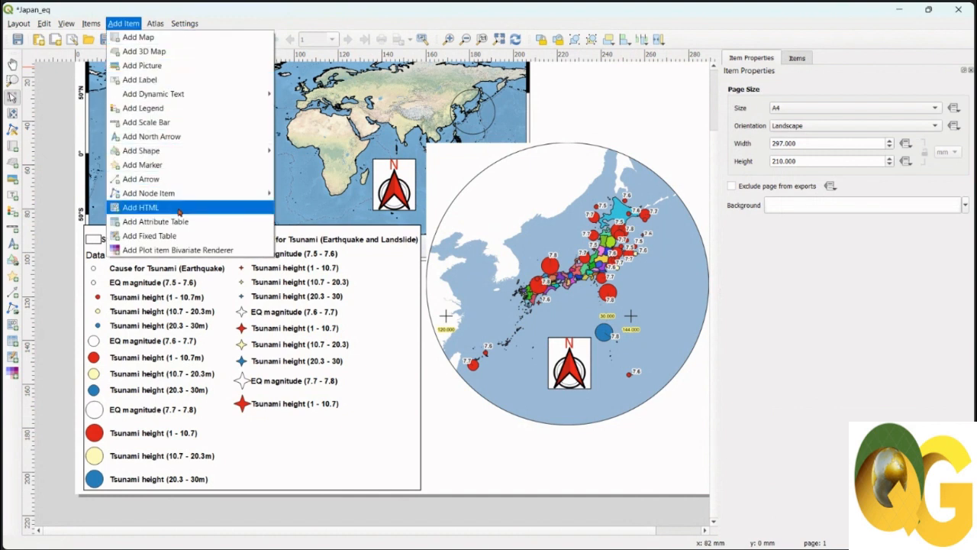
{"action": "left_click", "coordinate": [145, 122]}
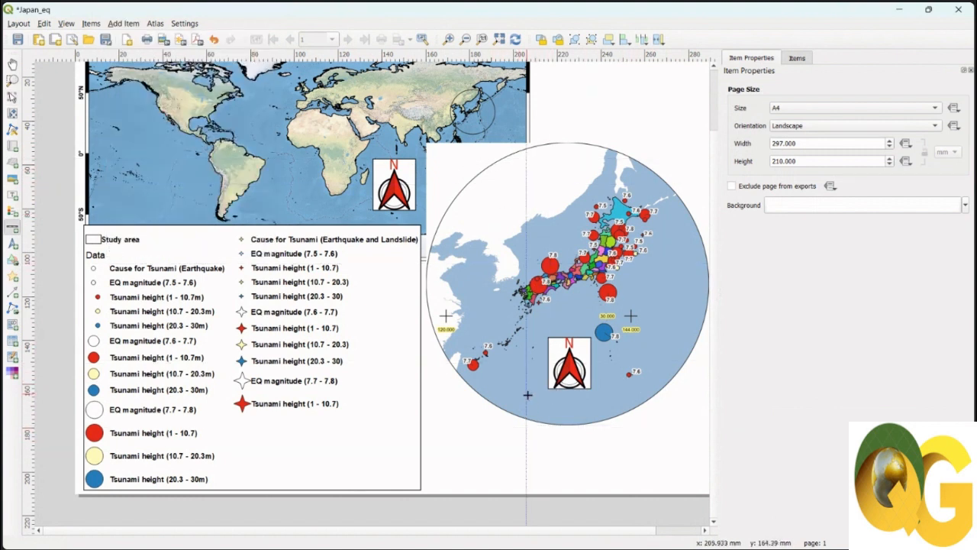
{"action": "left_click_drag", "start_coordinate": [528, 394], "coordinate": [616, 412]}
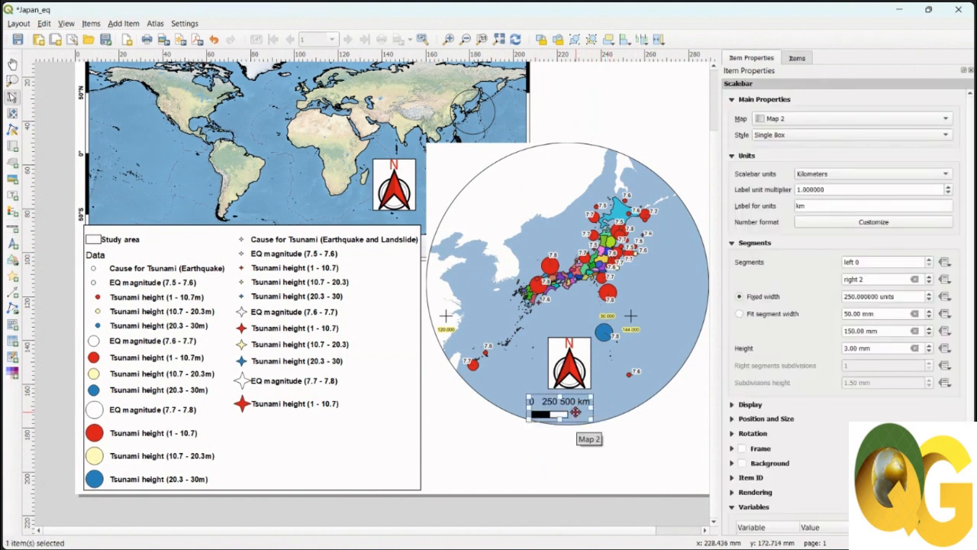
Try Map units for the scale bar, return to Kilometers and select its unit label text
{"action": "left_click", "coordinate": [841, 175]}
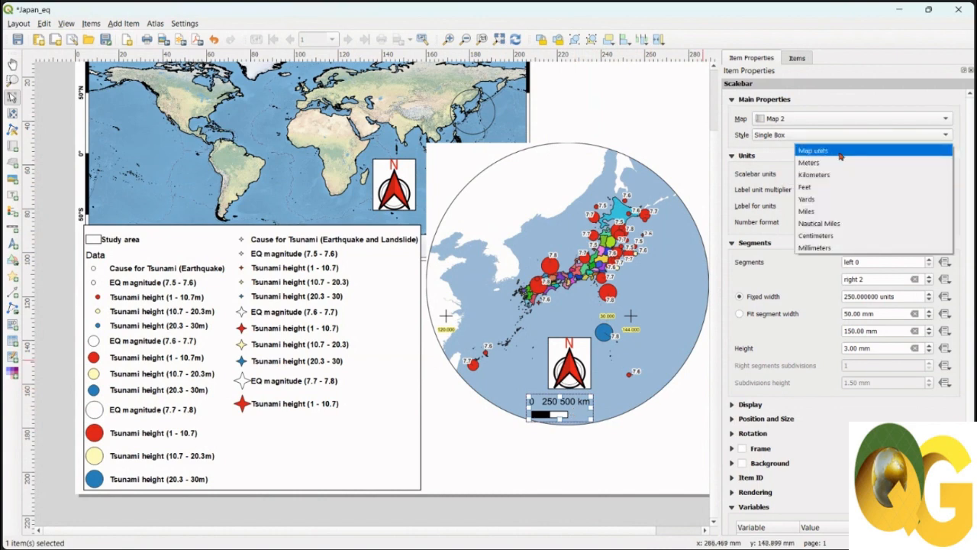
{"action": "left_click", "coordinate": [840, 152]}
{"action": "left_click", "coordinate": [838, 178]}
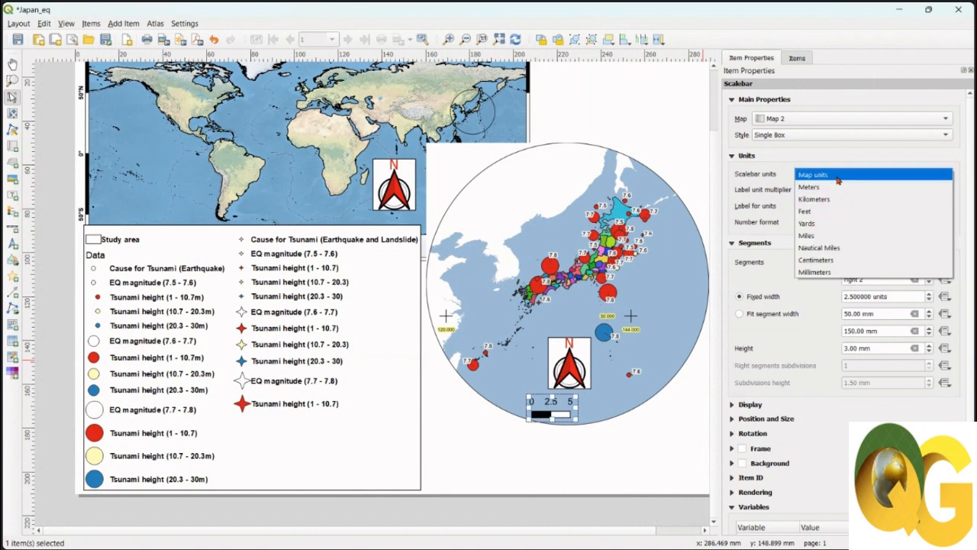
{"action": "left_click", "coordinate": [837, 200]}
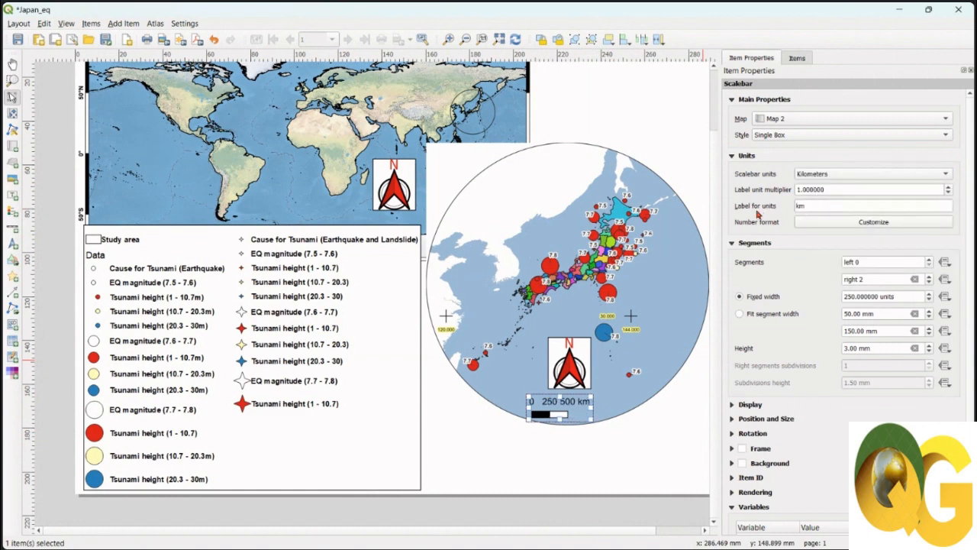
{"action": "double_click", "coordinate": [811, 204]}
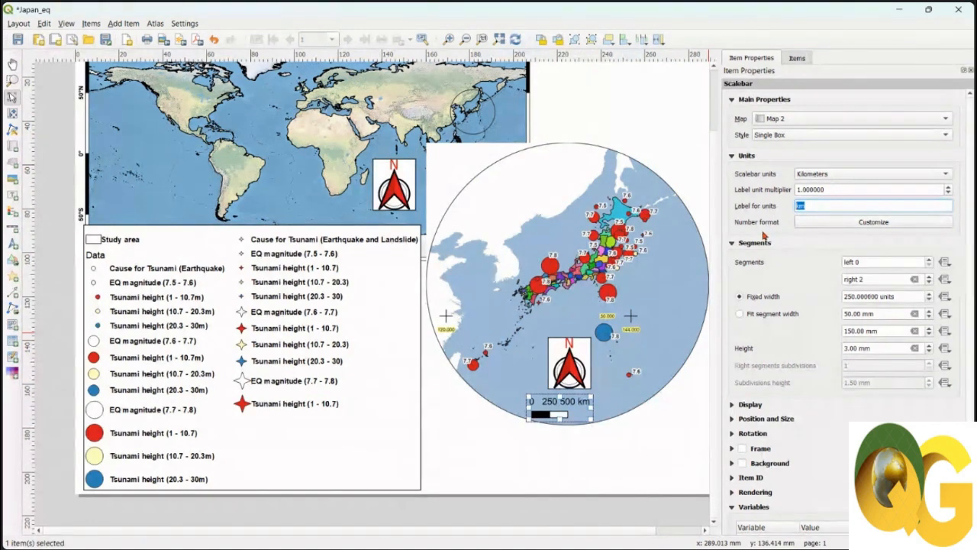
Enable a frame and a background for the scale bar
{"action": "scroll", "coordinate": [742, 313], "scroll_direction": "down", "scroll_amount": 4}
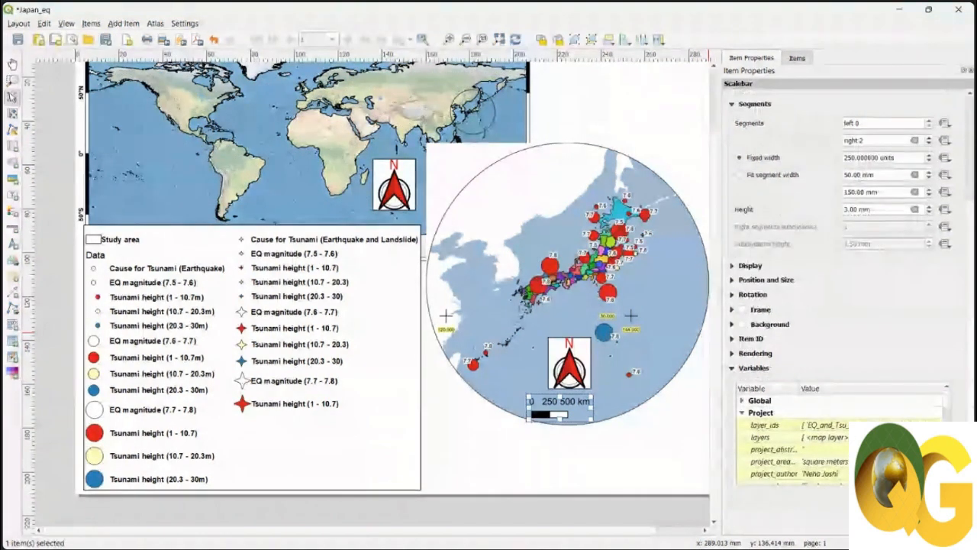
{"action": "left_click", "coordinate": [741, 310]}
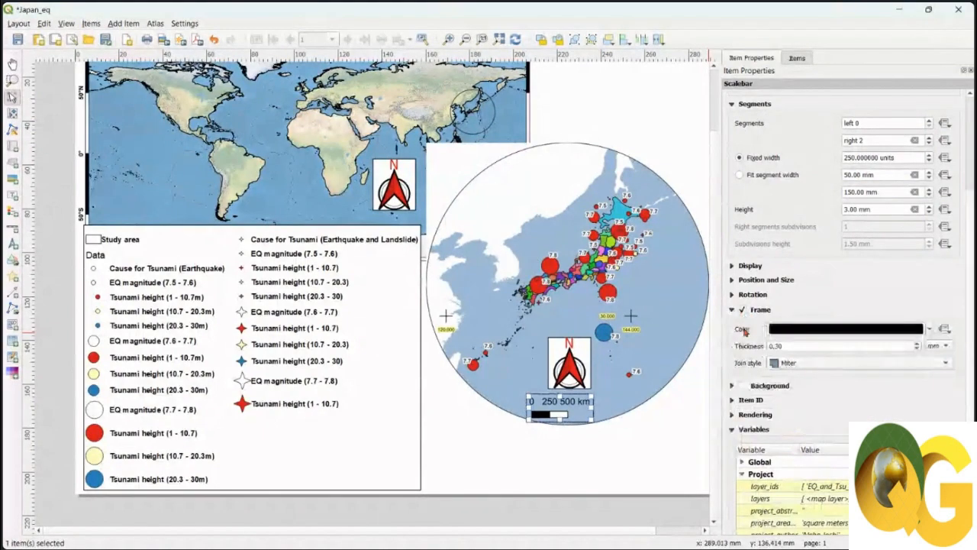
{"action": "left_click", "coordinate": [743, 387]}
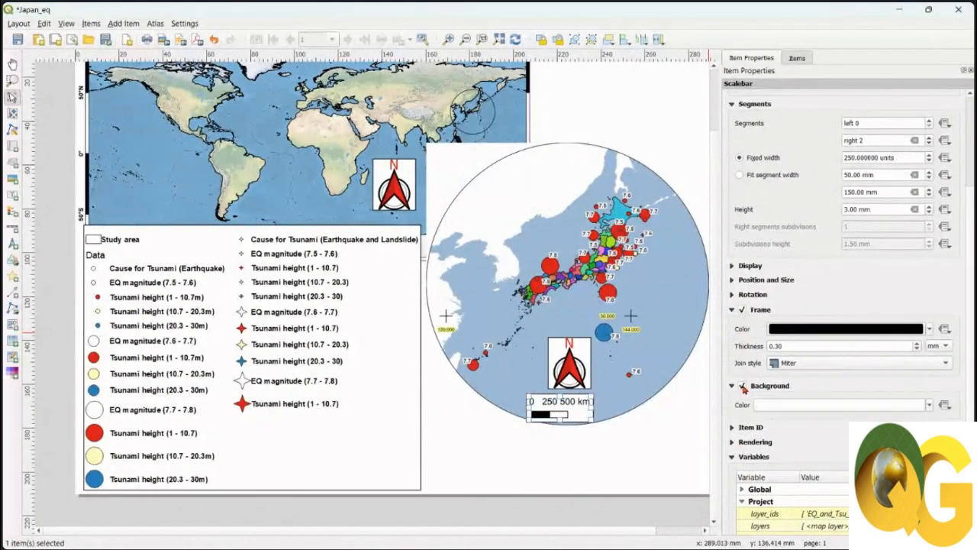
Set the scale bar's font style to Bold and its size to 10 points
{"action": "left_click", "coordinate": [733, 295]}
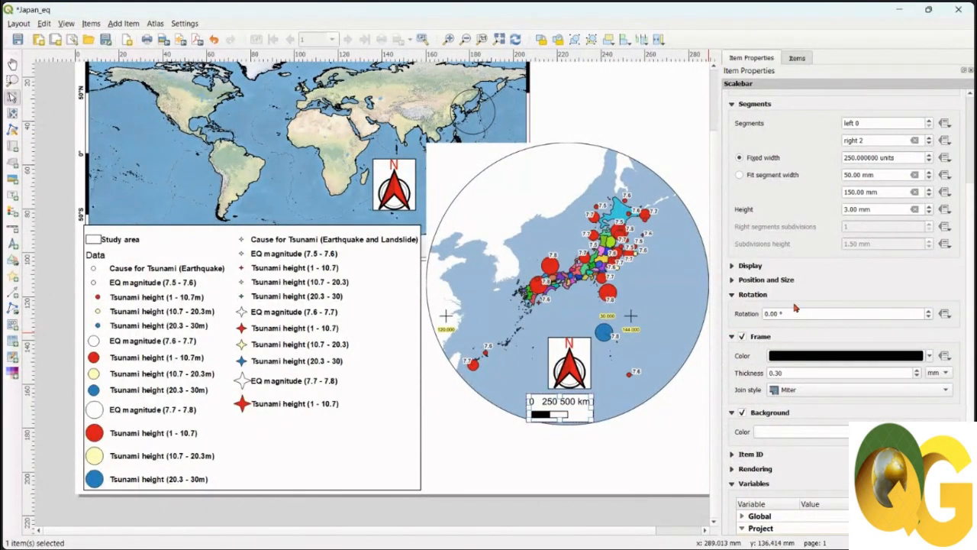
{"action": "left_click", "coordinate": [739, 281]}
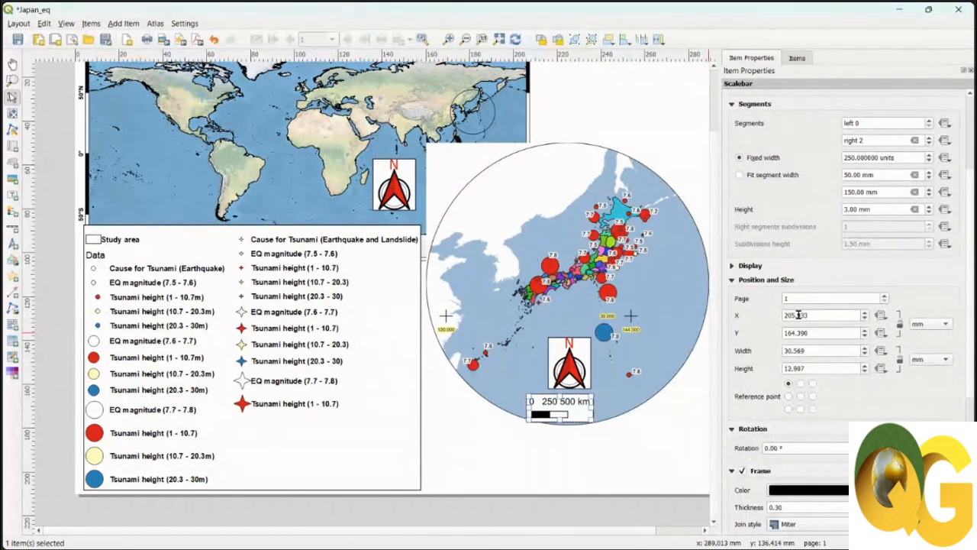
{"action": "left_click", "coordinate": [738, 267]}
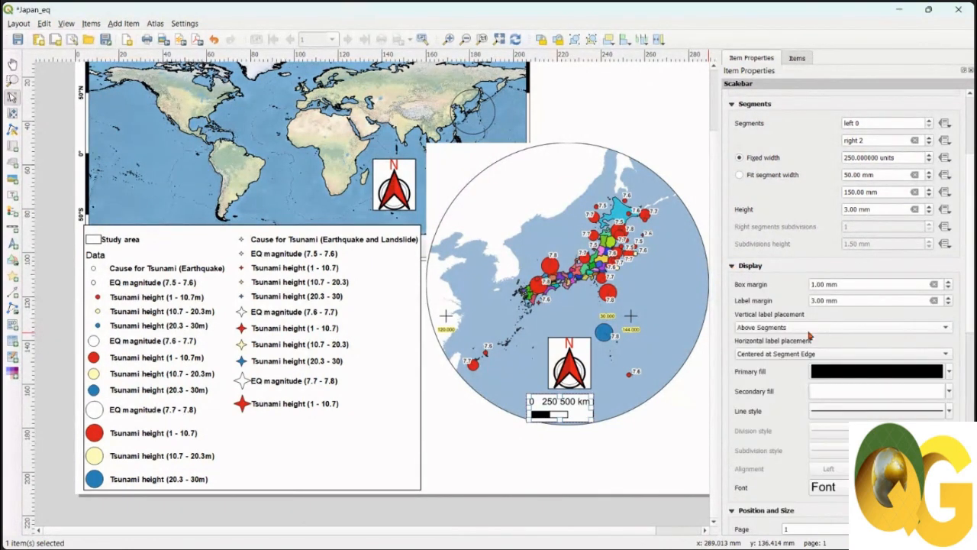
{"action": "scroll", "coordinate": [839, 321], "scroll_direction": "down", "scroll_amount": 5}
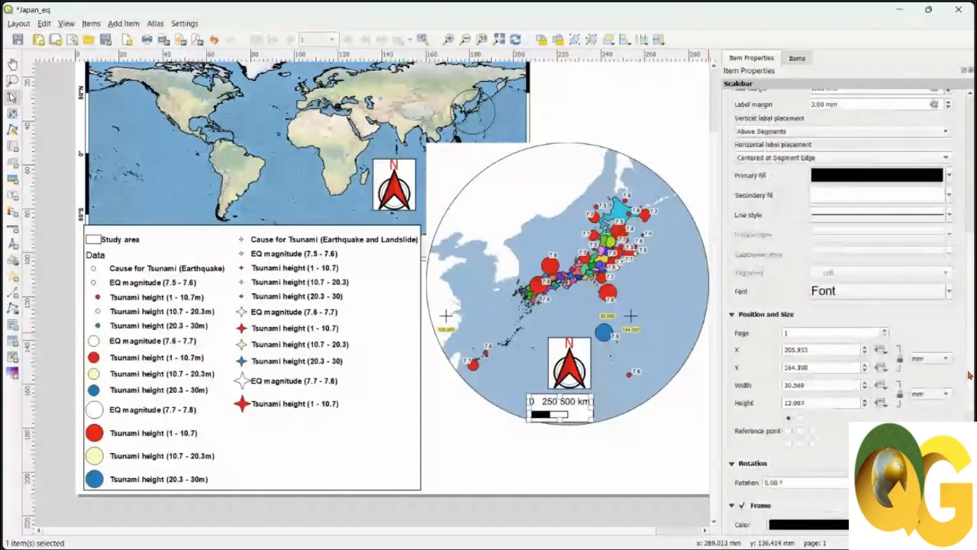
{"action": "left_click", "coordinate": [849, 292]}
{"action": "left_click", "coordinate": [735, 103]}
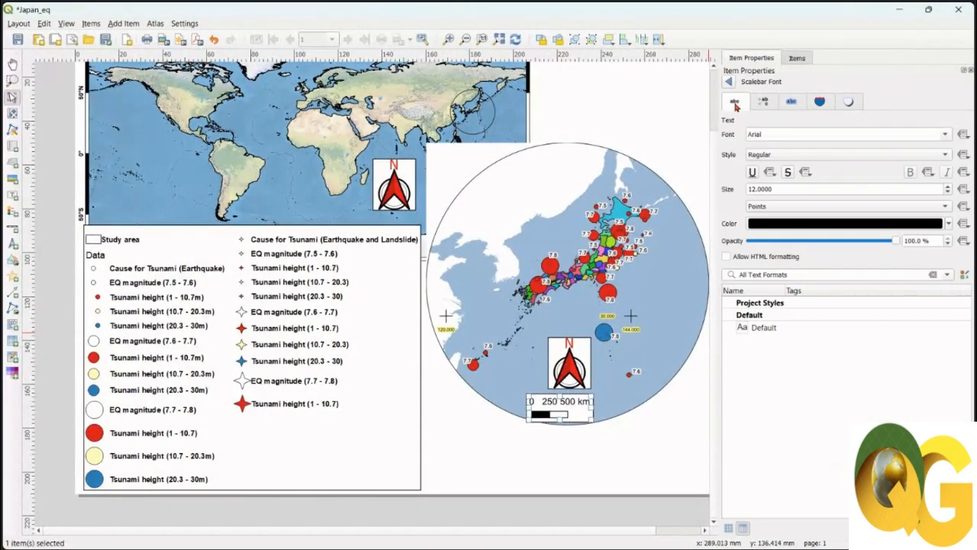
{"action": "left_click", "coordinate": [791, 156]}
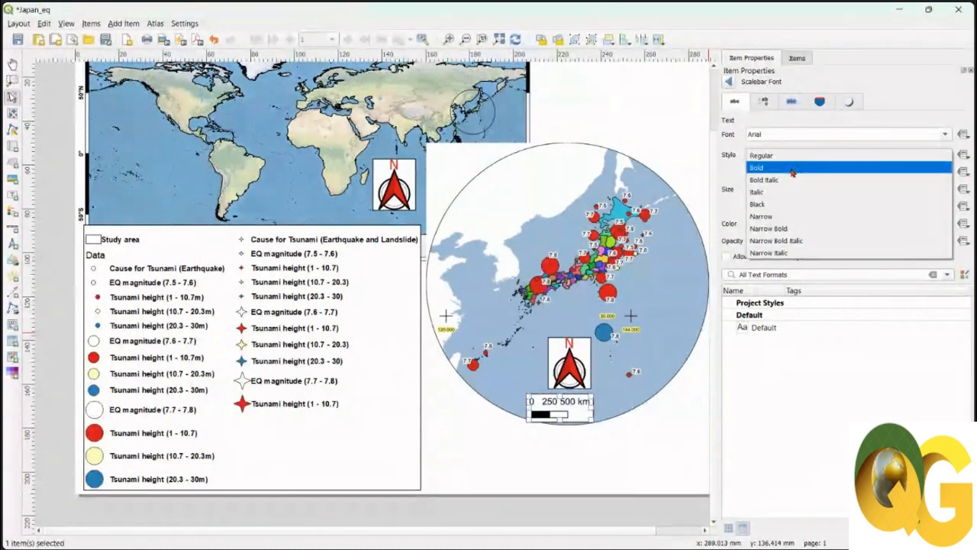
{"action": "left_click", "coordinate": [792, 168]}
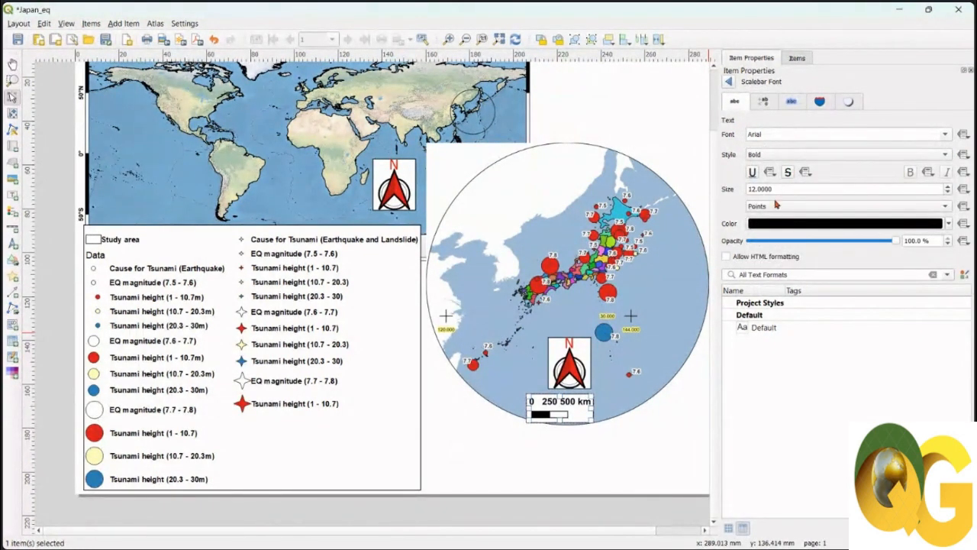
{"action": "double_click", "coordinate": [760, 189]}
{"action": "scroll", "coordinate": [754, 192], "scroll_direction": "down", "scroll_amount": 2}
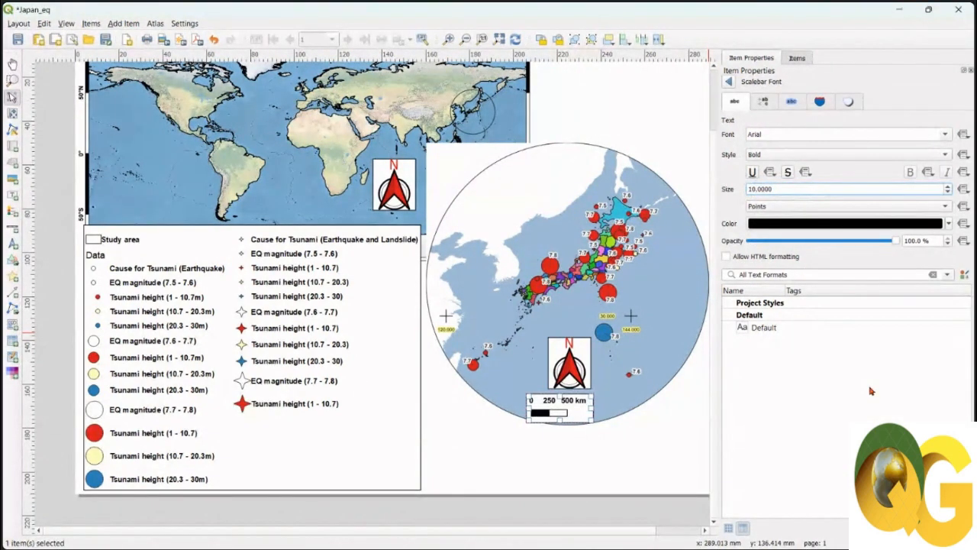
Leave the scale bar's font settings and align the scale bar directly beneath the north arrow in the circular inset
{"action": "left_click", "coordinate": [731, 86]}
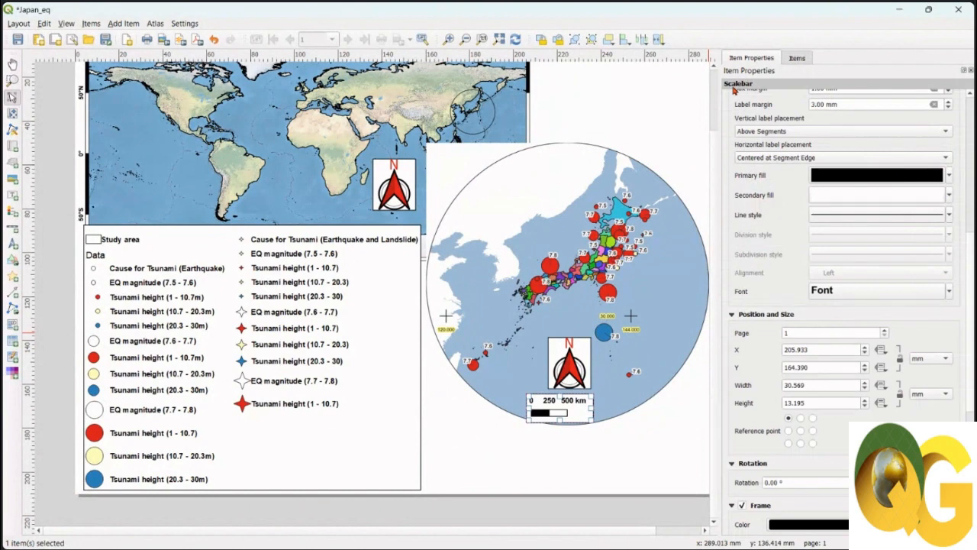
{"action": "mouse_move", "coordinate": [971, 286]}
{"action": "left_mouse_down"}
{"action": "mouse_move", "coordinate": [971, 258]}
{"action": "mouse_move", "coordinate": [971, 273]}
{"action": "left_mouse_up"}
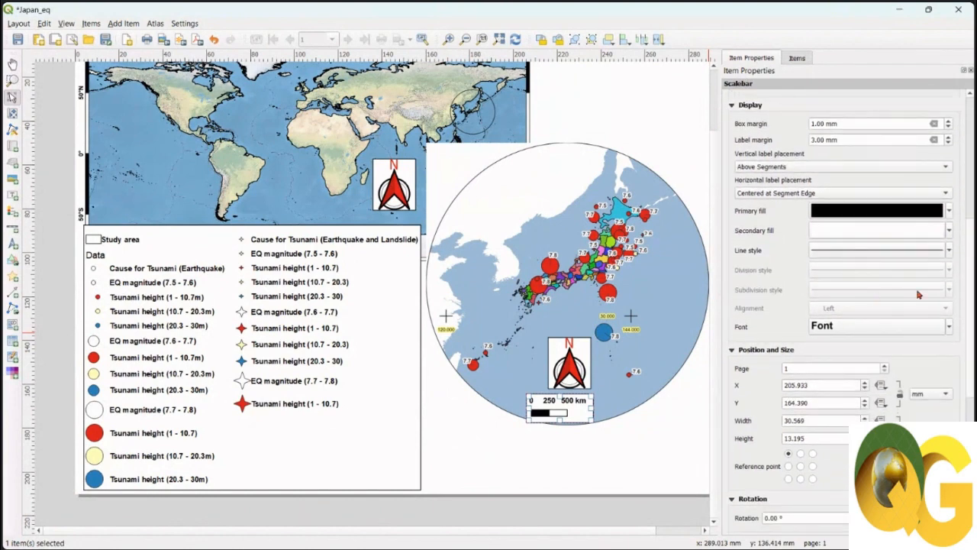
{"action": "scroll", "coordinate": [849, 105], "scroll_direction": "down", "scroll_amount": 5}
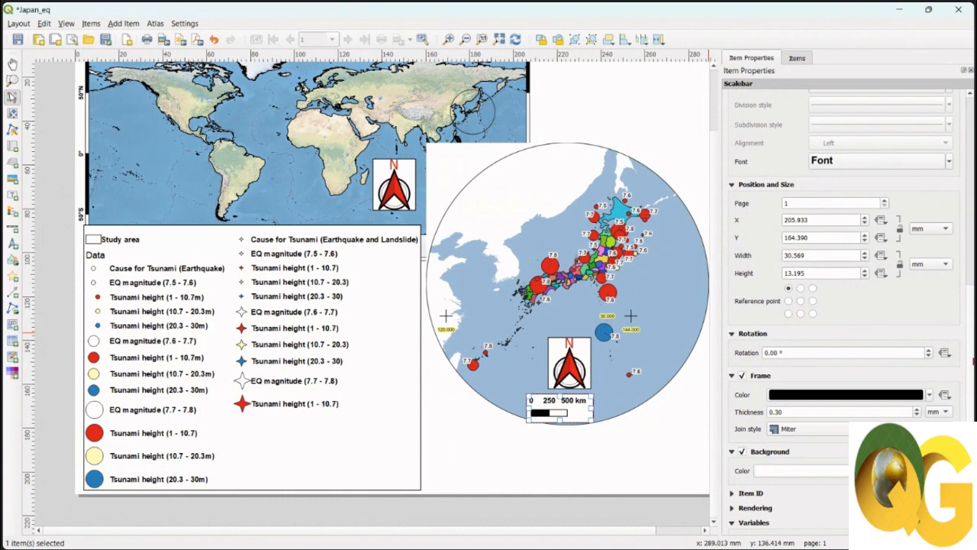
{"action": "scroll", "coordinate": [970, 364], "scroll_direction": "down", "scroll_amount": 3}
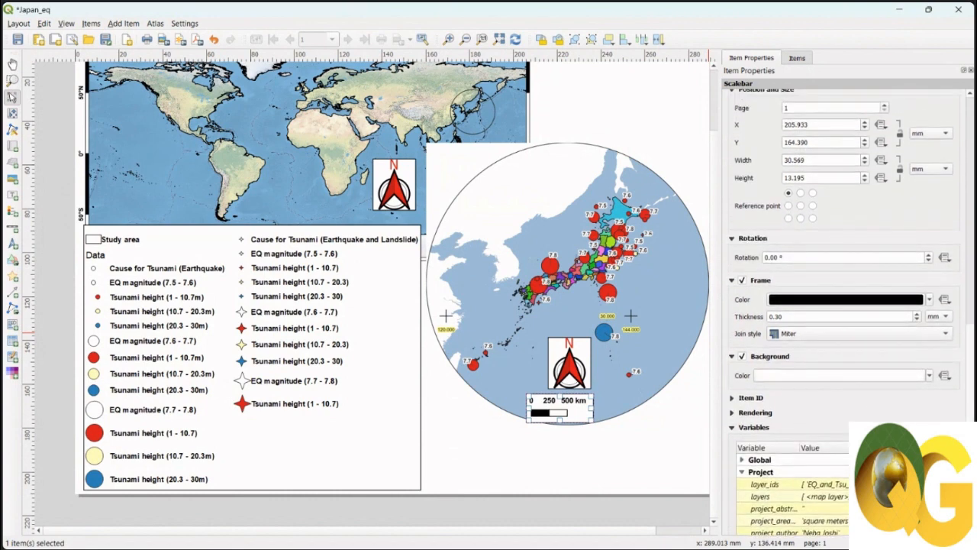
{"action": "scroll", "coordinate": [972, 406], "scroll_direction": "up", "scroll_amount": 1}
{"action": "left_click_drag", "start_coordinate": [569, 406], "coordinate": [584, 404]}
{"action": "left_click", "coordinate": [631, 444]}
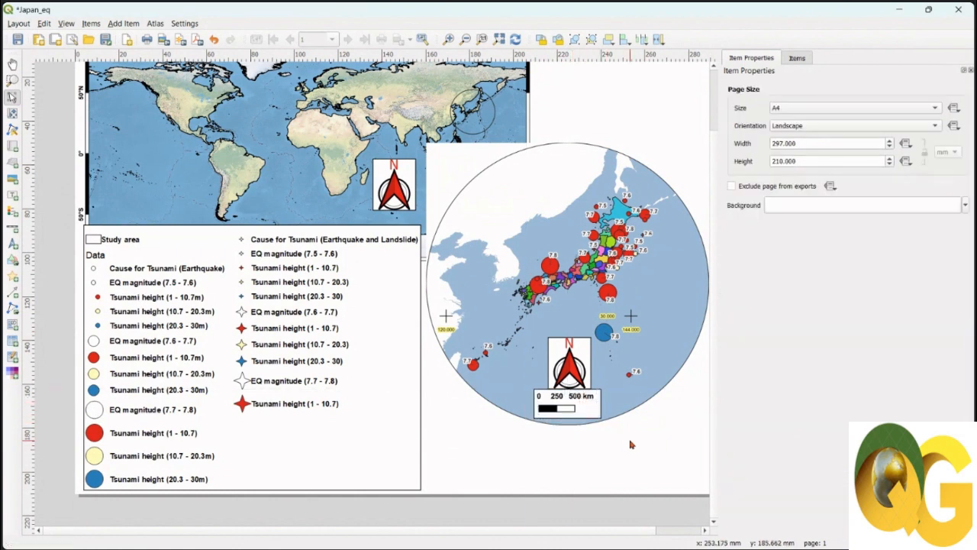
{"action": "left_click", "coordinate": [586, 412]}
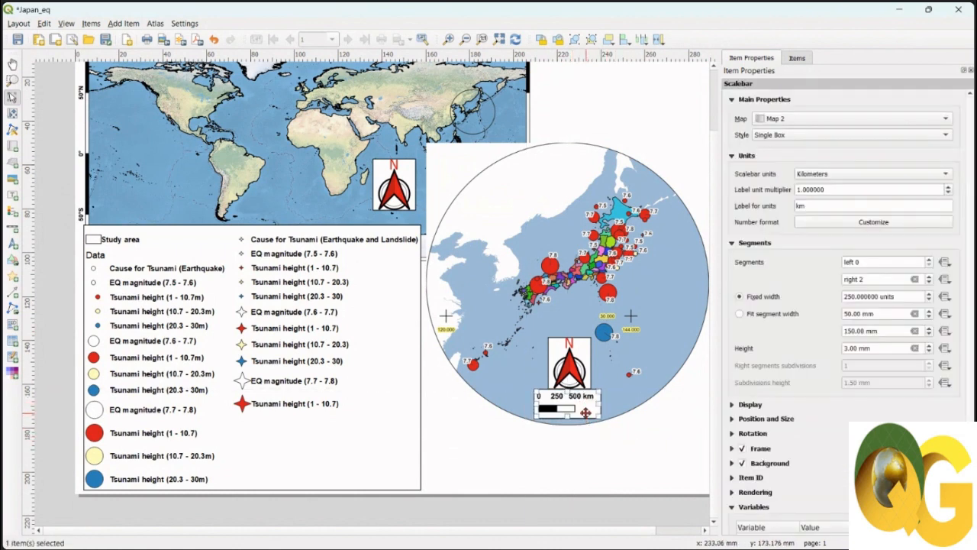
{"action": "key", "text": "Down"}
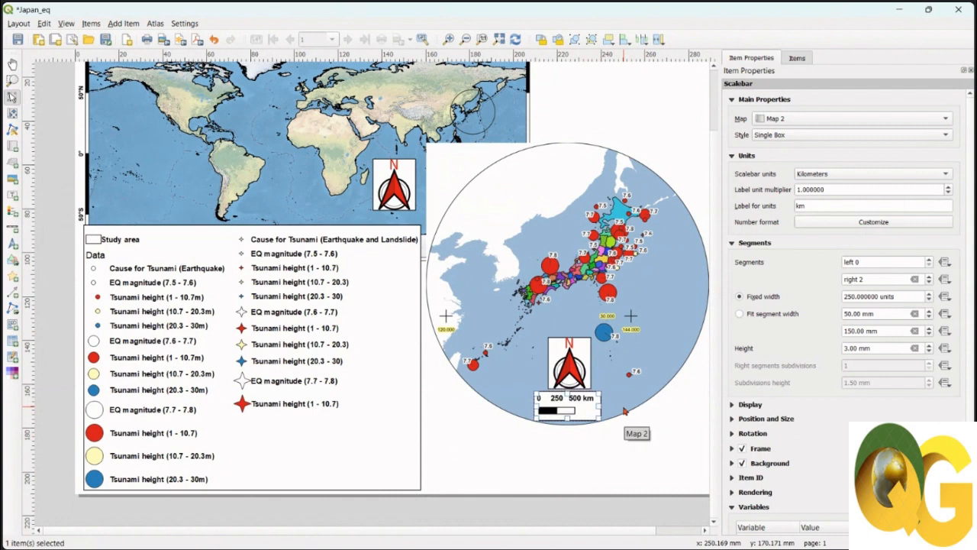
{"action": "left_click", "coordinate": [608, 464]}
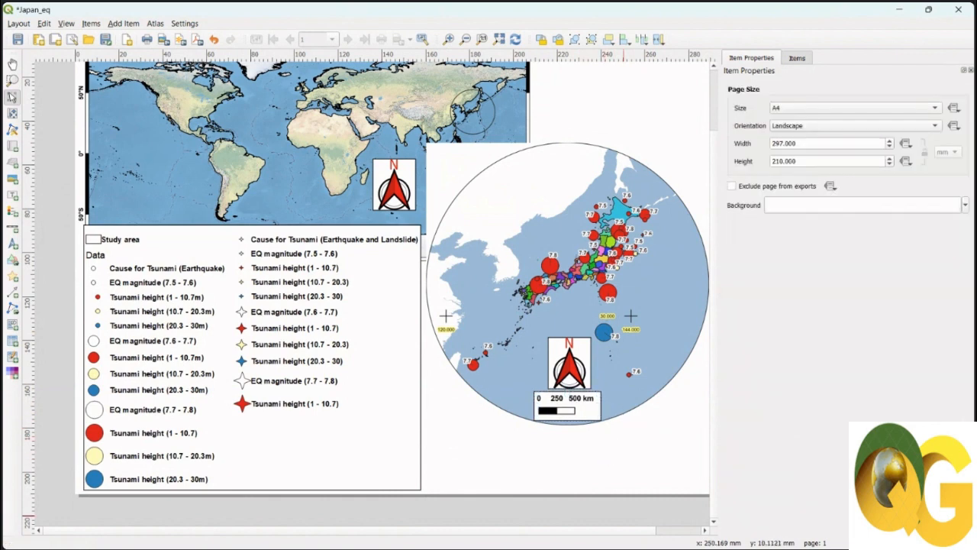
Switch to Photos to compare the layout with the reference map Final_map.jpg, and return to the QGIS layout
{"action": "mouse_move", "coordinate": [630, 539]}
{"action": "left_click", "coordinate": [642, 480]}
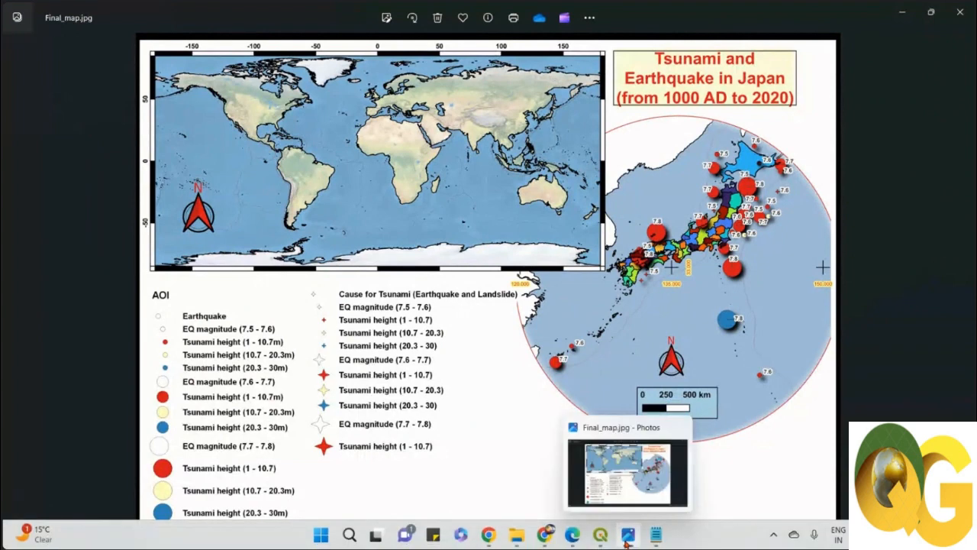
{"action": "mouse_move", "coordinate": [619, 519]}
{"action": "left_click", "coordinate": [658, 469]}
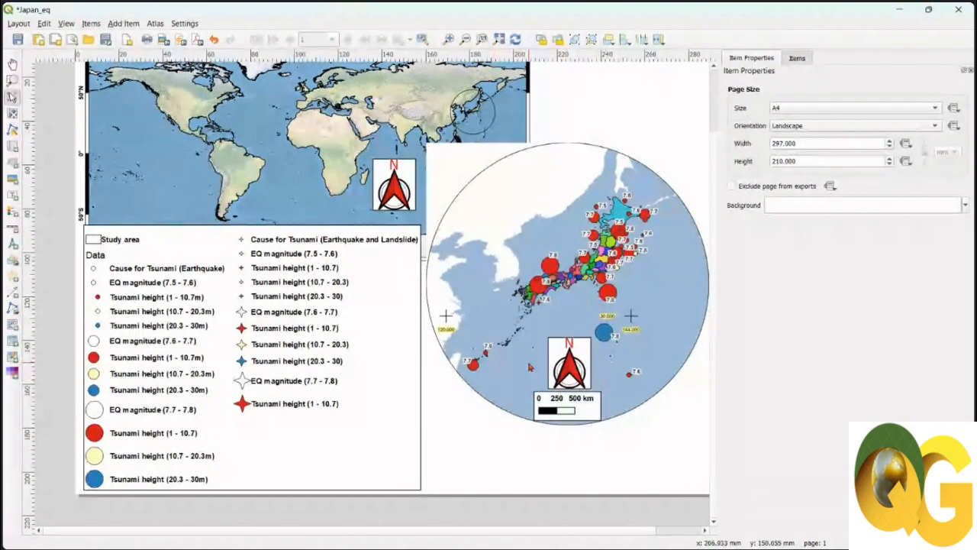
Send the circular Japan inset to the back, behind the world map, and shift it slightly up and to the left
{"action": "left_click", "coordinate": [519, 232]}
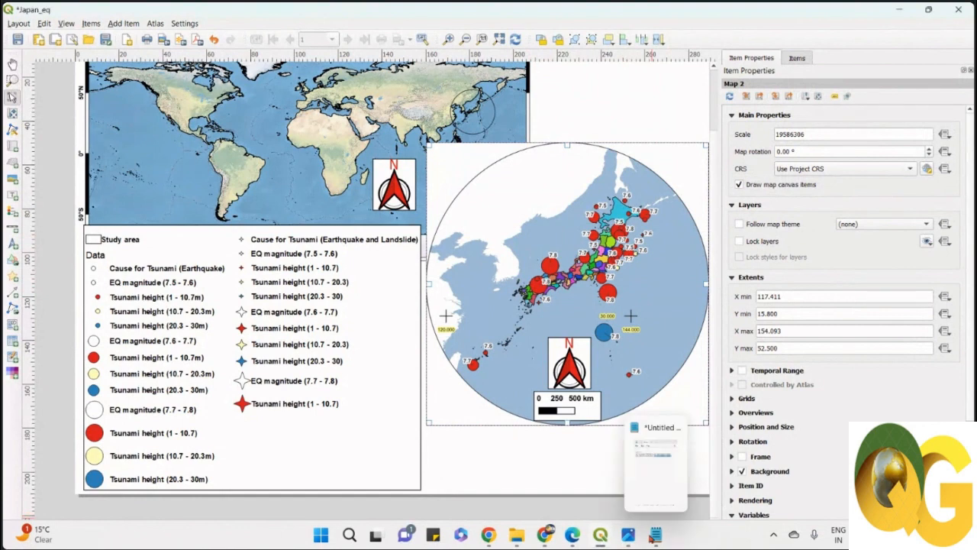
{"action": "left_click", "coordinate": [628, 535]}
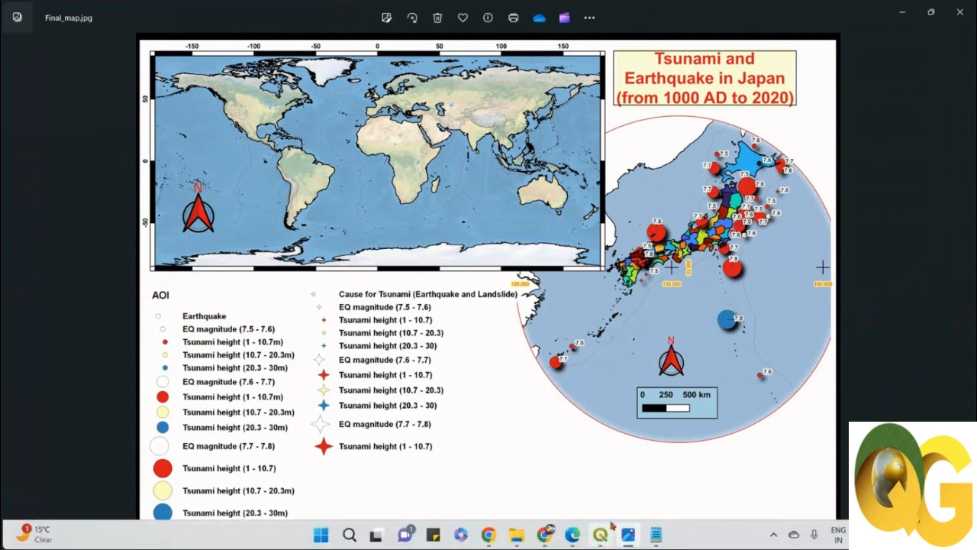
{"action": "mouse_move", "coordinate": [600, 535]}
{"action": "left_click", "coordinate": [631, 494]}
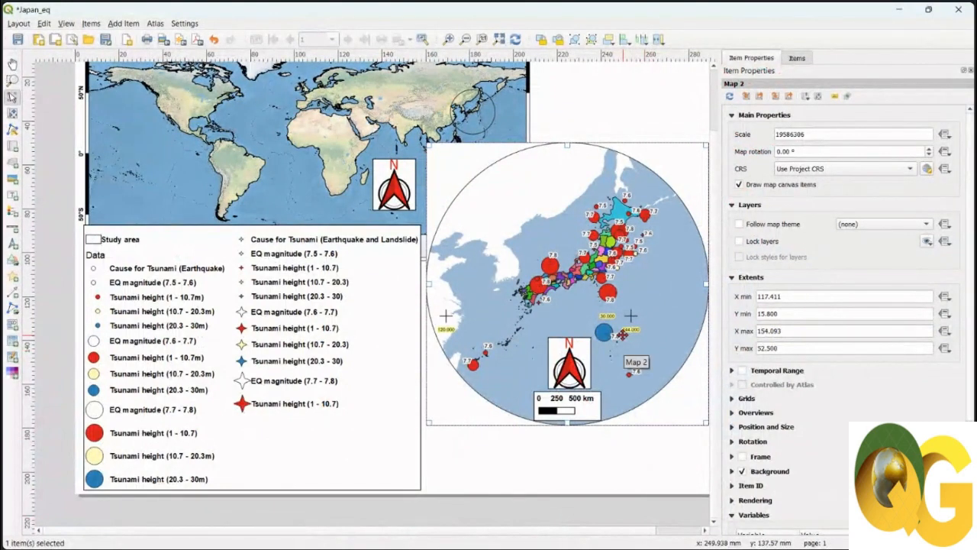
{"action": "left_click", "coordinate": [609, 44]}
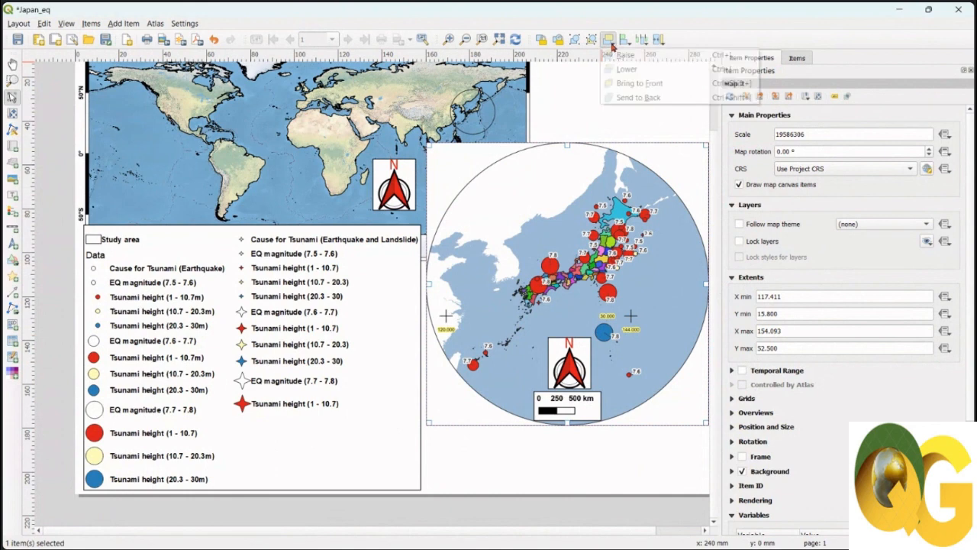
{"action": "left_click", "coordinate": [637, 98]}
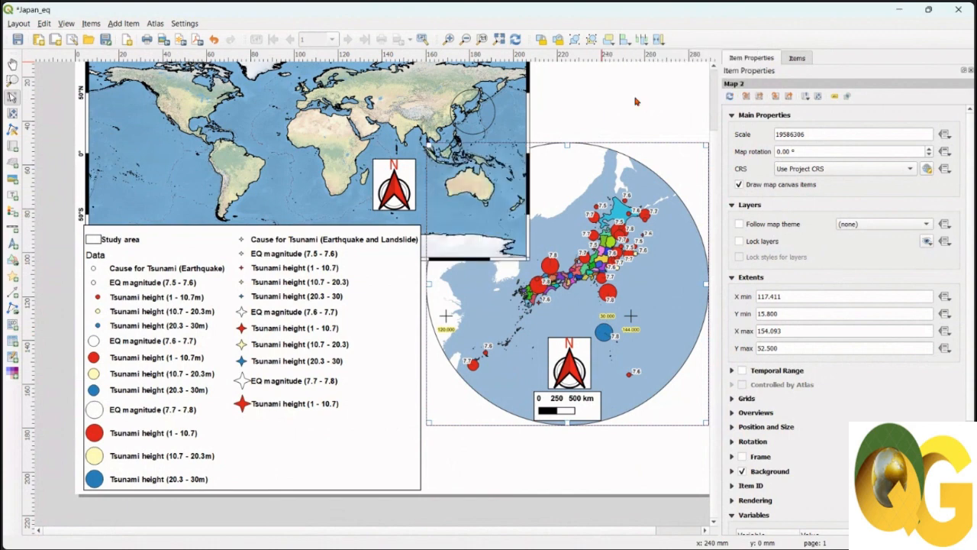
{"action": "mouse_move", "coordinate": [619, 258]}
{"action": "left_mouse_down"}
{"action": "mouse_move", "coordinate": [607, 254]}
{"action": "mouse_move", "coordinate": [626, 257]}
{"action": "left_mouse_up"}
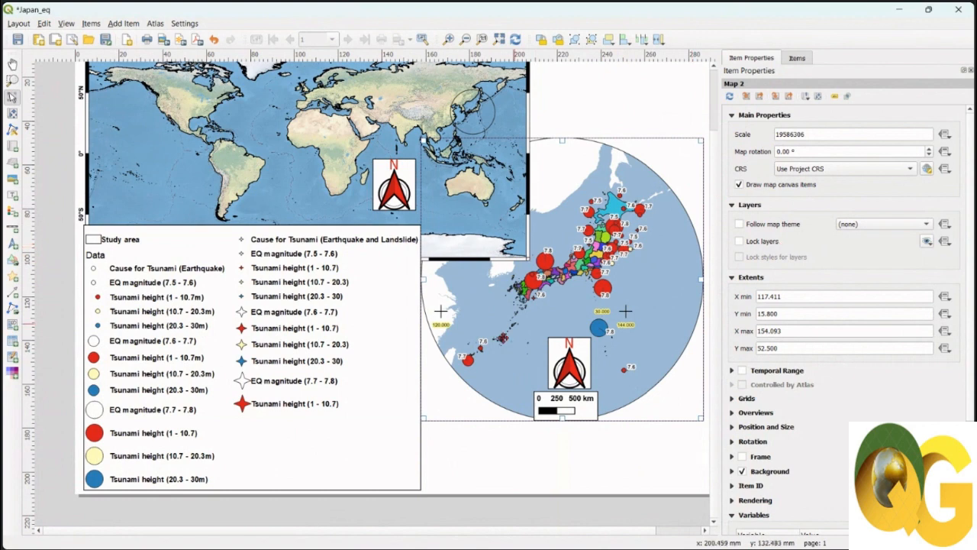
Move the inset's north arrow to the circle's upper-left area and raise the scale bar within the circle's lower part
{"action": "left_click_drag", "start_coordinate": [568, 368], "coordinate": [558, 173]}
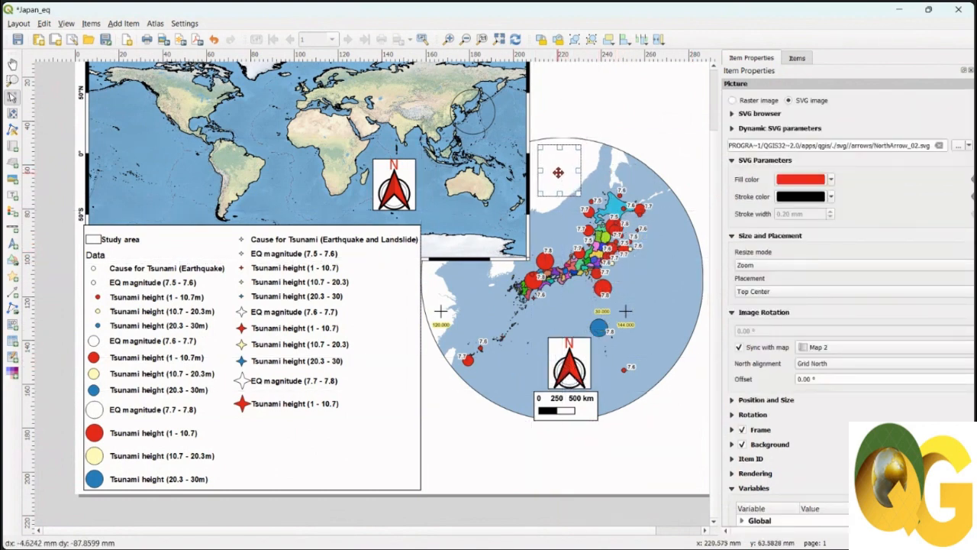
{"action": "left_click", "coordinate": [663, 152]}
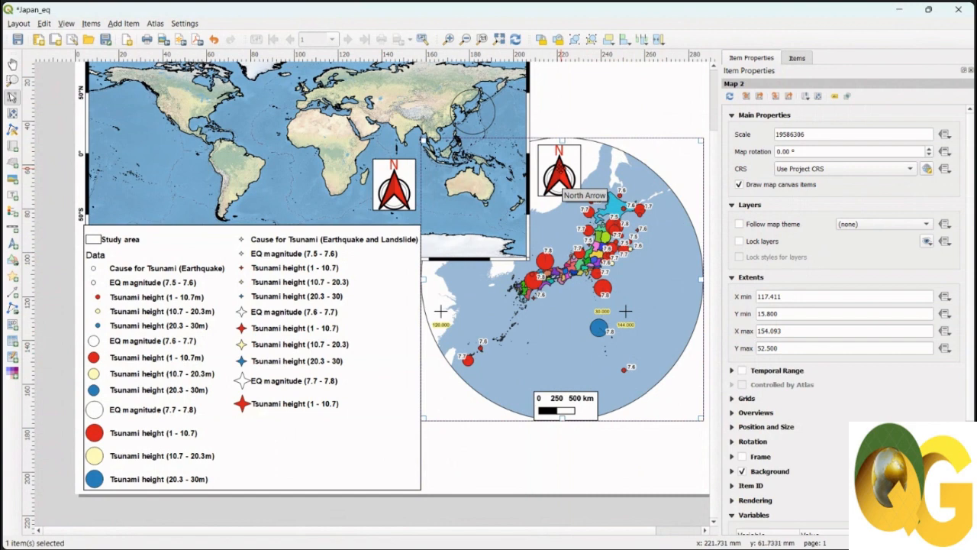
{"action": "left_click", "coordinate": [571, 409]}
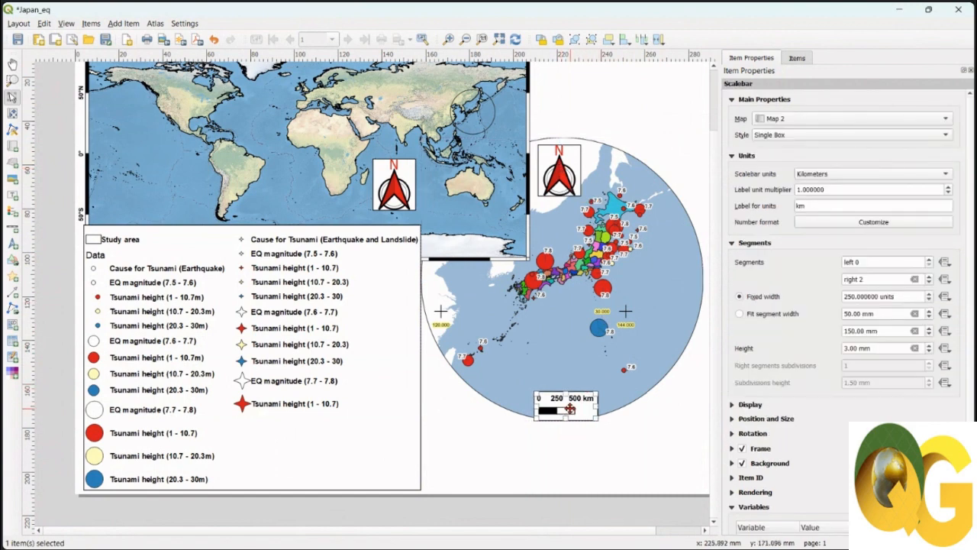
{"action": "left_click_drag", "start_coordinate": [571, 409], "coordinate": [571, 374]}
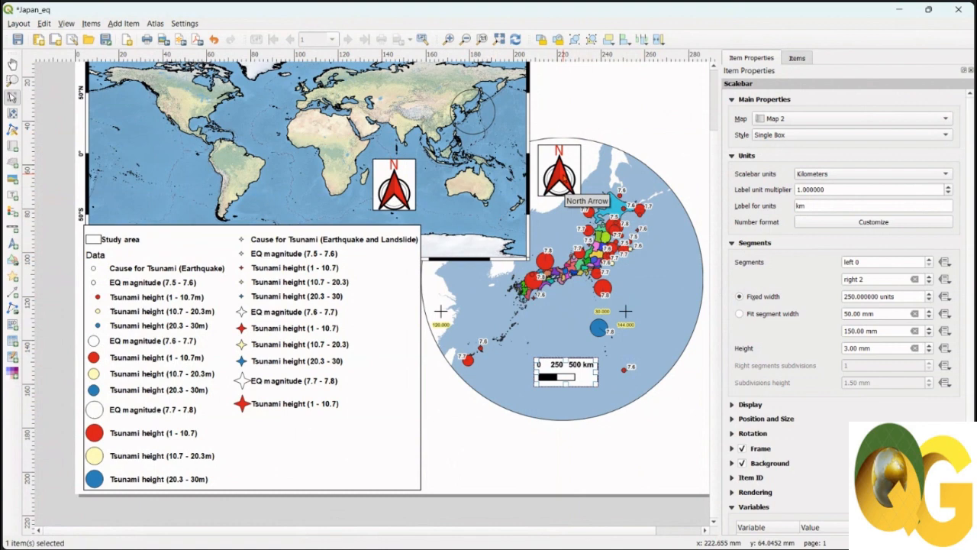
Shrink the world map's north arrow and place it in the ocean at the map's lower-left corner, west of South America
{"action": "left_click", "coordinate": [395, 192]}
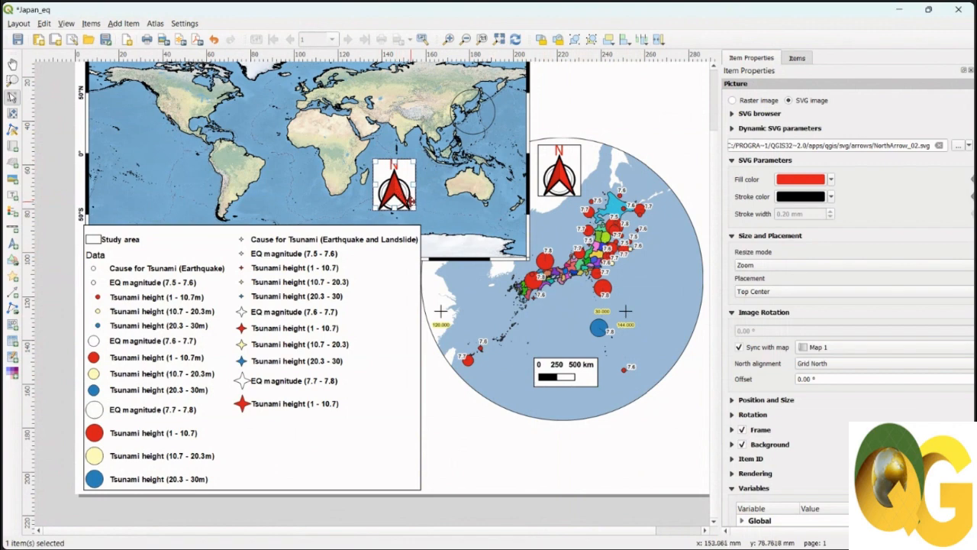
{"action": "left_click_drag", "start_coordinate": [415, 208], "coordinate": [115, 211]}
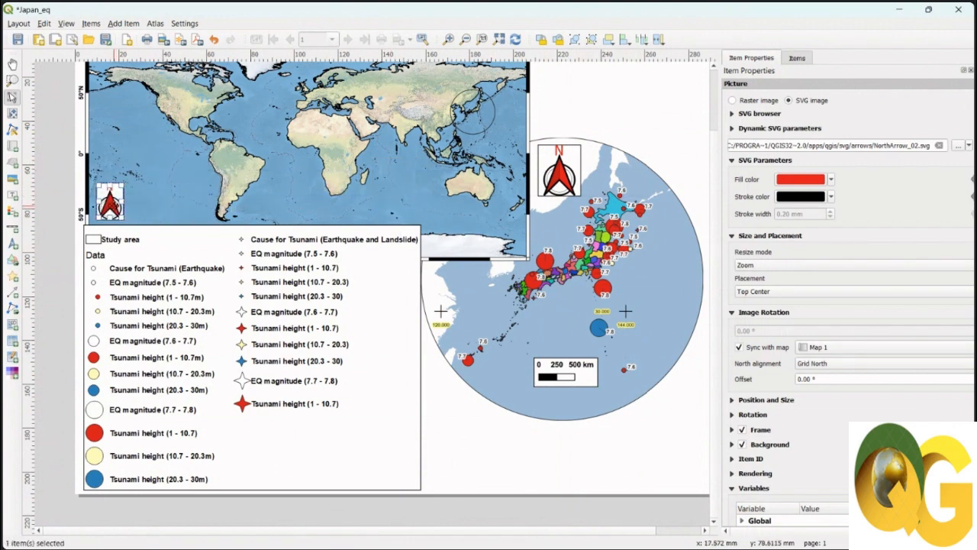
{"action": "left_click", "coordinate": [533, 439]}
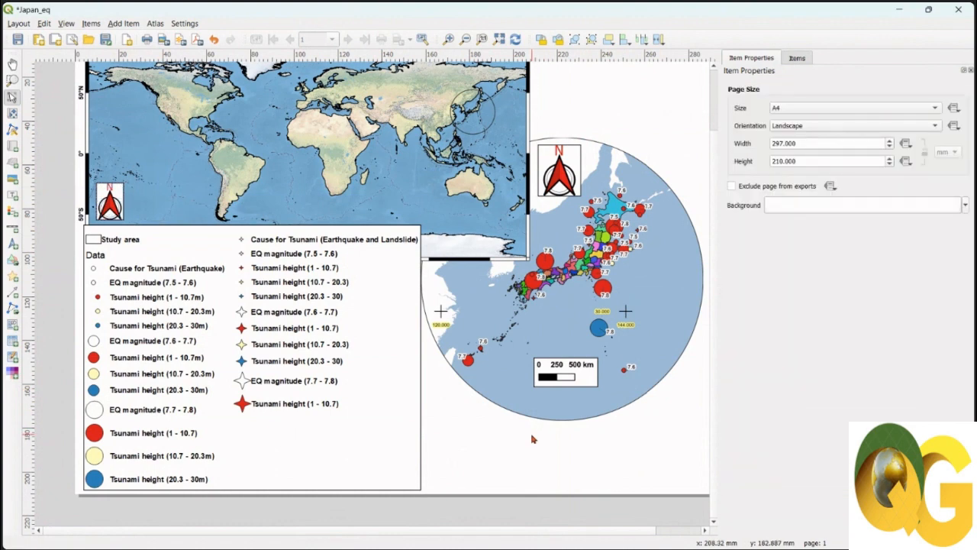
Reduce the size of the north arrow in the circular Japan inset
{"action": "left_click", "coordinate": [571, 180]}
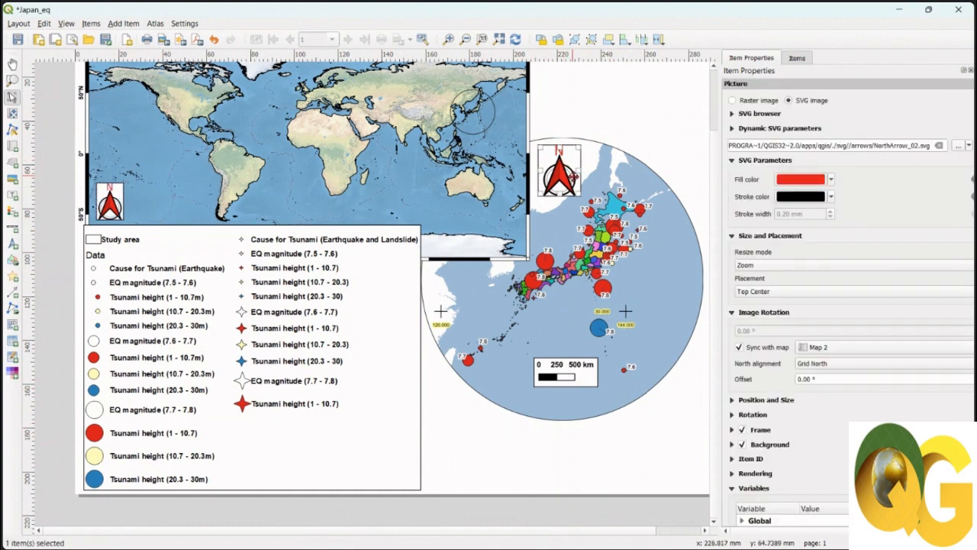
{"action": "left_click_drag", "start_coordinate": [580, 195], "coordinate": [566, 183]}
{"action": "left_click", "coordinate": [612, 129]}
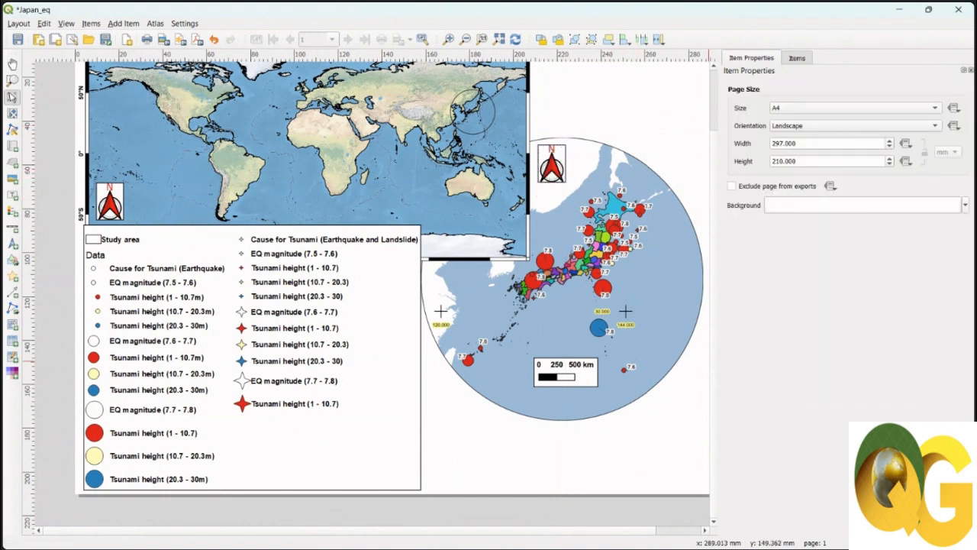
Switch to Photos to check the title on the reference map Final_map.jpg, and return to the Japan_eq layout
{"action": "mouse_move", "coordinate": [658, 542]}
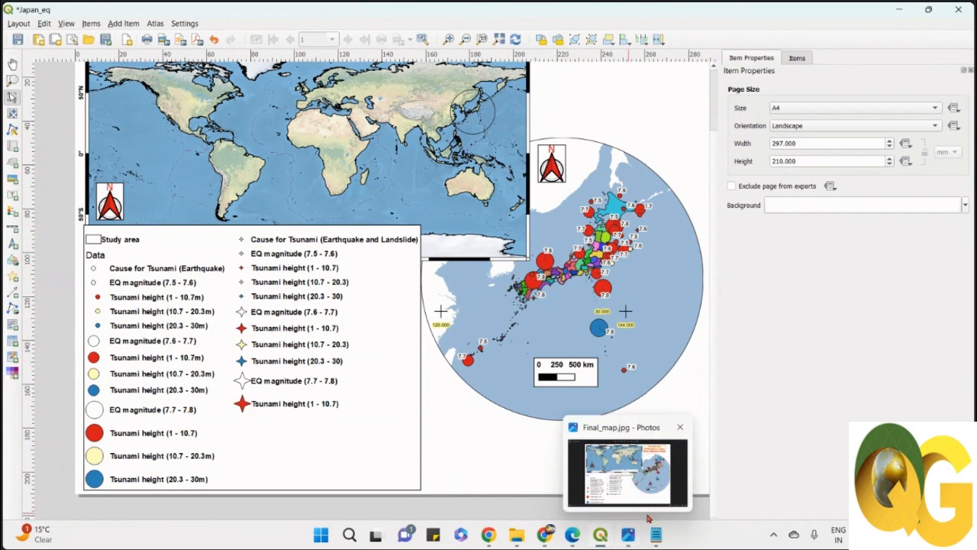
{"action": "mouse_move", "coordinate": [627, 539]}
{"action": "left_click", "coordinate": [628, 507]}
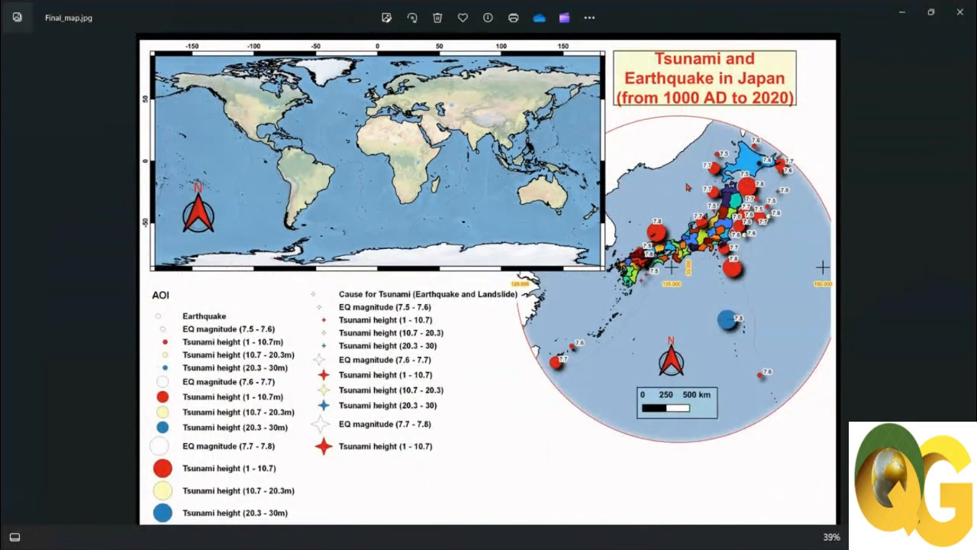
{"action": "mouse_move", "coordinate": [615, 543]}
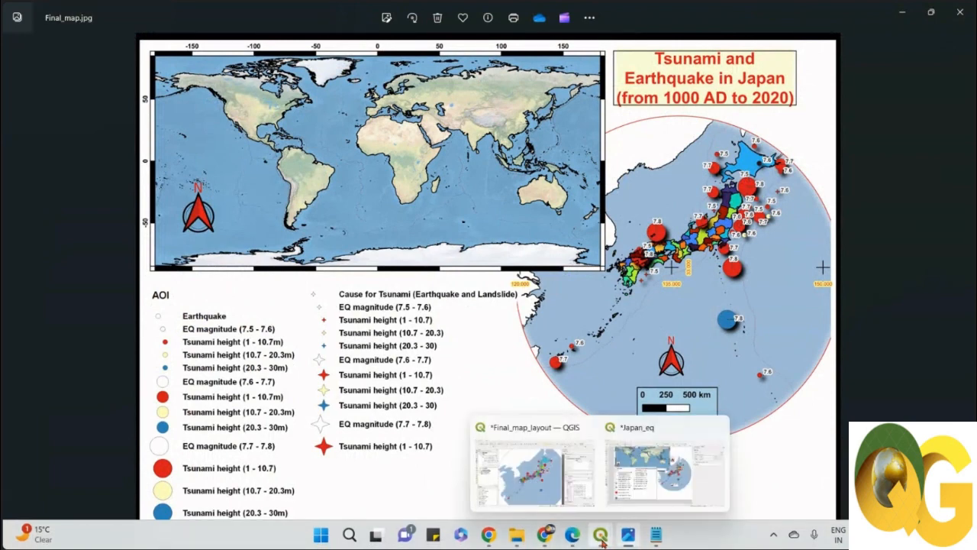
{"action": "left_click", "coordinate": [643, 487]}
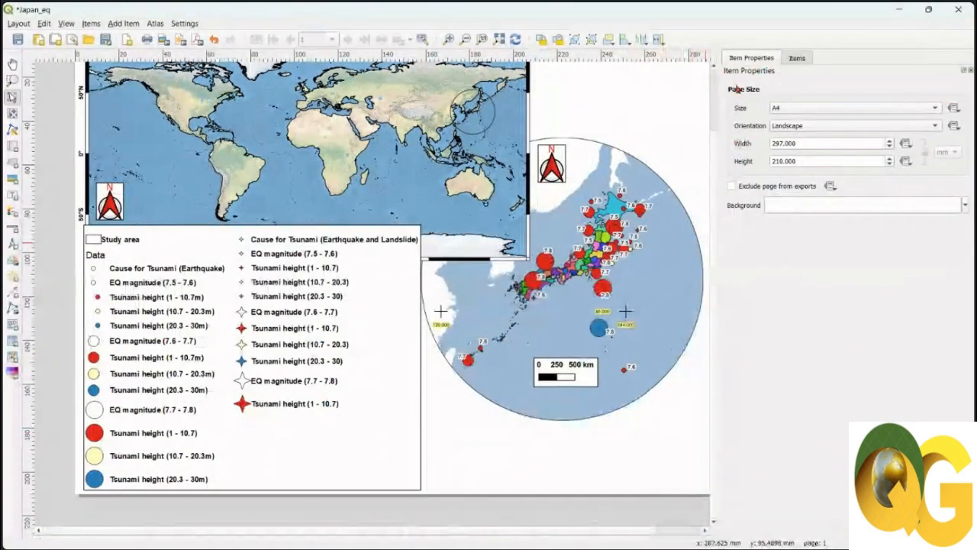
Add a label above the circular inset with the text "Japan Tsunami and earthquake from 1000AD to 2020"
{"action": "left_click", "coordinate": [122, 24]}
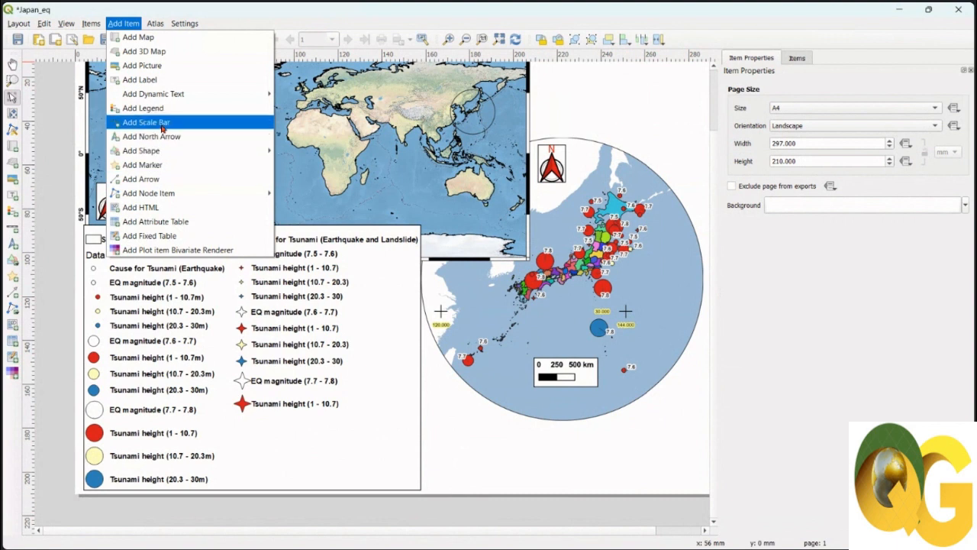
{"action": "left_click", "coordinate": [163, 82]}
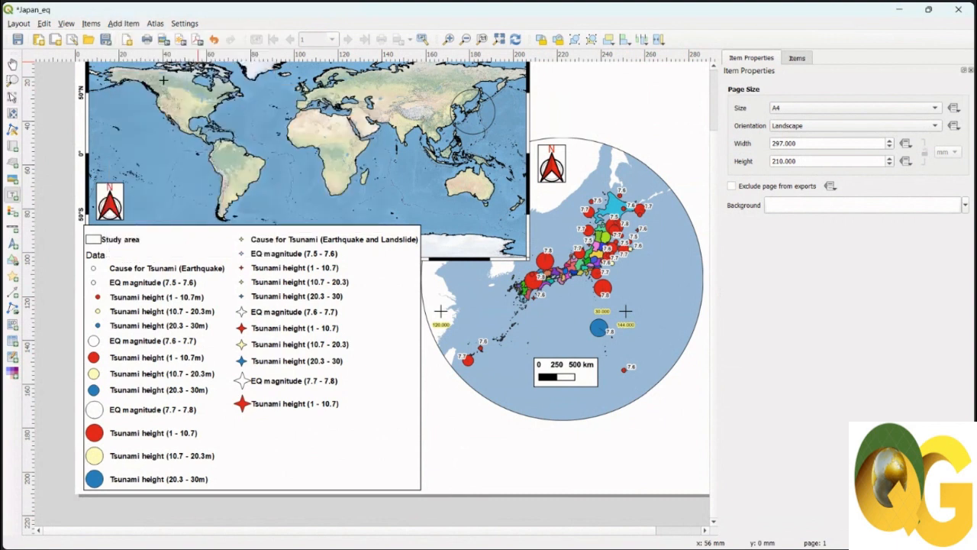
{"action": "left_click_drag", "start_coordinate": [544, 76], "coordinate": [685, 130]}
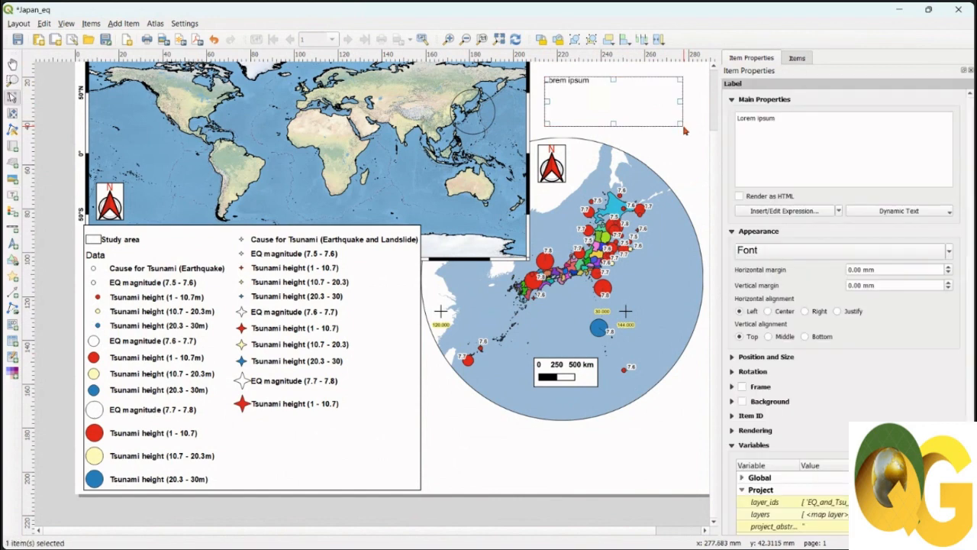
{"action": "left_click_drag", "start_coordinate": [802, 118], "coordinate": [732, 118]}
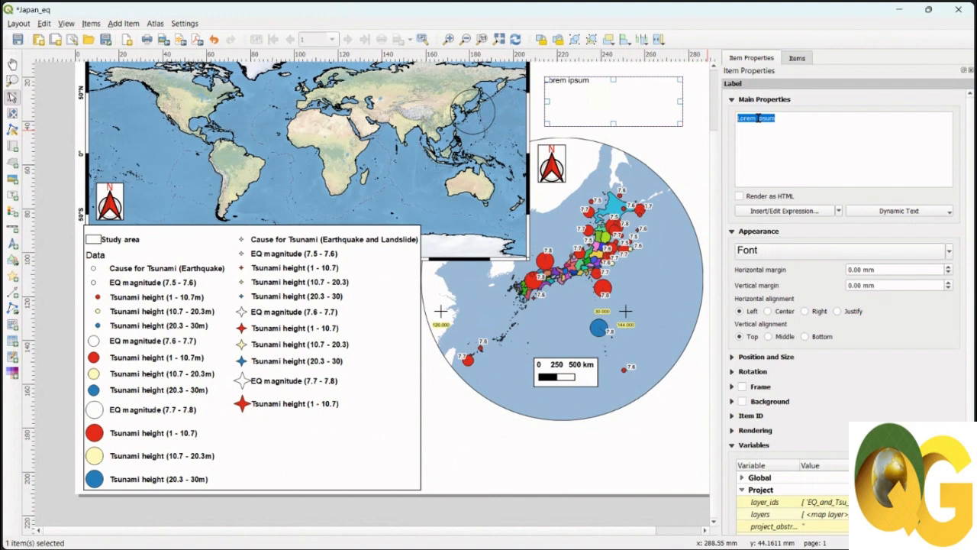
{"action": "type", "text": "Japan earthquake from 1000AD to"}
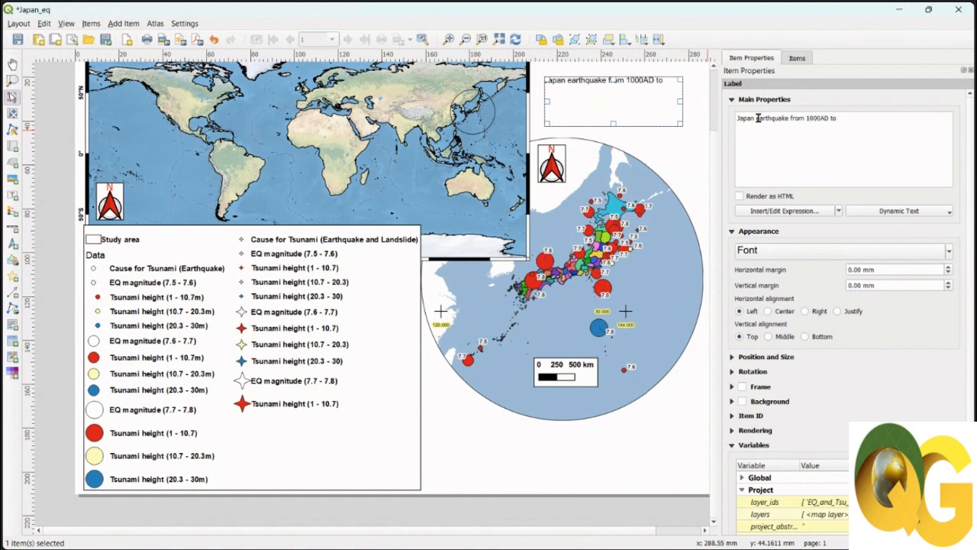
{"action": "type", "text": "2020"}
{"action": "left_click", "coordinate": [756, 118]}
{"action": "type", "text": "Tsunami and"}
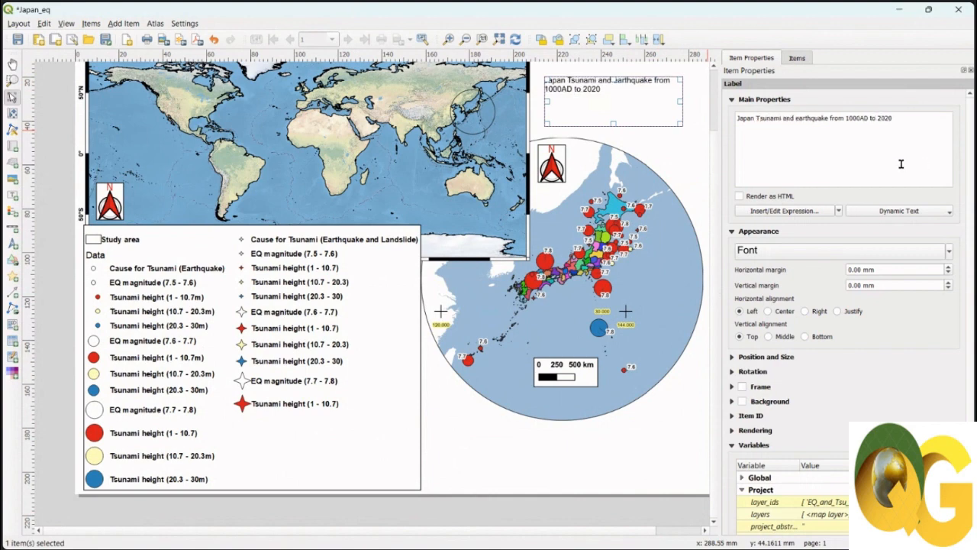
Capitalize "Earthquake" in the title label above the circular inset and set the label's font size to 16 points
{"action": "key", "text": "Delete"}
{"action": "type", "text": "E"}
{"action": "left_click", "coordinate": [801, 262]}
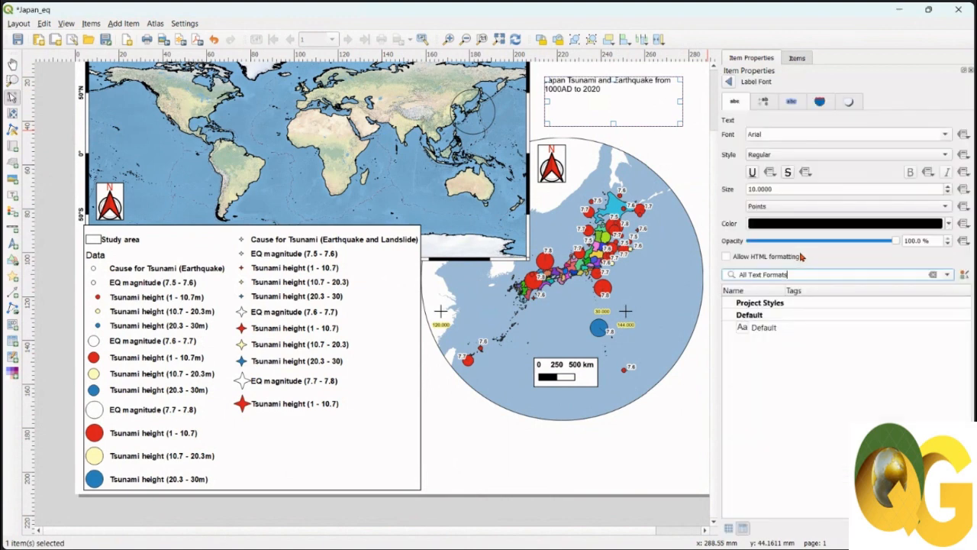
{"action": "left_click_drag", "start_coordinate": [774, 188], "coordinate": [747, 189]}
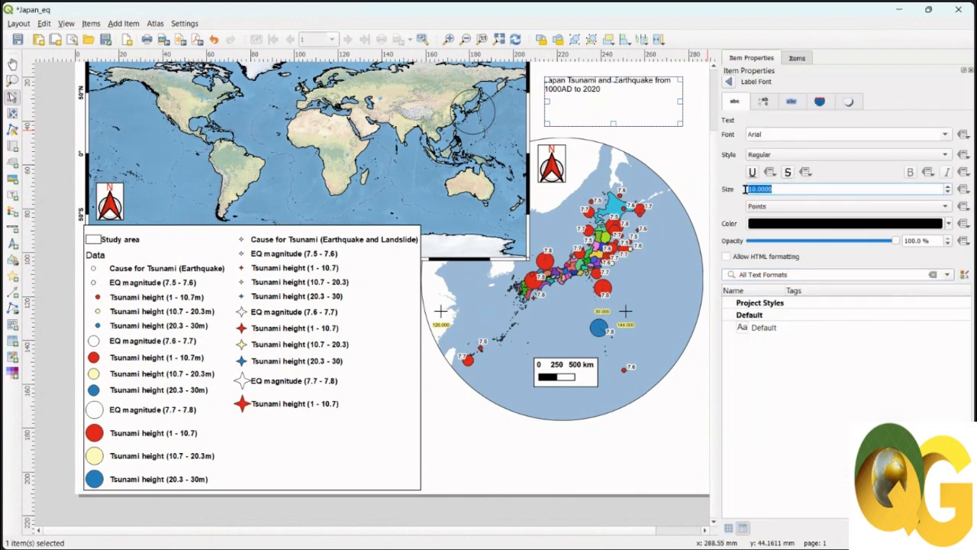
{"action": "scroll", "coordinate": [754, 192], "scroll_direction": "up", "scroll_amount": 2}
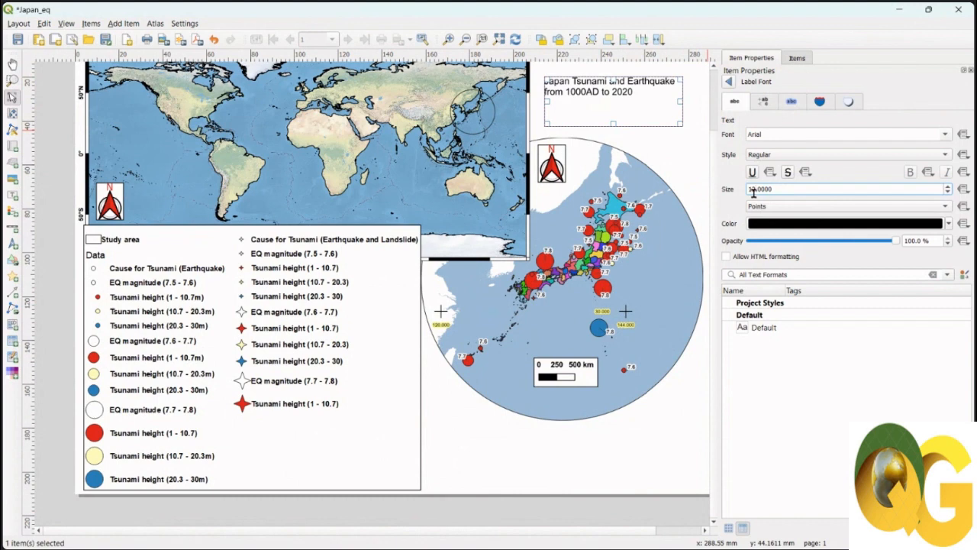
{"action": "left_click_drag", "start_coordinate": [776, 190], "coordinate": [730, 190]}
{"action": "type", "text": "16"}
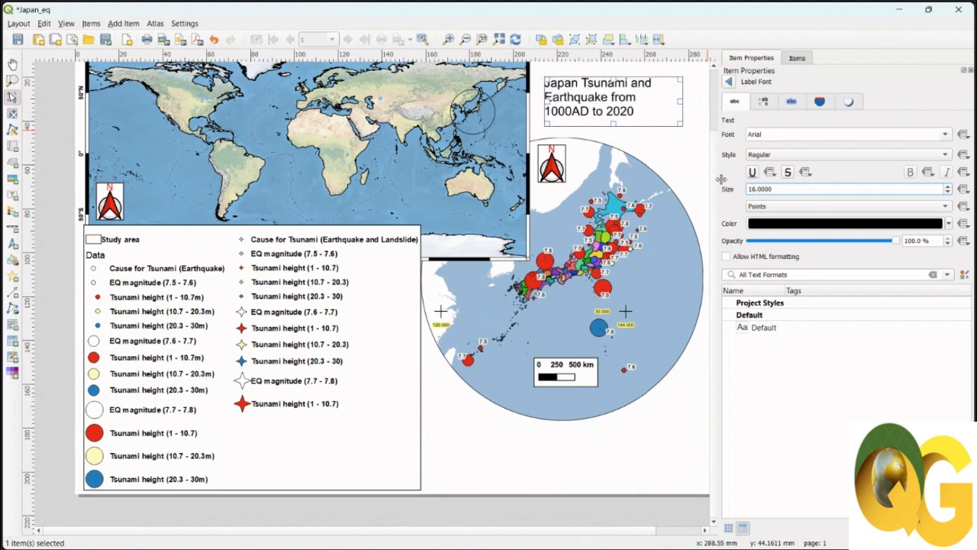
Change the title label's text colour to the pale yellow from the recent colours
{"action": "left_click", "coordinate": [800, 223]}
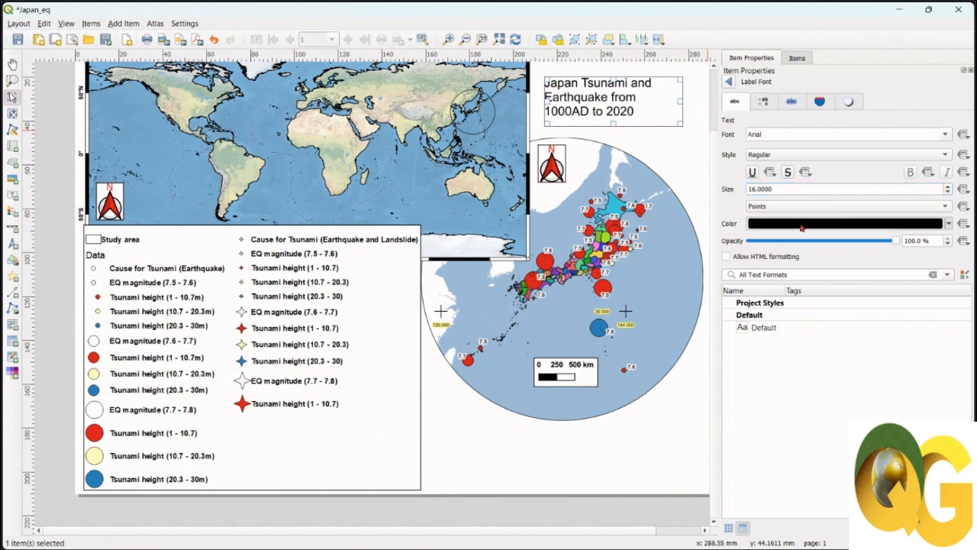
{"action": "left_click", "coordinate": [729, 82]}
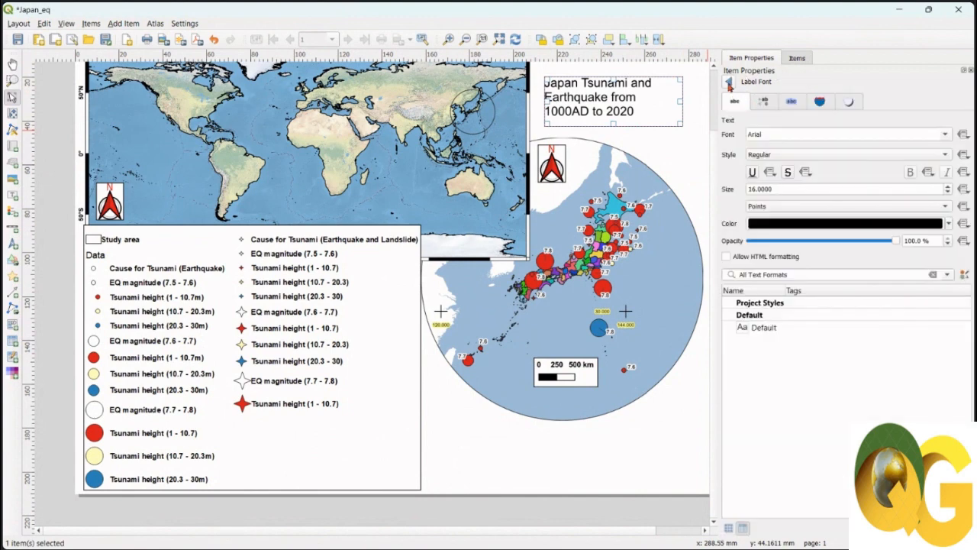
{"action": "left_click", "coordinate": [950, 224]}
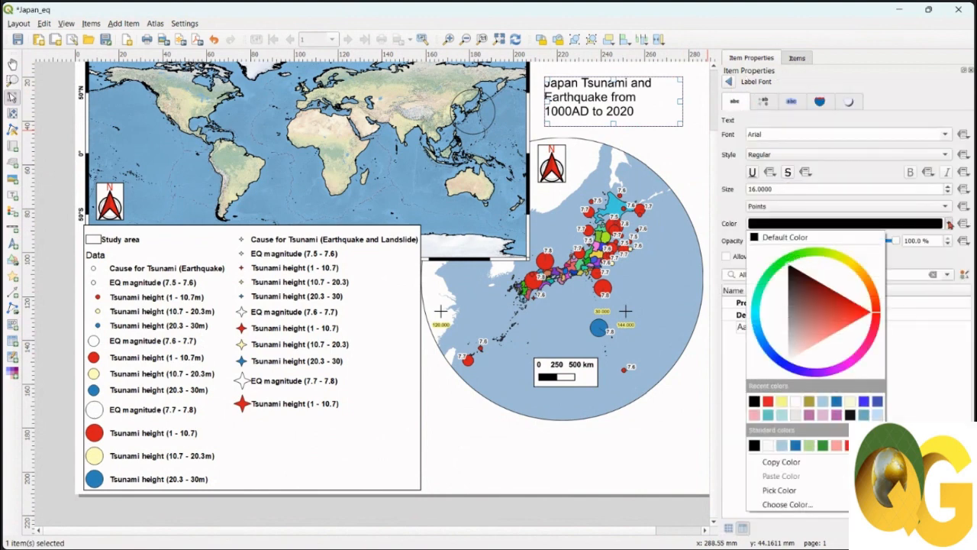
{"action": "left_click", "coordinate": [782, 401]}
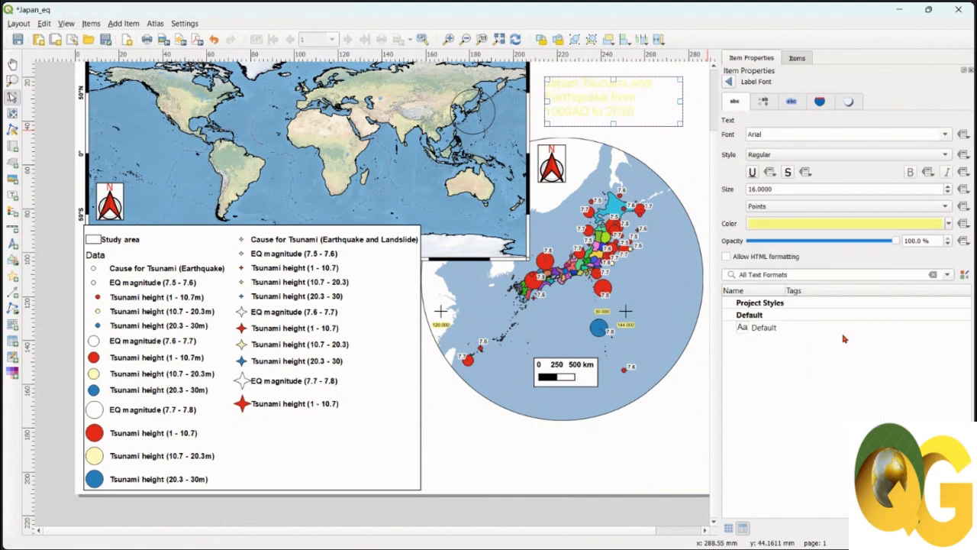
Enable a rectangular text background for the title label and fill it with the recent red
{"action": "left_click", "coordinate": [790, 103]}
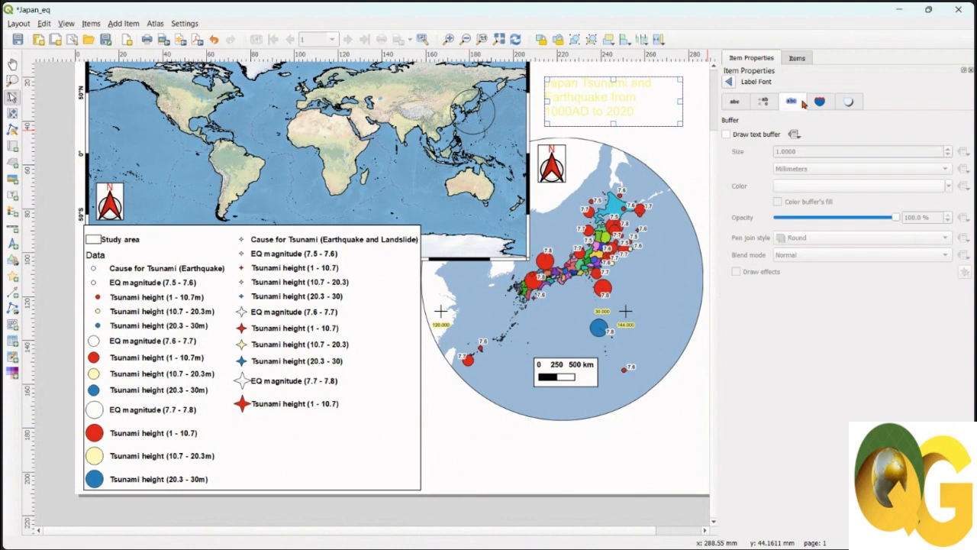
{"action": "left_click", "coordinate": [817, 103]}
{"action": "left_click", "coordinate": [727, 135]}
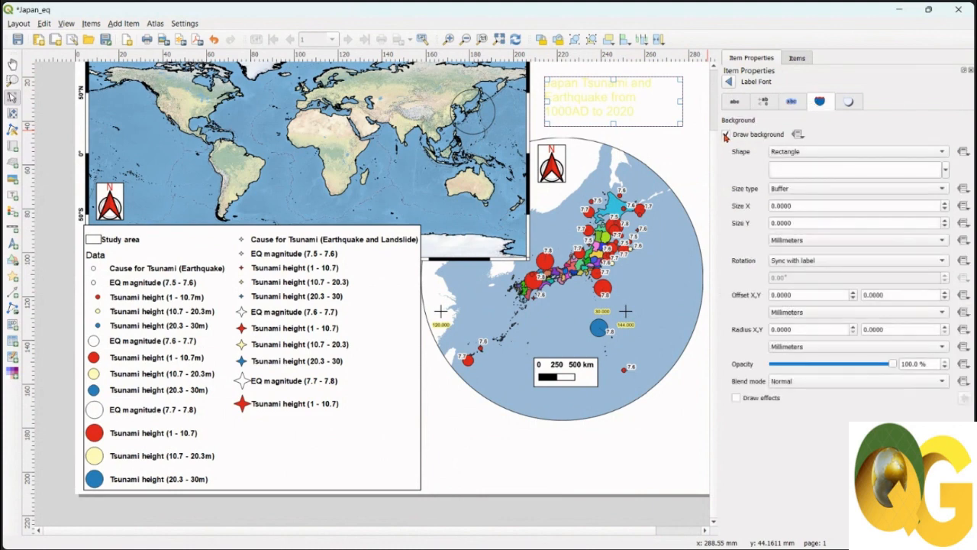
{"action": "left_click", "coordinate": [821, 152]}
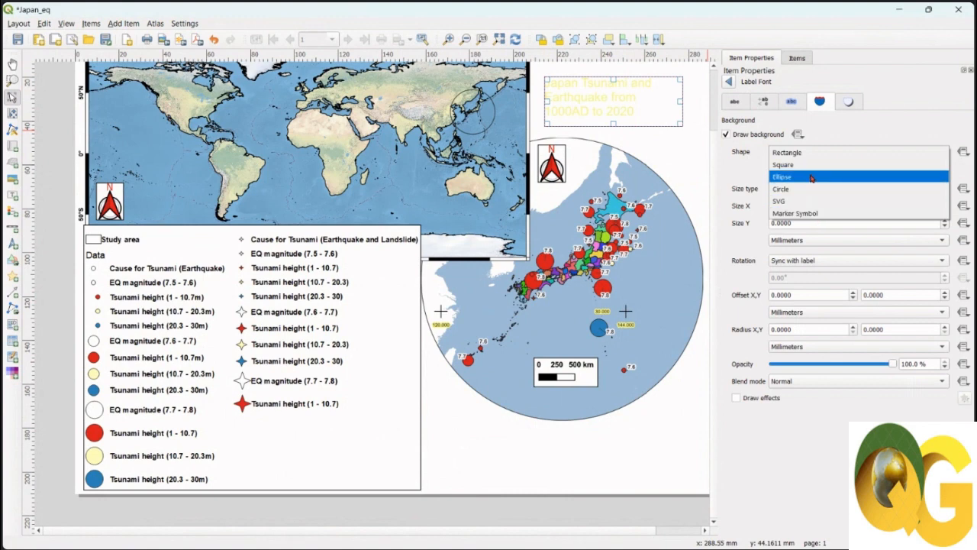
{"action": "left_click", "coordinate": [815, 153]}
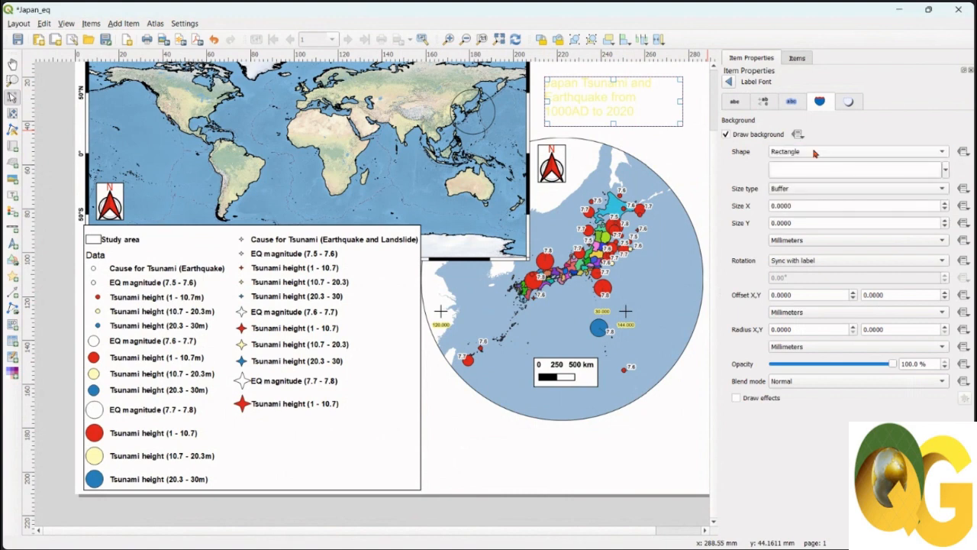
{"action": "left_click", "coordinate": [946, 170]}
{"action": "left_click", "coordinate": [878, 285]}
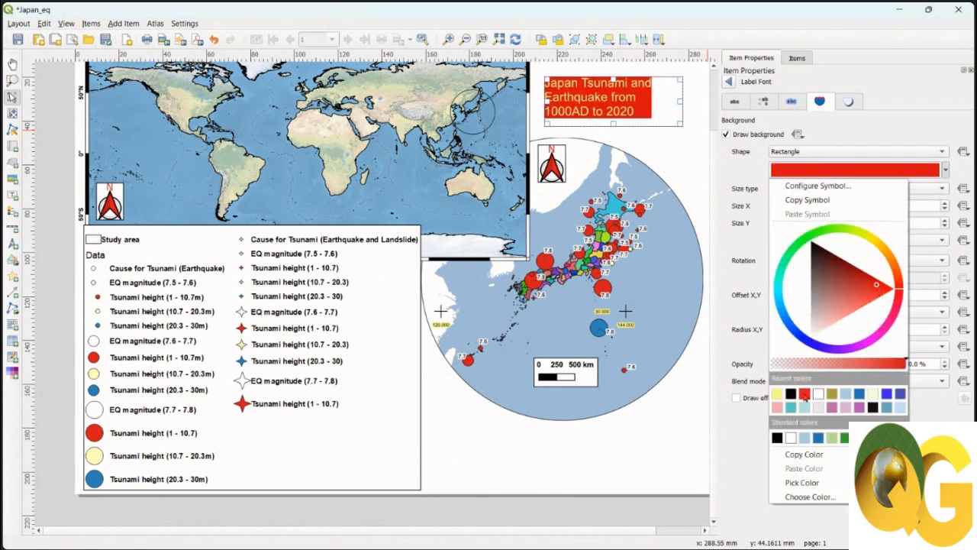
{"action": "left_click", "coordinate": [804, 394]}
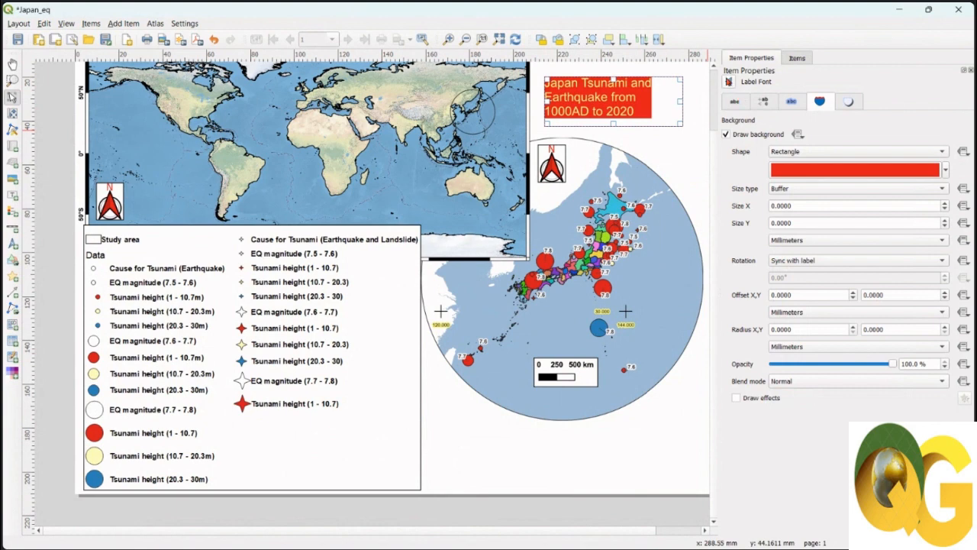
{"action": "left_click", "coordinate": [728, 81]}
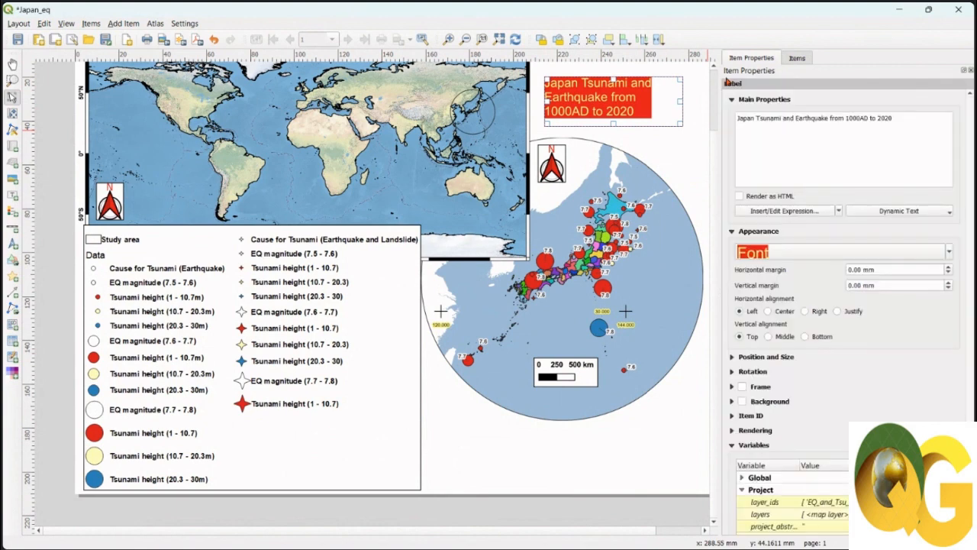
Set the title label's font style to Bold
{"action": "left_click", "coordinate": [811, 256]}
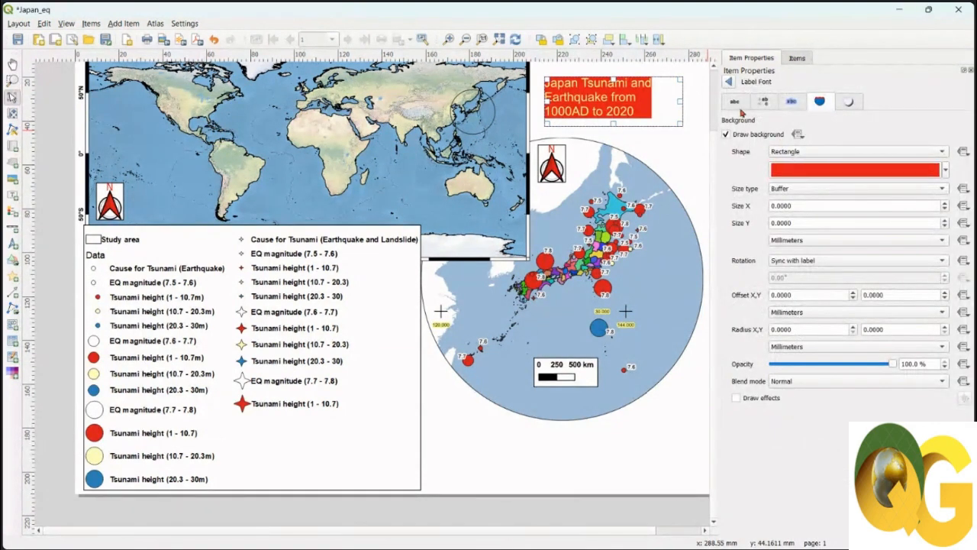
{"action": "left_click", "coordinate": [737, 103]}
{"action": "left_click", "coordinate": [787, 154]}
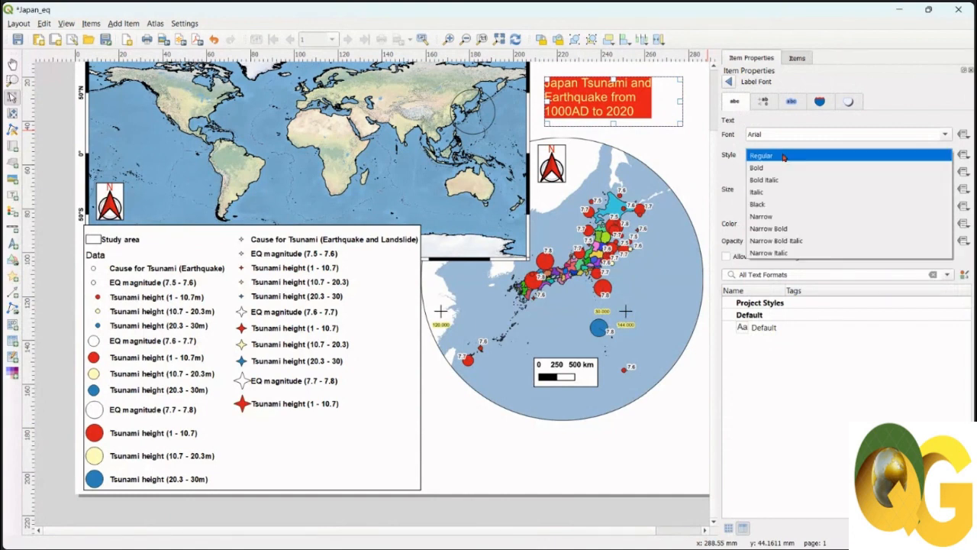
{"action": "left_click", "coordinate": [780, 171]}
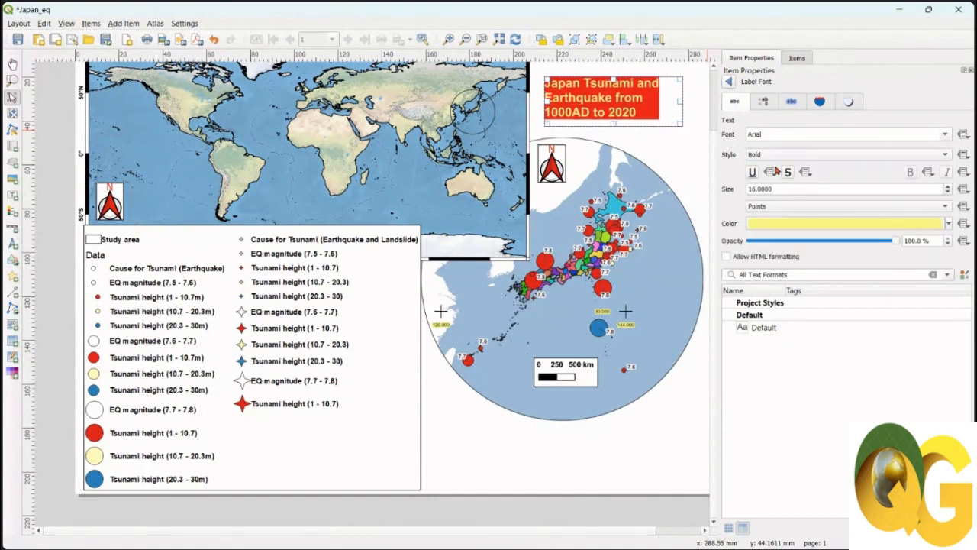
{"action": "left_click", "coordinate": [696, 112]}
{"action": "left_click", "coordinate": [609, 99]}
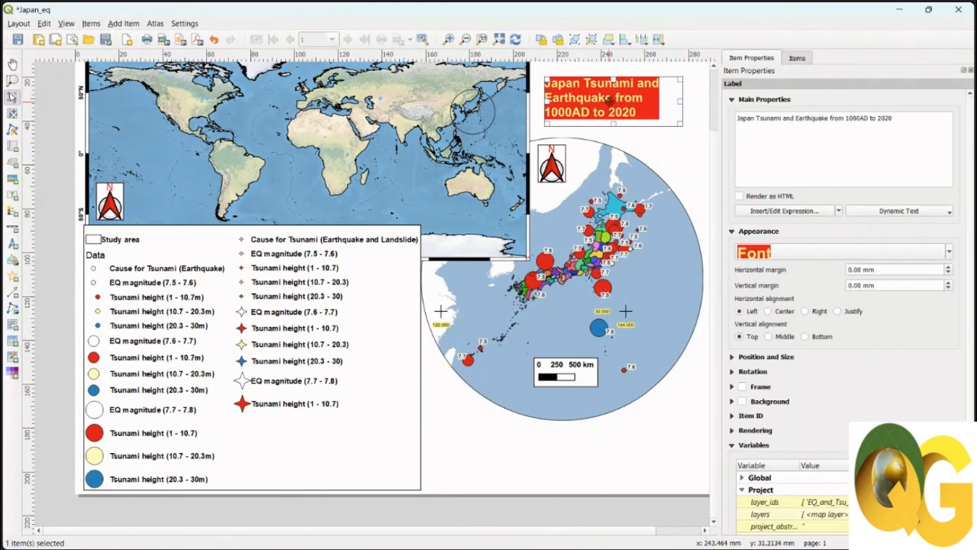
Align the title text to the horizontal centre and vertical middle, and give the label a frame without an item background
{"action": "left_click", "coordinate": [769, 311]}
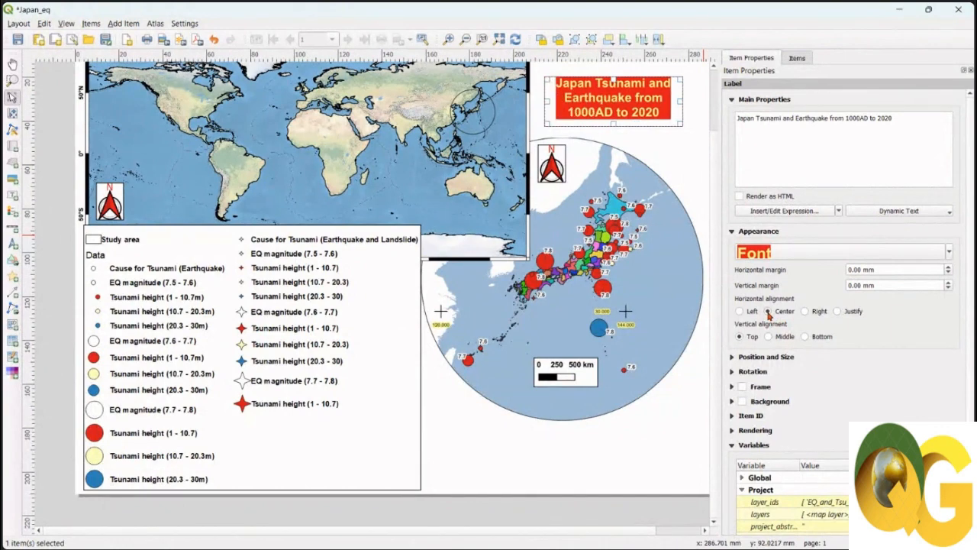
{"action": "left_click", "coordinate": [769, 336]}
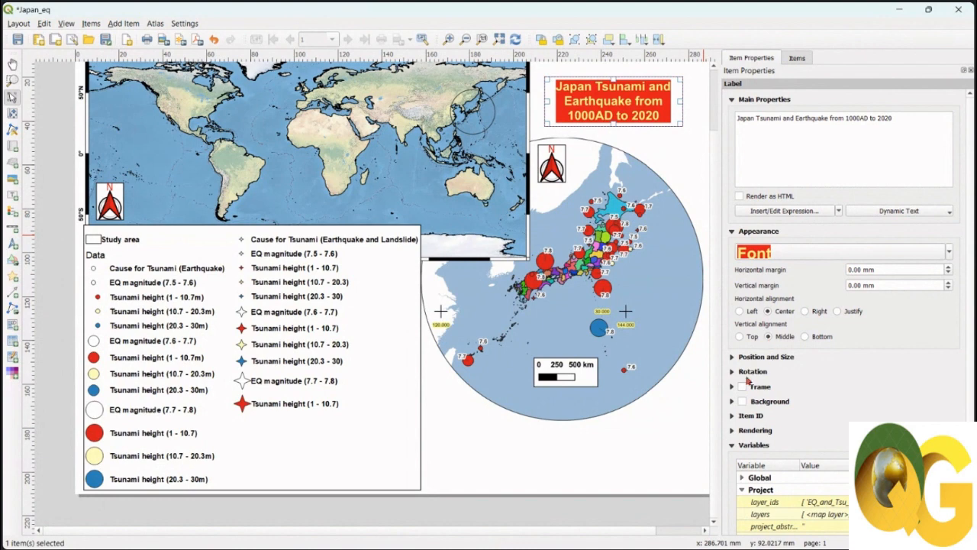
{"action": "left_click", "coordinate": [742, 386]}
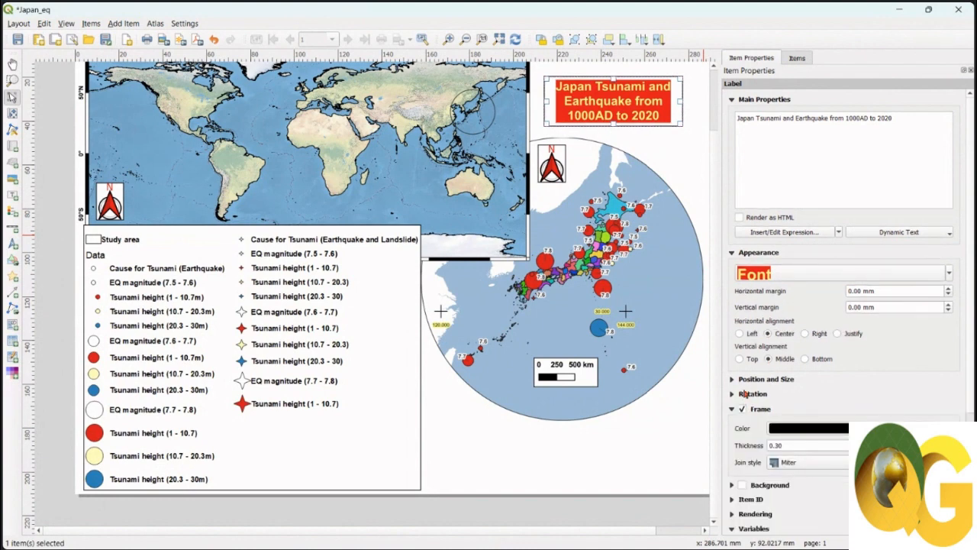
{"action": "left_click", "coordinate": [743, 486]}
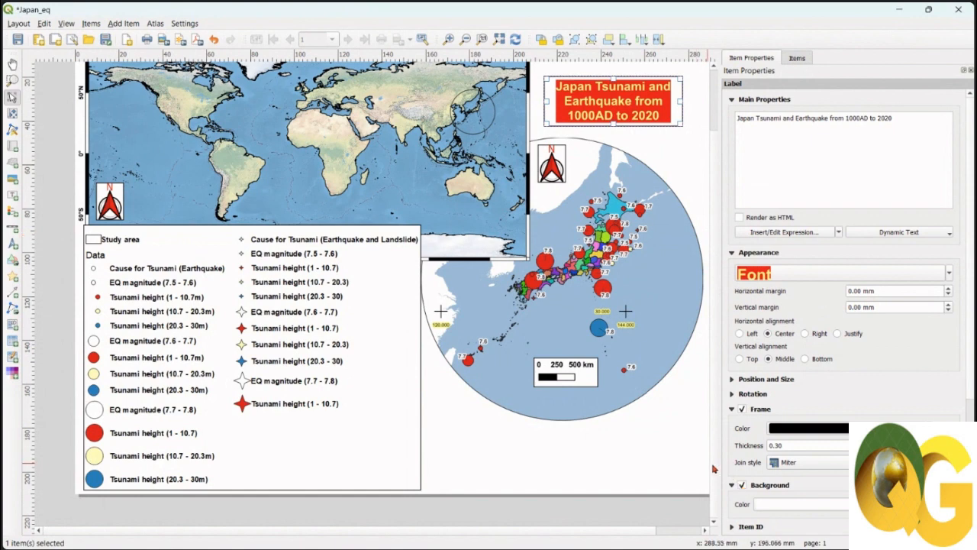
{"action": "left_click", "coordinate": [743, 485]}
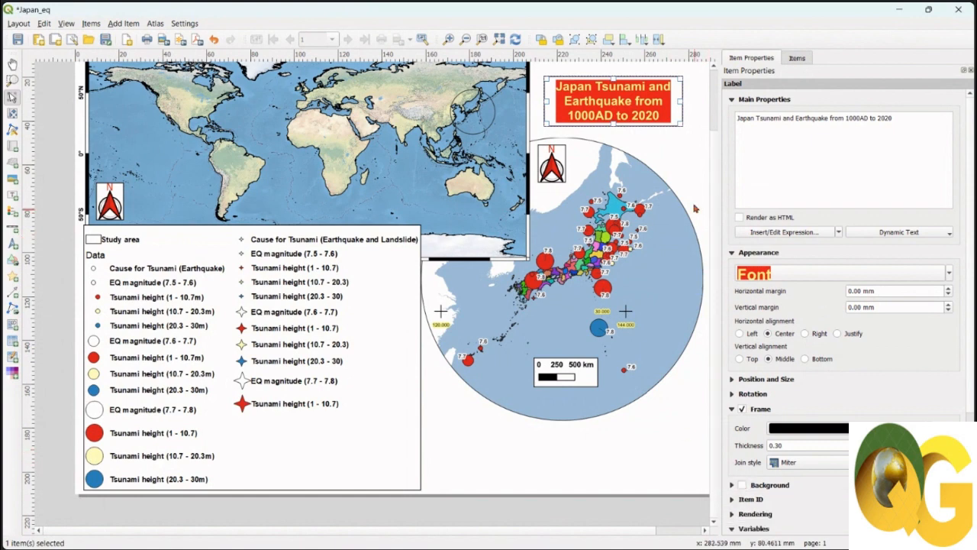
Shrink the title label's box to fit tightly around the red text, and move it slightly up above the circular inset
{"action": "mouse_move", "coordinate": [682, 100]}
{"action": "left_mouse_down"}
{"action": "mouse_move", "coordinate": [697, 99]}
{"action": "mouse_move", "coordinate": [672, 99]}
{"action": "left_mouse_up"}
{"action": "left_click_drag", "start_coordinate": [609, 75], "coordinate": [609, 79]}
{"action": "left_click_drag", "start_coordinate": [609, 123], "coordinate": [608, 122]}
{"action": "left_click_drag", "start_coordinate": [545, 98], "coordinate": [553, 98]}
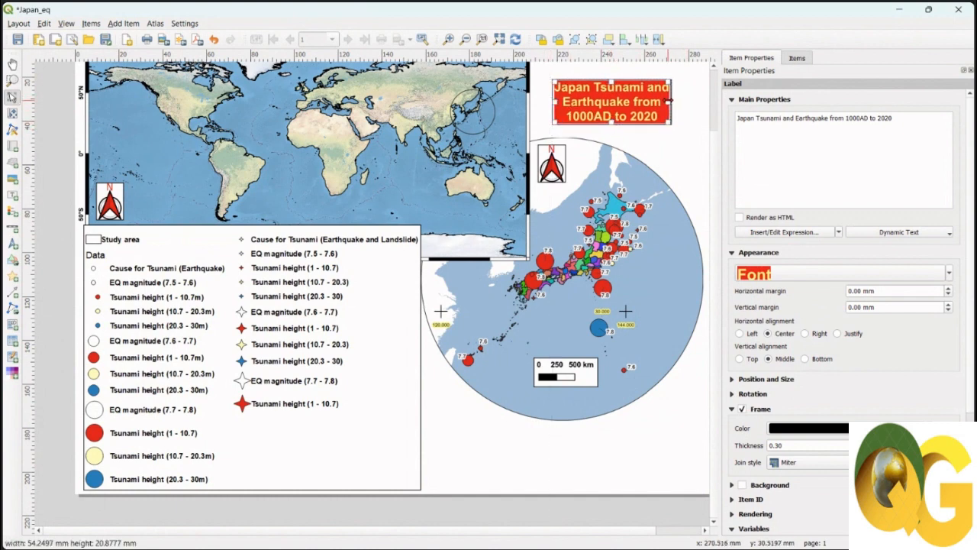
{"action": "left_click", "coordinate": [692, 114]}
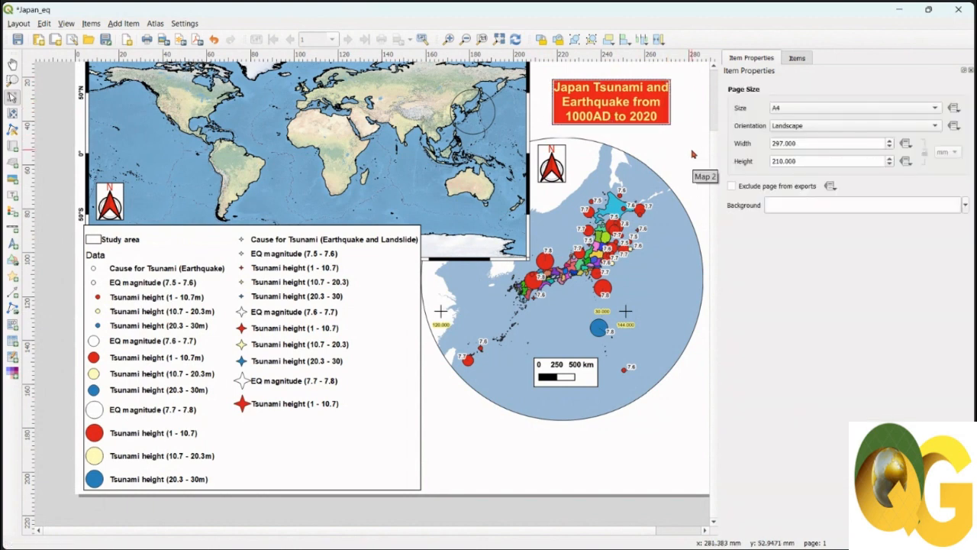
{"action": "left_click", "coordinate": [626, 106]}
{"action": "left_click_drag", "start_coordinate": [619, 100], "coordinate": [617, 92]}
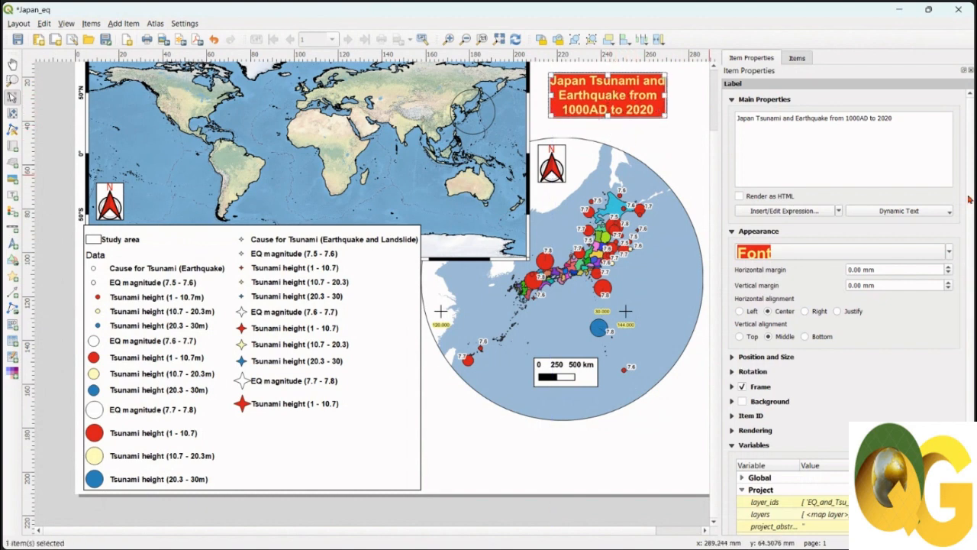
Shift the legend slightly to the right, away from the world map's western edge
{"action": "left_click_drag", "start_coordinate": [969, 199], "coordinate": [973, 124]}
{"action": "left_click", "coordinate": [99, 245]}
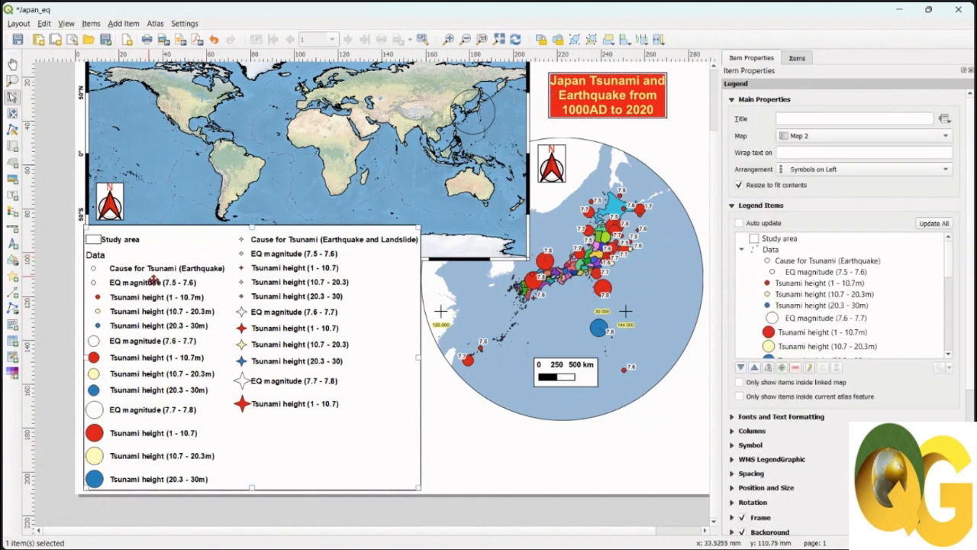
{"action": "mouse_move", "coordinate": [248, 328]}
{"action": "left_mouse_down"}
{"action": "mouse_move", "coordinate": [281, 304]}
{"action": "mouse_move", "coordinate": [254, 331]}
{"action": "left_mouse_up"}
{"action": "left_click_drag", "start_coordinate": [259, 313], "coordinate": [259, 293]}
Switch to the Final_map_layout project window, make the Study area layer editable, and select and copy its circular polygon
{"action": "mouse_move", "coordinate": [587, 538]}
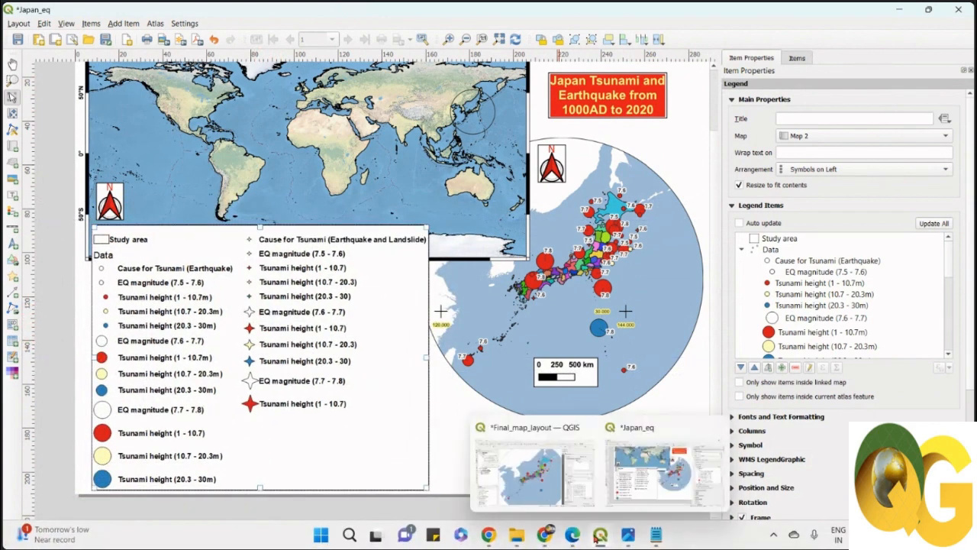
{"action": "left_click", "coordinate": [538, 489]}
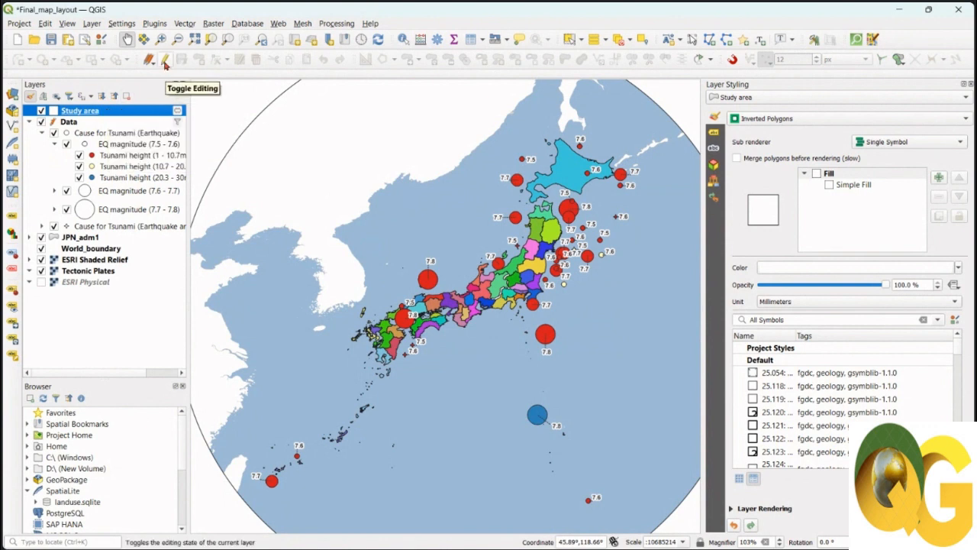
{"action": "left_click", "coordinate": [165, 61]}
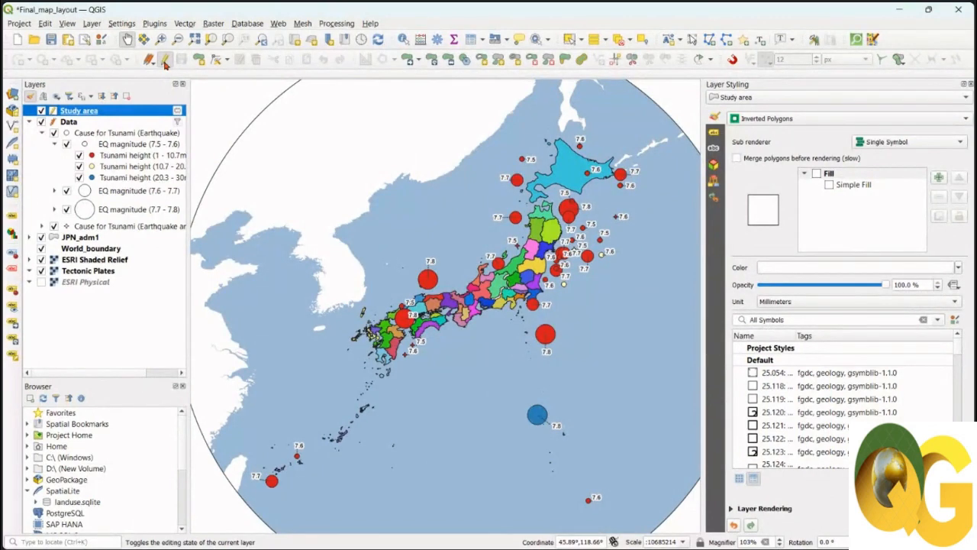
{"action": "left_click", "coordinate": [569, 40]}
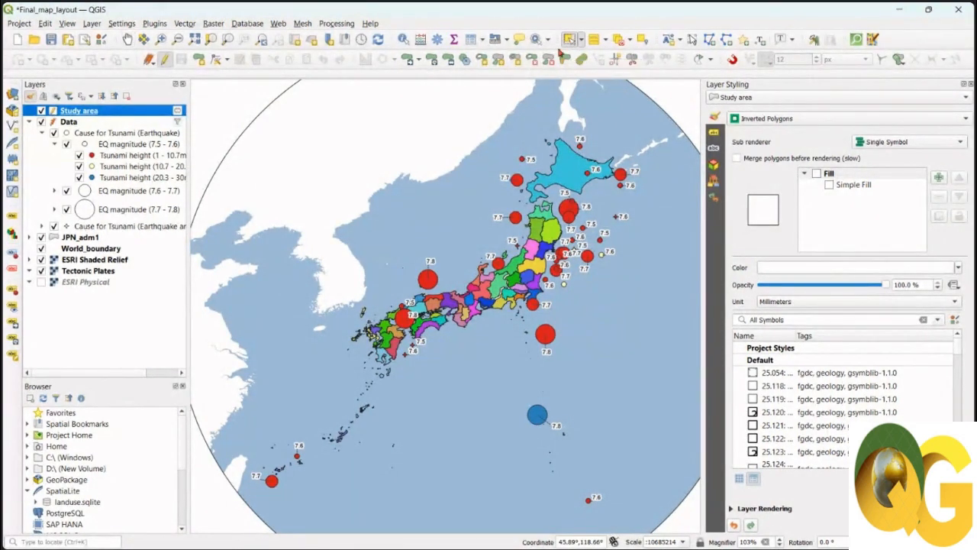
{"action": "left_click", "coordinate": [435, 127]}
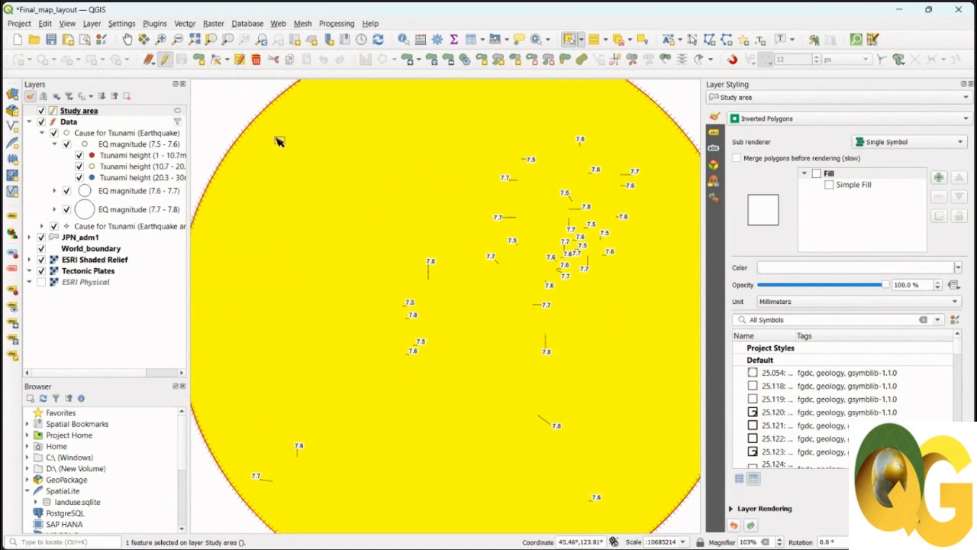
{"action": "left_click", "coordinate": [292, 64]}
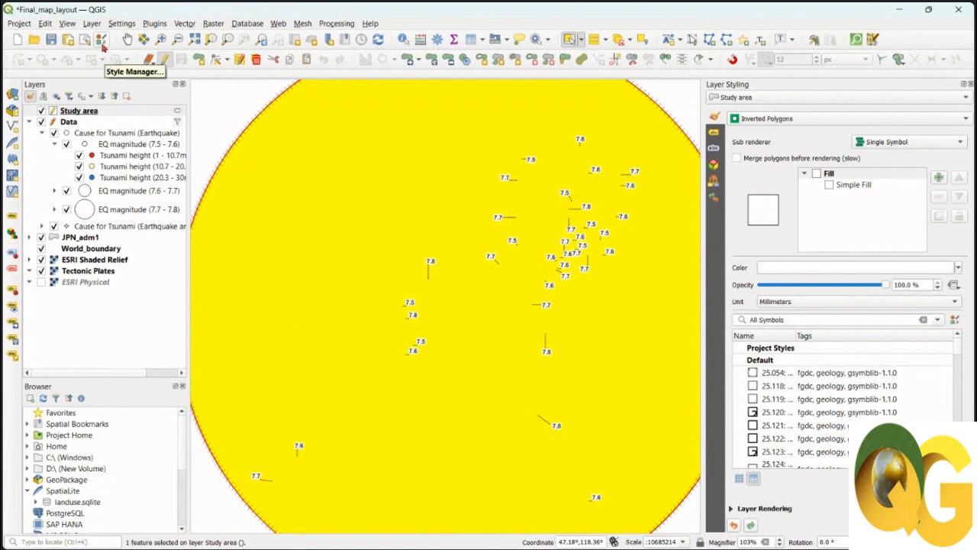
Open the Style Manager, look through its legend patch shapes, and start a new fill legend patch shape
{"action": "left_click", "coordinate": [101, 42]}
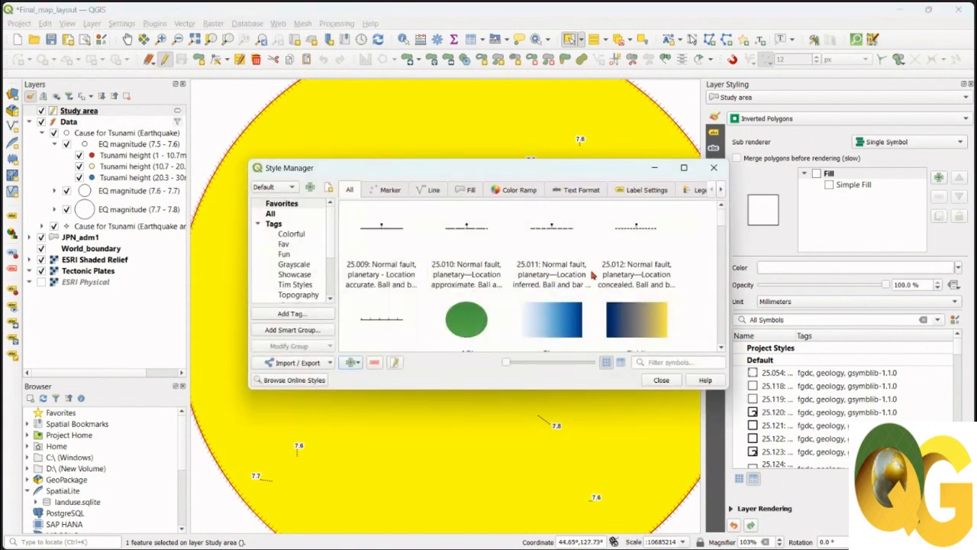
{"action": "left_click", "coordinate": [701, 193]}
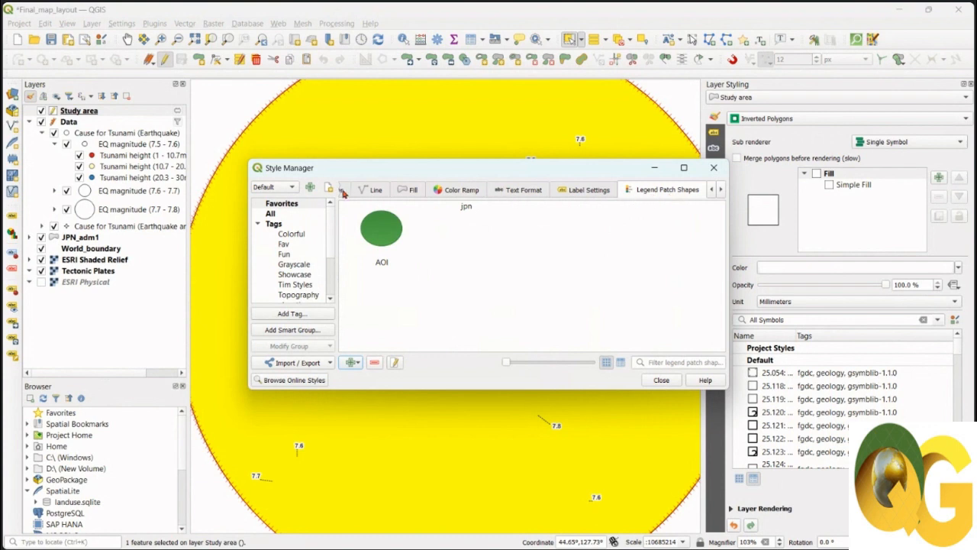
{"action": "left_click", "coordinate": [358, 365]}
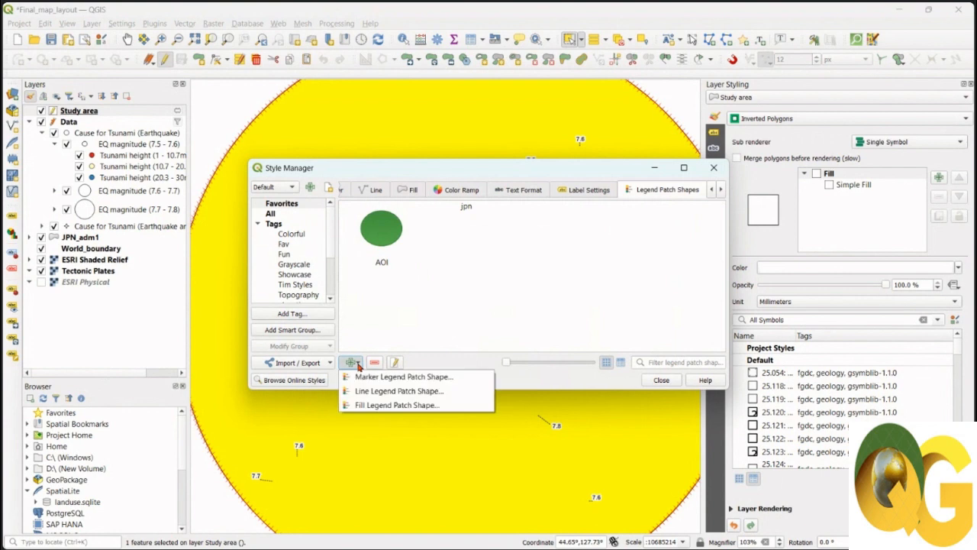
{"action": "left_click", "coordinate": [347, 195]}
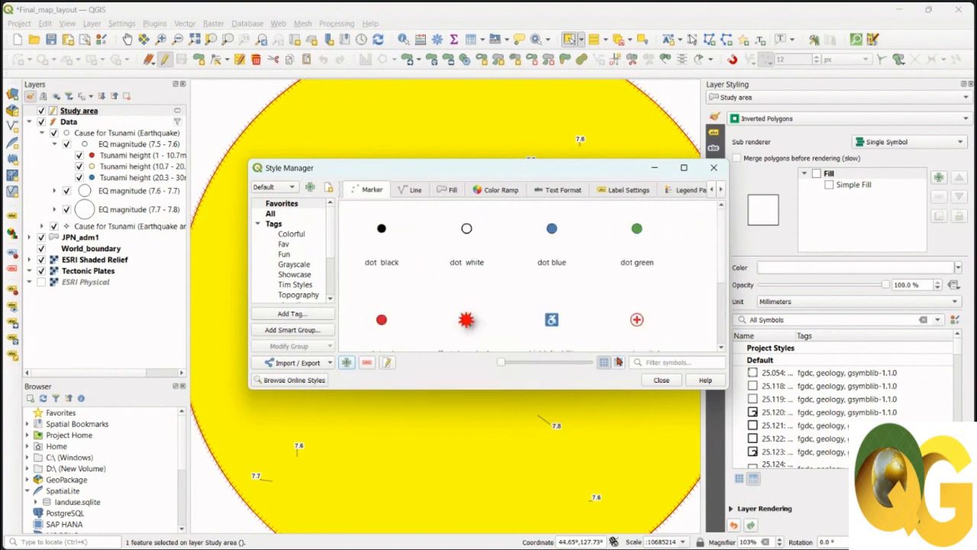
{"action": "left_click", "coordinate": [711, 189]}
{"action": "left_click", "coordinate": [344, 196]}
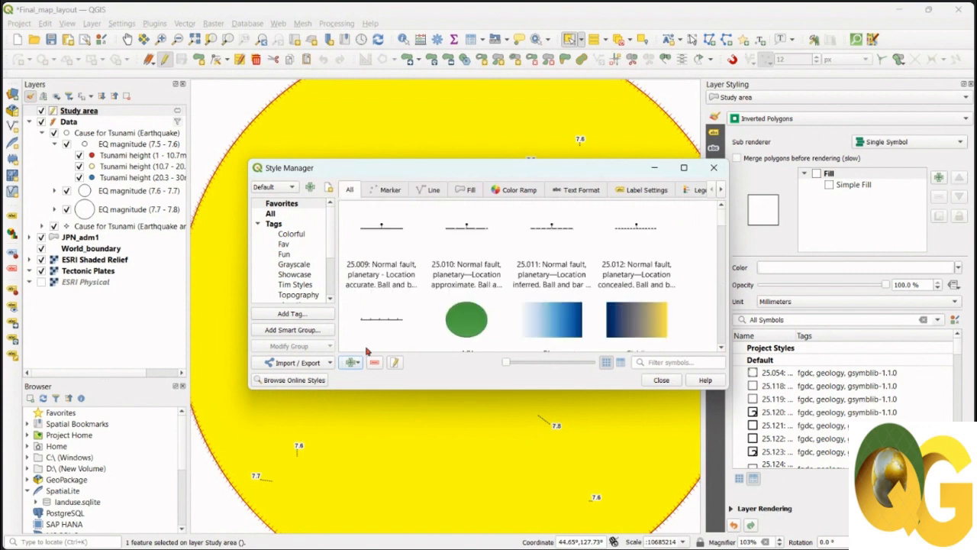
{"action": "left_click", "coordinate": [356, 363]}
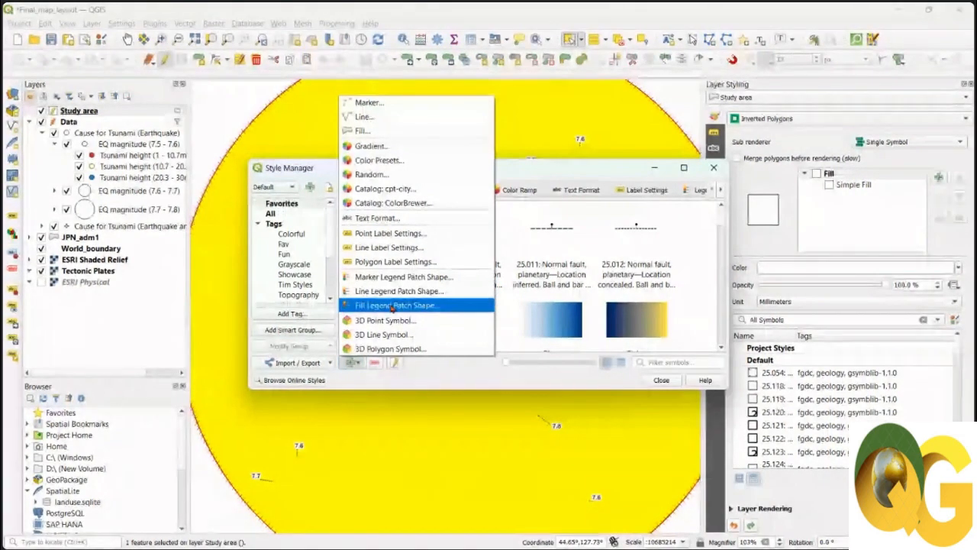
{"action": "left_click", "coordinate": [390, 305]}
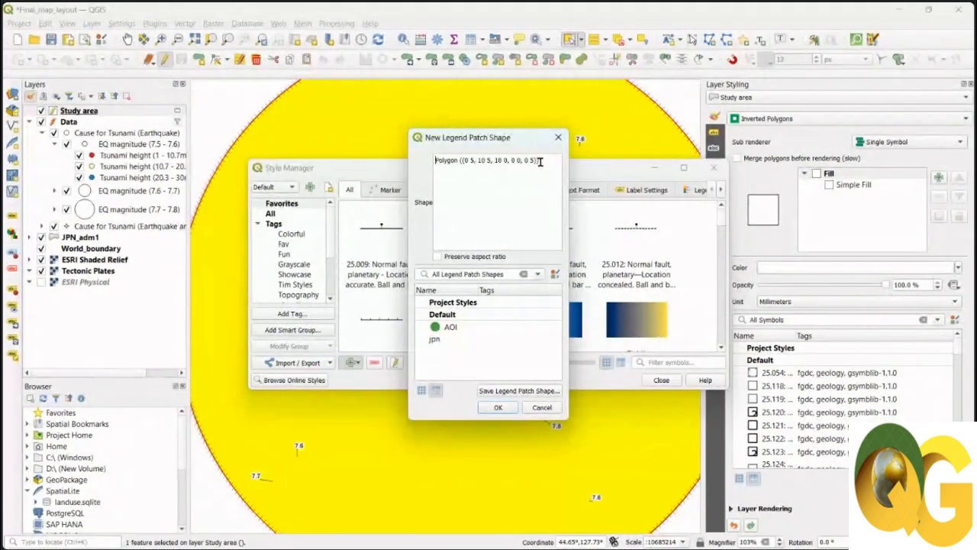
Replace the new patch shape's default WKT geometry with the copied Study area polygon and accept the shape
{"action": "left_click_drag", "start_coordinate": [540, 161], "coordinate": [511, 163]}
{"action": "key", "text": "ctrl+a"}
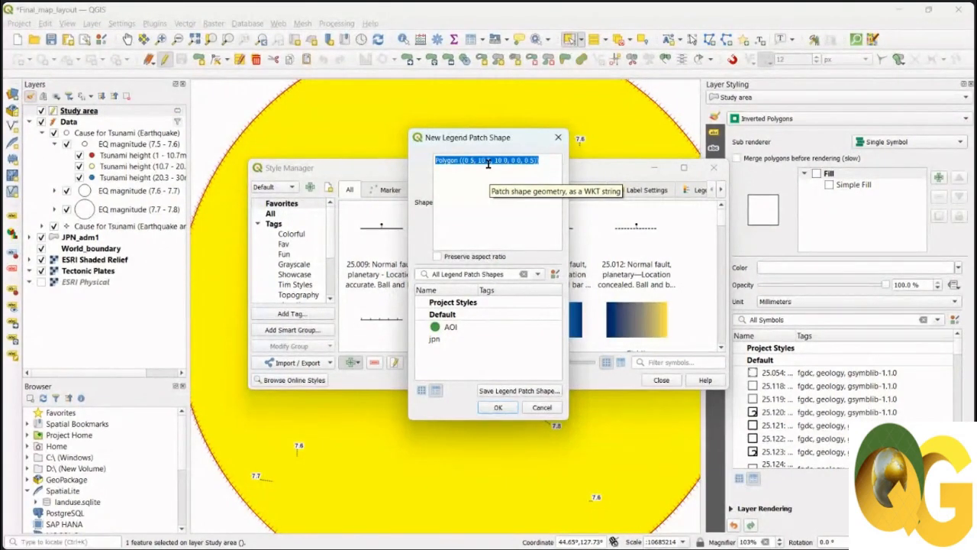
{"action": "key", "text": "Delete"}
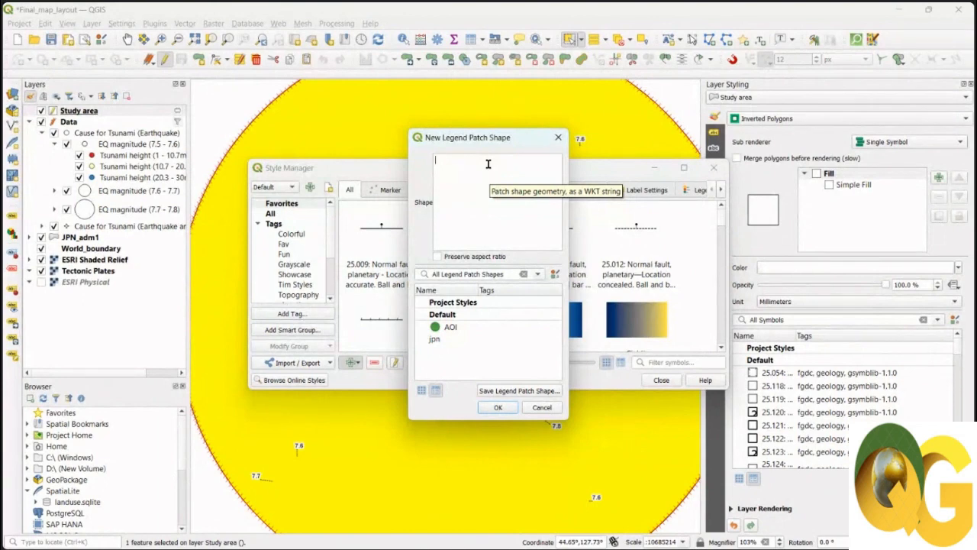
{"action": "key", "text": "ctrl+v"}
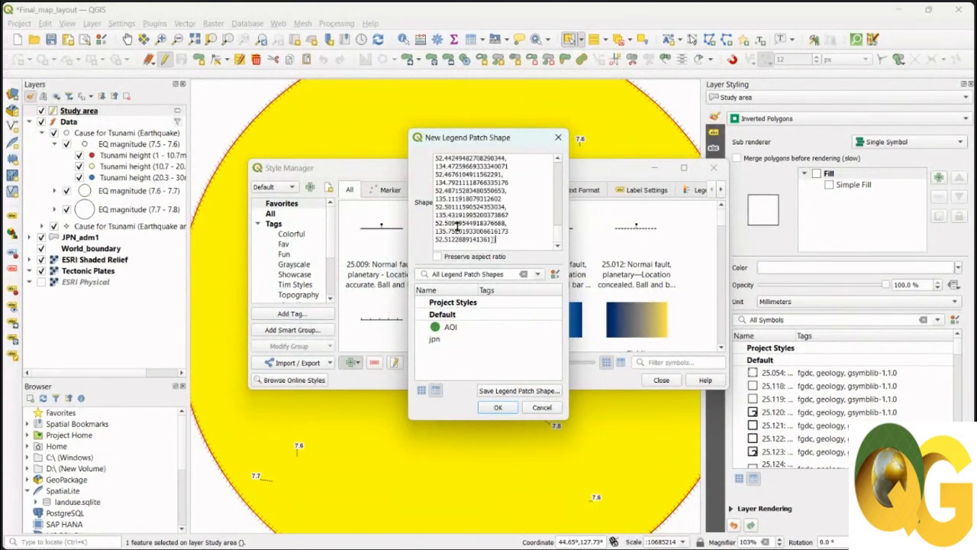
{"action": "left_click_drag", "start_coordinate": [558, 238], "coordinate": [558, 165]}
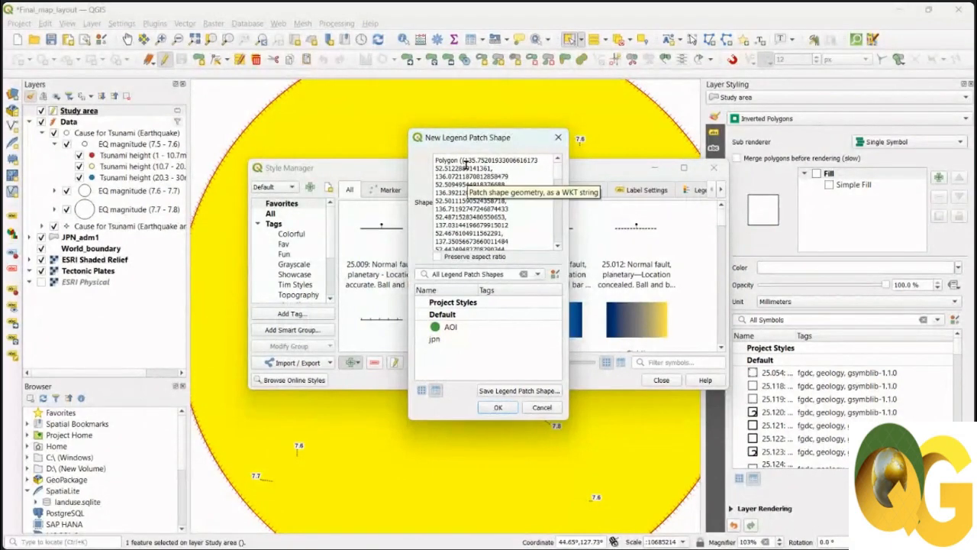
{"action": "left_click", "coordinate": [498, 408]}
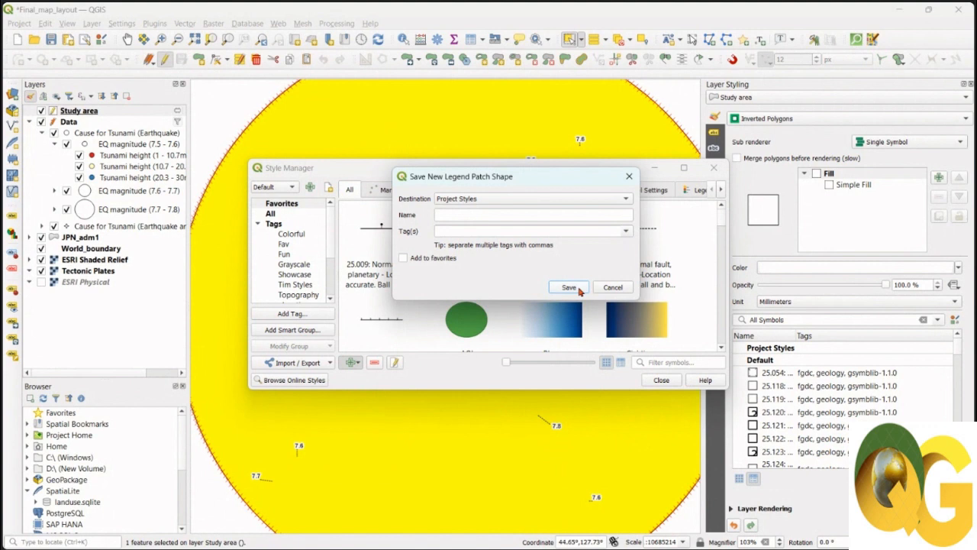
Save the new legend patch shape as a favorite named Aoi, check it in the symbol list, and close the Style Manager
{"action": "left_click", "coordinate": [499, 216]}
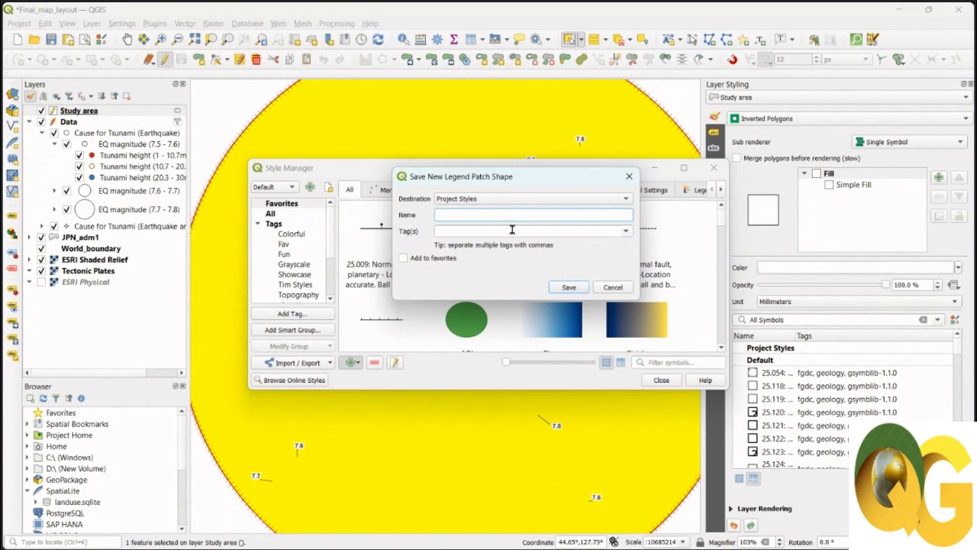
{"action": "type", "text": "Aoi"}
{"action": "left_click", "coordinate": [403, 258]}
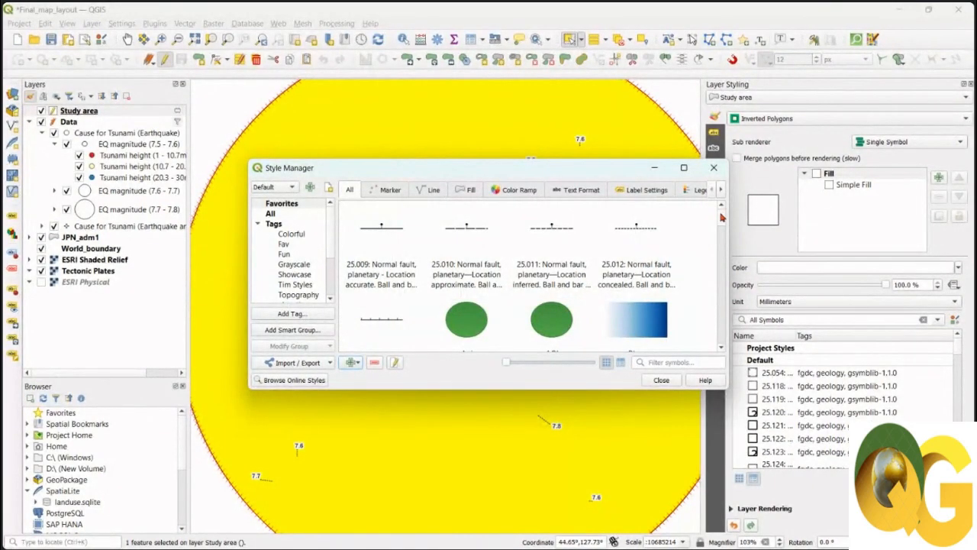
{"action": "scroll", "coordinate": [722, 217], "scroll_direction": "down", "scroll_amount": 2}
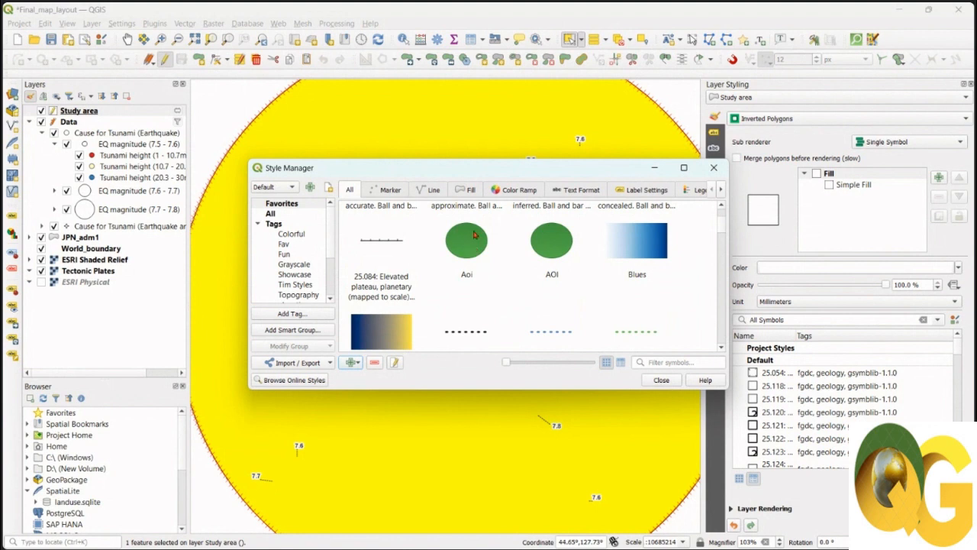
{"action": "left_click", "coordinate": [664, 380]}
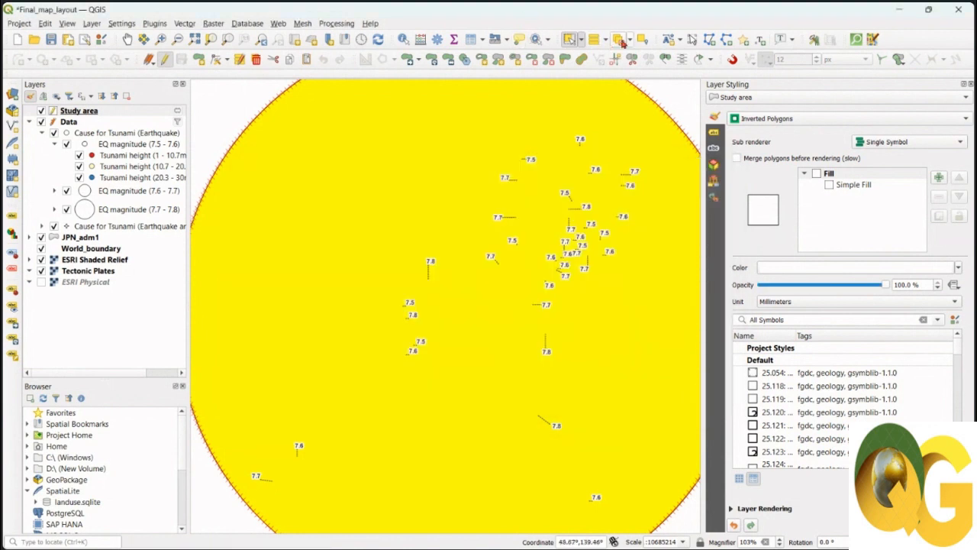
Clear the feature selection and turn off editing for the Study area layer
{"action": "left_click", "coordinate": [378, 41]}
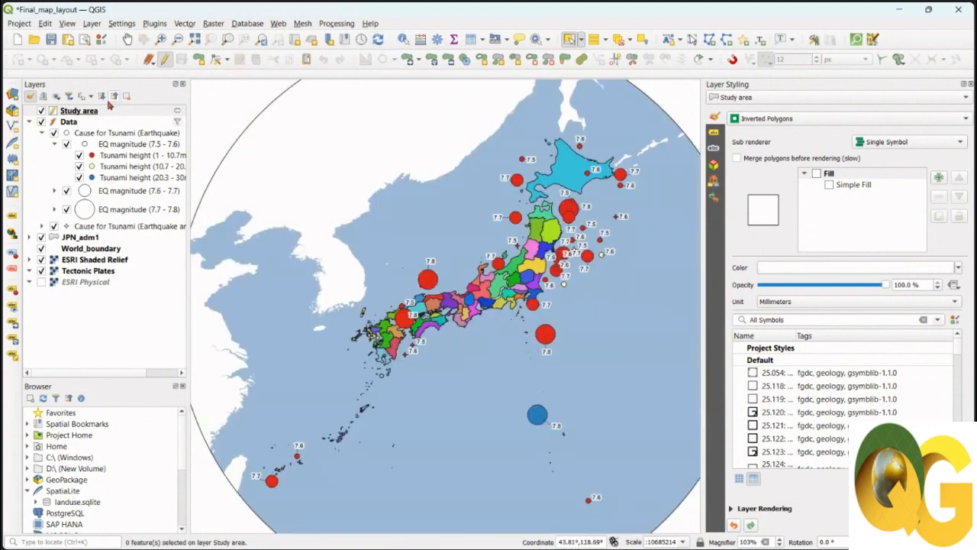
{"action": "left_click", "coordinate": [165, 60]}
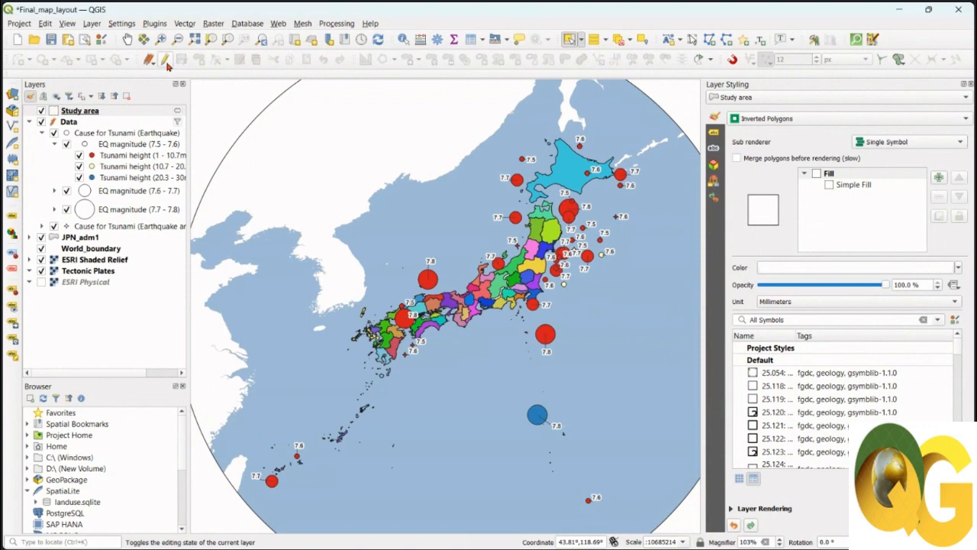
Switch to the Japan_eq layout window and set the patch shape of the legend's Study area item to Aoi
{"action": "mouse_move", "coordinate": [600, 535]}
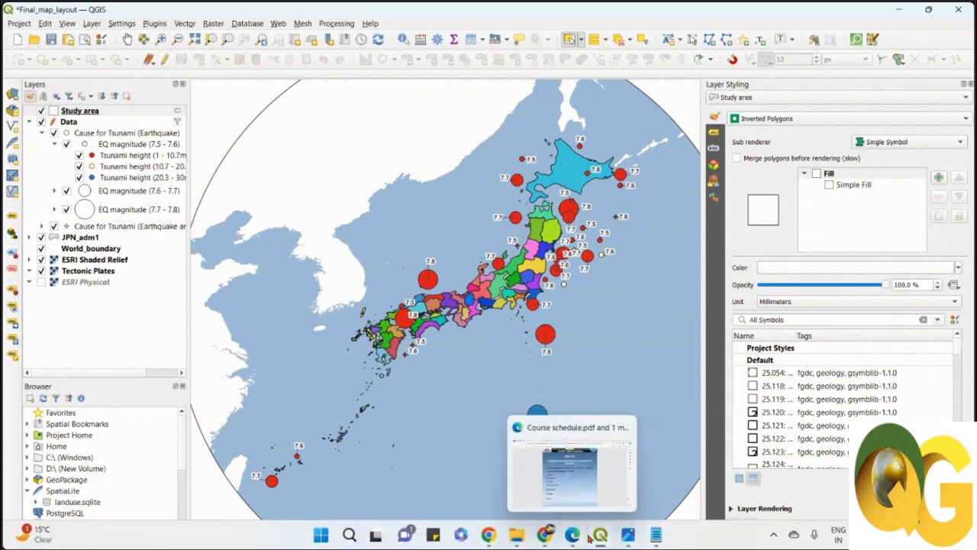
{"action": "left_click", "coordinate": [642, 477]}
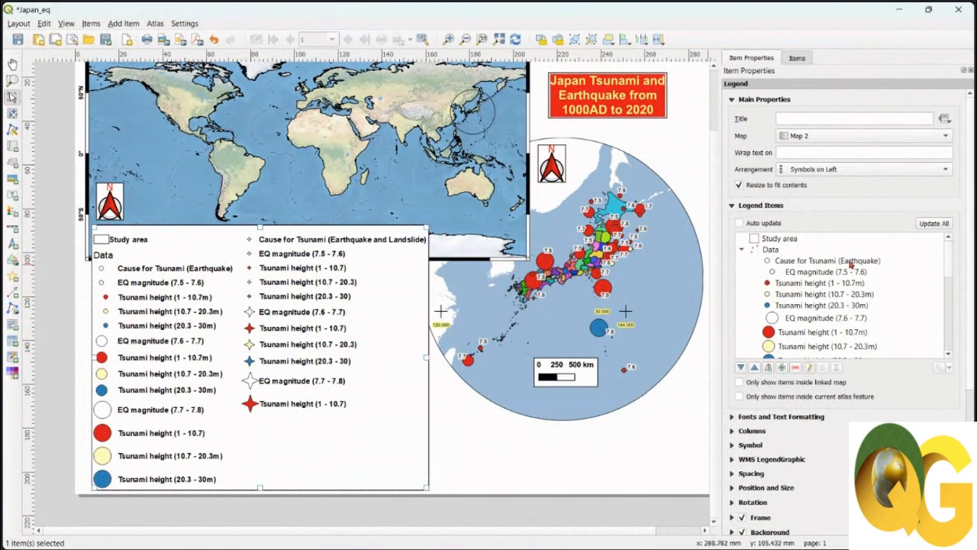
{"action": "scroll", "coordinate": [972, 261], "scroll_direction": "down", "scroll_amount": 2}
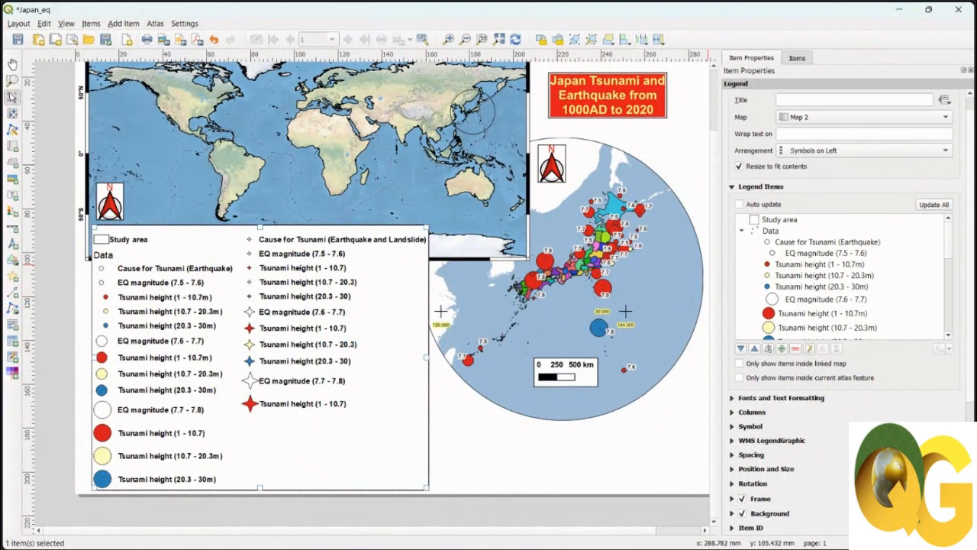
{"action": "scroll", "coordinate": [972, 261], "scroll_direction": "up", "scroll_amount": 2}
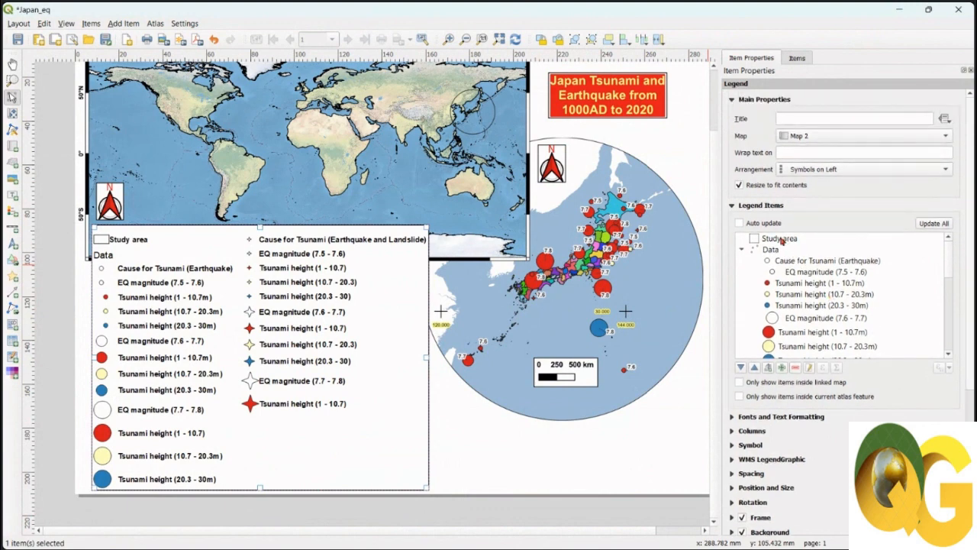
{"action": "left_click", "coordinate": [780, 242]}
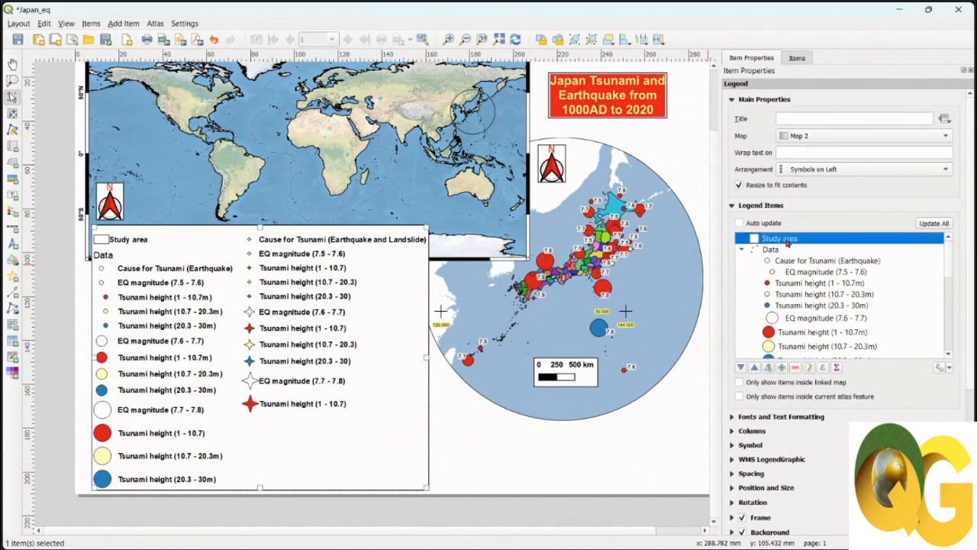
{"action": "double_click", "coordinate": [788, 241]}
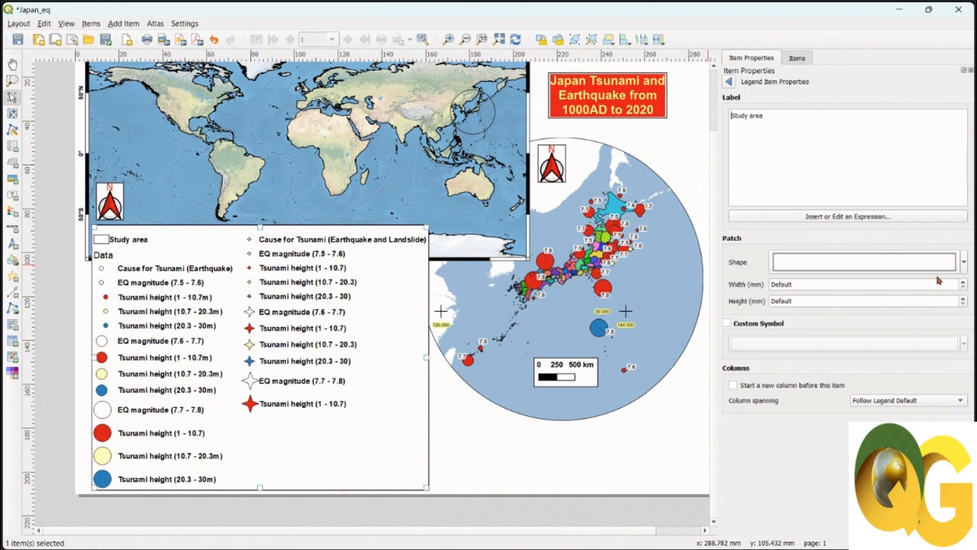
{"action": "left_click", "coordinate": [965, 265]}
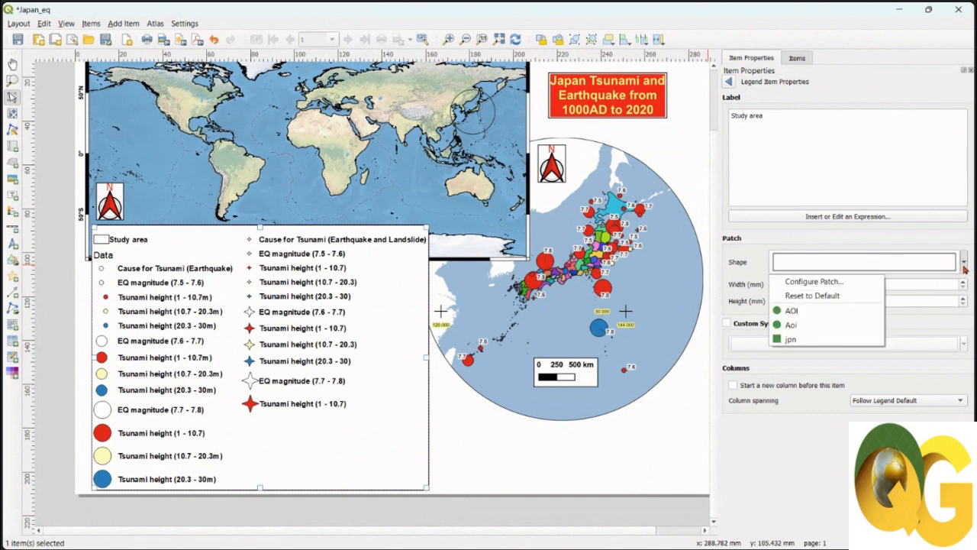
{"action": "left_click", "coordinate": [804, 326]}
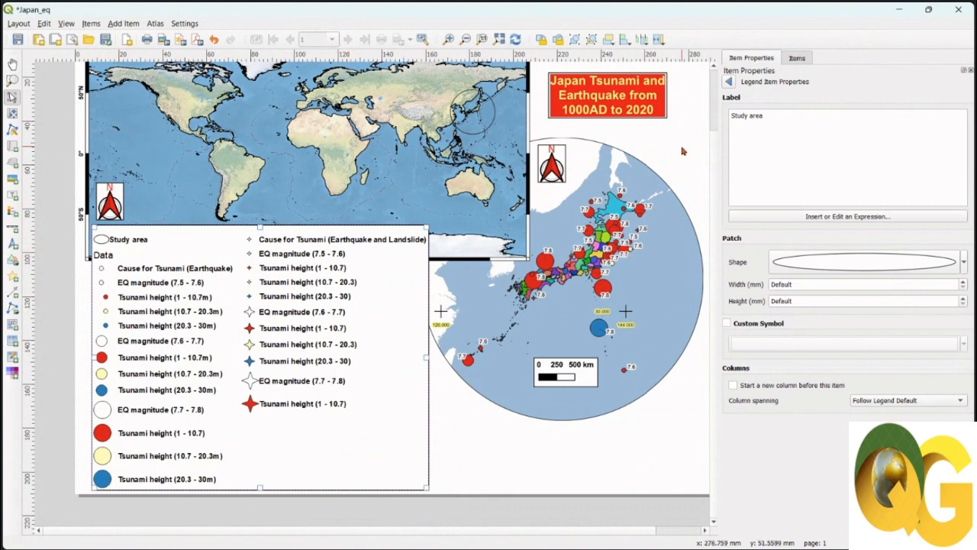
{"action": "left_click", "coordinate": [729, 80]}
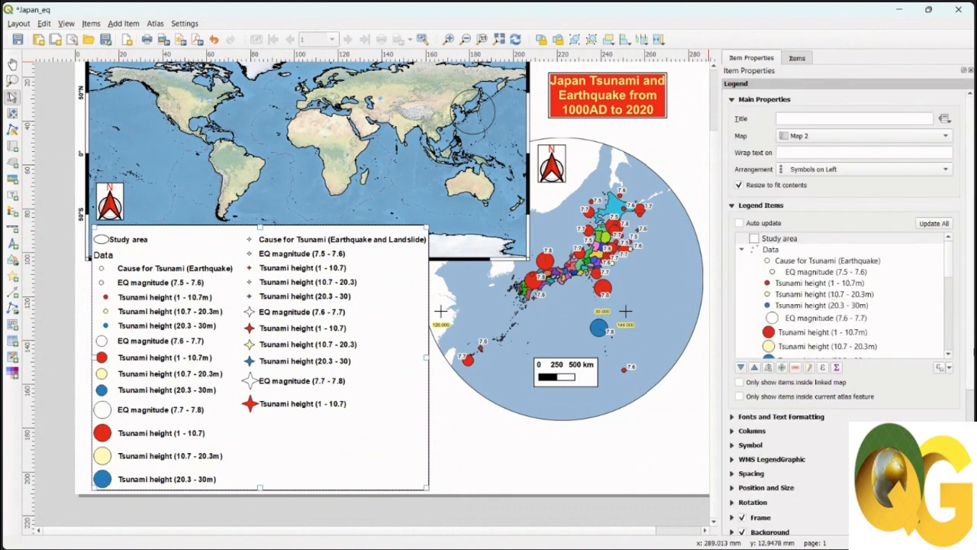
{"action": "mouse_move", "coordinate": [971, 355]}
{"action": "left_mouse_down"}
{"action": "mouse_move", "coordinate": [972, 432]}
{"action": "mouse_move", "coordinate": [972, 356]}
{"action": "left_mouse_up"}
{"action": "scroll", "coordinate": [711, 287], "scroll_direction": "up", "scroll_amount": 1}
{"action": "scroll", "coordinate": [711, 287], "scroll_direction": "up", "scroll_amount": 1}
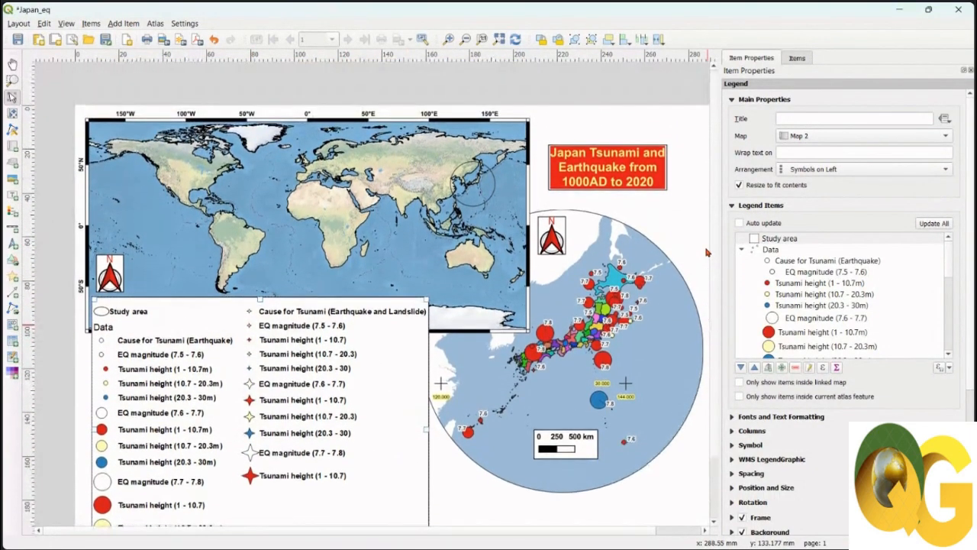